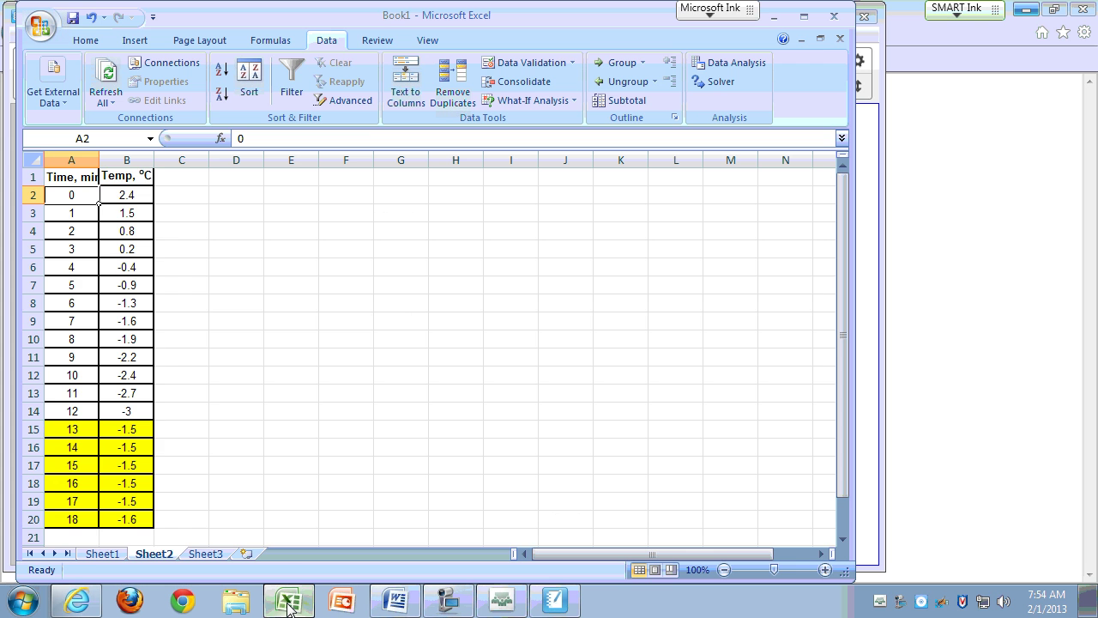
Show Sheet1 of the workbook and close the Word document on graphing and linear regression without saving its changes.
click(103, 554)
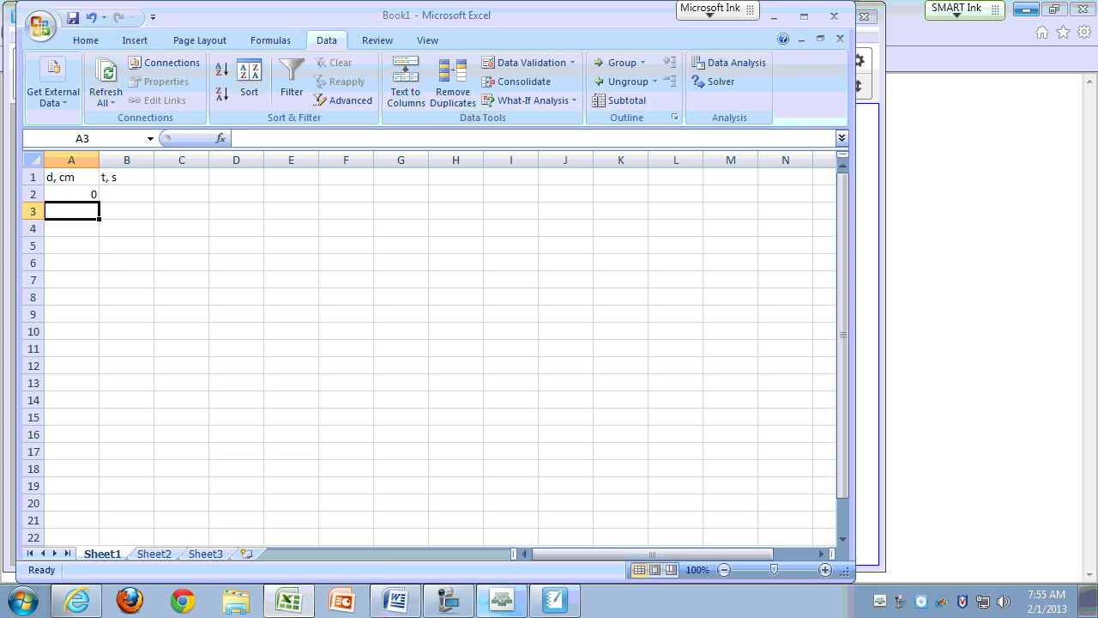
click(409, 606)
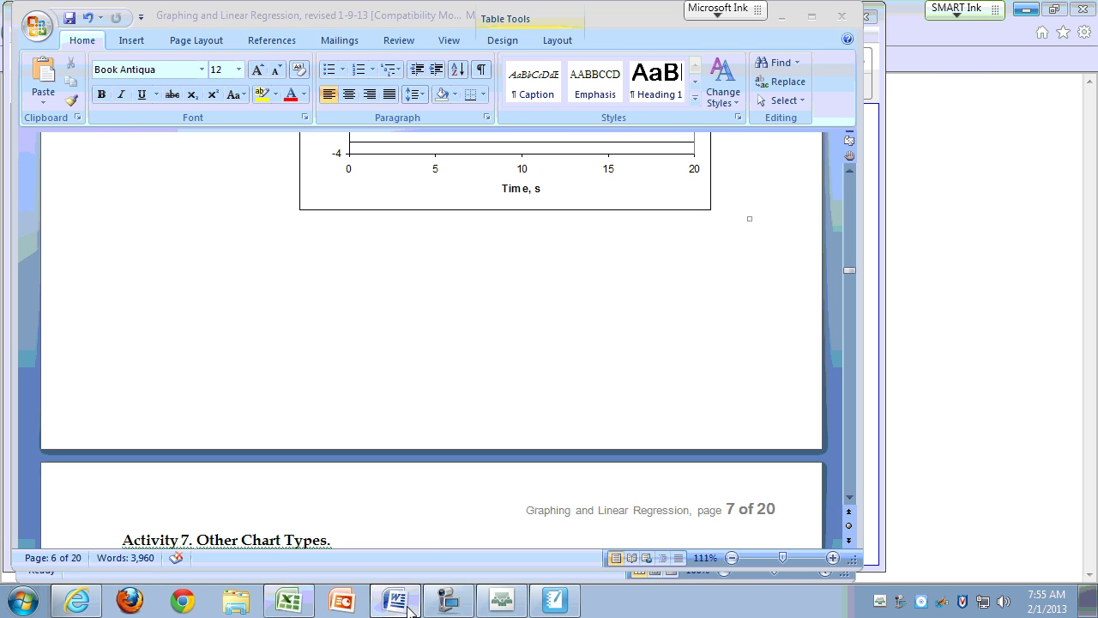
right_click(403, 603)
click(386, 569)
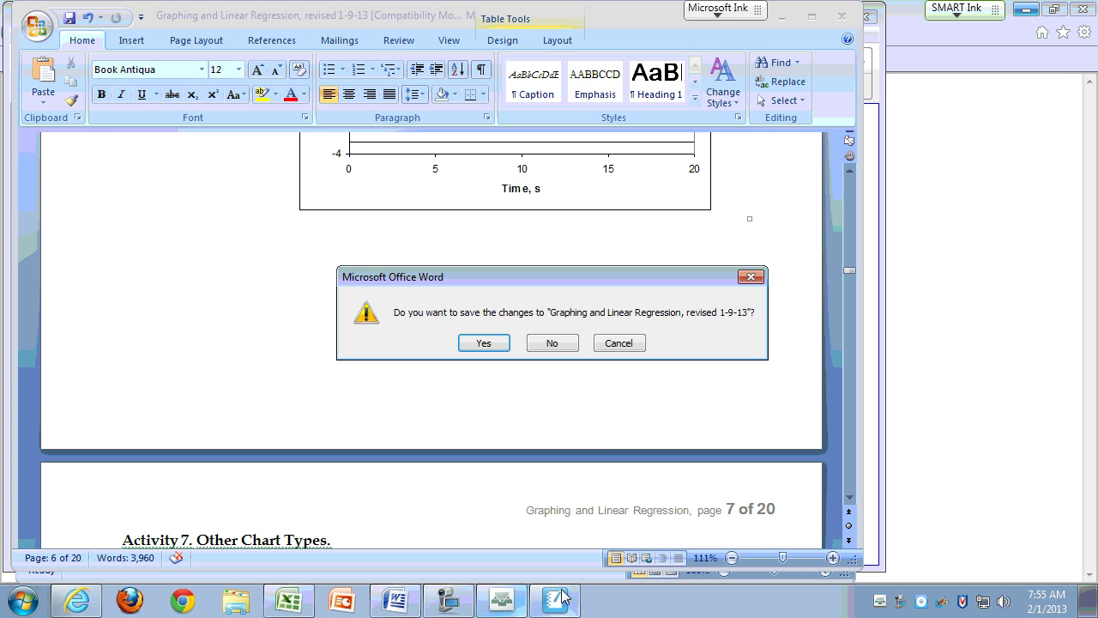
click(552, 342)
Switch to SMART Notebook and find the time and distance data table for Activity 3 on page 3.
click(565, 609)
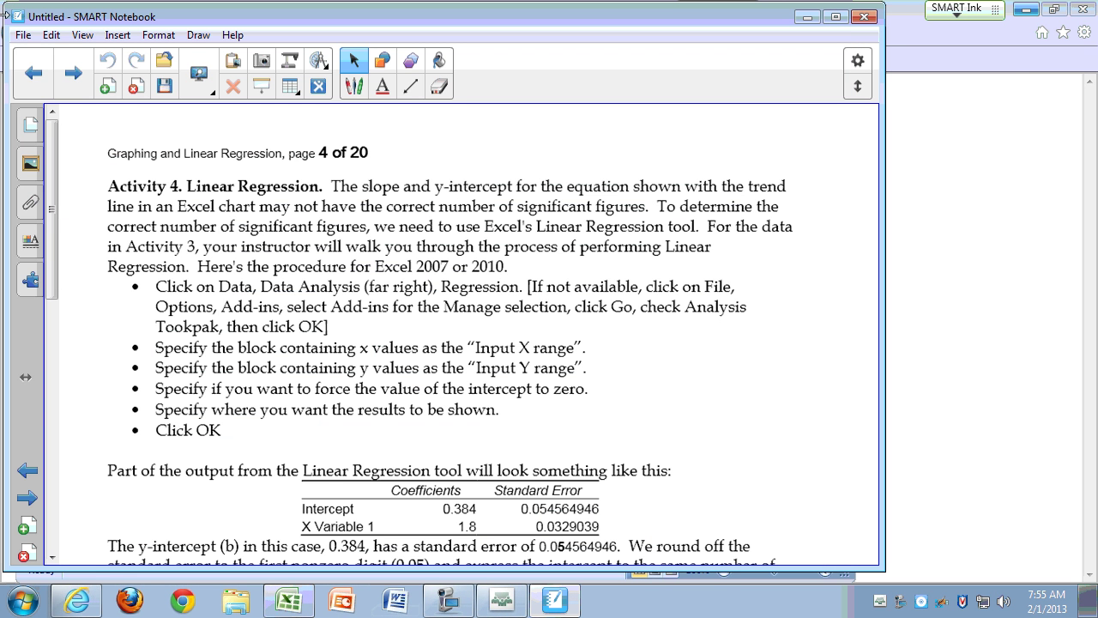
click(33, 74)
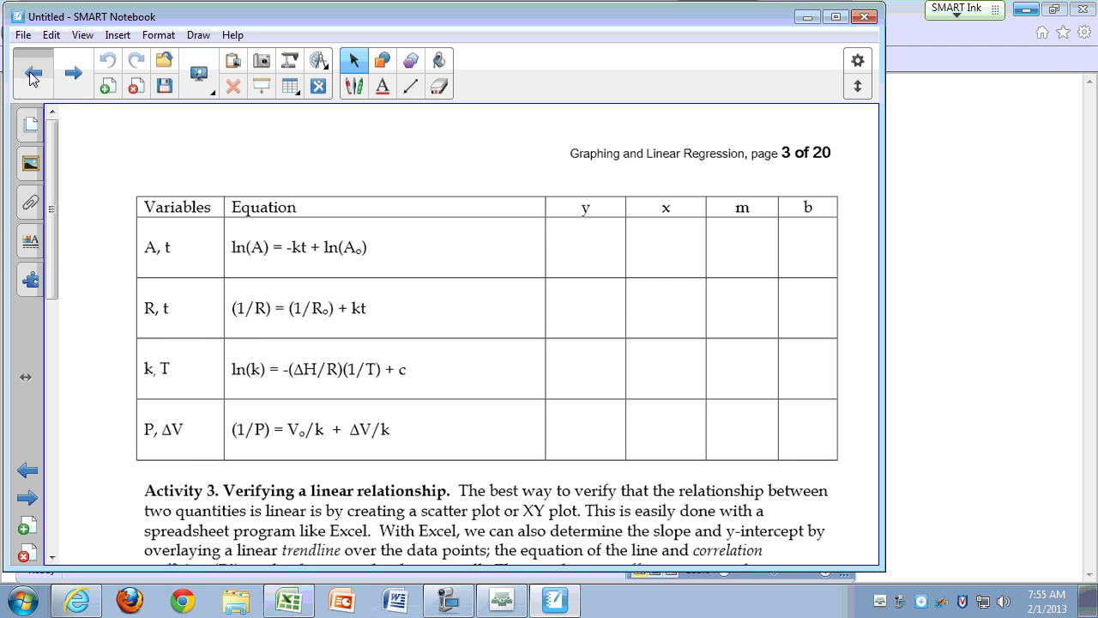
click(32, 74)
click(74, 73)
click(74, 74)
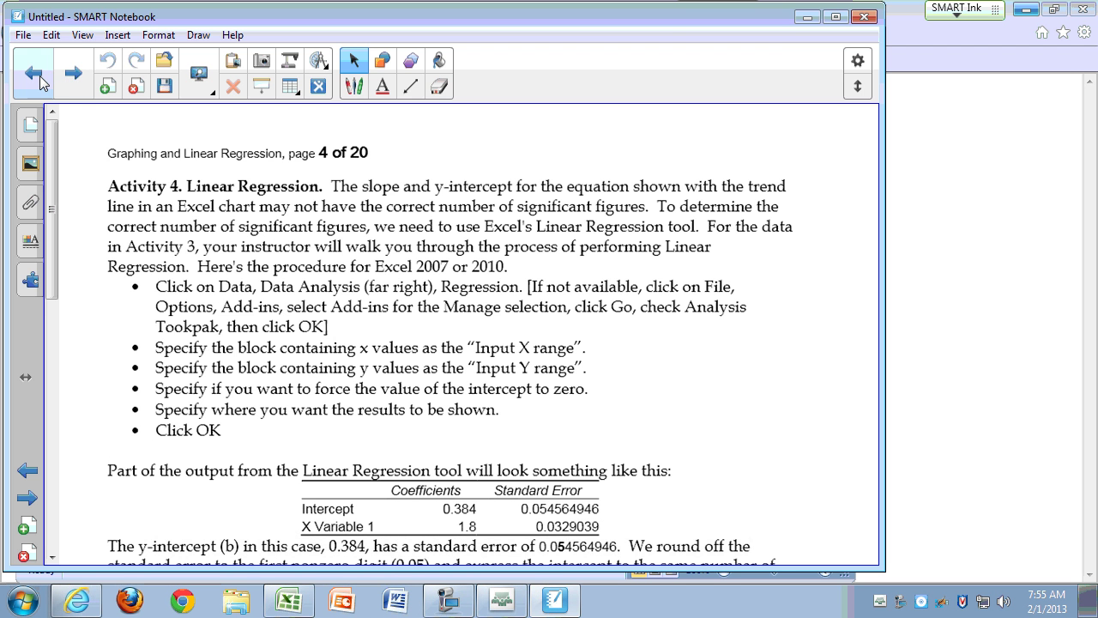
click(33, 73)
scroll(215, 290, down, 5)
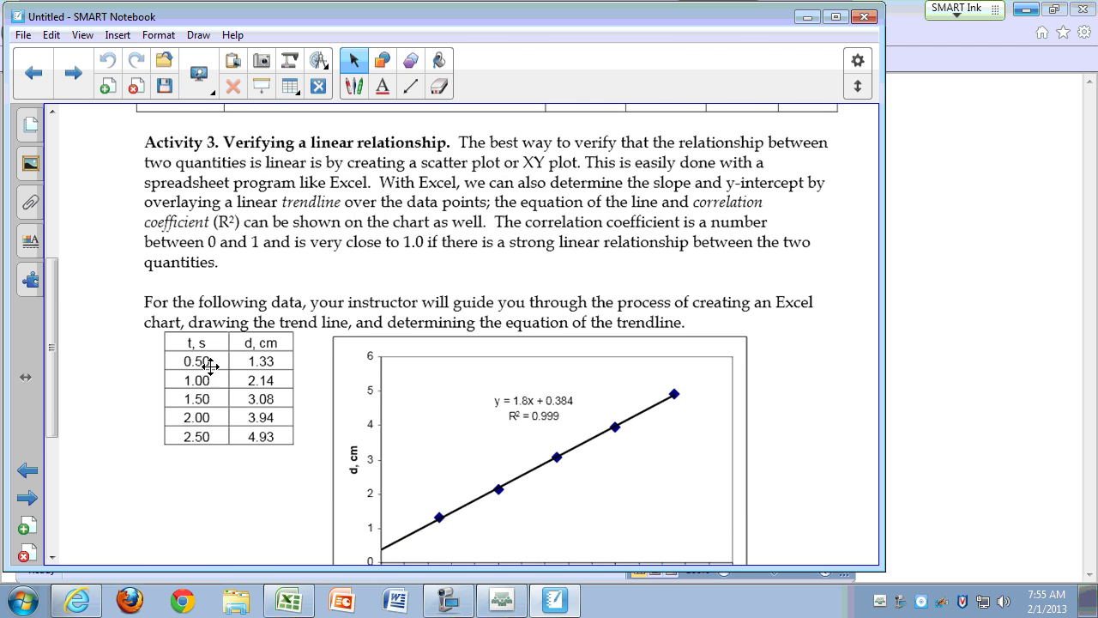
scroll(239, 409, down, 1)
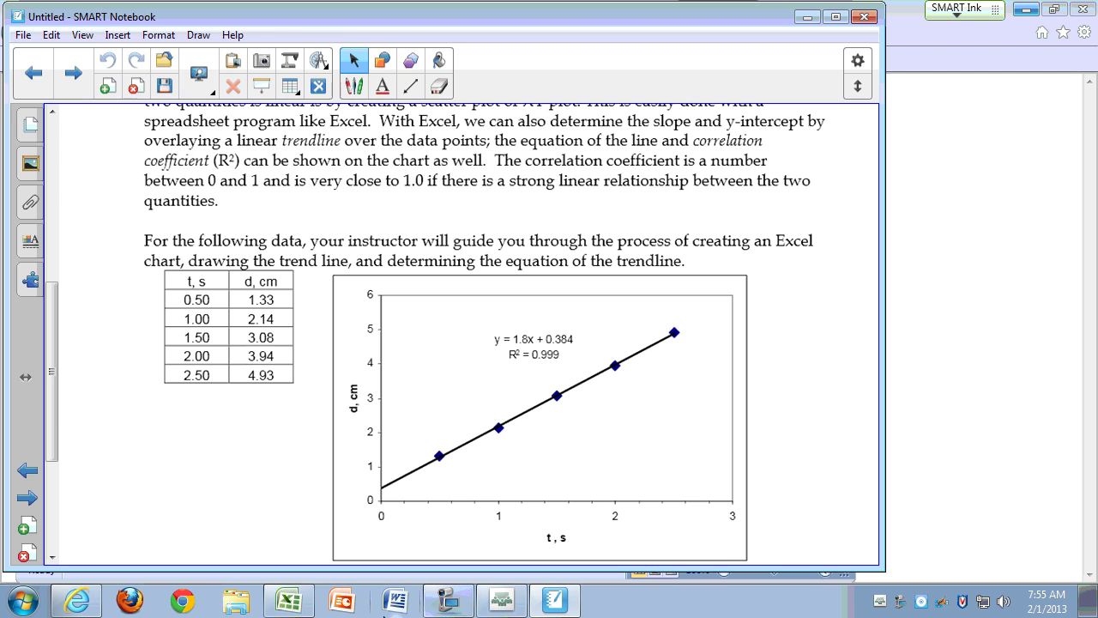
Return to Excel and enter the times 0.5, 1 and 1.5 in cells A2 to A4 of Sheet1.
click(296, 602)
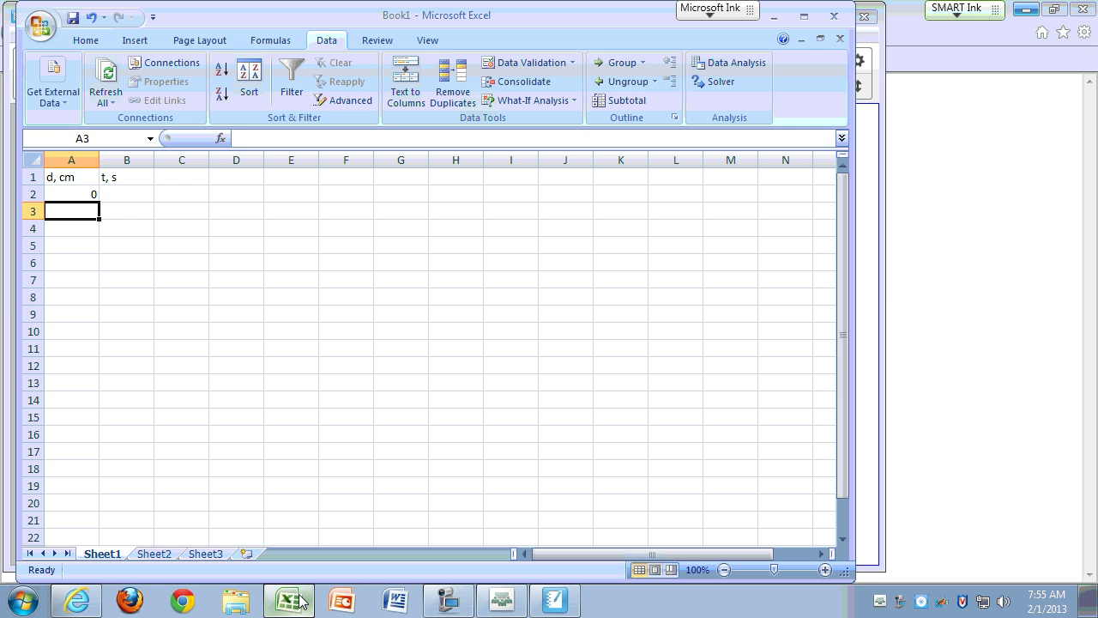
key(Up)
text(0.5)
key(Return)
text(1)
key(Return)
text(1)
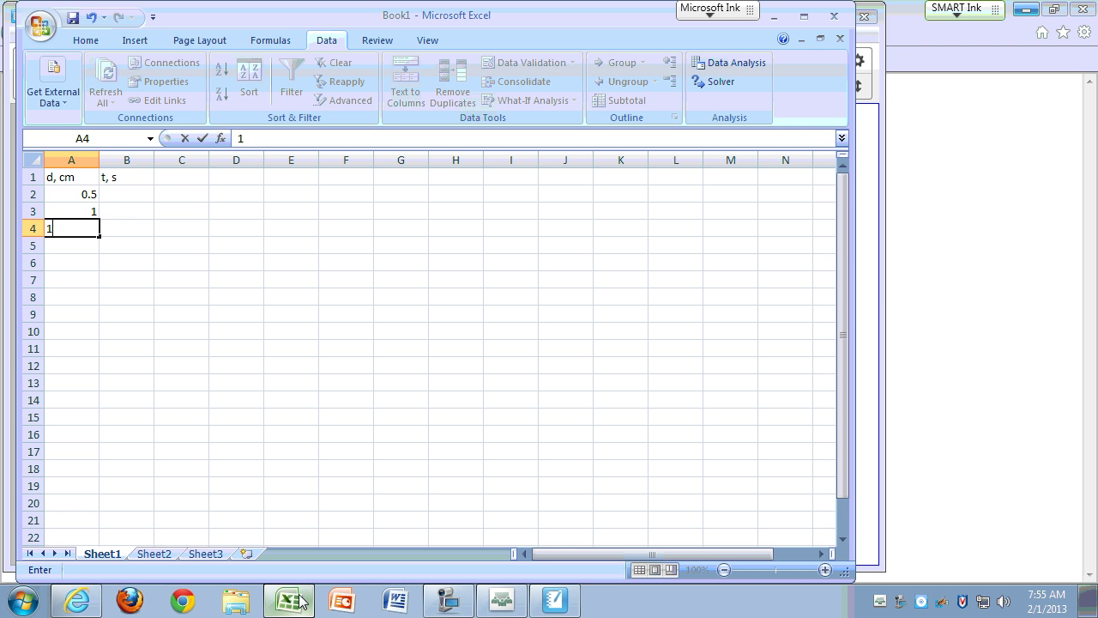
text(.5)
key(Return)
Complete the time column with 2 in cell A5 and 2.5 in cell A6.
text(2)
key(Return)
text(2.56)
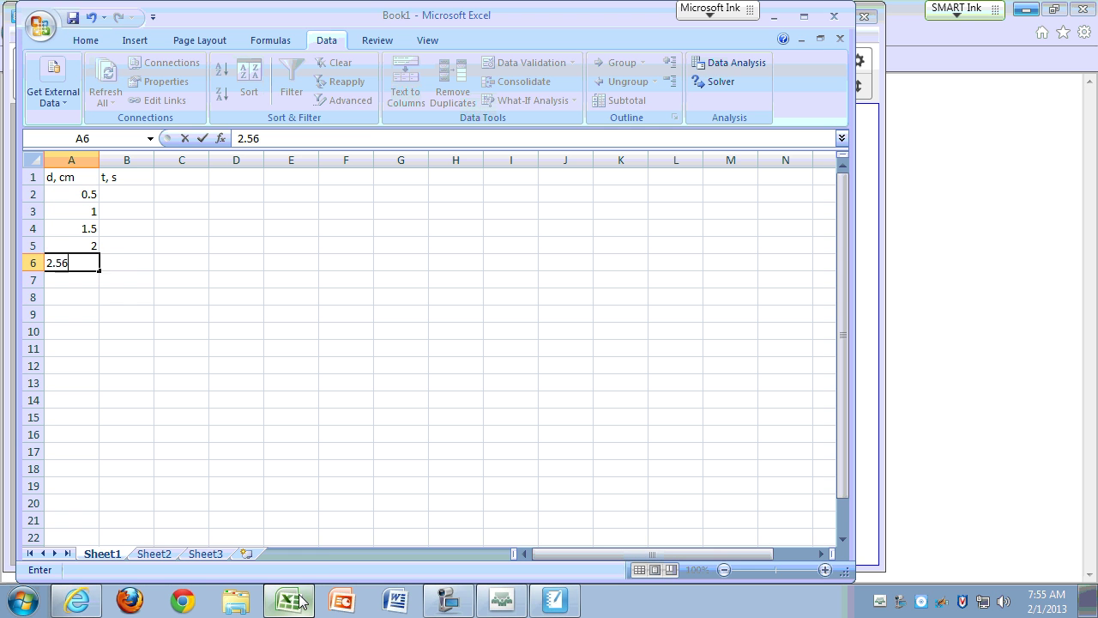
key(Return)
key(Up)
text(2)
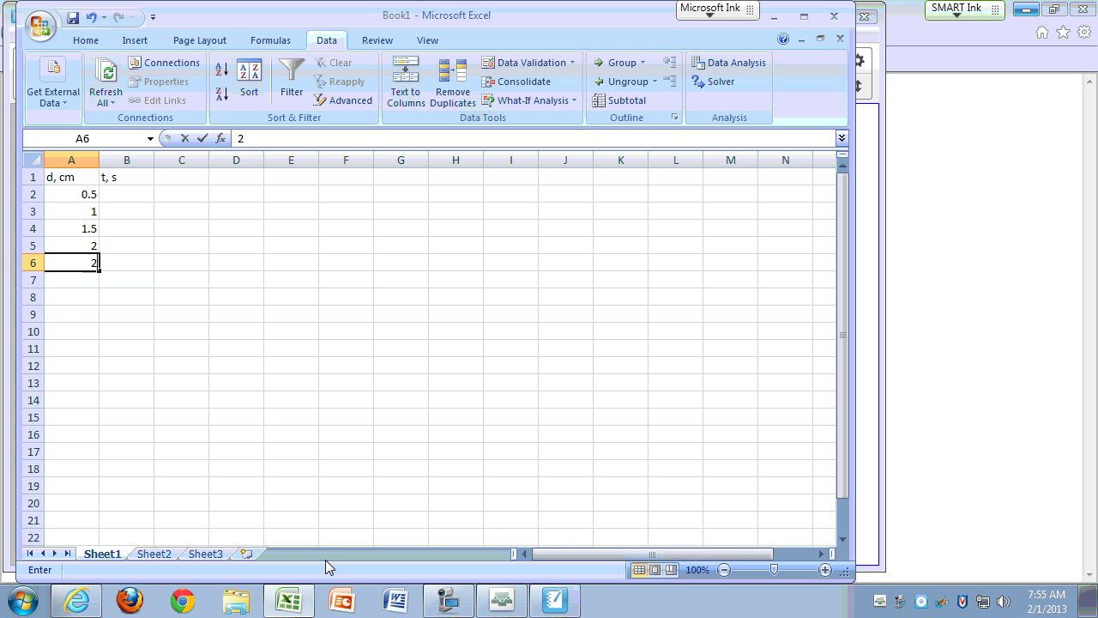
text(.5)
key(Return)
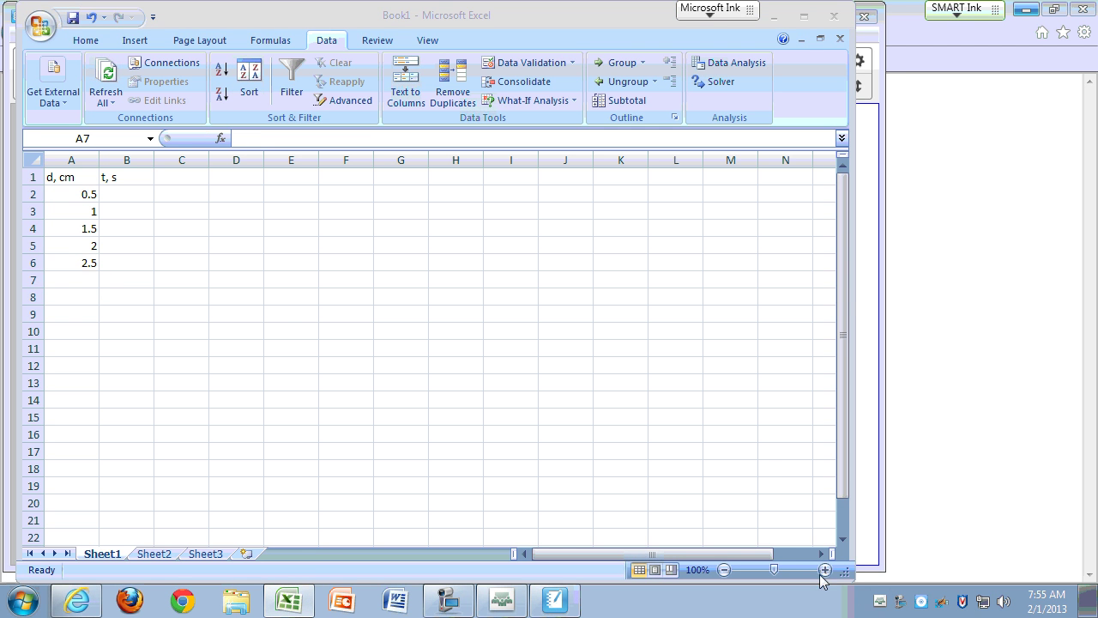
Enlarge the worksheet view to 190% and check the distance values in the SMART Notebook table.
click(824, 570)
click(824, 571)
click(824, 571)
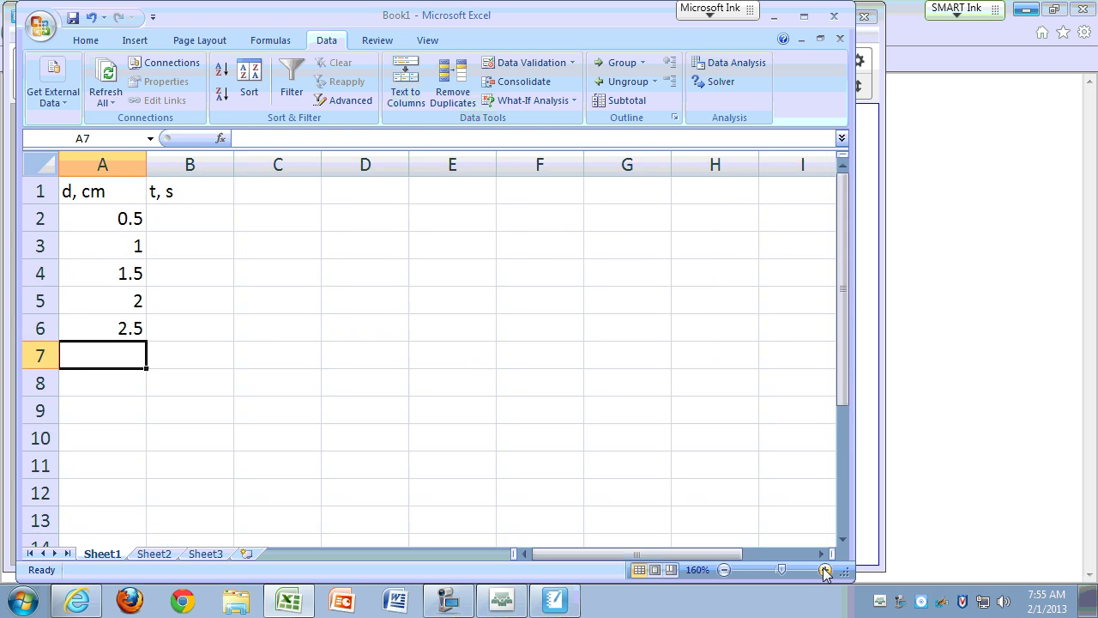
click(825, 570)
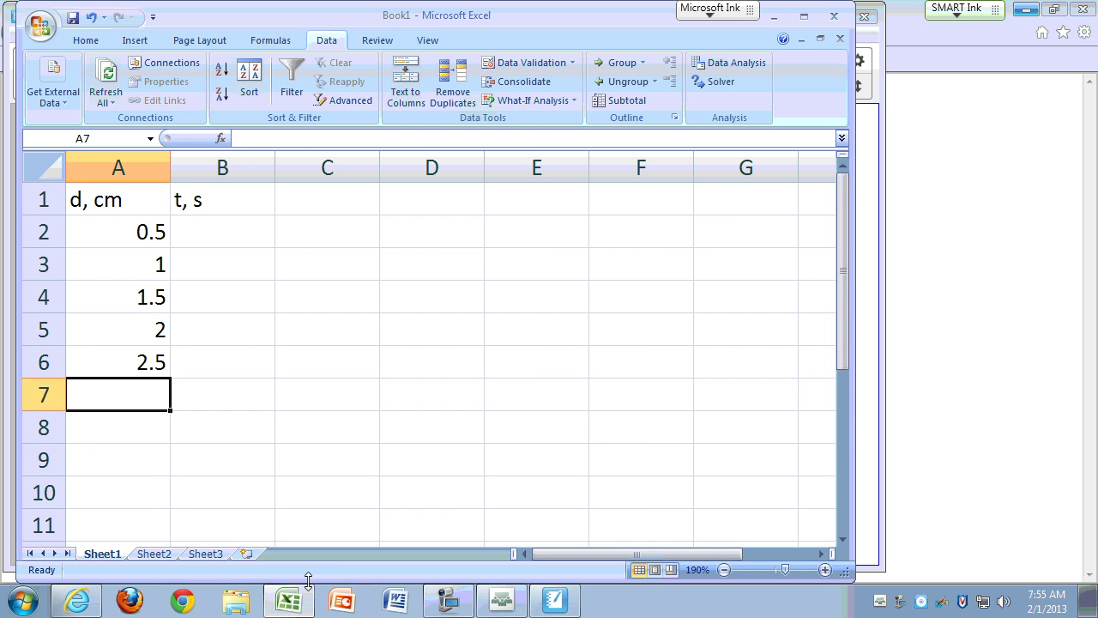
click(303, 607)
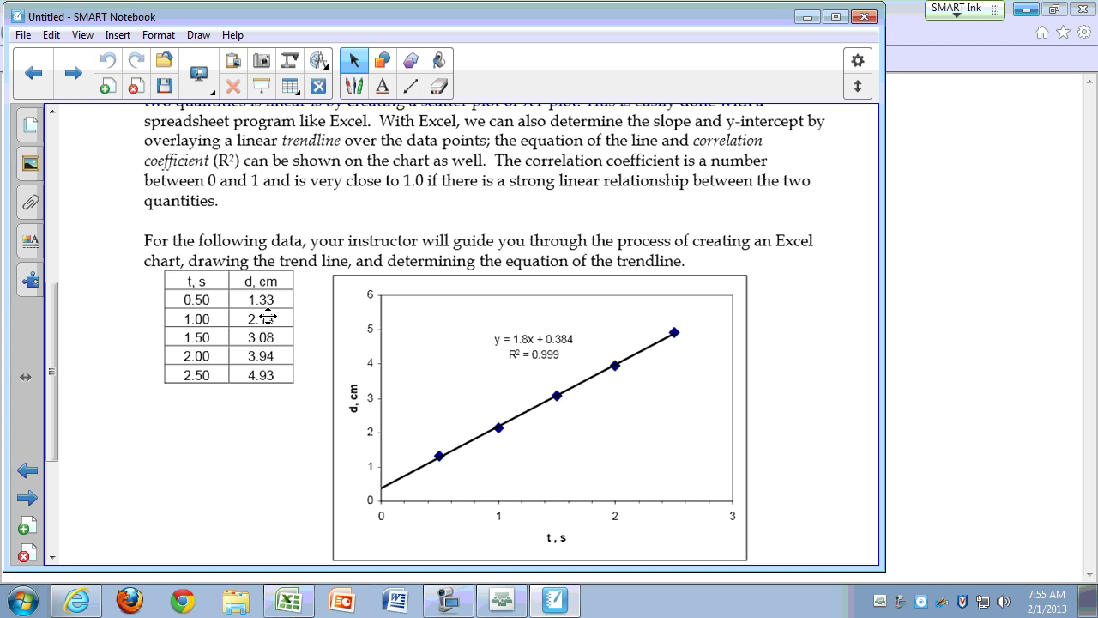
click(553, 603)
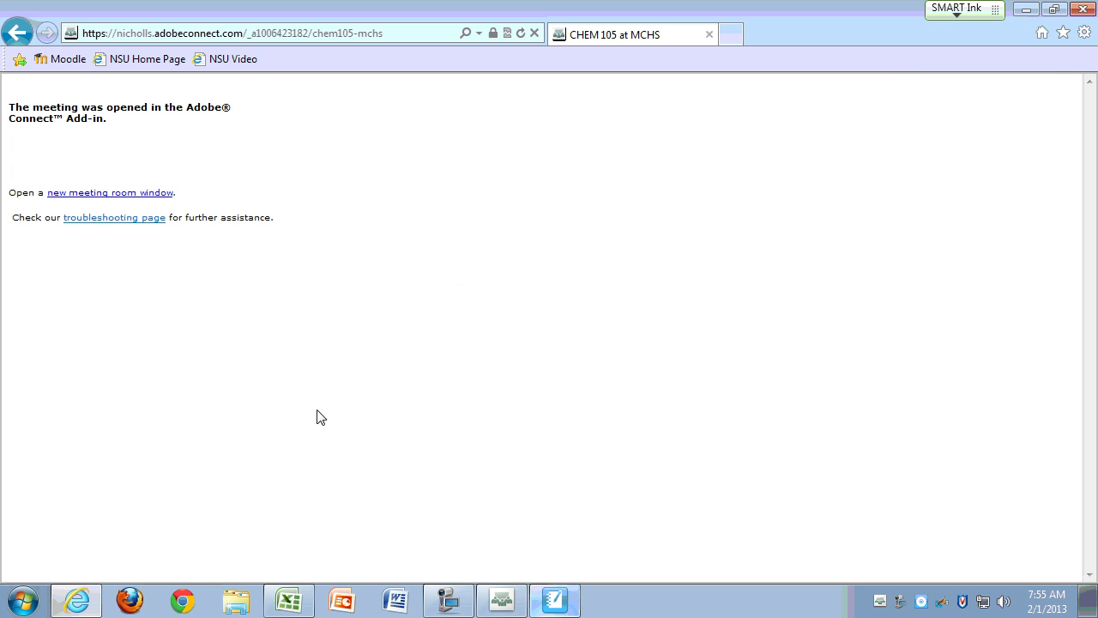
Return to Excel and correct the column headers to "t, s" in A1 and "d, cm" in B1.
click(292, 603)
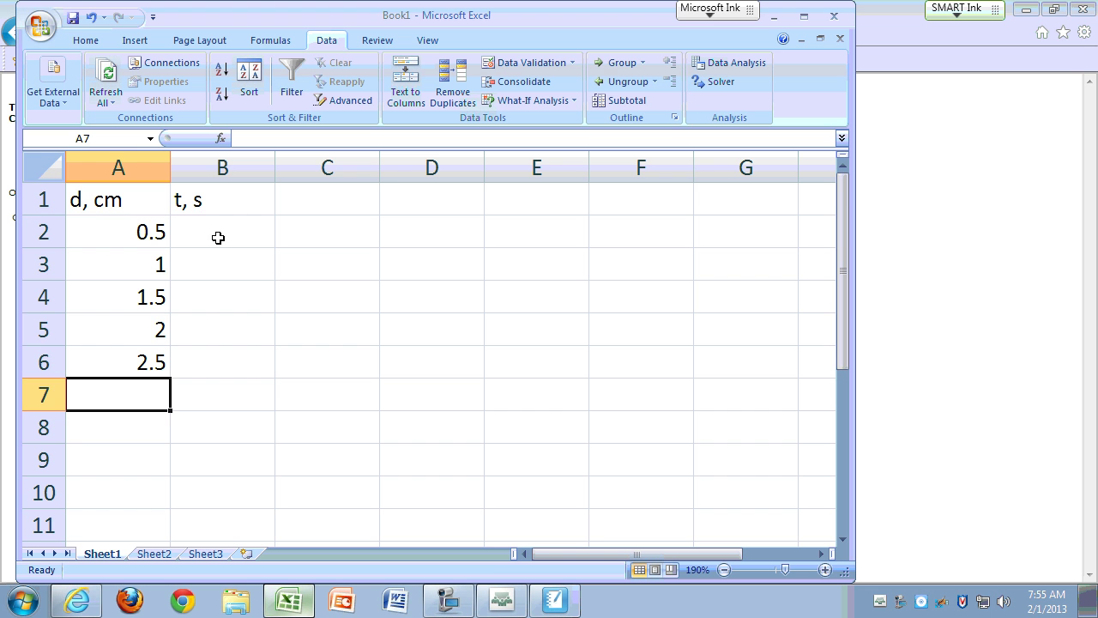
drag(140, 229, 148, 352)
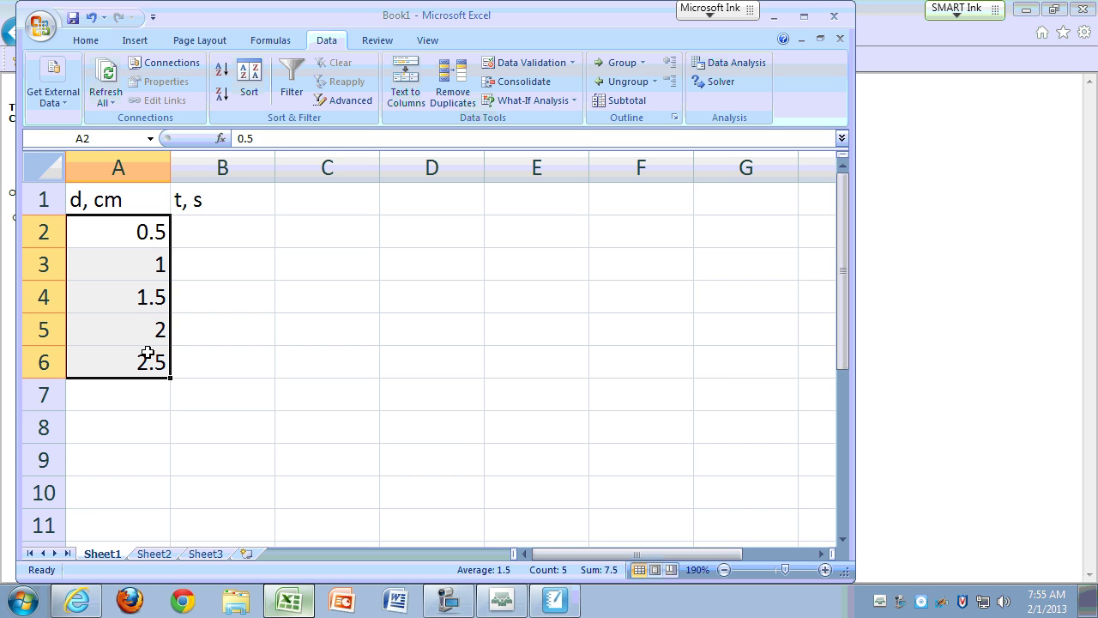
click(210, 205)
key(ctrl+c)
click(137, 199)
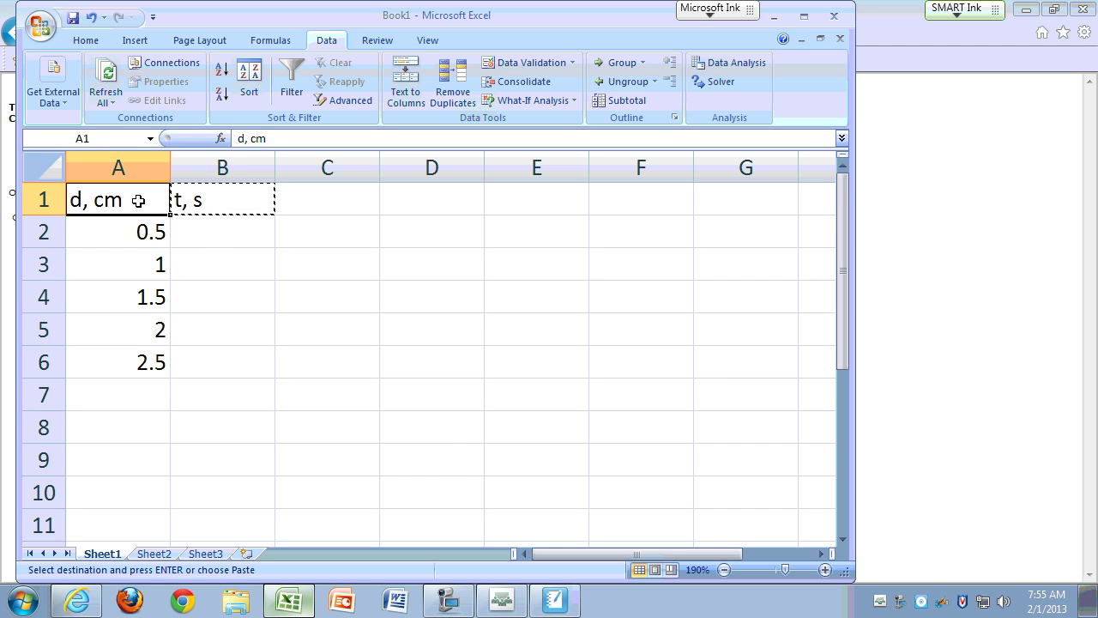
key(Return)
click(212, 207)
text(d, cm)
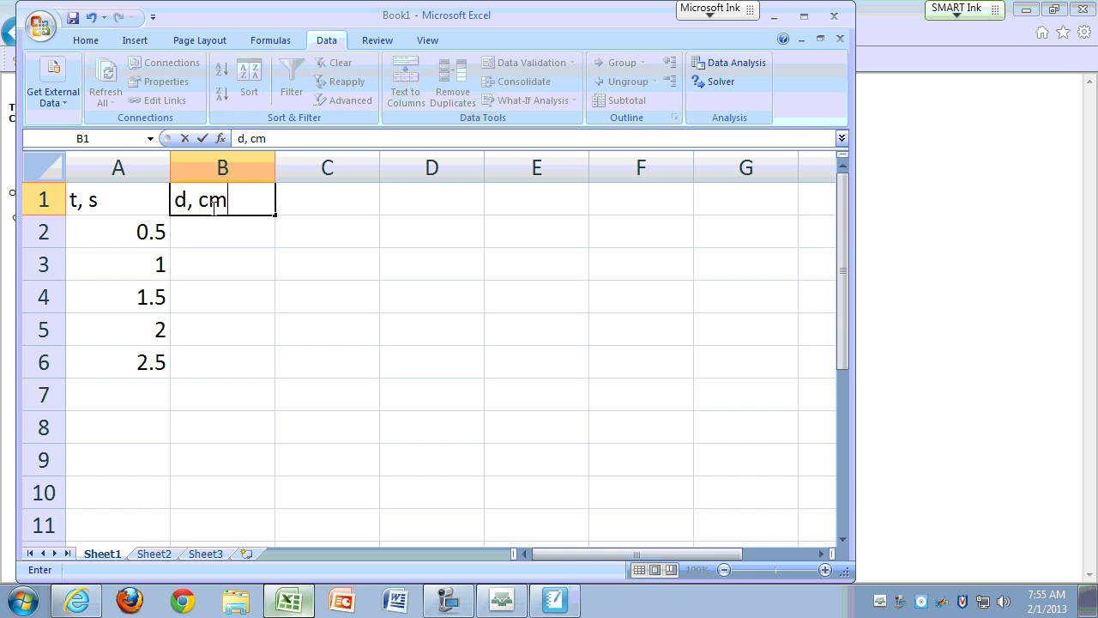
key(Return)
Enter the distances 1.33 and 2.14 in cells B2 and B3.
text(1.33)
key(Return)
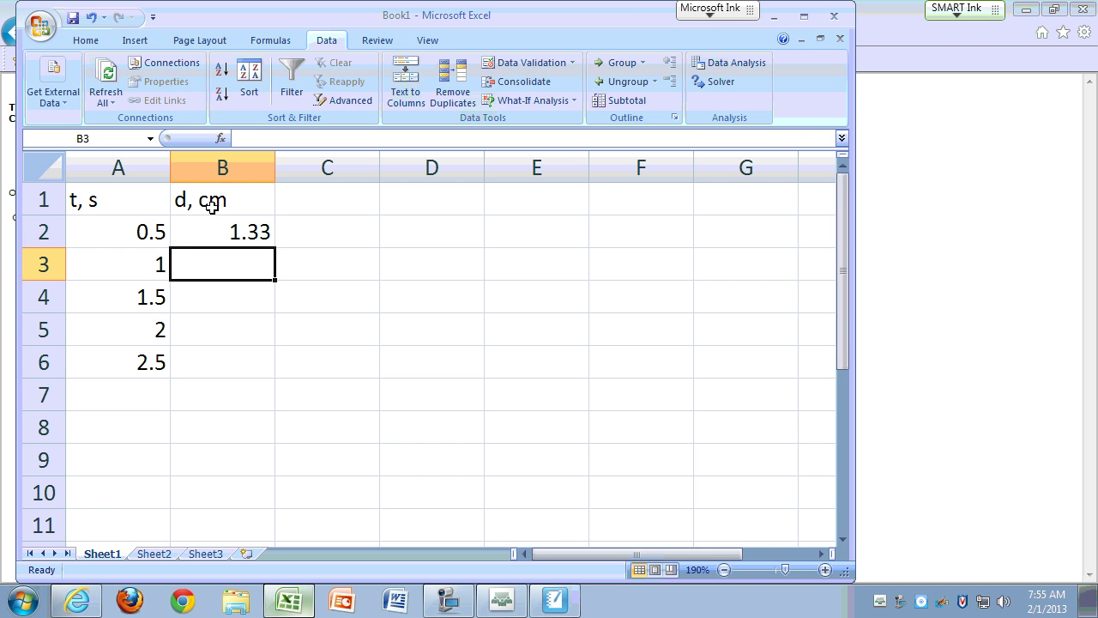
text(2.14)
key(Return)
mouse_move(552, 606)
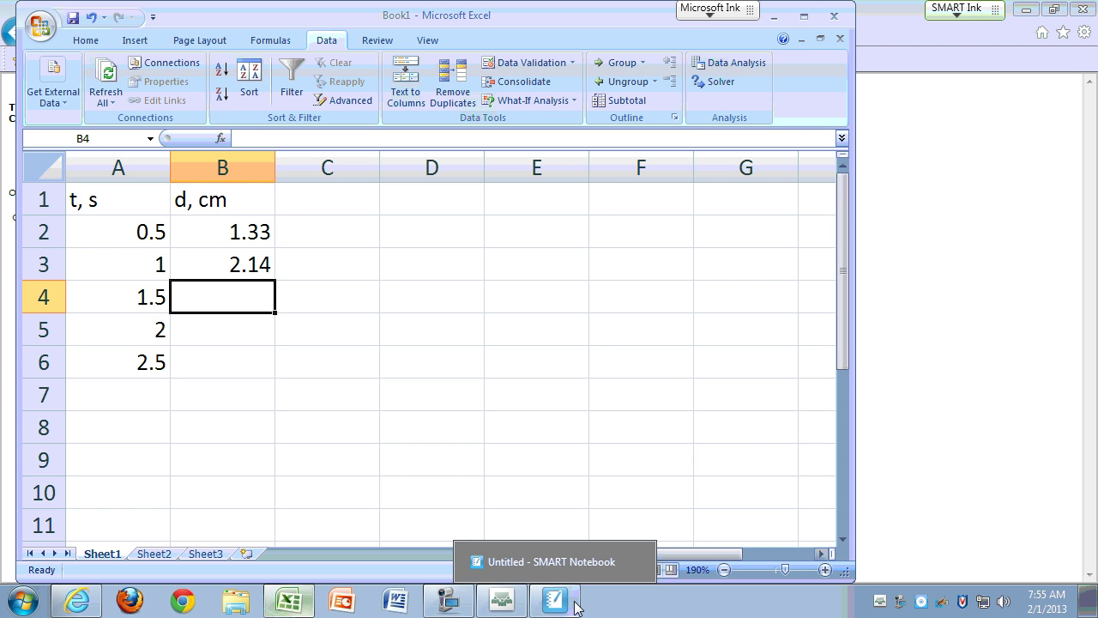
click(503, 606)
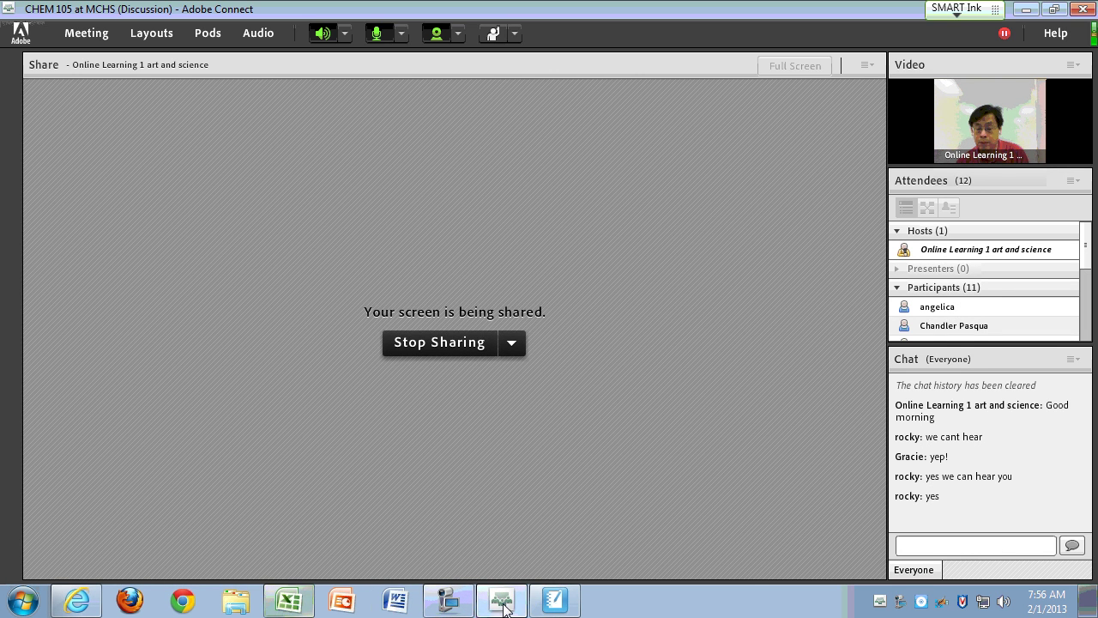
click(395, 605)
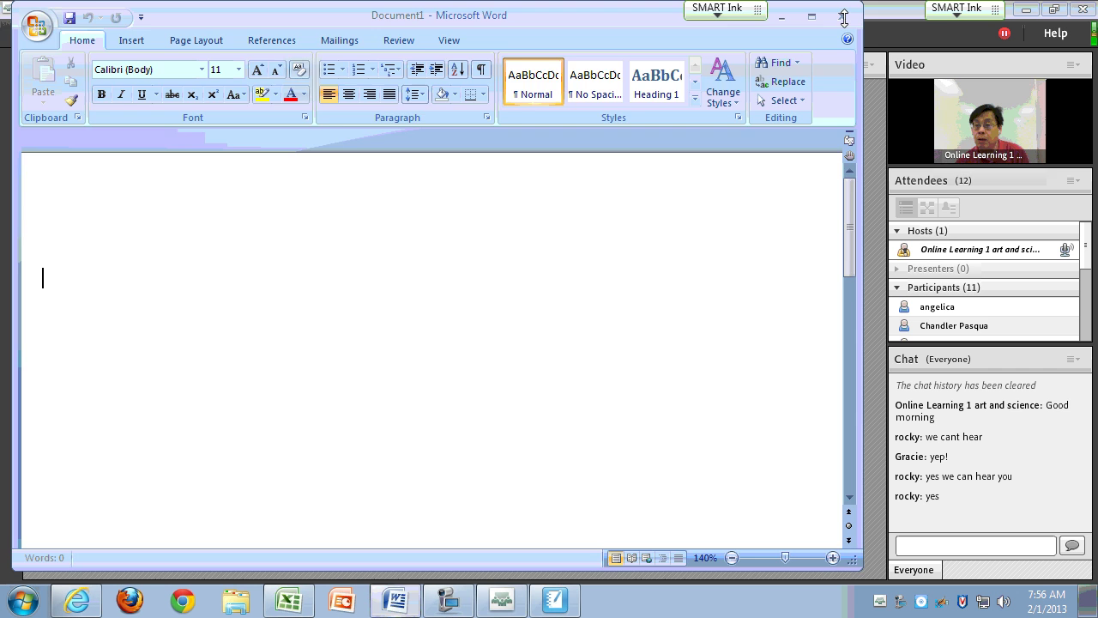
click(841, 16)
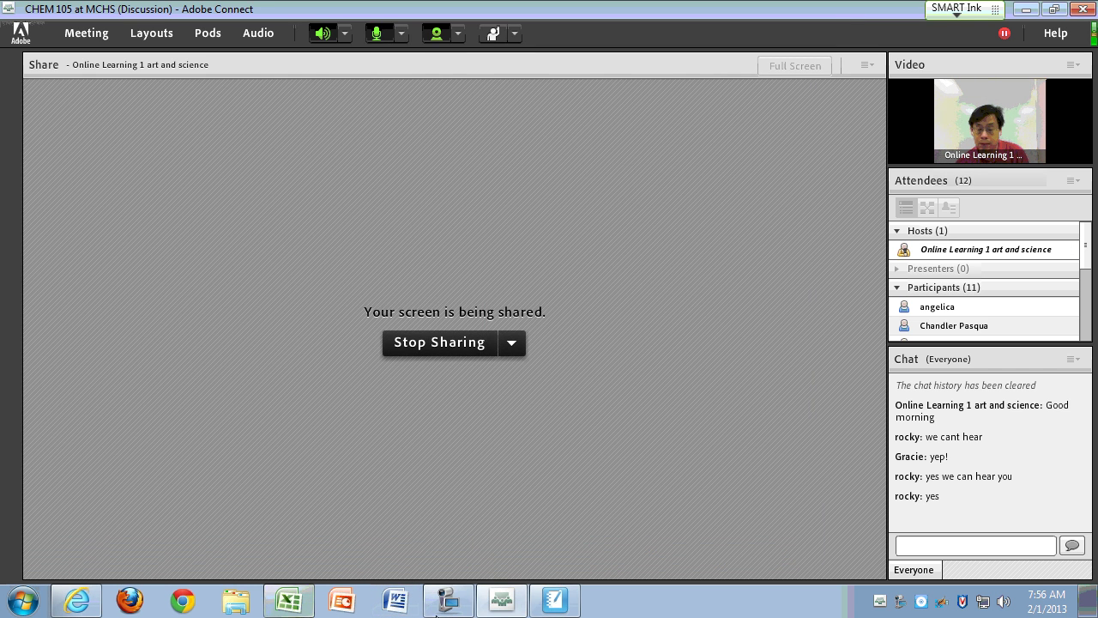
Consult the data table in SMART Notebook, and enter 3.08 in B4 and 3.94 in B5 of the Excel sheet.
click(554, 605)
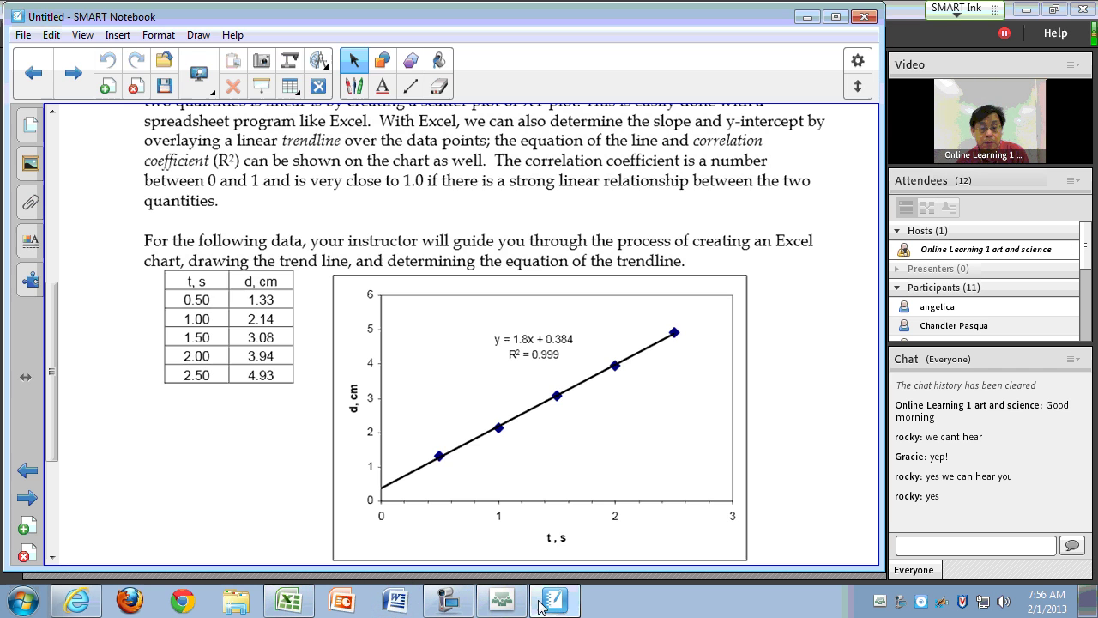
click(288, 601)
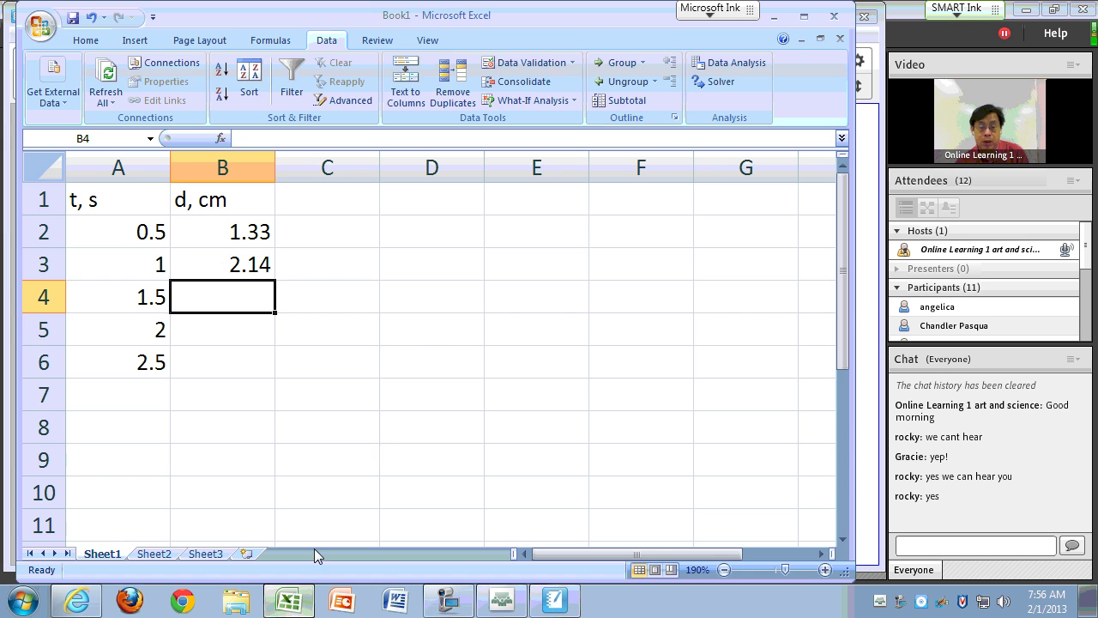
text(3)
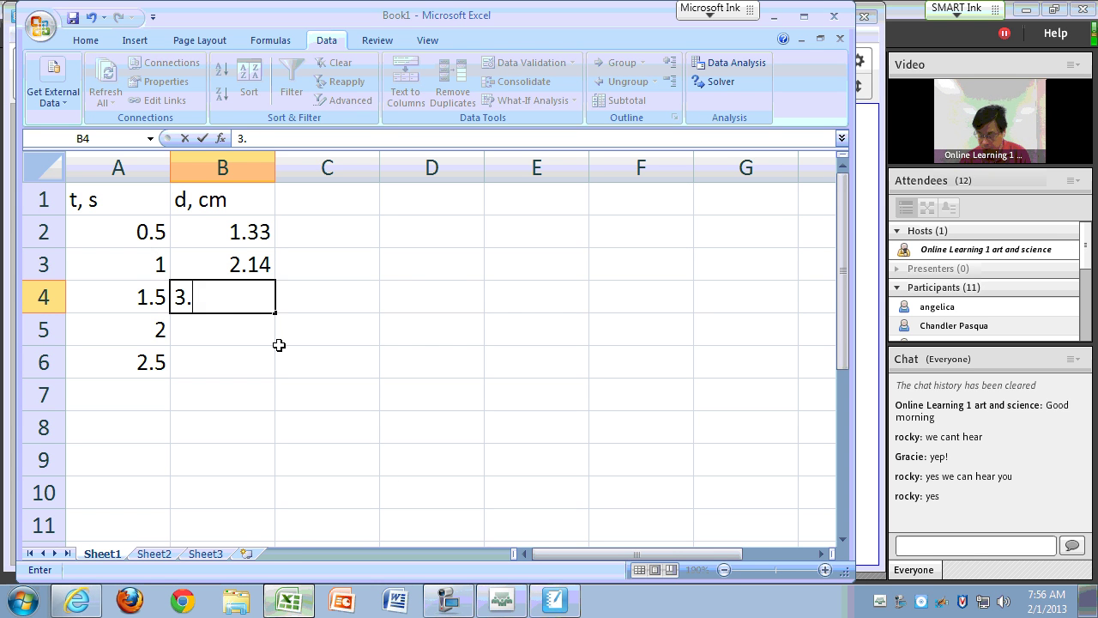
text(.08)
key(Return)
text(3.94)
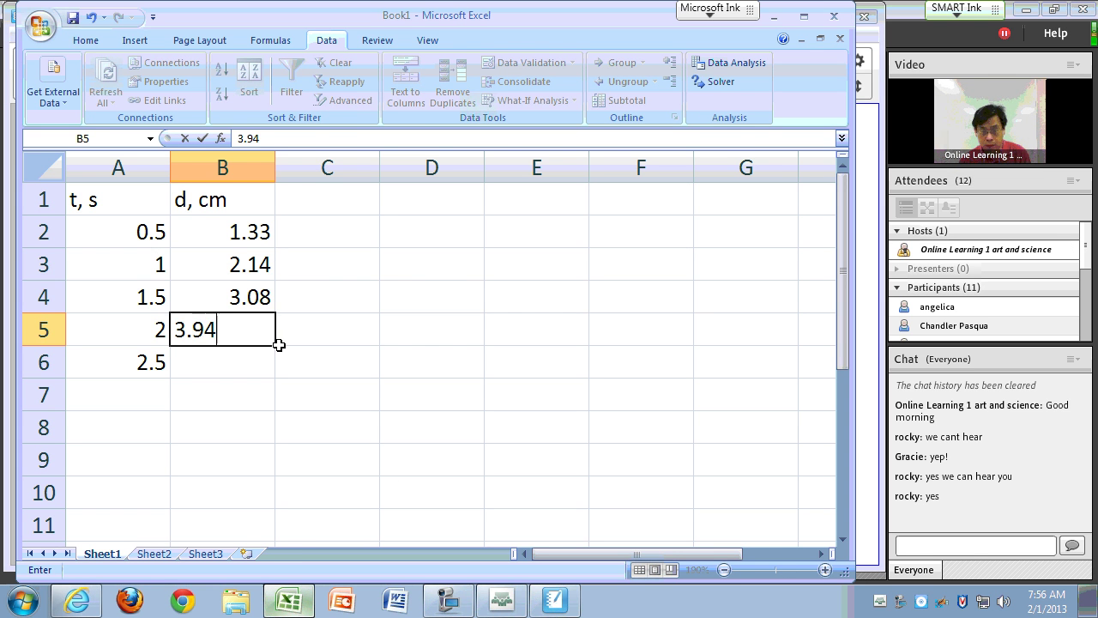
Recheck the SMART Notebook table and enter the last distance, 4.93, in cell B6 of the Excel sheet.
click(555, 601)
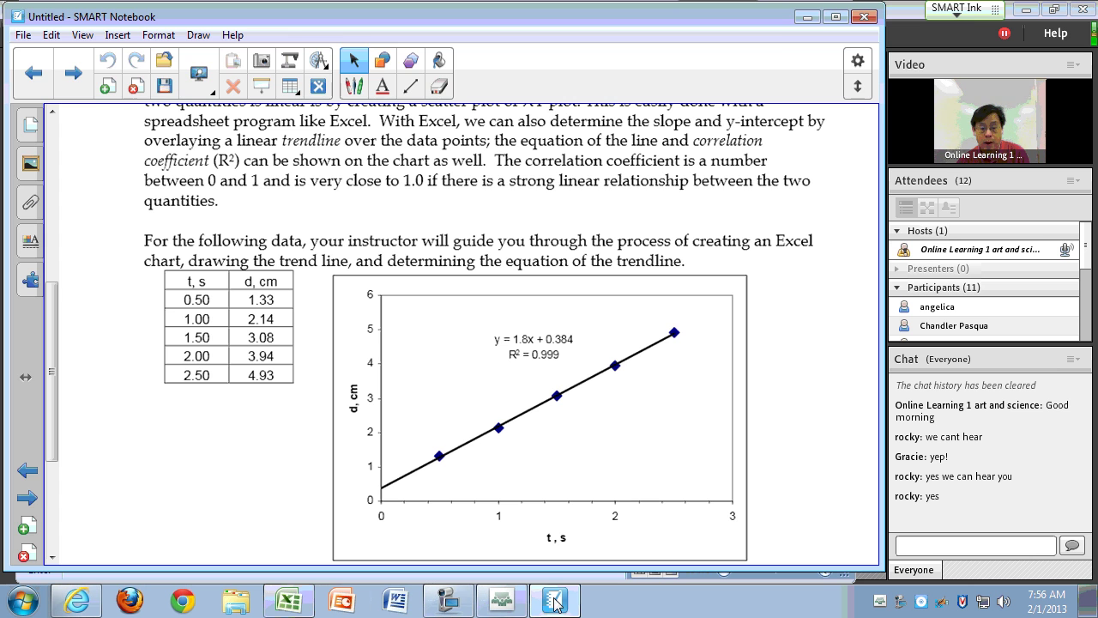
click(291, 601)
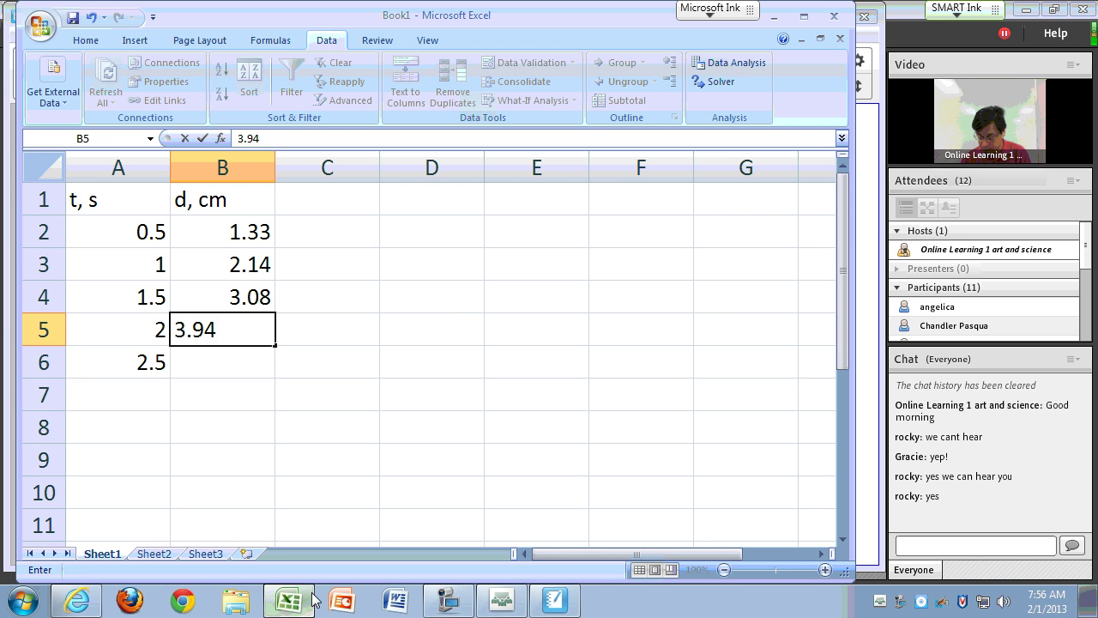
key(Return)
text(4.93)
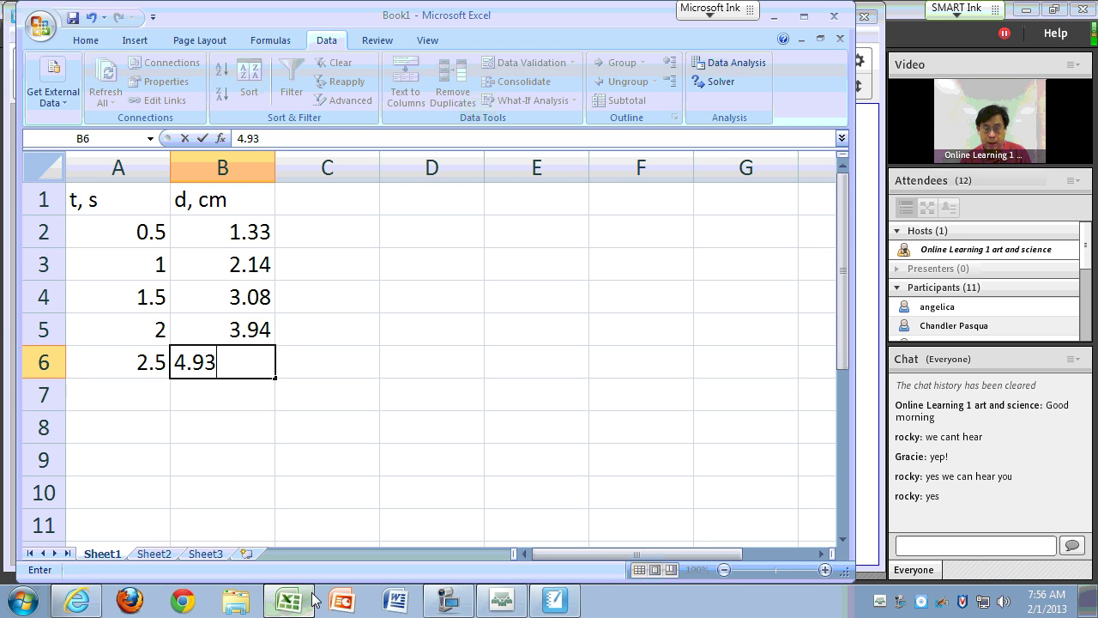
key(Return)
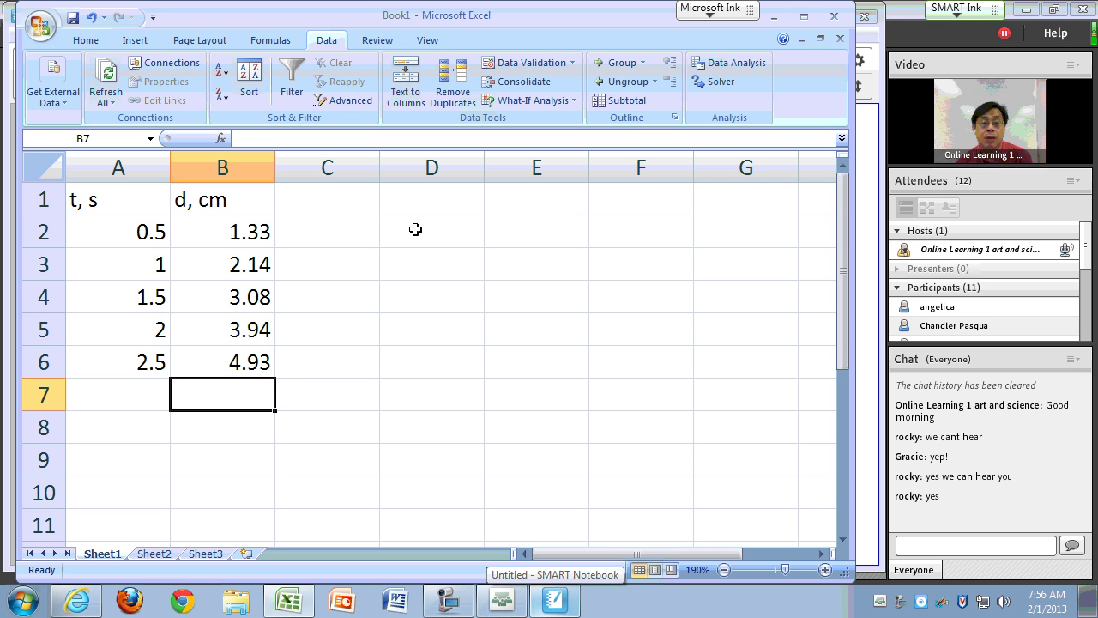
Insert a markers-only scatter chart of the time and distance data and move it off the time column.
click(135, 41)
click(482, 82)
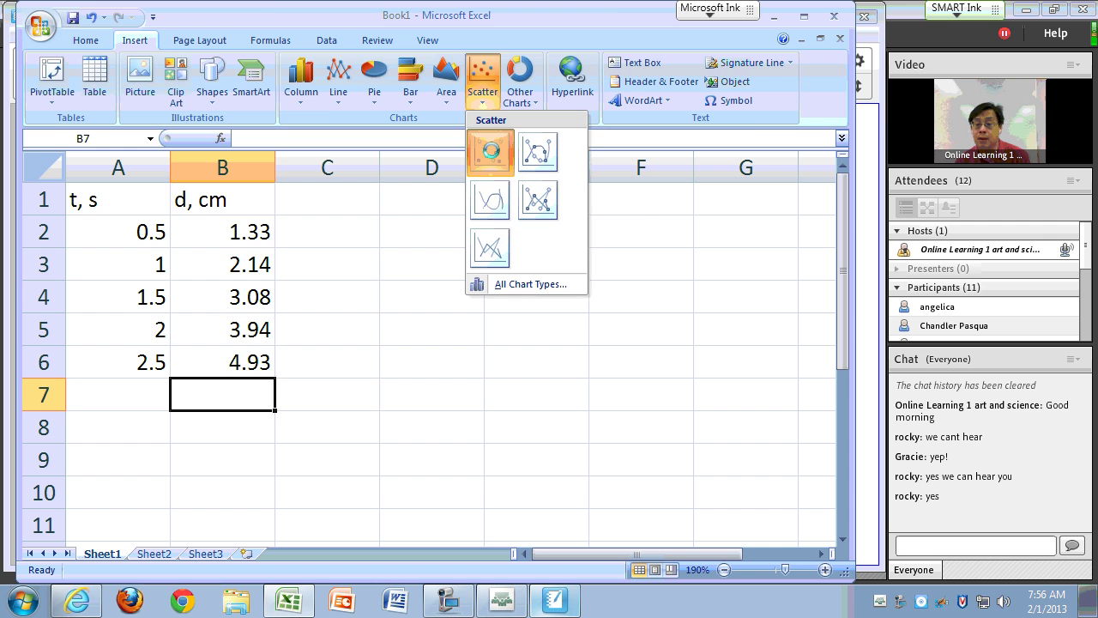
click(491, 153)
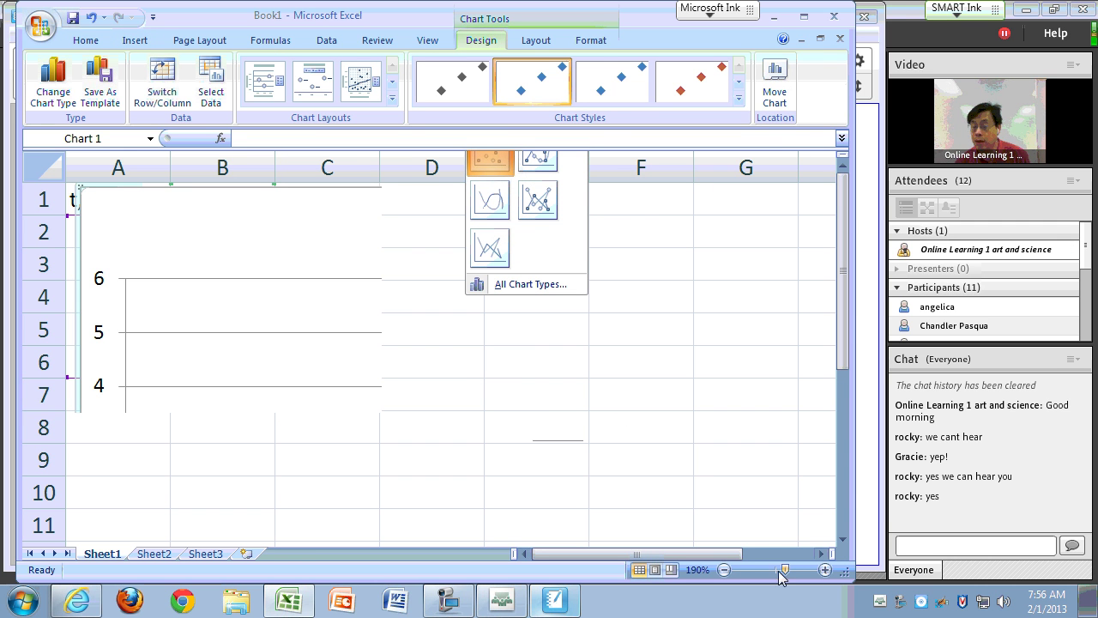
drag(785, 570, 778, 571)
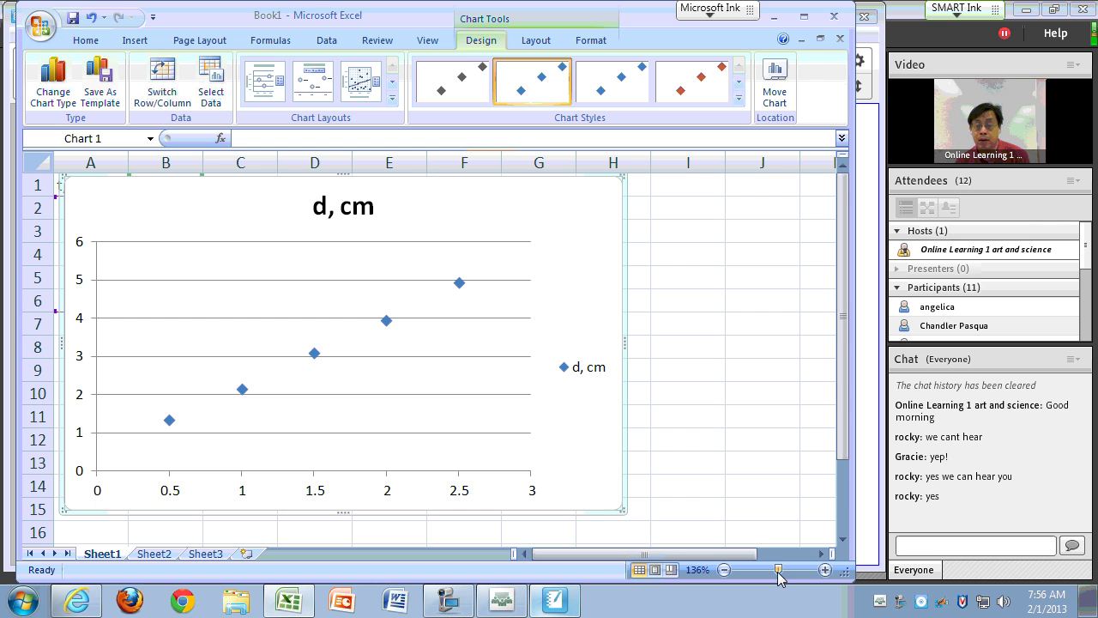
drag(558, 437, 641, 451)
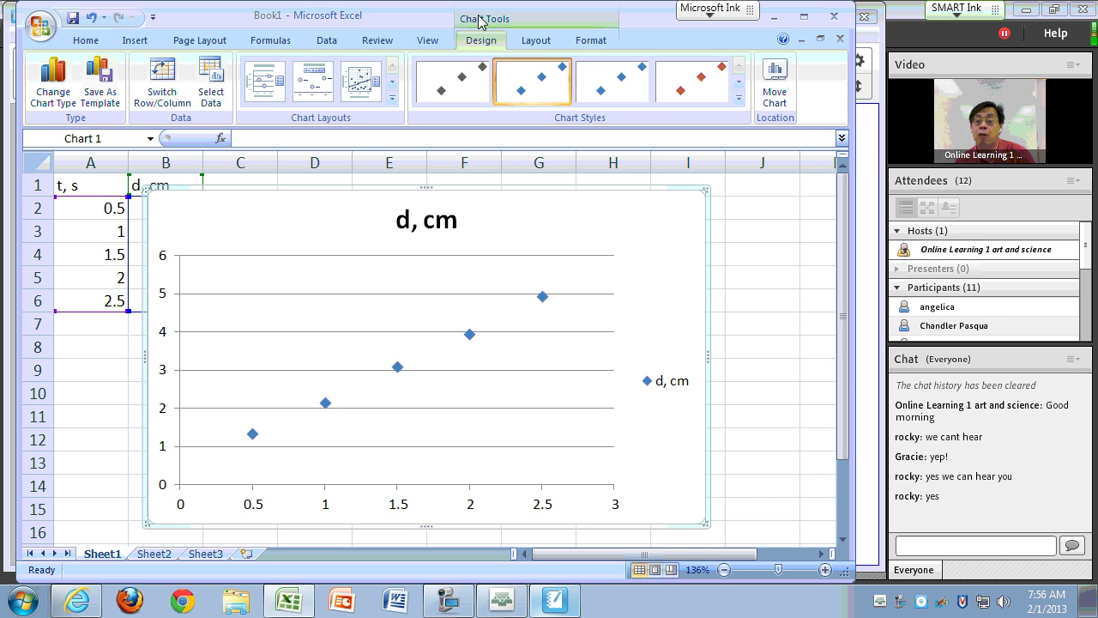
Remove the existing "d, cm" series from the scatter chart's data source.
click(213, 86)
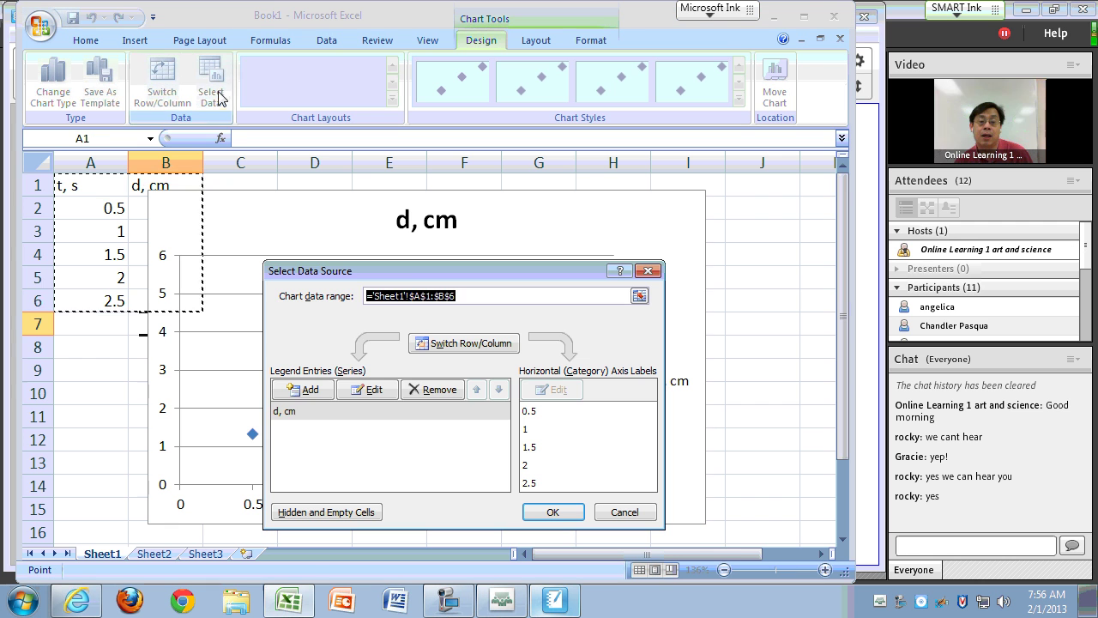
click(292, 418)
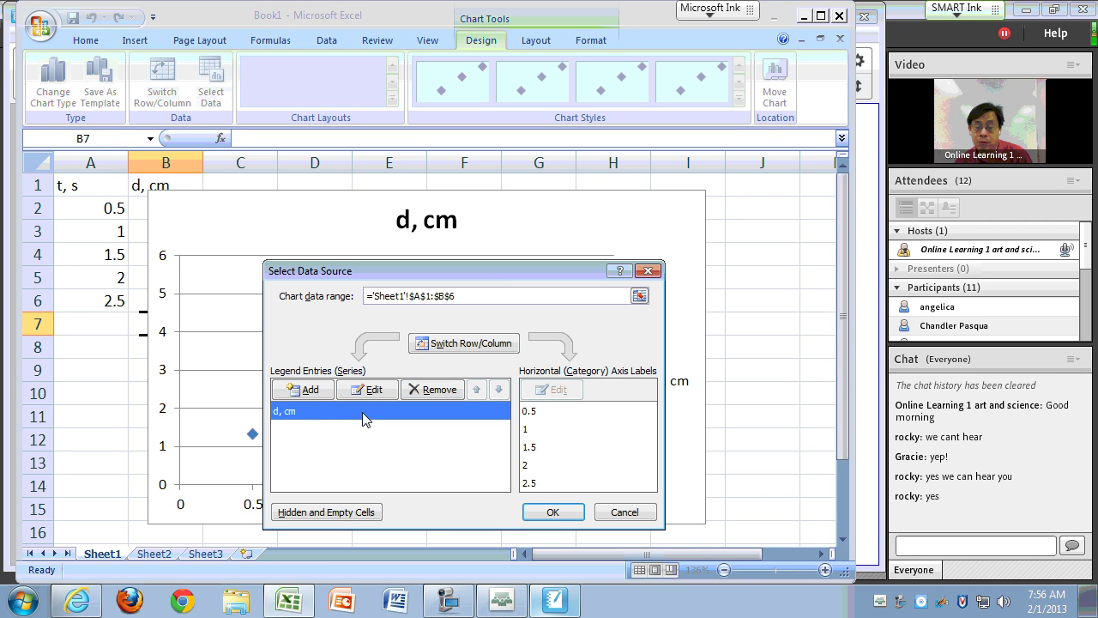
click(456, 399)
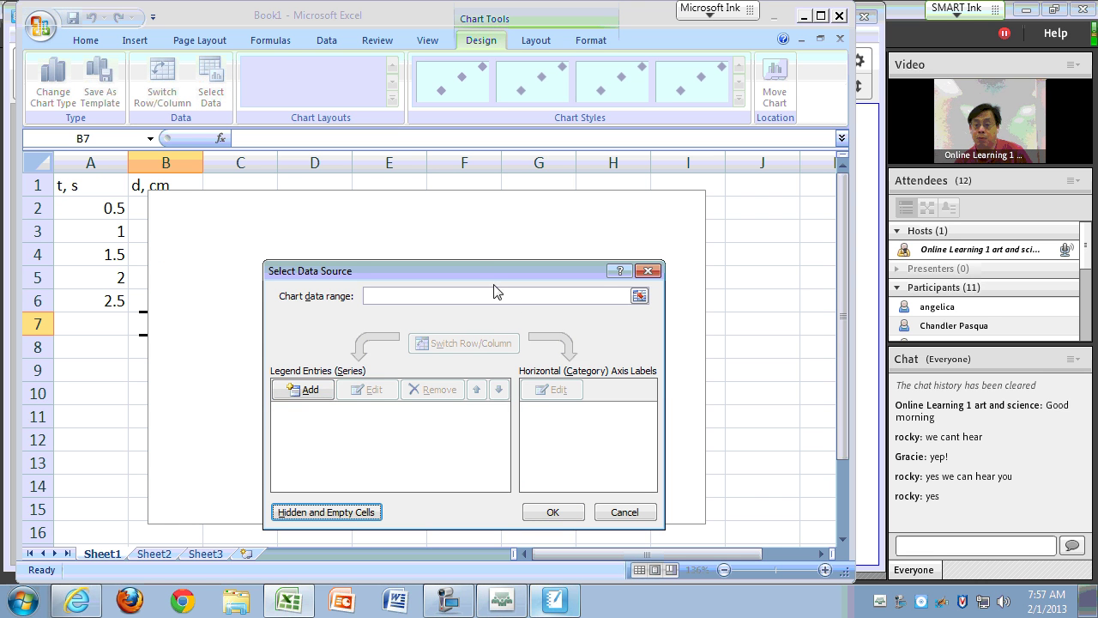
Add a chart series with X values from A2:A6 and Y values from B2:B6 on Sheet1.
click(309, 391)
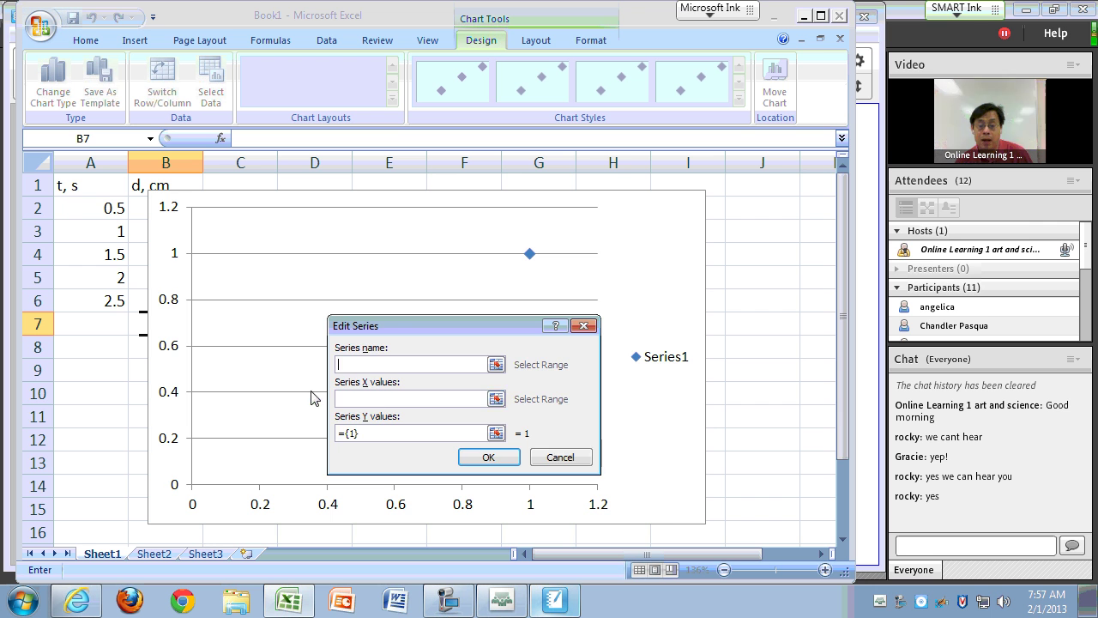
click(496, 400)
drag(98, 209, 100, 296)
click(583, 350)
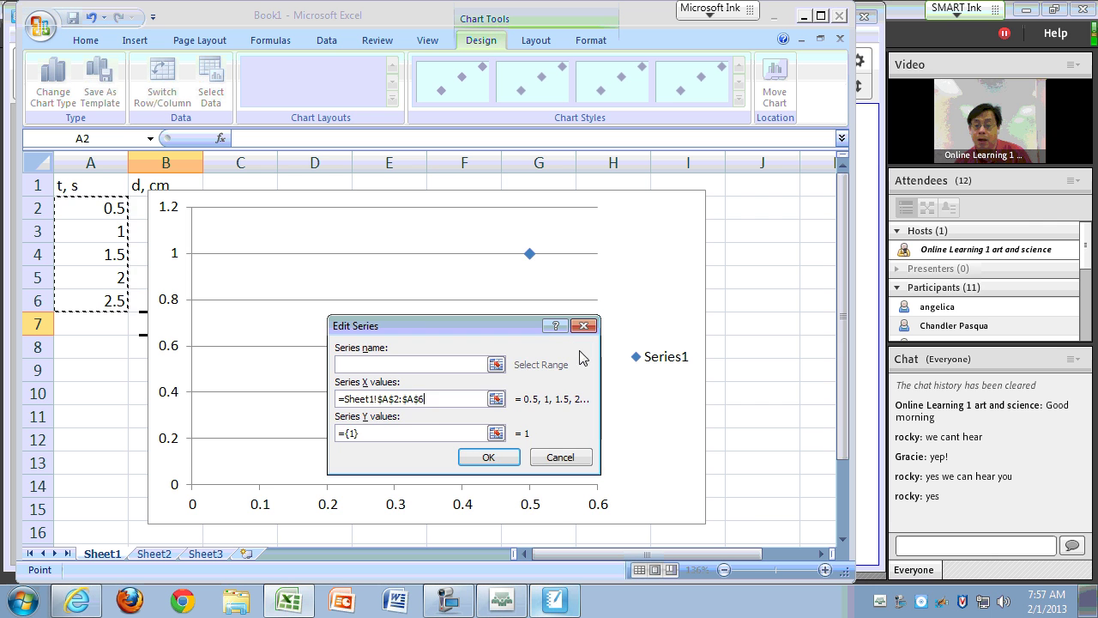
click(496, 433)
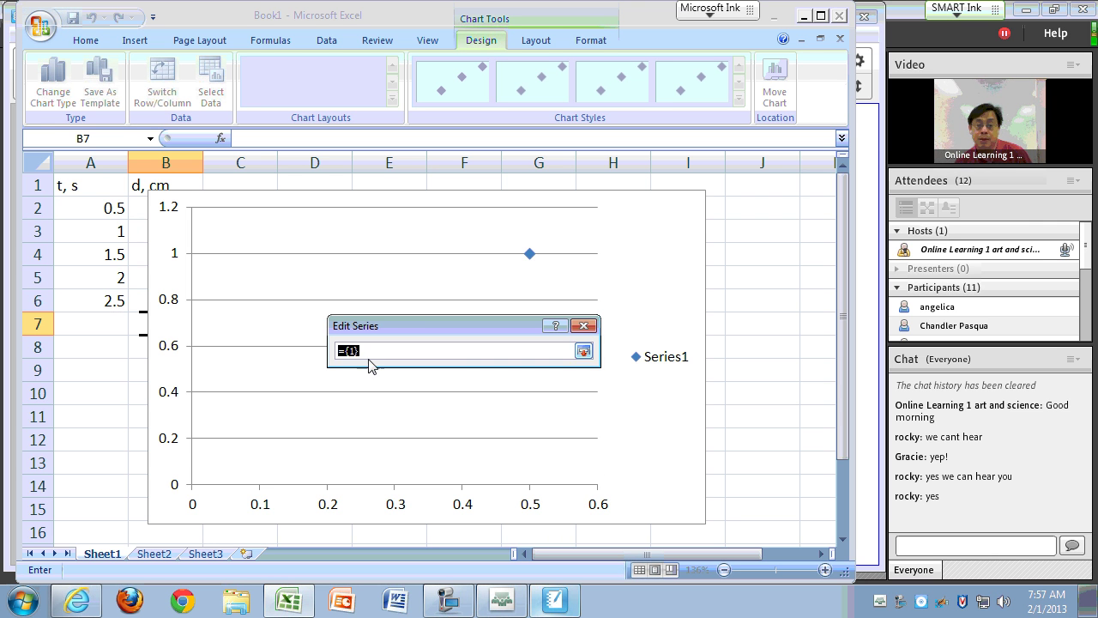
drag(135, 214, 137, 306)
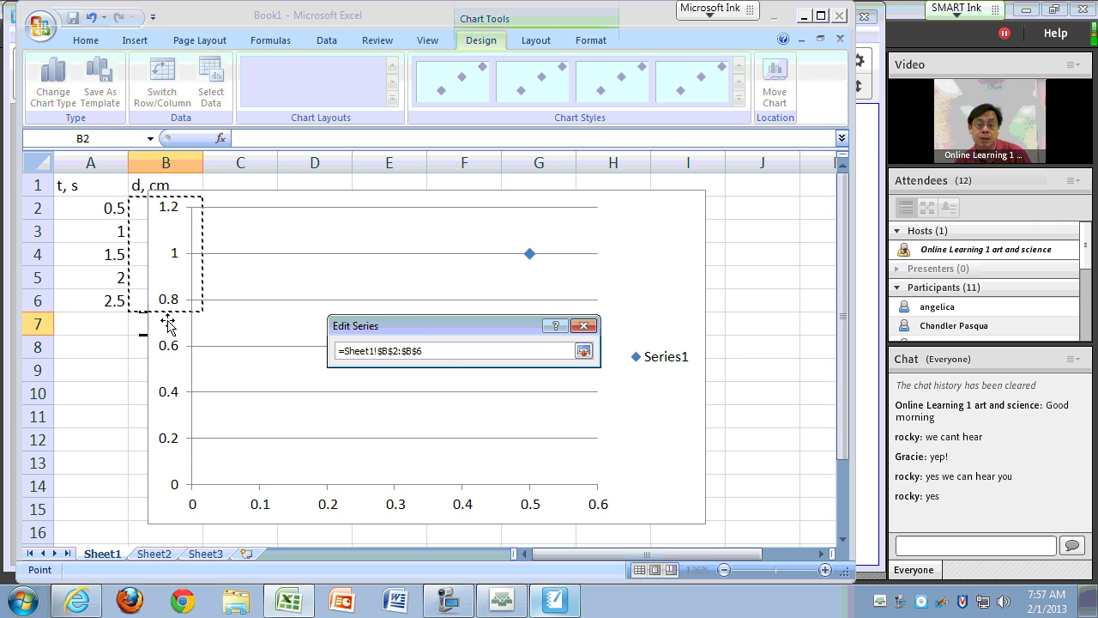
click(583, 350)
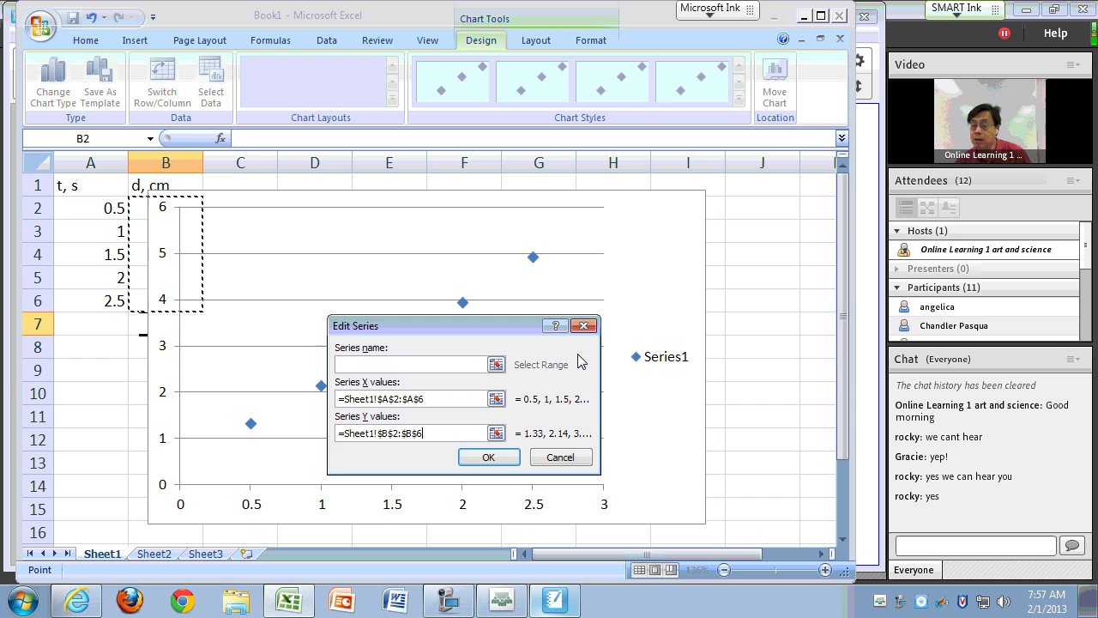
click(505, 457)
click(556, 511)
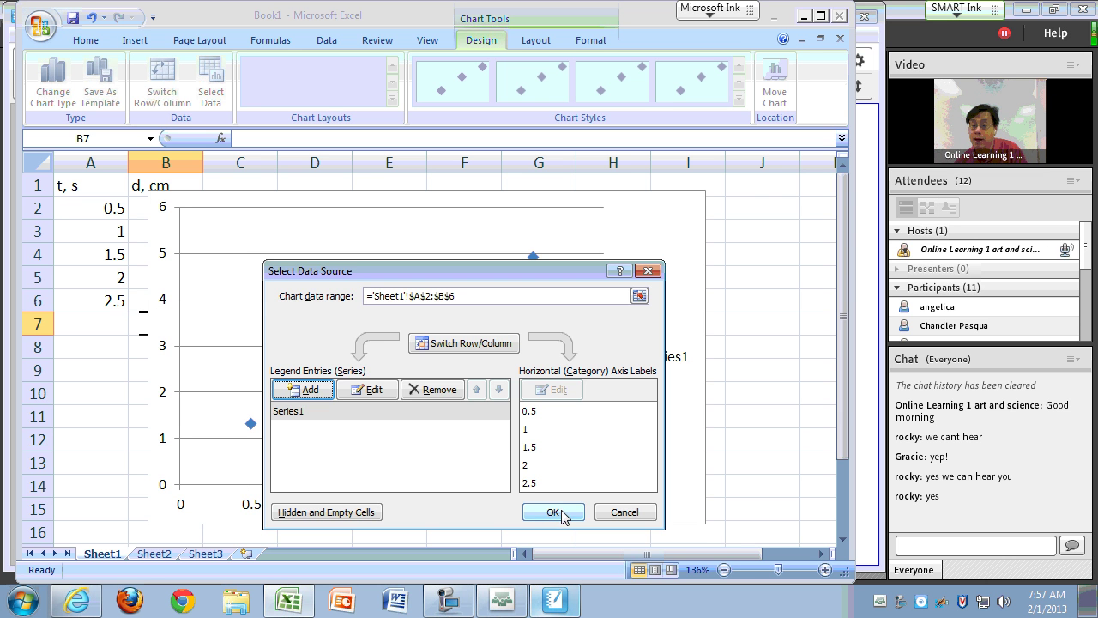
Delete the chart's legend and move the chart clear of the data in columns A and B.
click(675, 358)
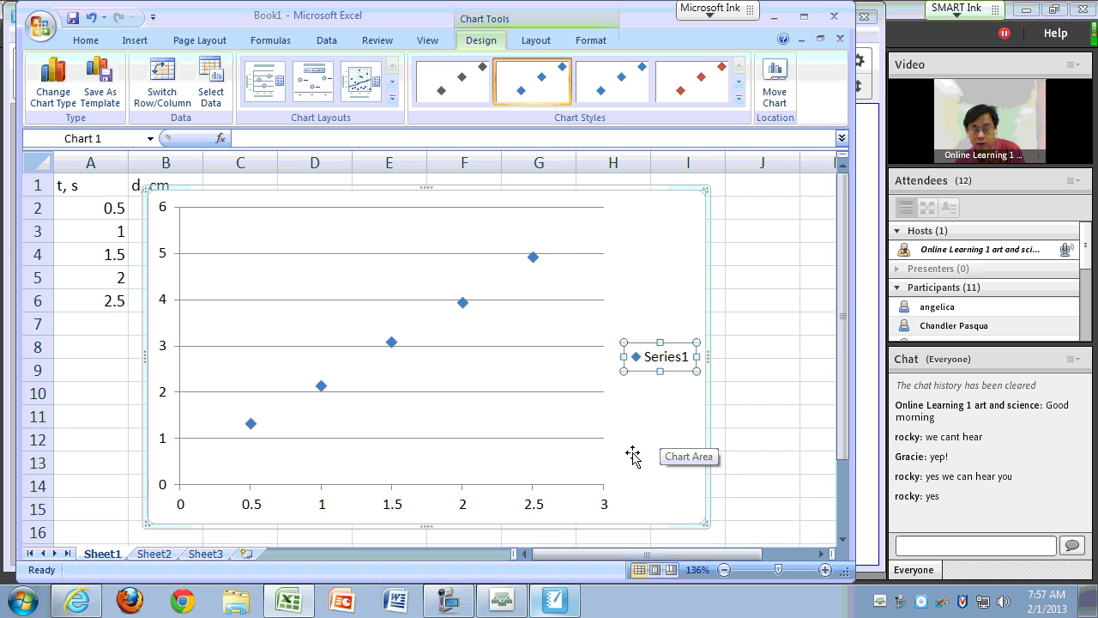
key(Delete)
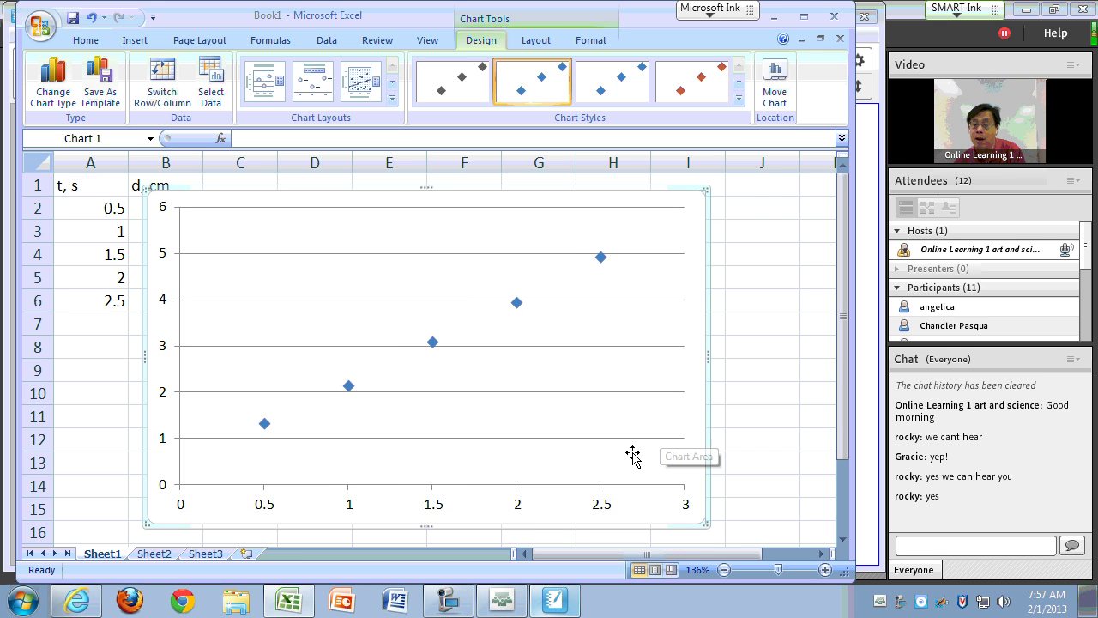
click(687, 405)
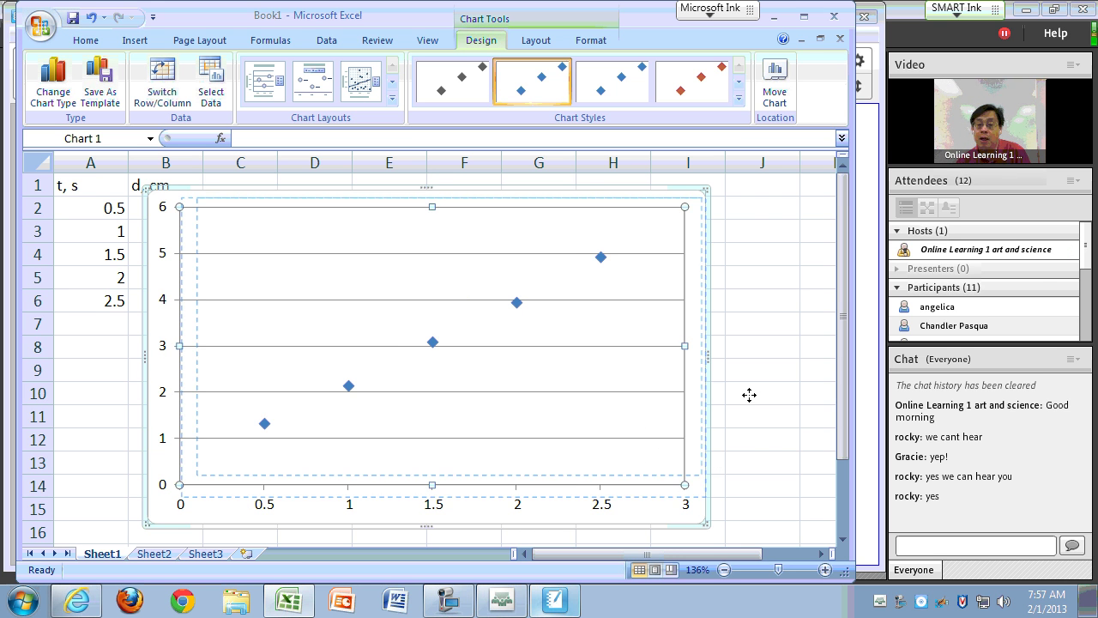
drag(749, 394, 804, 447)
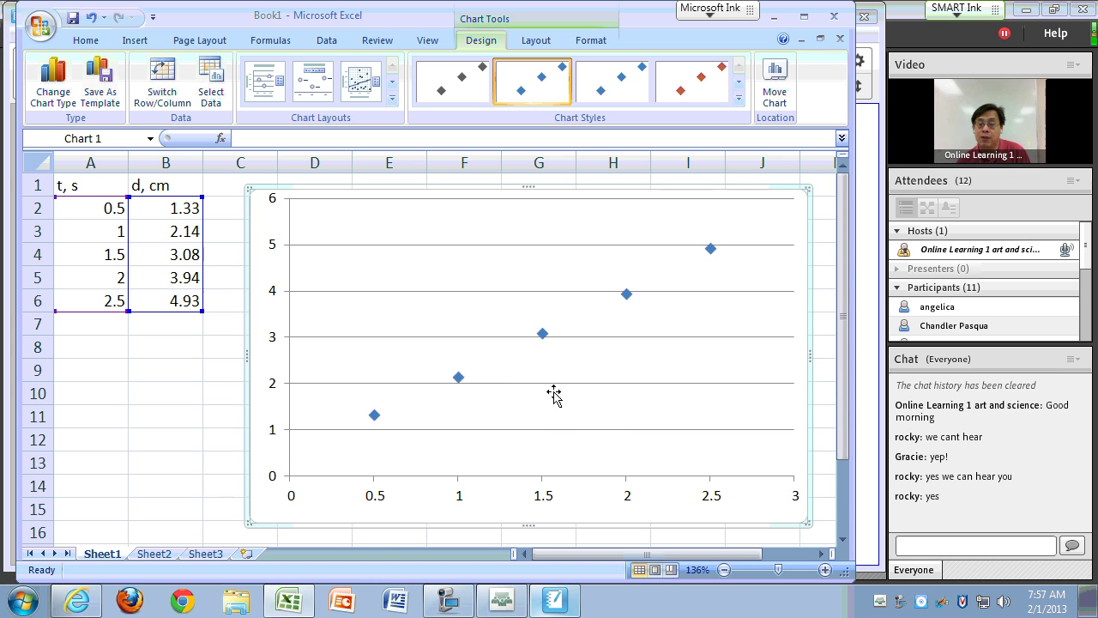
Add a linear trendline to the data points and display its equation on the chart.
right_click(458, 378)
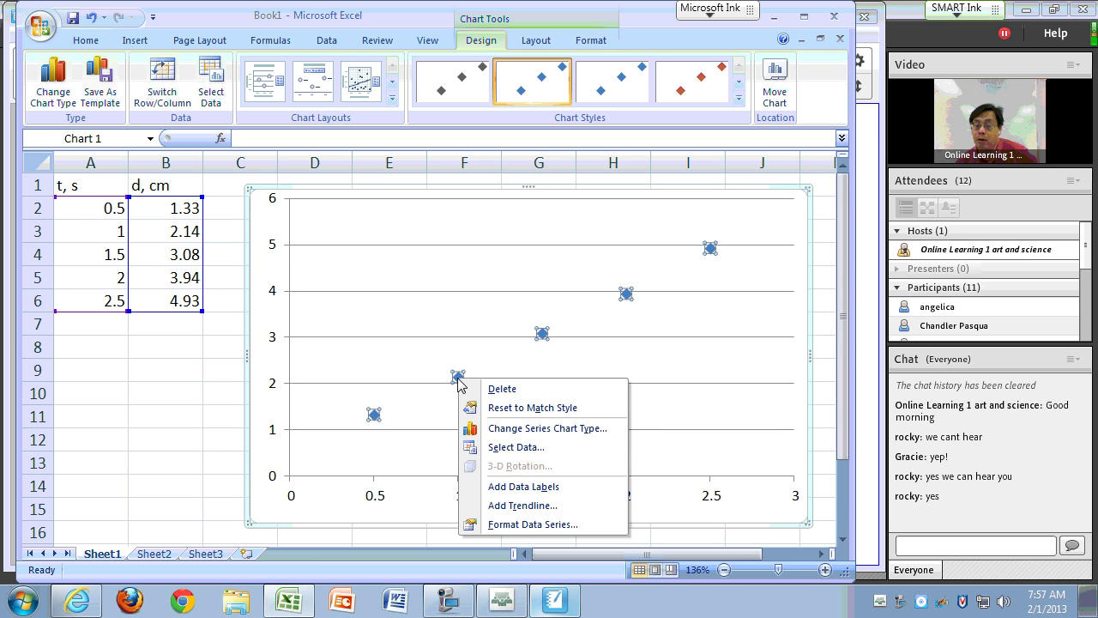
click(520, 506)
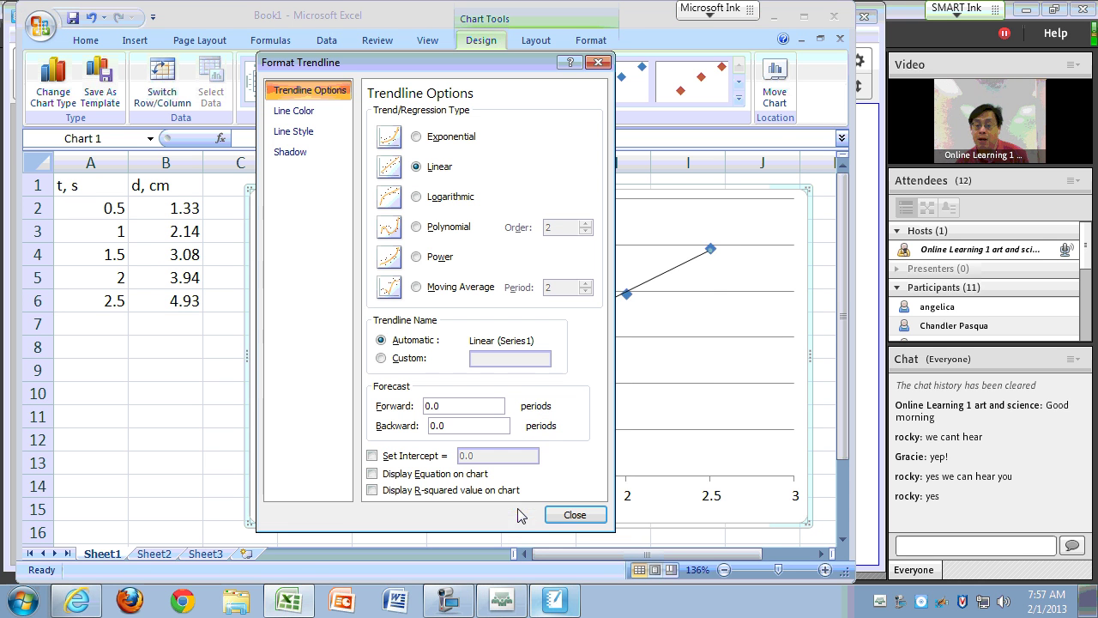
click(428, 175)
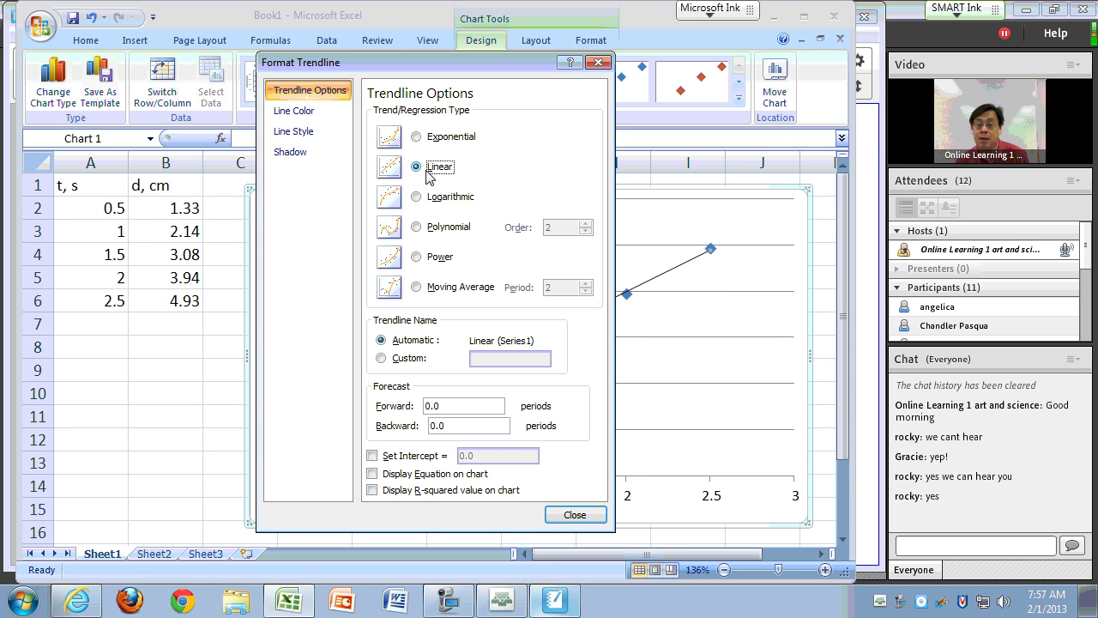
click(372, 474)
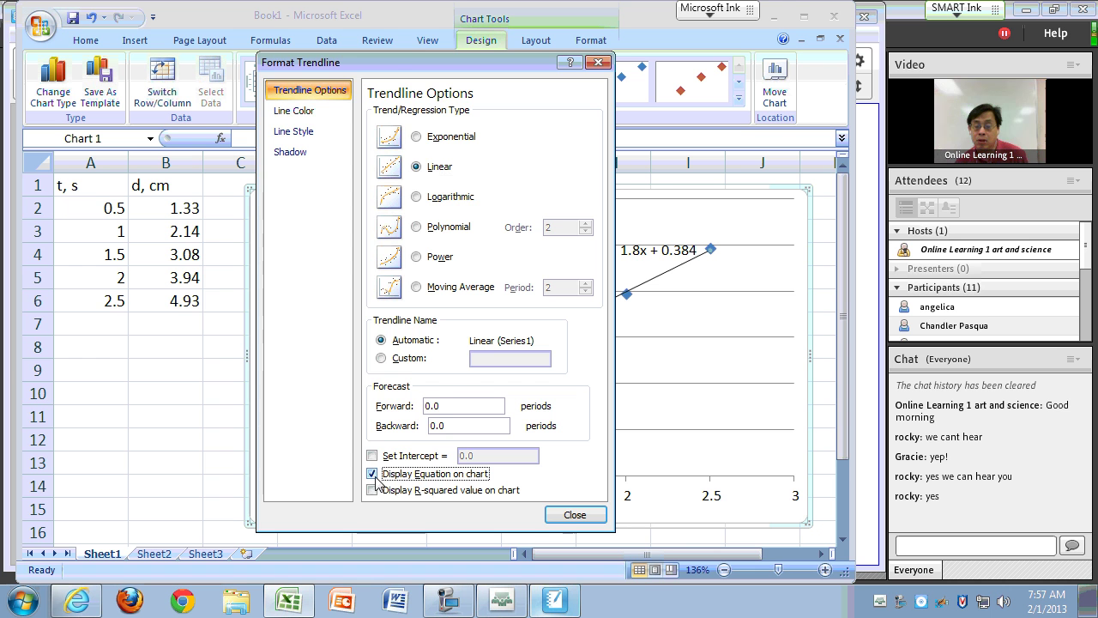
click(575, 515)
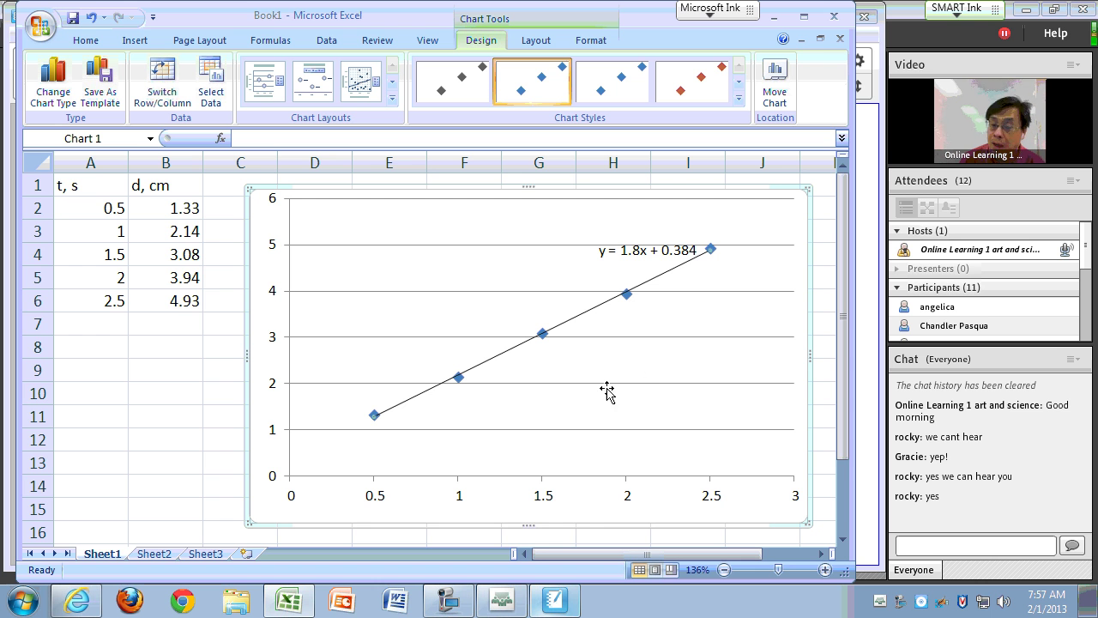
Add a title below the chart's horizontal axis reading "t, s".
click(549, 511)
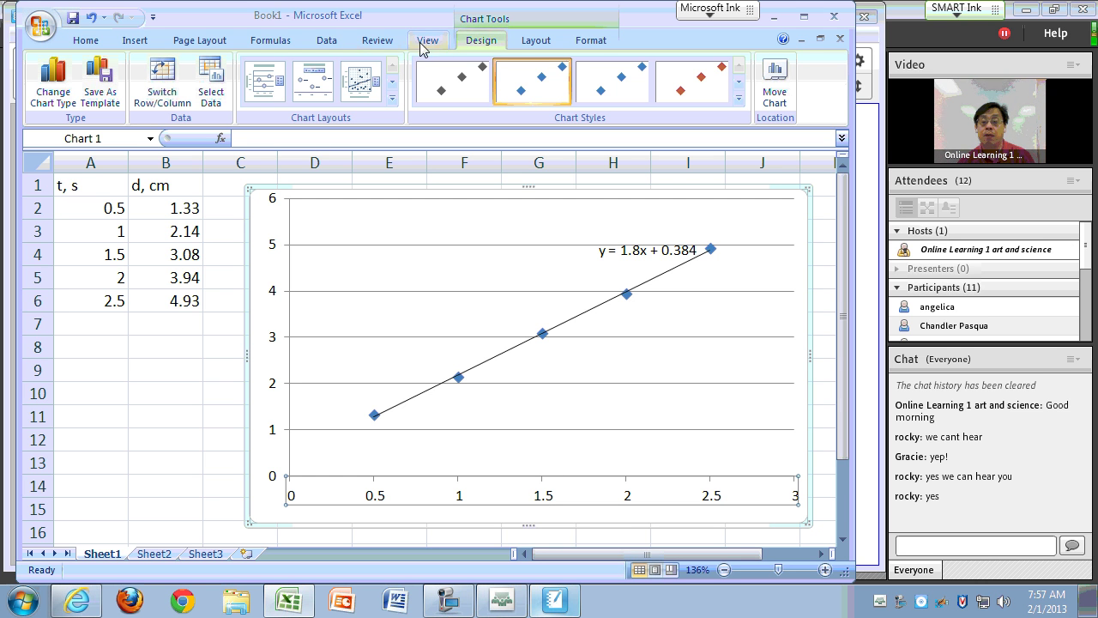
click(534, 43)
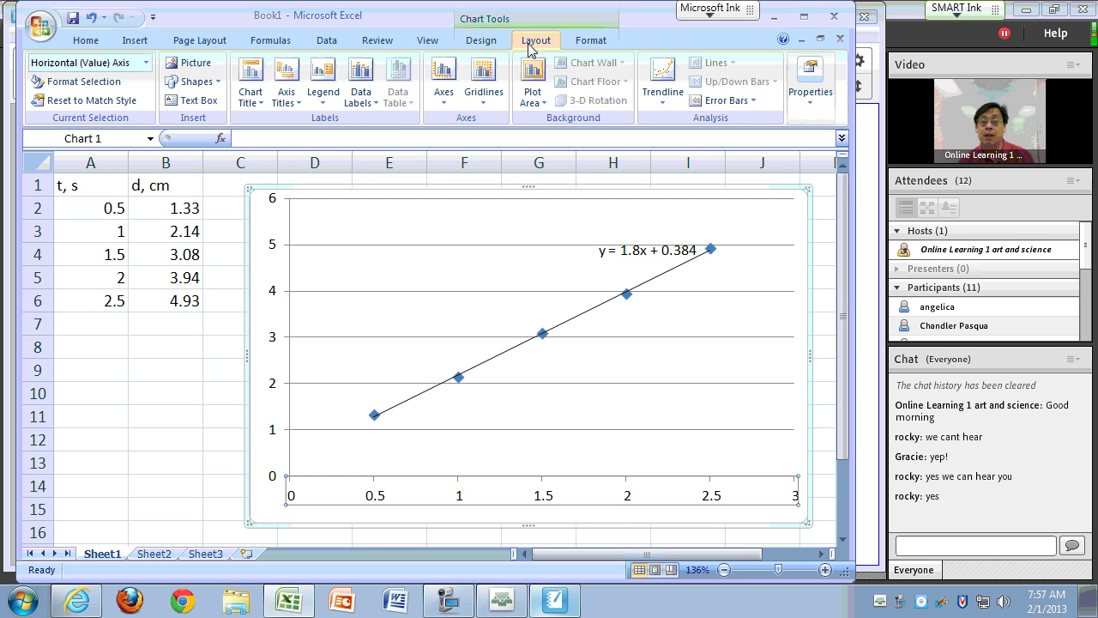
click(286, 86)
mouse_move(317, 126)
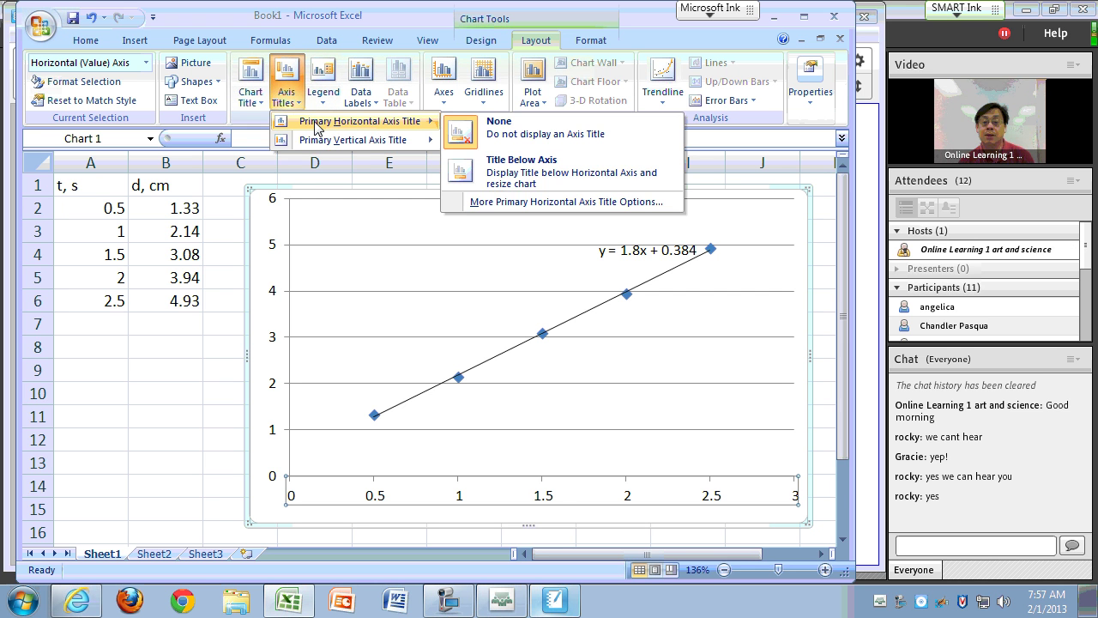
click(519, 168)
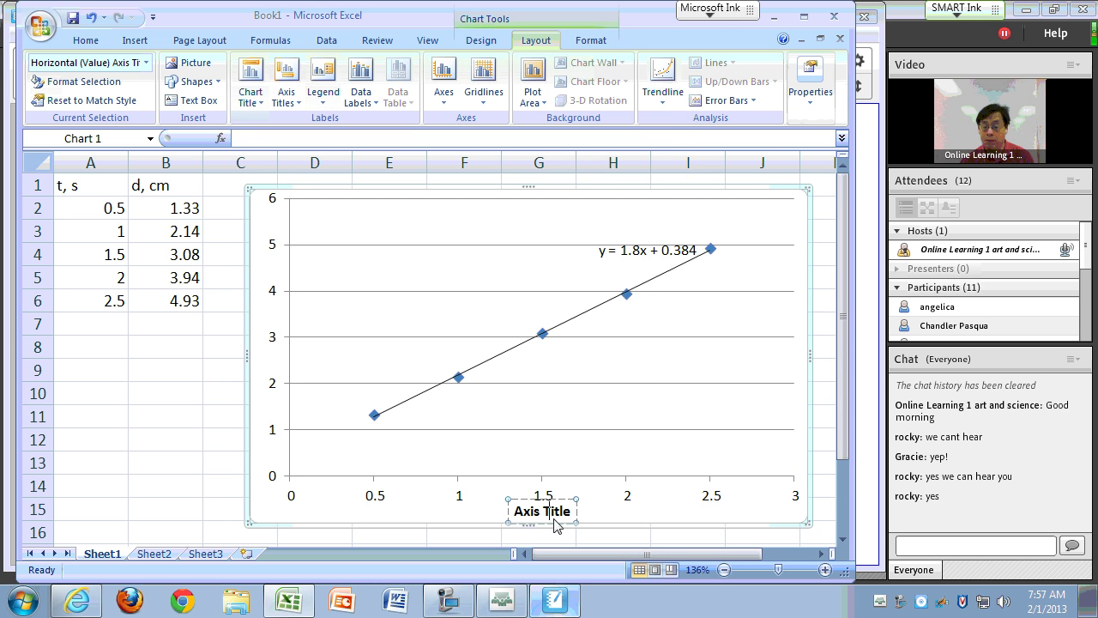
drag(571, 511, 505, 512)
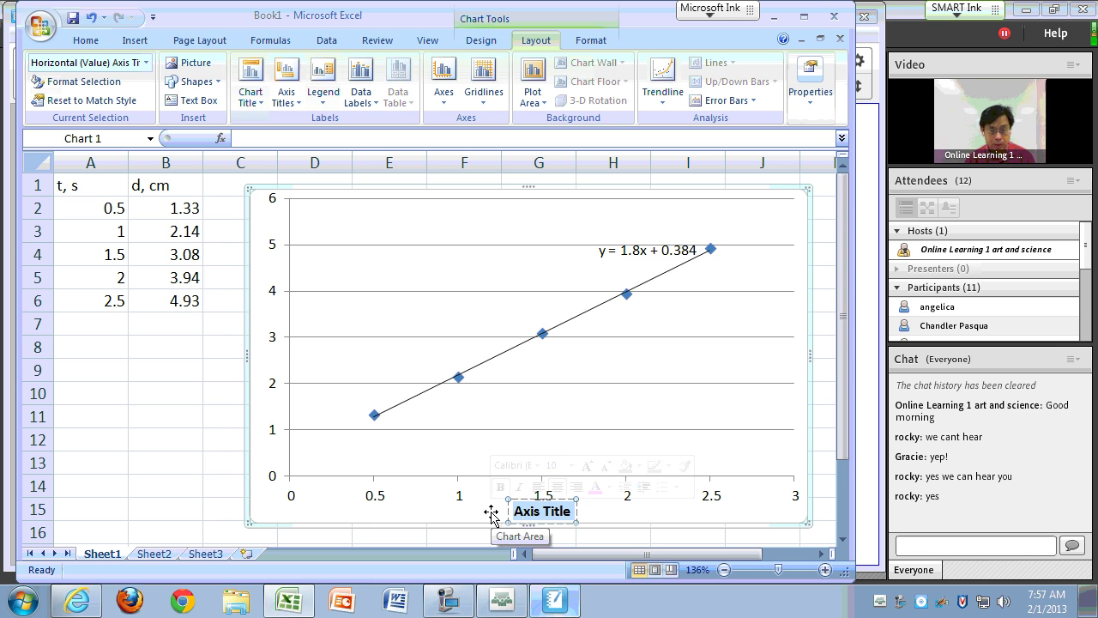
key(BackSpace)
text(t, s)
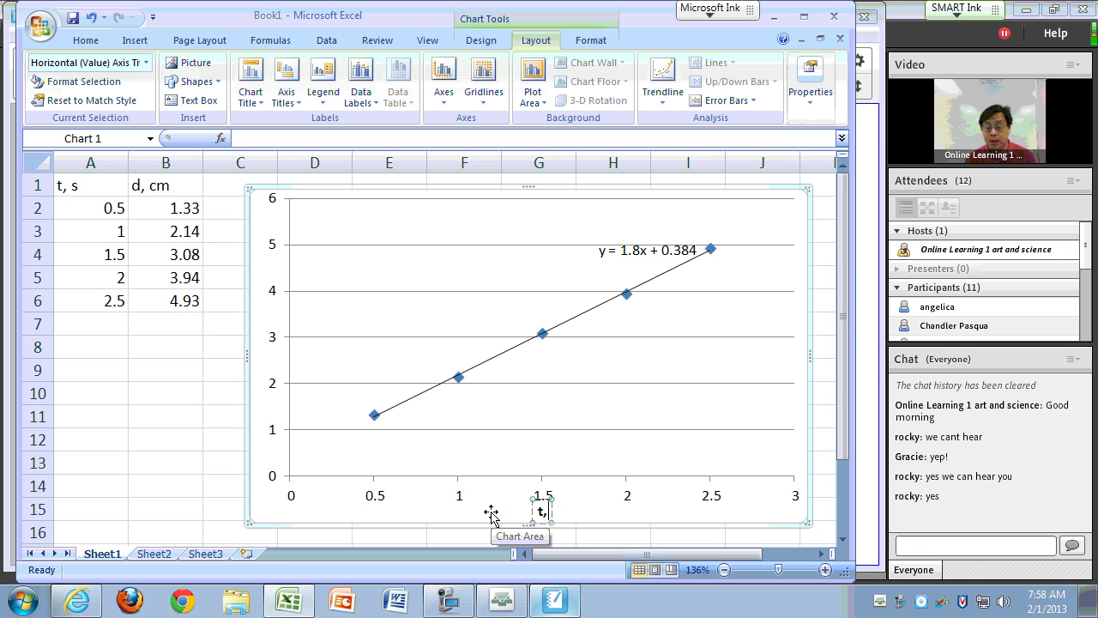
click(262, 355)
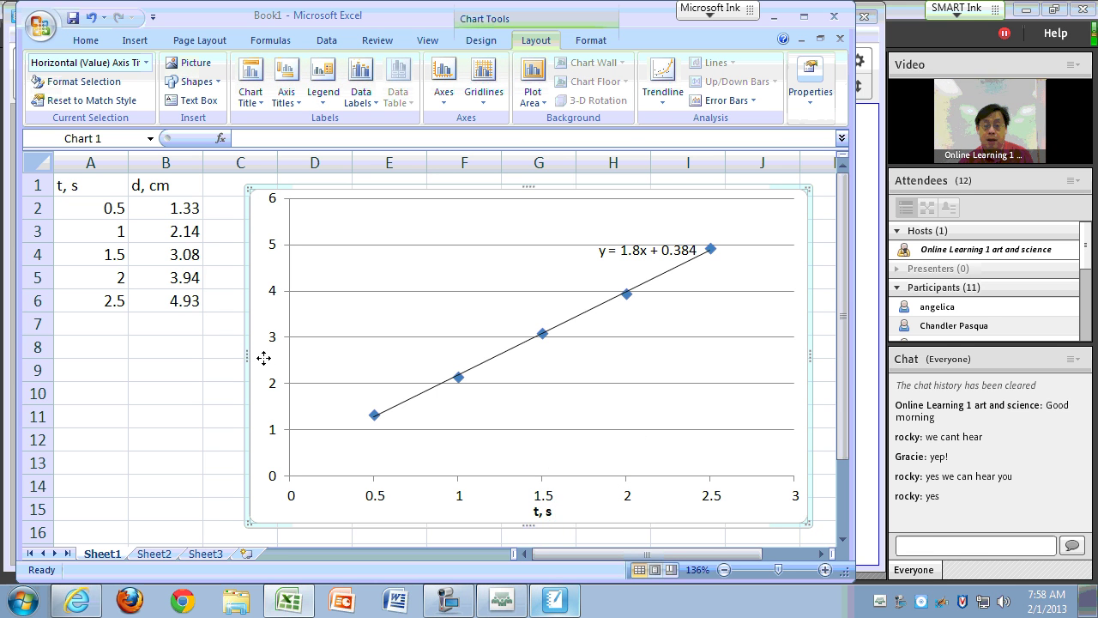
Add a rotated title to the chart's vertical axis reading "d, cm".
click(285, 91)
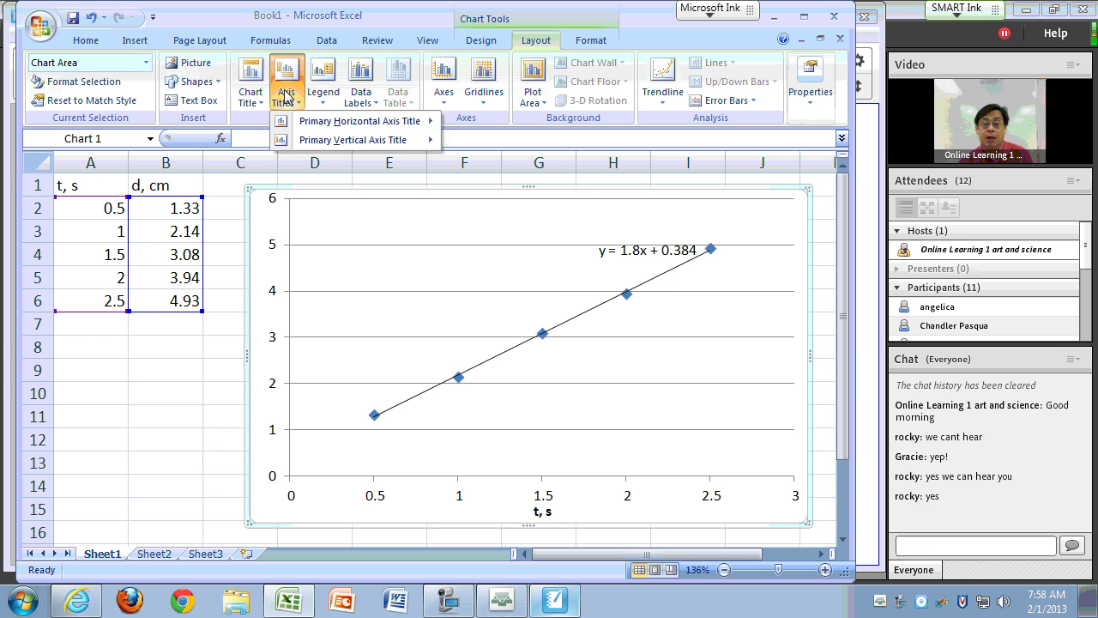
mouse_move(314, 140)
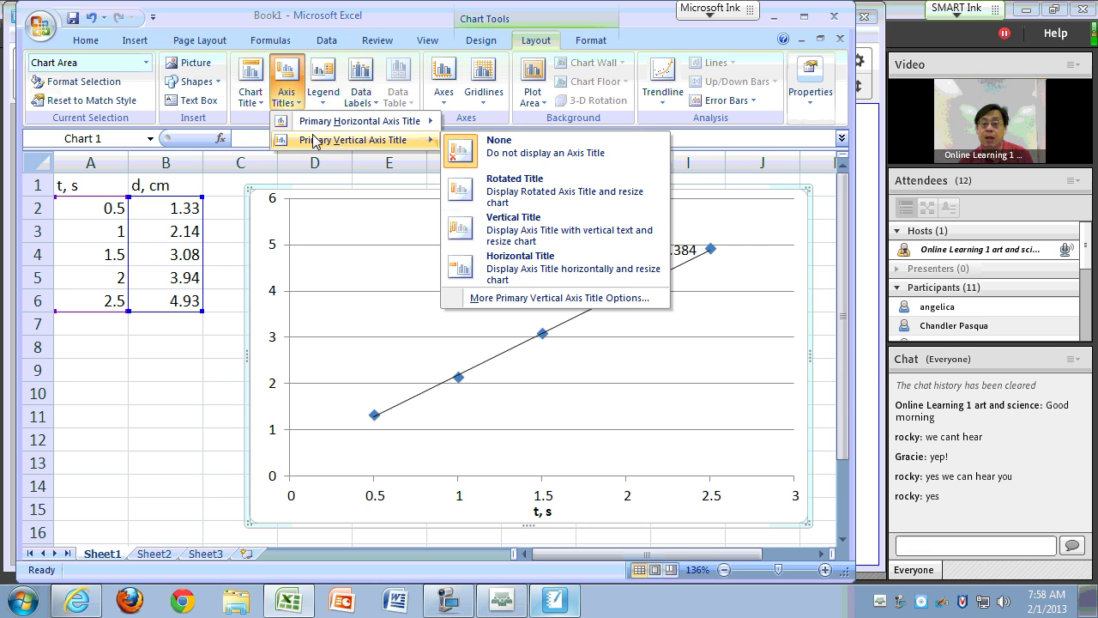
click(499, 187)
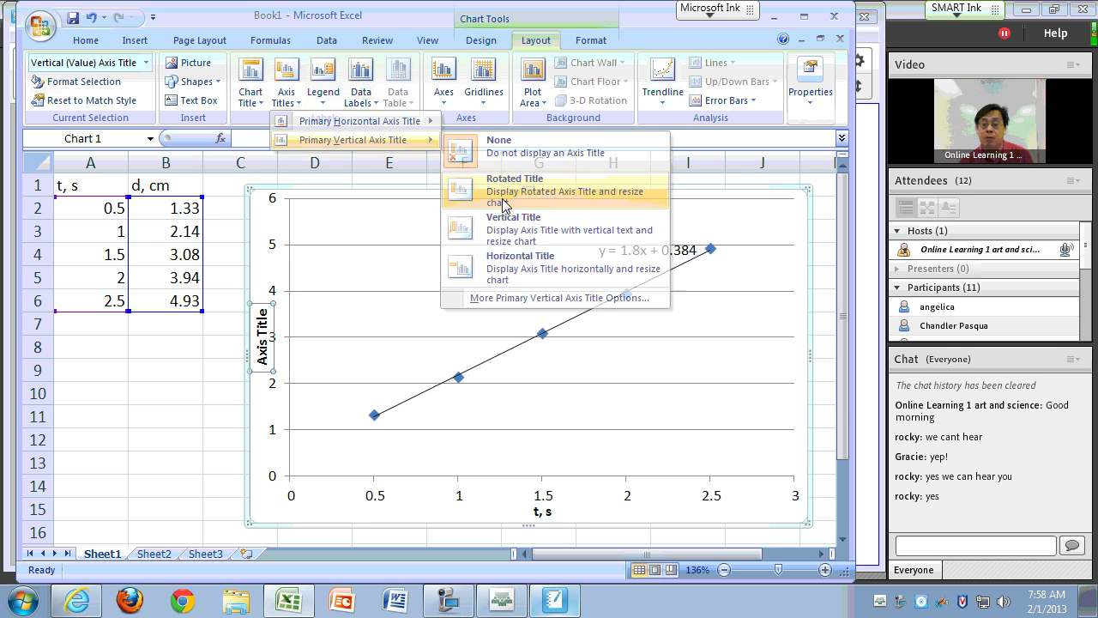
click(269, 354)
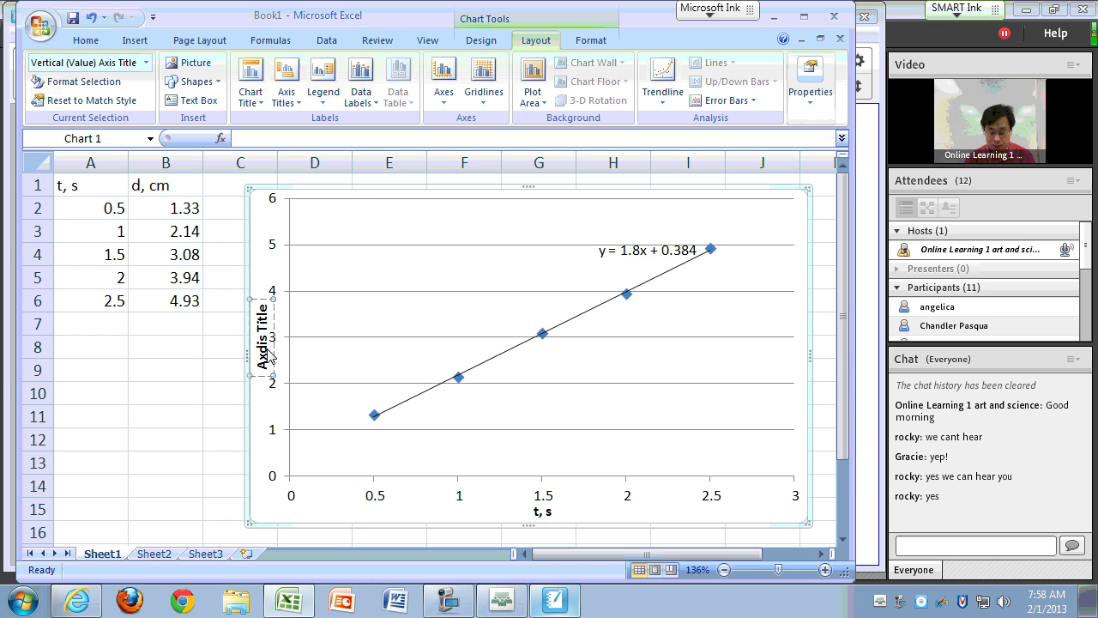
key(Delete)
key(Delete)
text(d, cm)
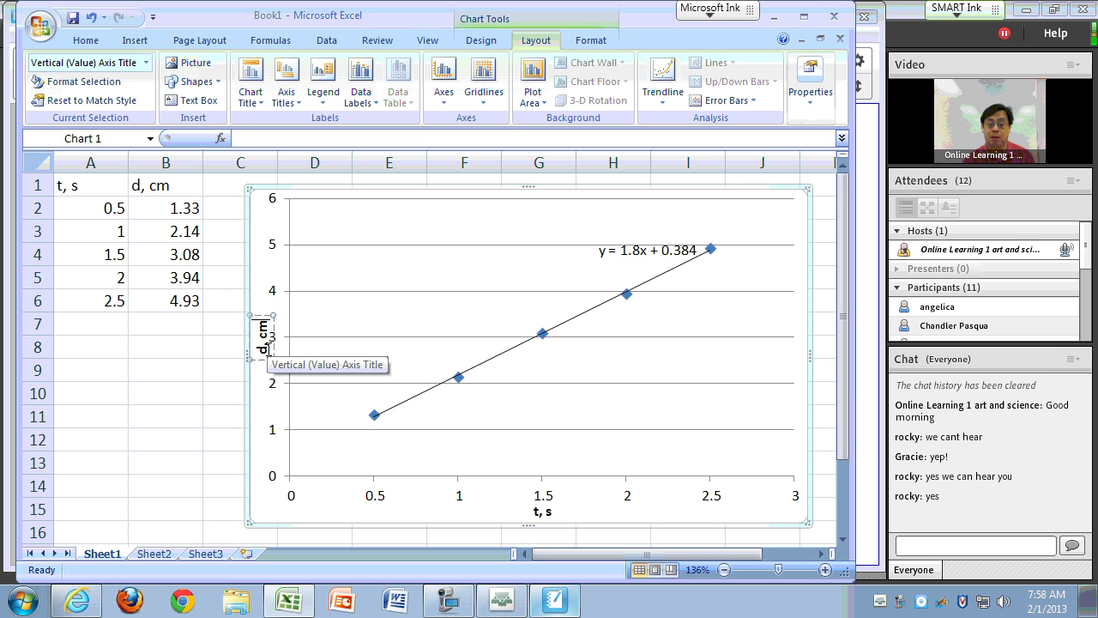
click(160, 395)
click(610, 470)
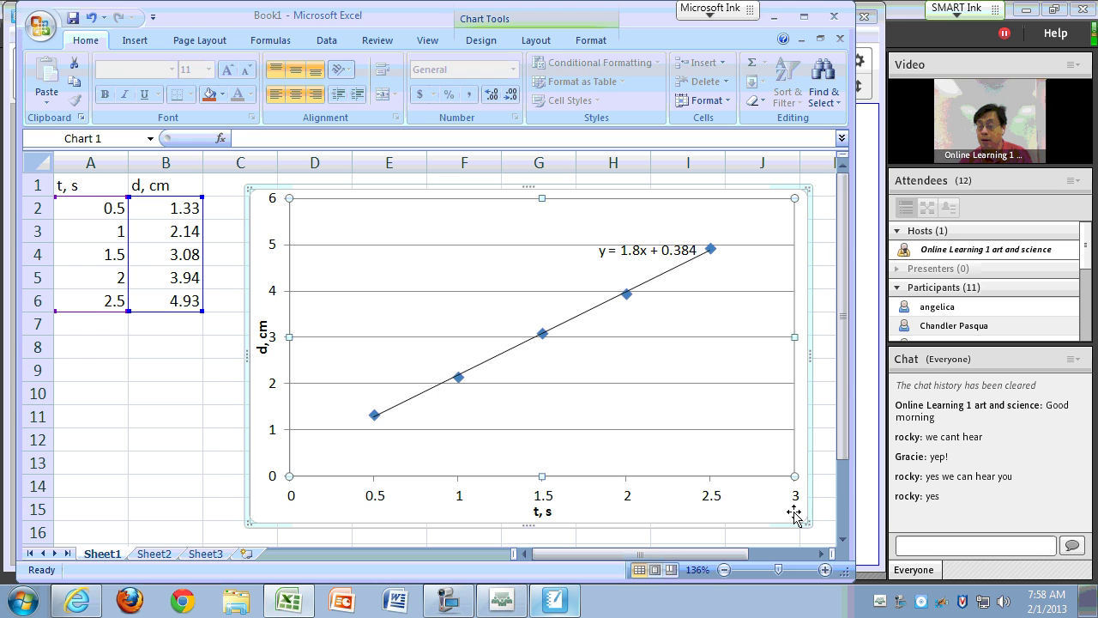
Shrink the chart from its lower corner and move it slightly down the sheet.
drag(807, 523, 748, 491)
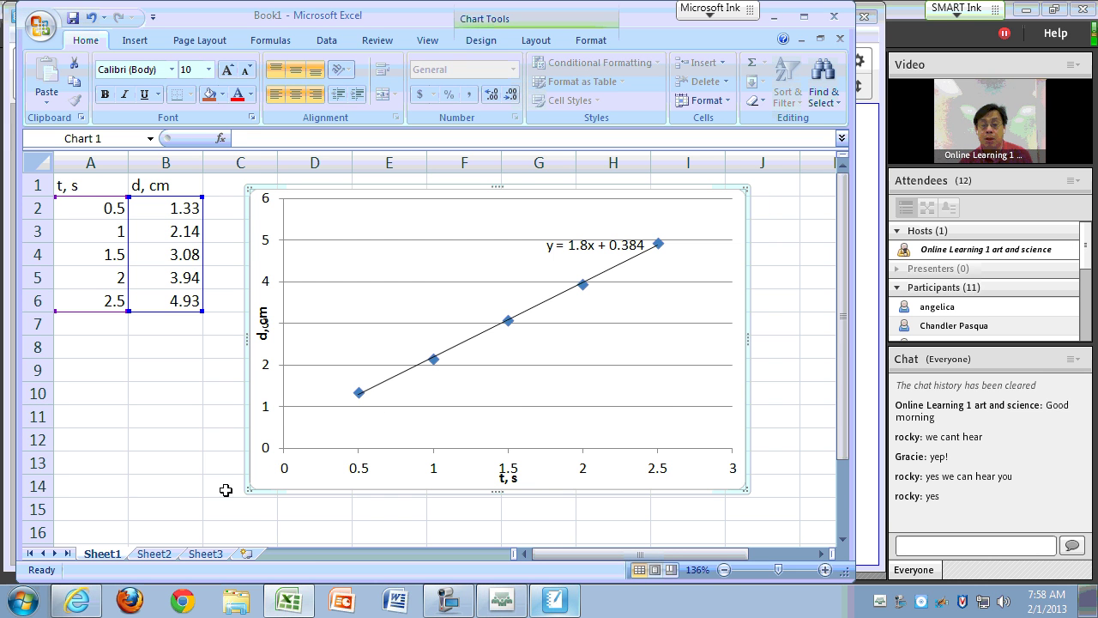
click(179, 468)
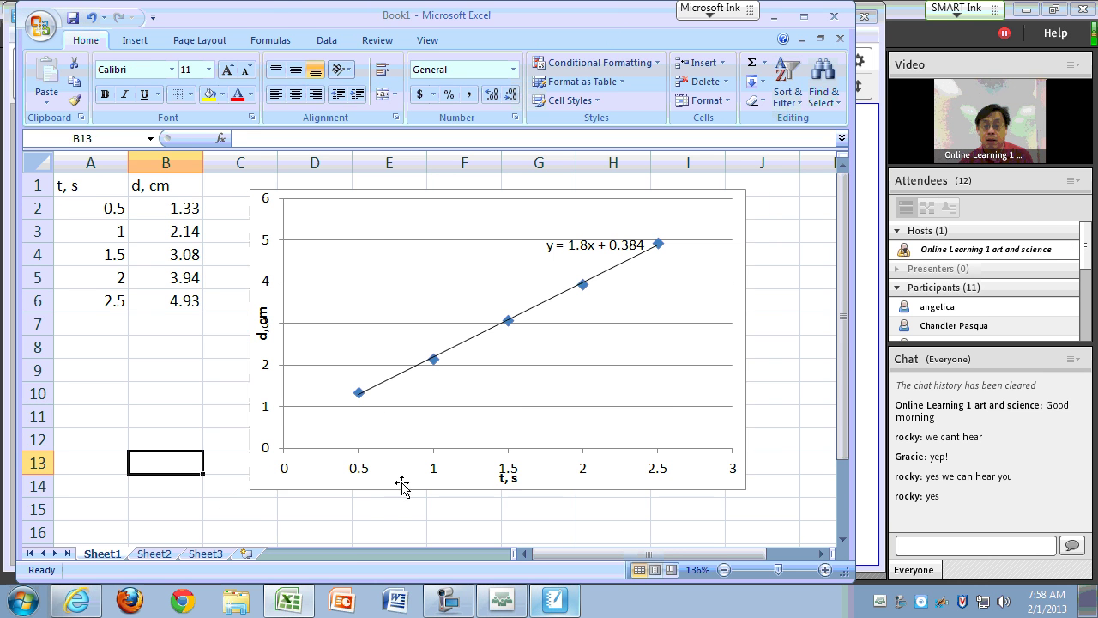
drag(402, 486, 403, 503)
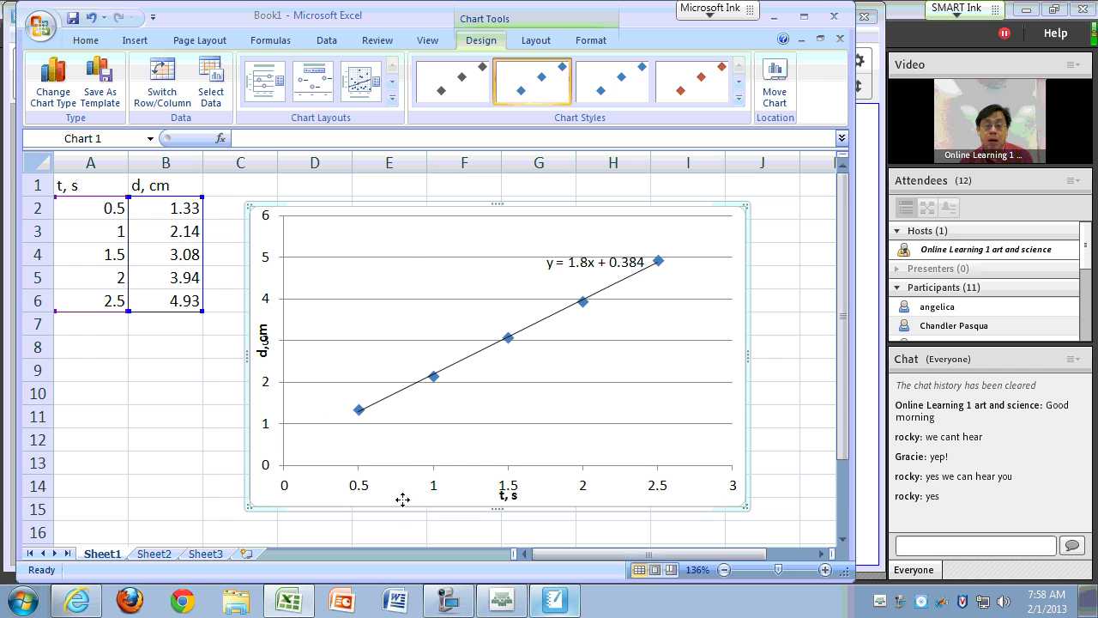
Shrink the plot area at its left and lower edges so both axis titles clear the axis numbers.
click(374, 401)
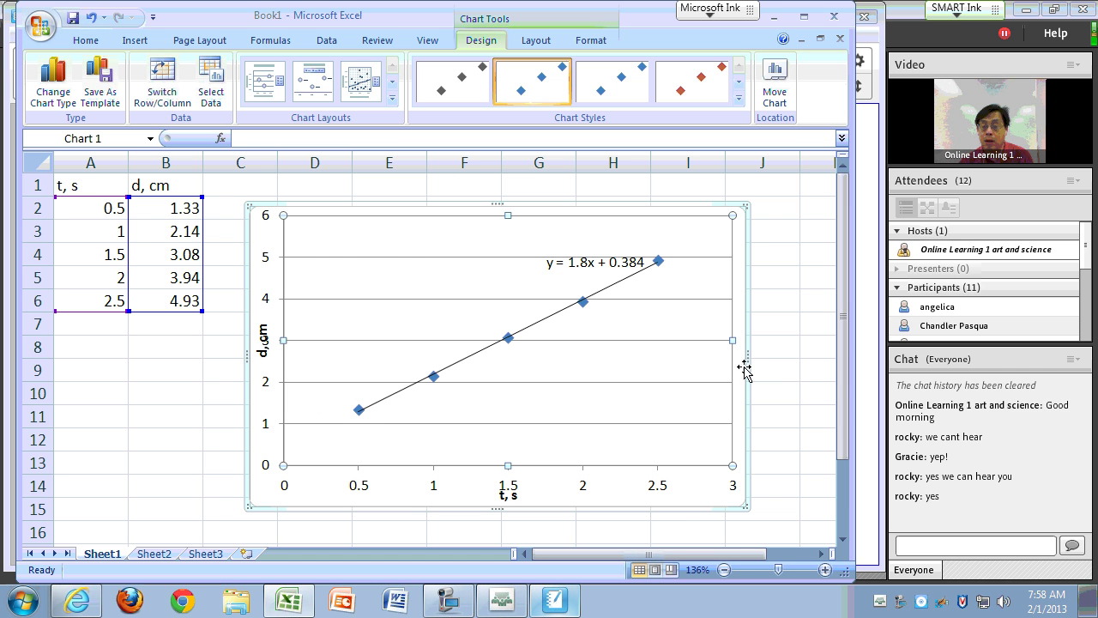
drag(295, 340, 314, 341)
click(162, 409)
click(560, 473)
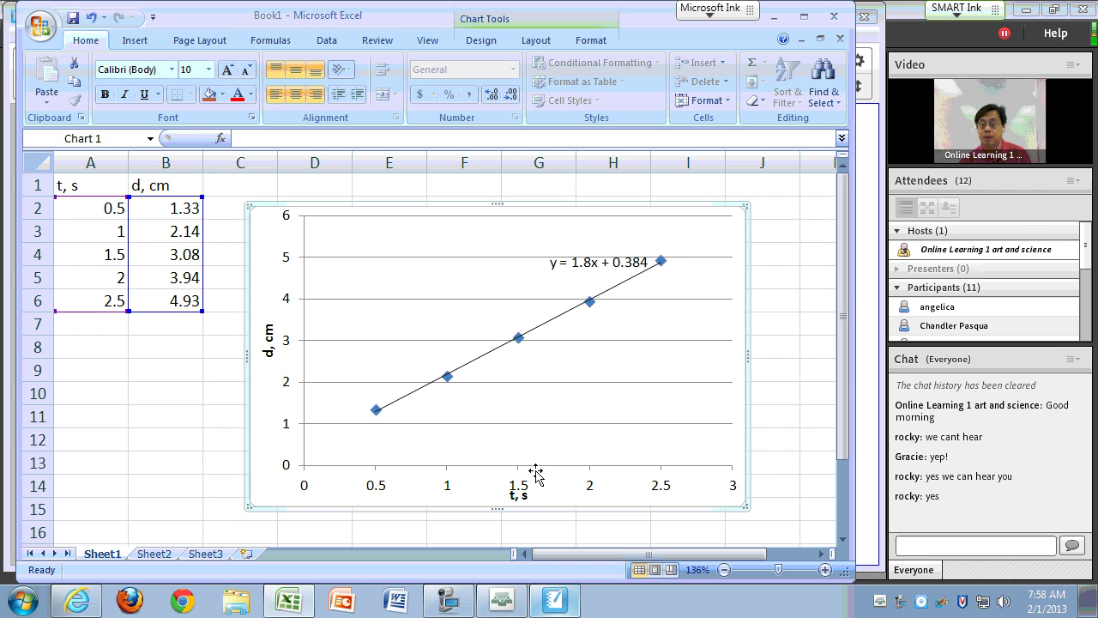
click(513, 472)
drag(519, 465, 522, 450)
drag(654, 553, 654, 553)
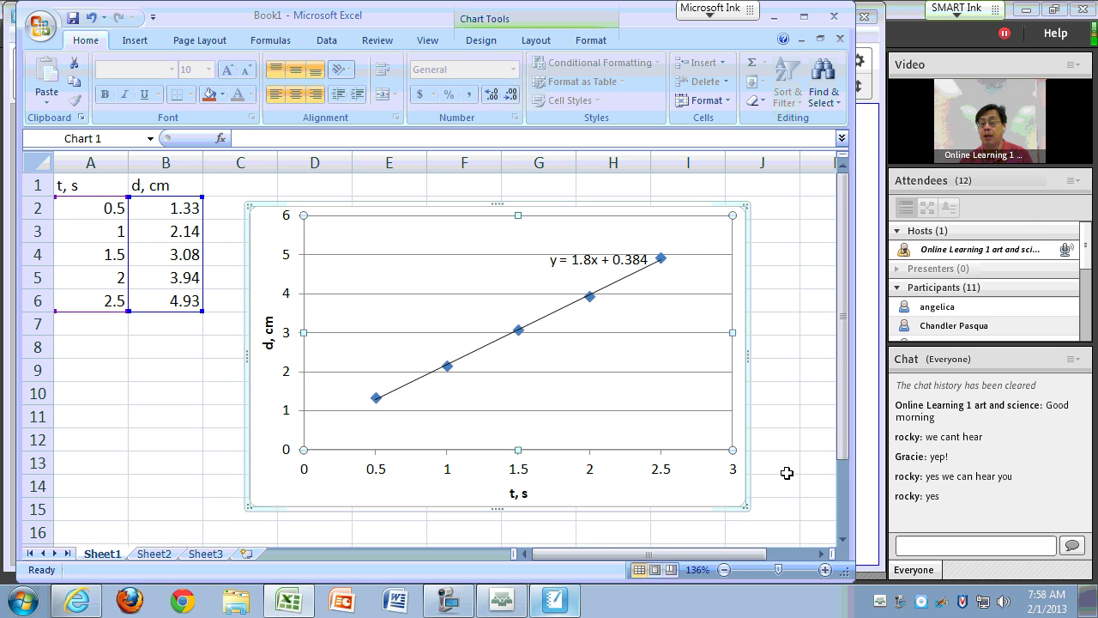
Move the trendline equation to the clear area above the line and replace its y with d.
click(591, 259)
drag(590, 259, 473, 272)
click(777, 347)
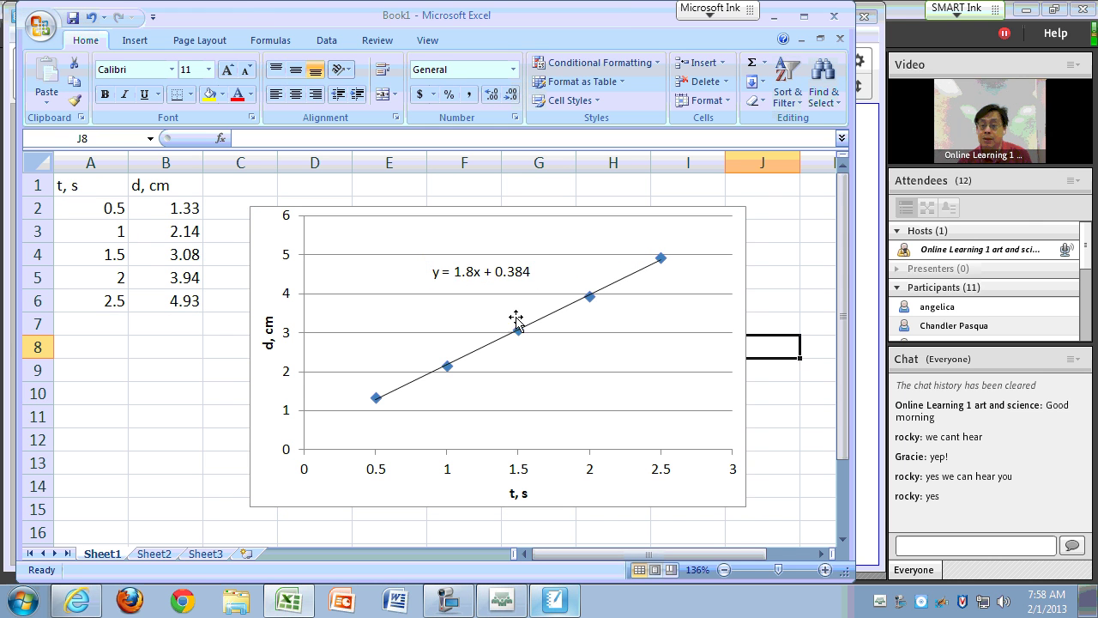
click(437, 271)
click(438, 271)
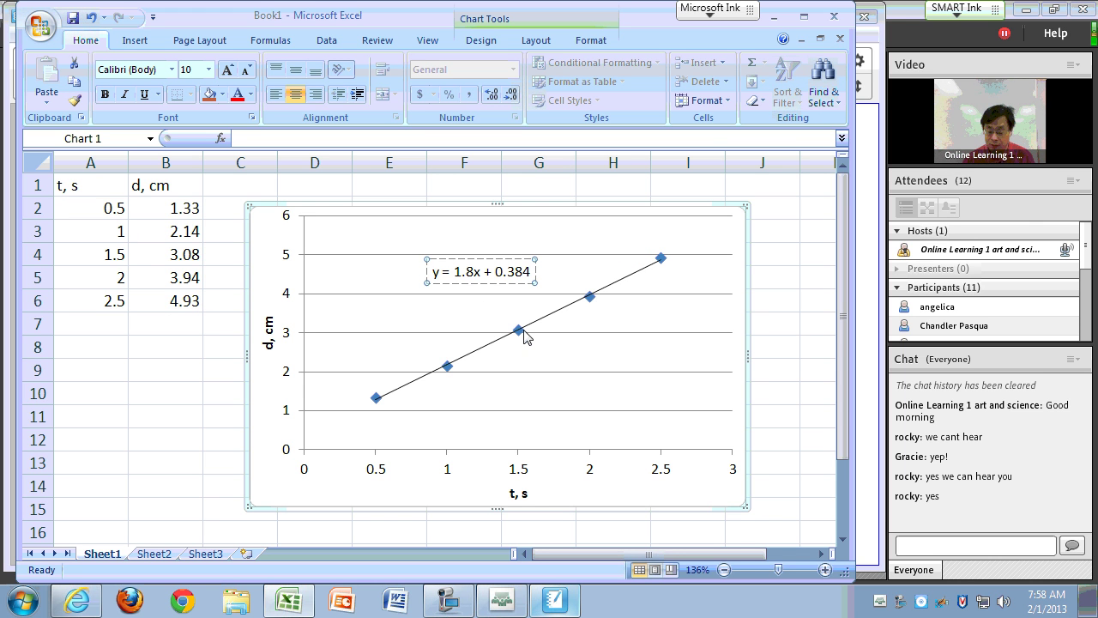
key(BackSpace)
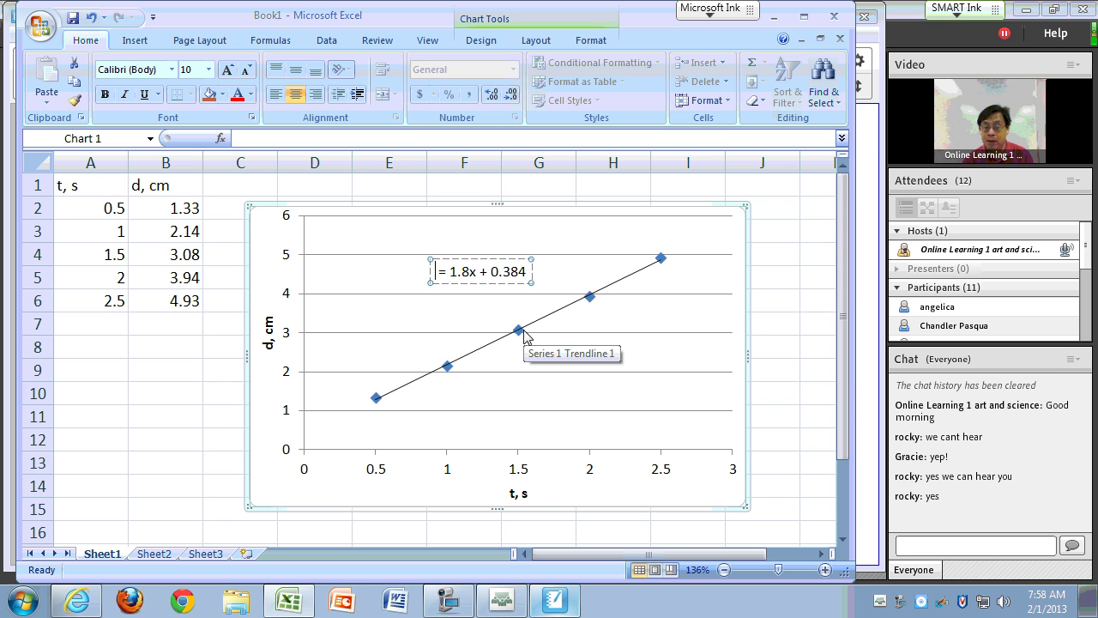
text(d)
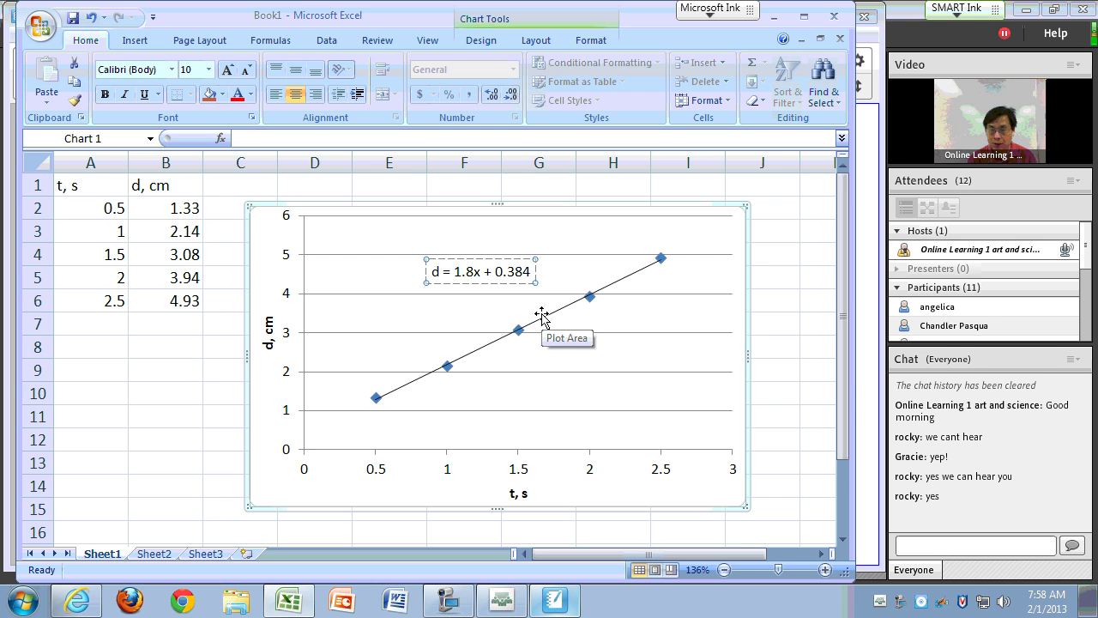
Add the unit to the equation's slope and enclose it in parentheses, as (1.8 cm/s).
key(Right)
key(Right)
key(Right)
key(Right)
key(Right)
key(Right)
text(cm)
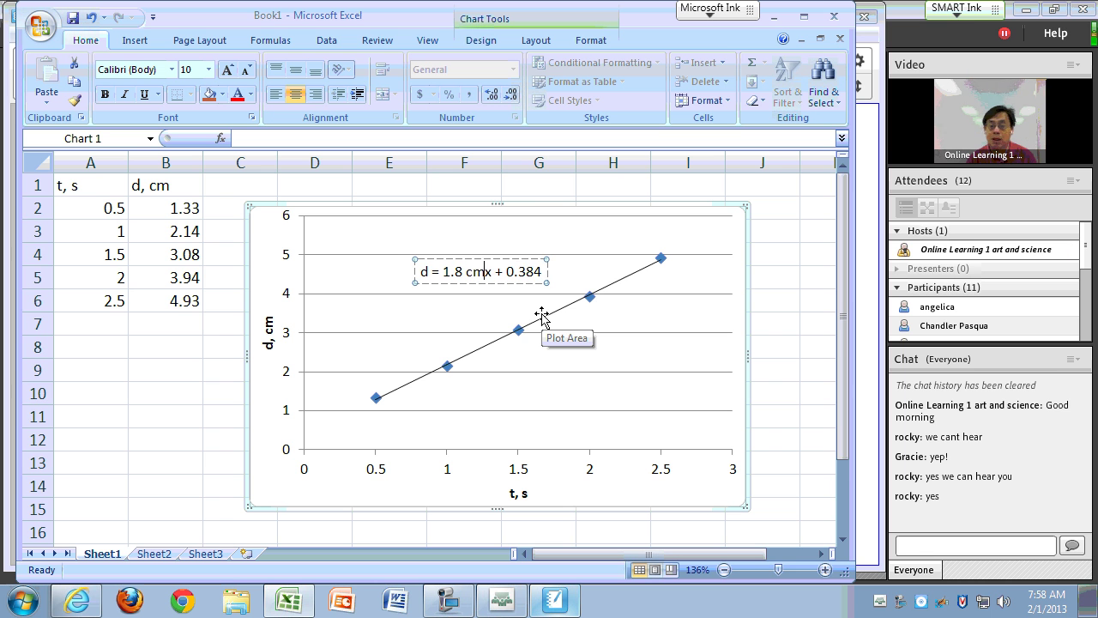
text(/)
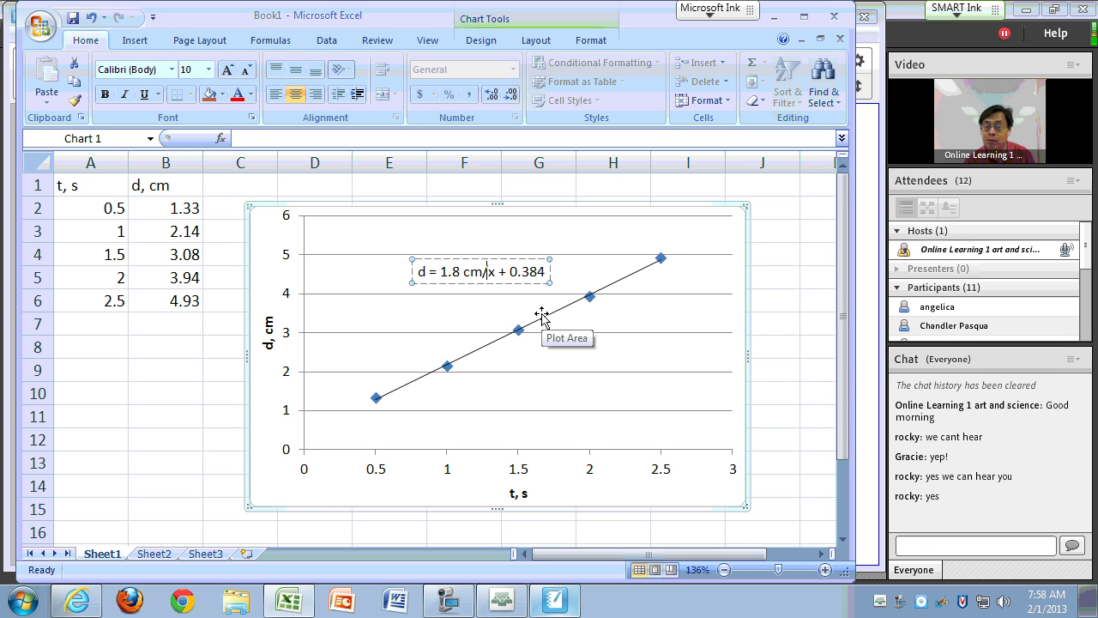
text(s) )
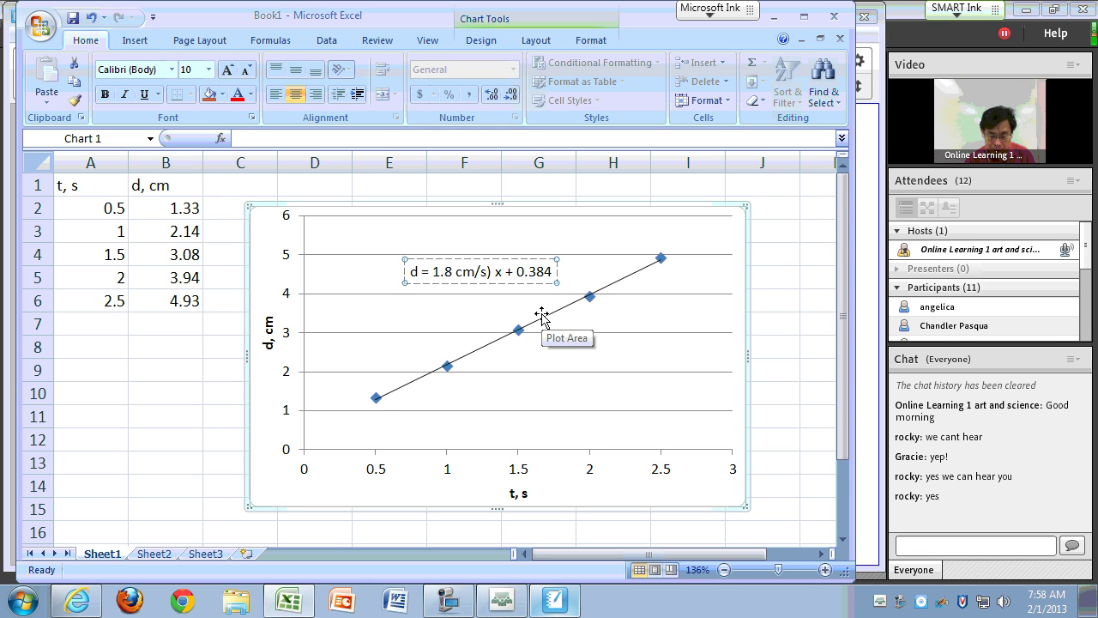
text(()
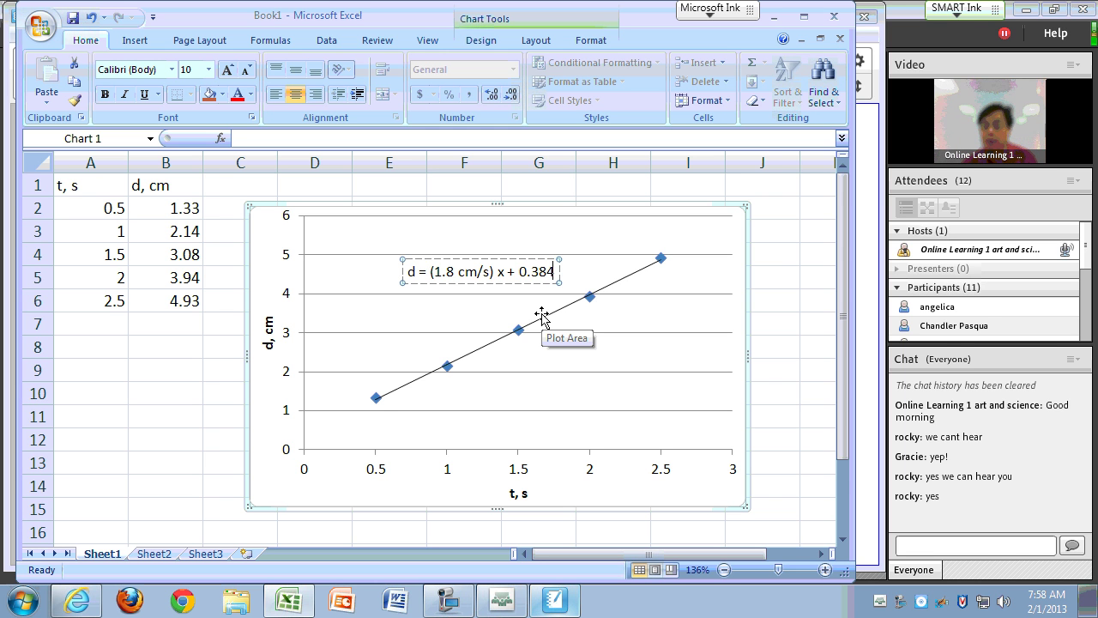
Replace x with t in the equation and add the unit cm after 0.384.
key(shift+Left)
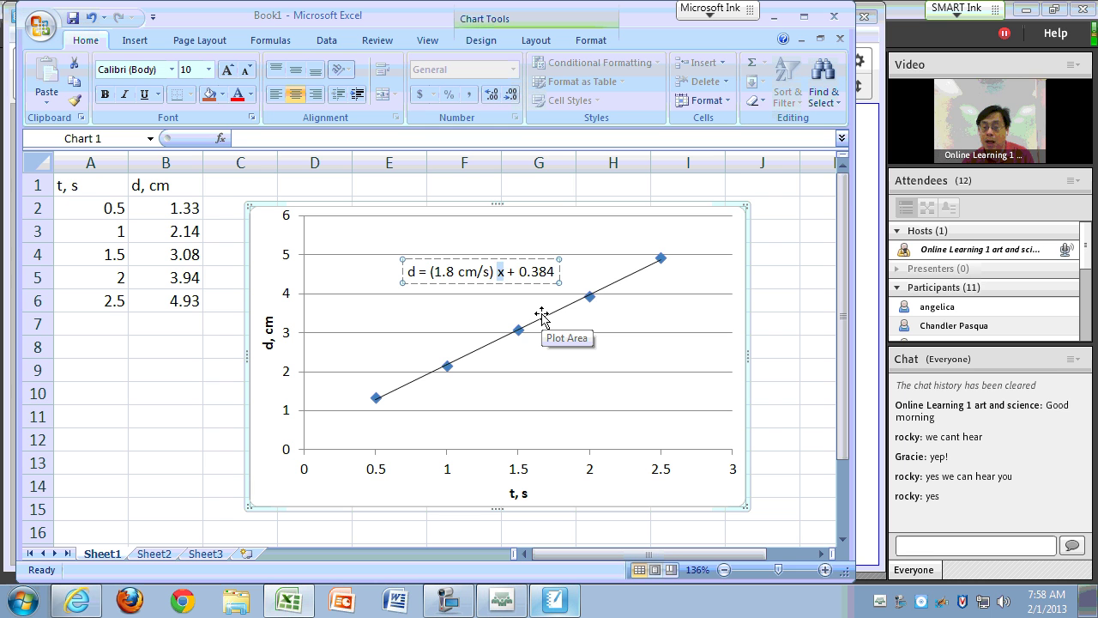
text(t)
key(End)
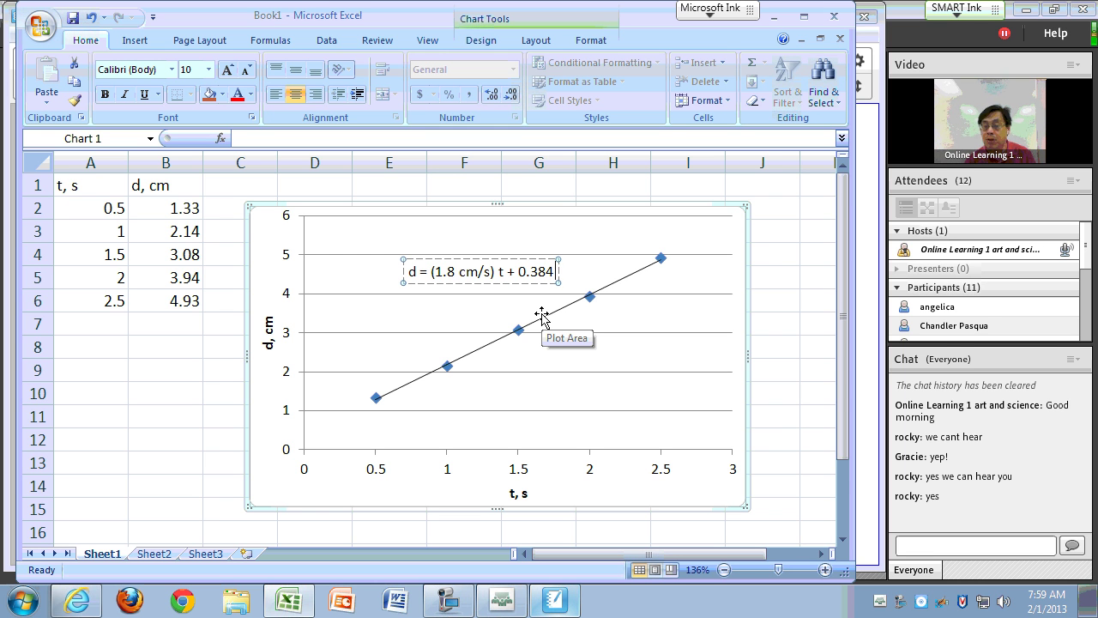
text(cm)
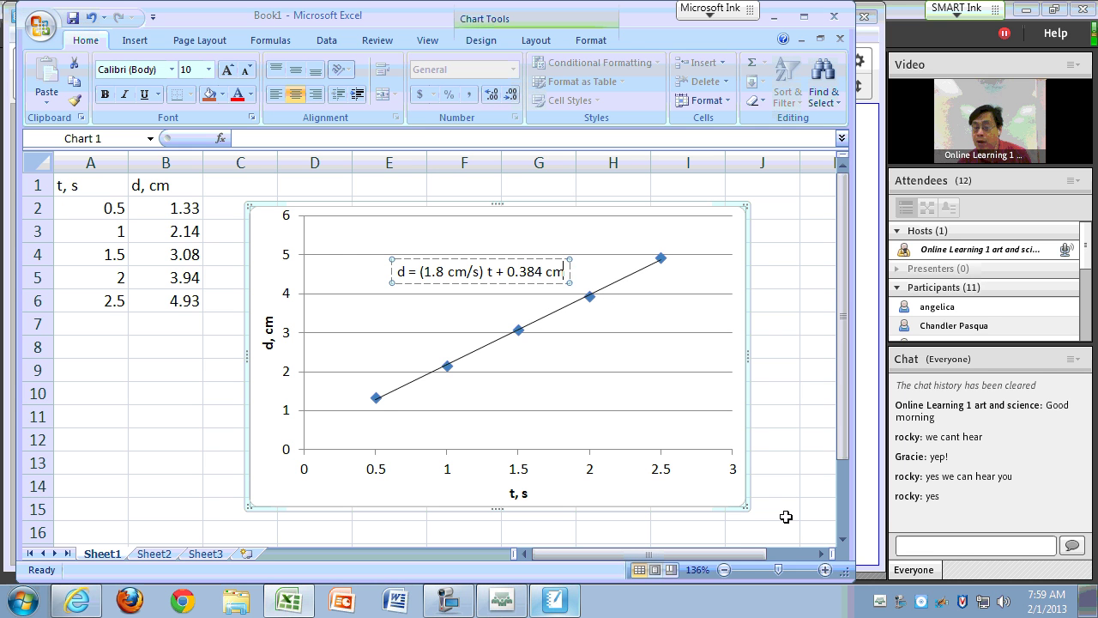
click(169, 364)
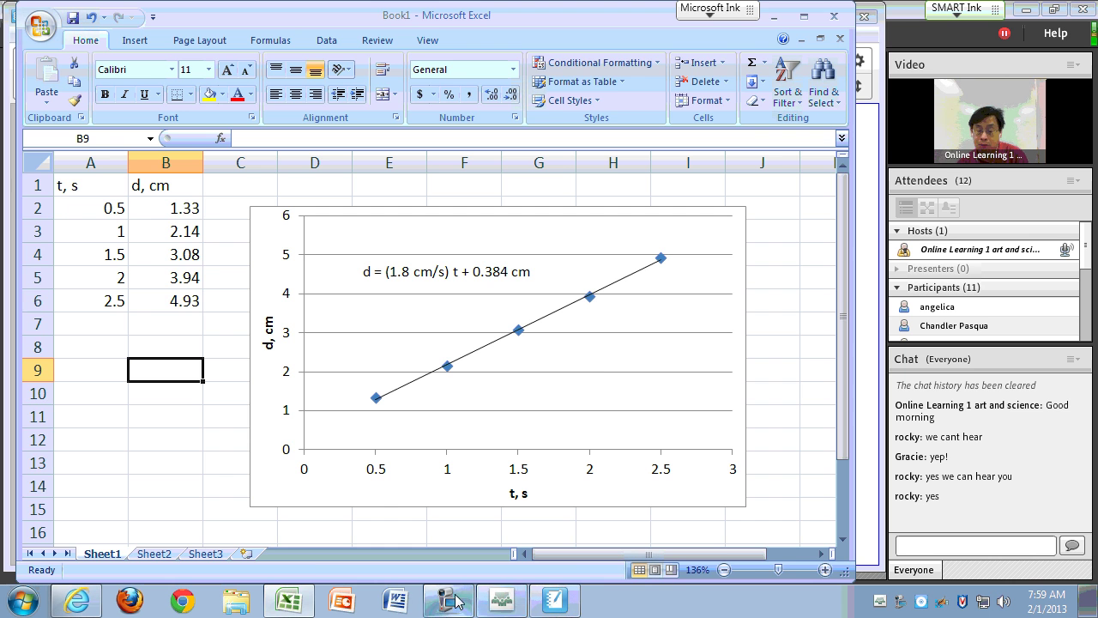
Switch to SMART Notebook and go to page 4 of the handout to read the Activity 4 Linear Regression instructions.
click(554, 602)
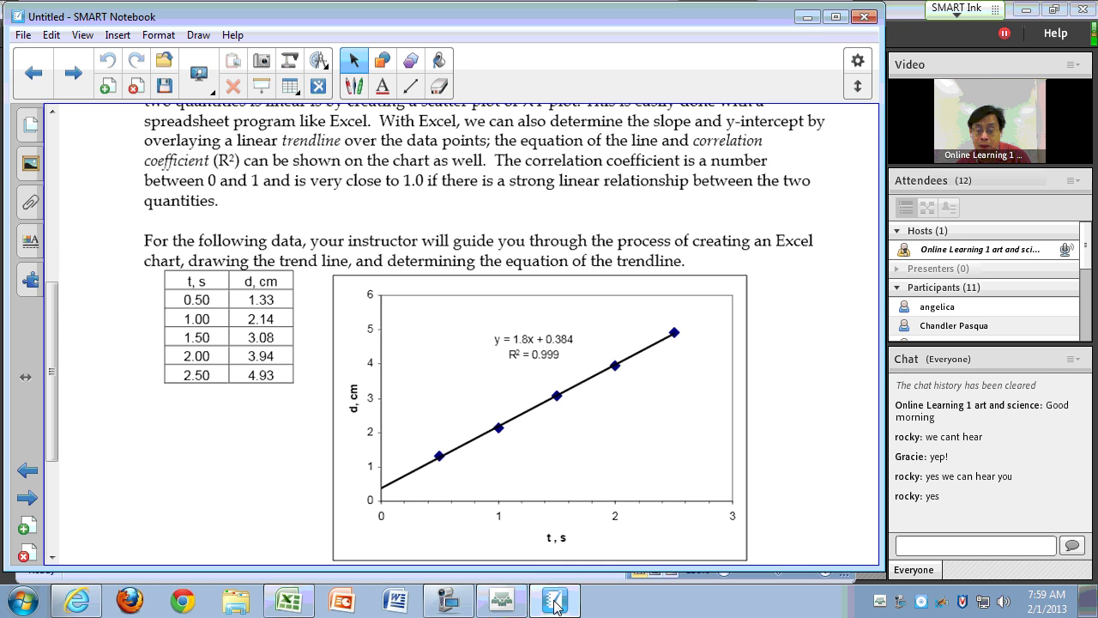
scroll(385, 368, down, 5)
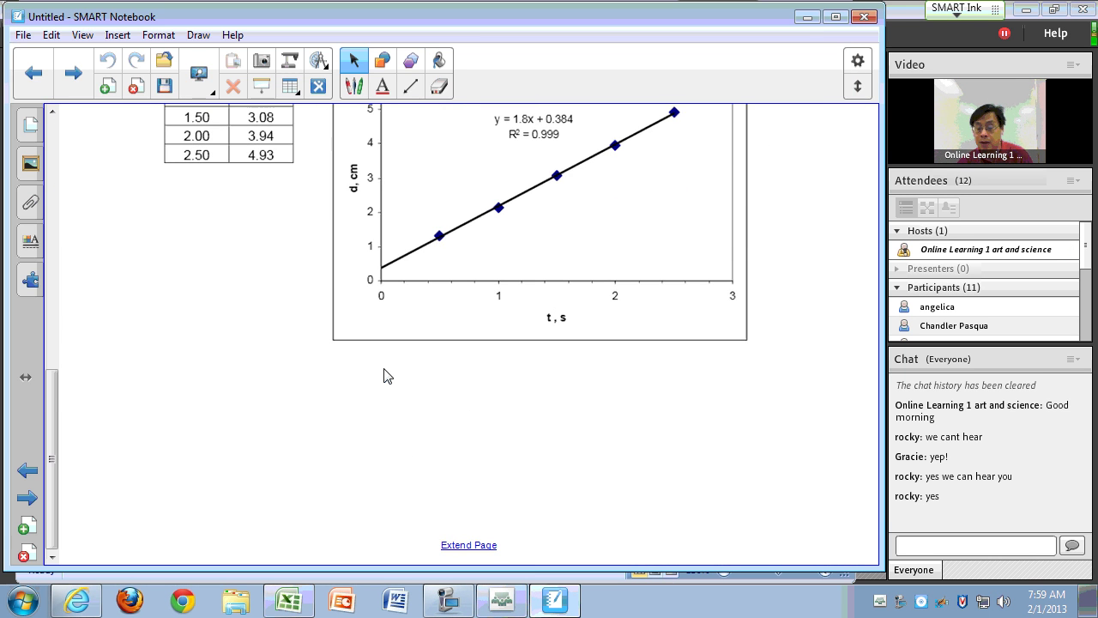
click(89, 91)
scroll(280, 273, down, 1)
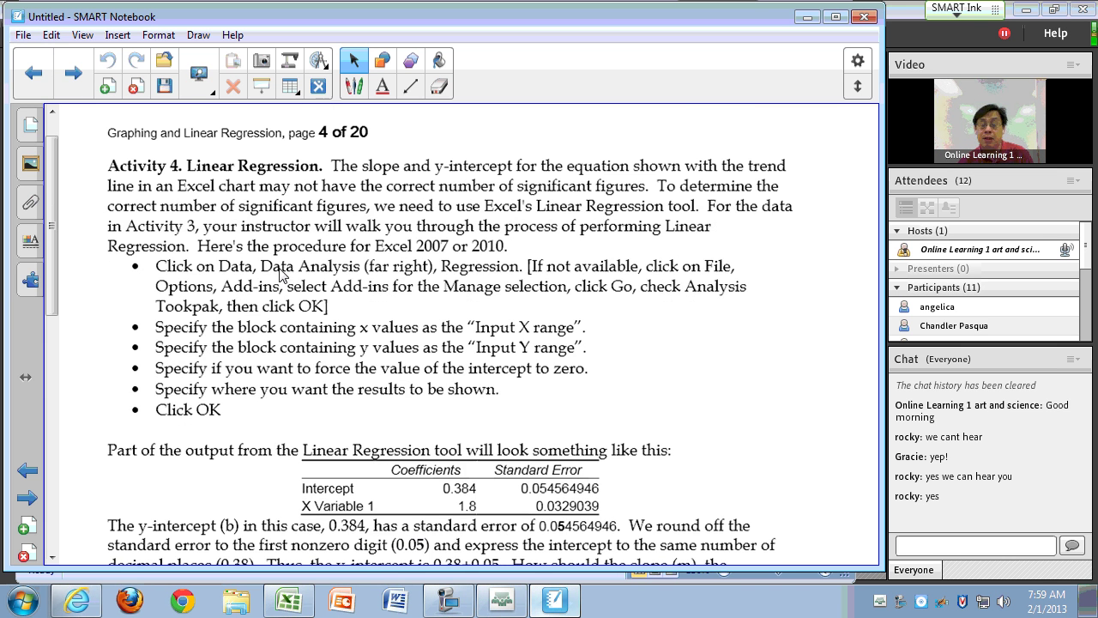
Underline "correct number of significant figures" in red pen and circle "Excel's Linear Regression tool" in the Activity 4 paragraph.
scroll(281, 273, down, 1)
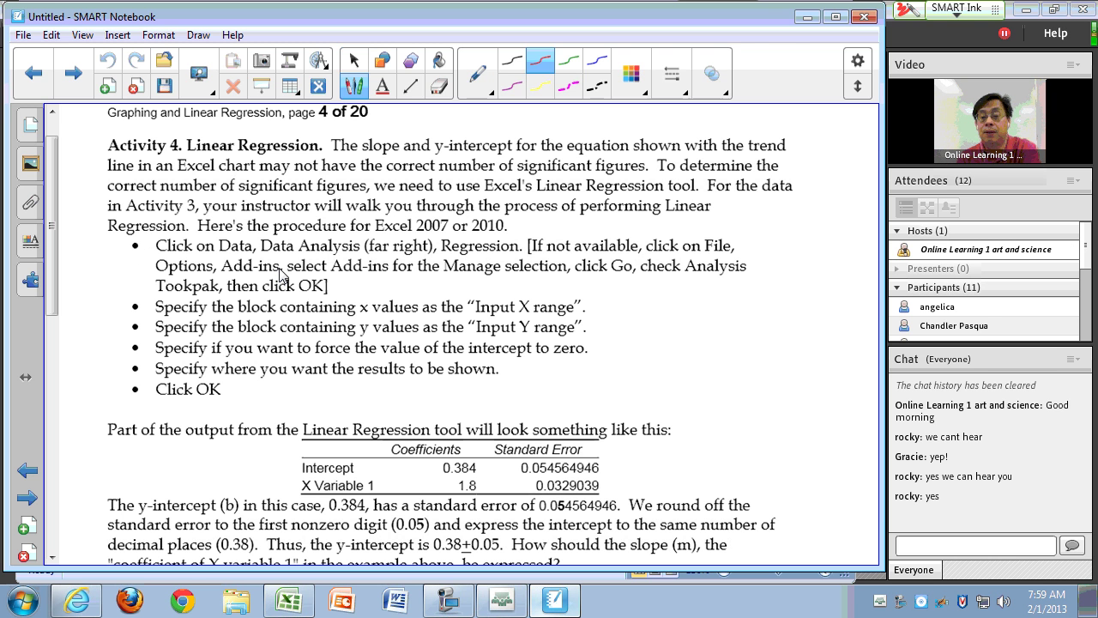
drag(373, 183, 635, 170)
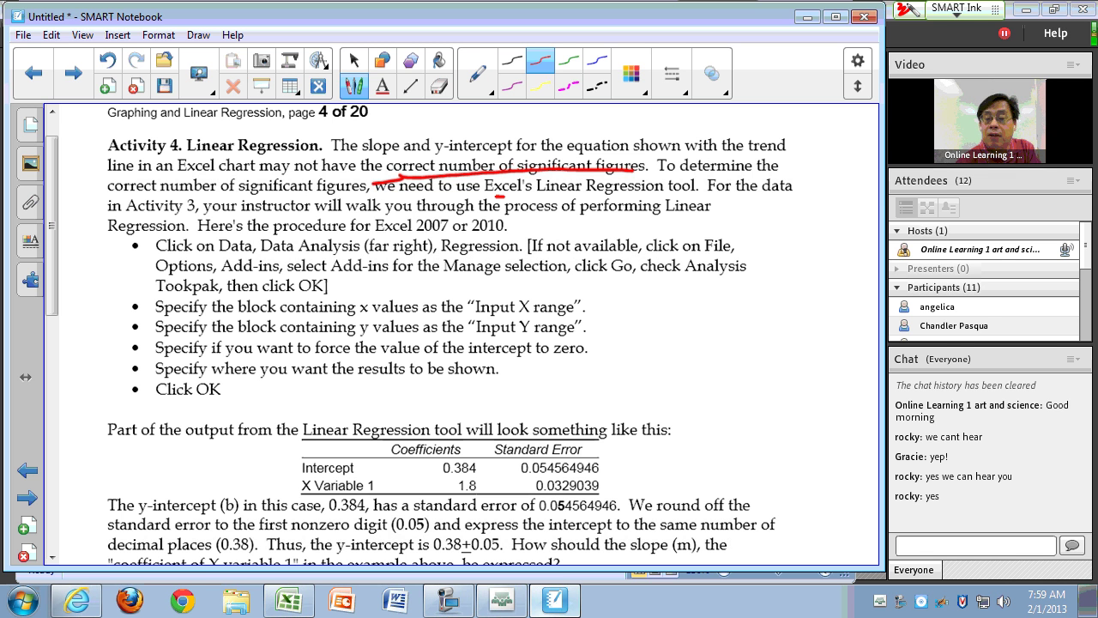
mouse_move(505, 196)
mouse_down()
mouse_move(635, 168)
mouse_move(515, 196)
mouse_up()
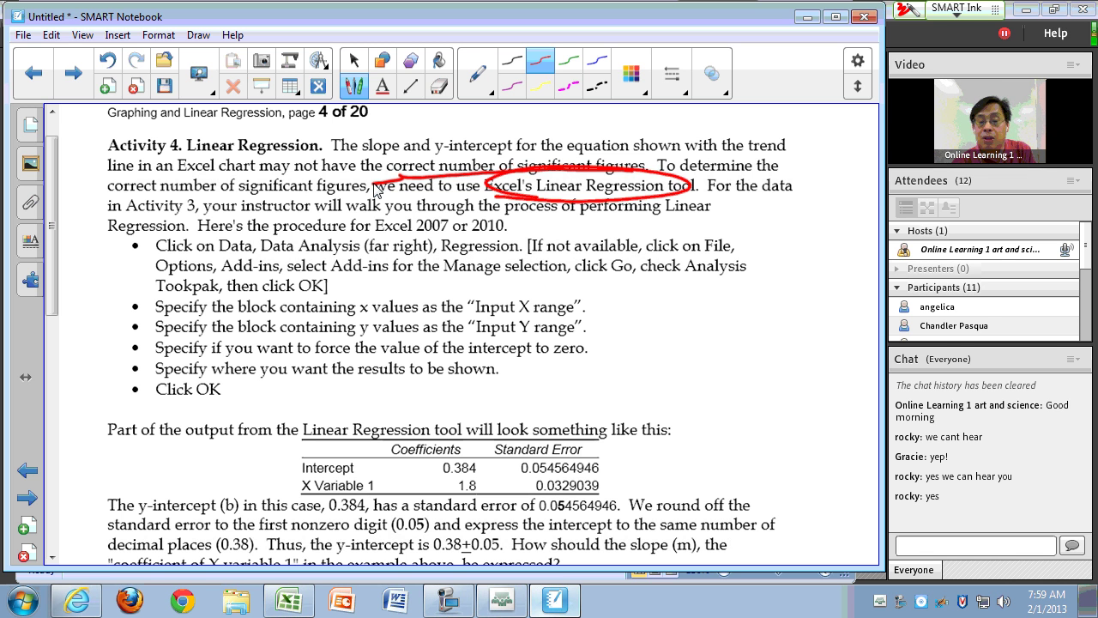
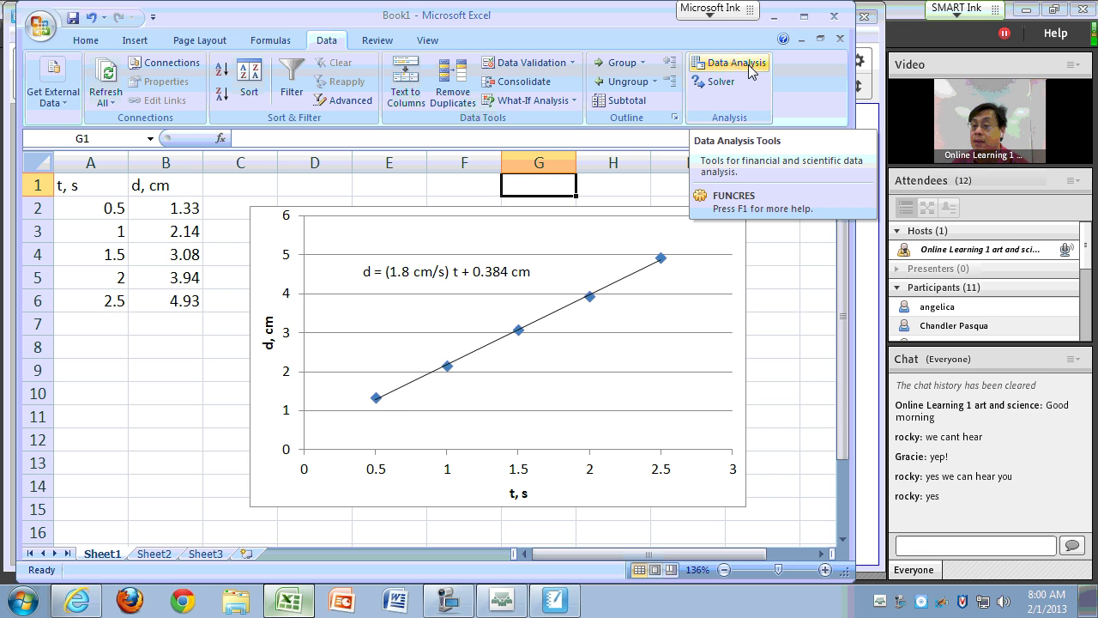
Start the Regression tool from the Data Analysis tools.
click(737, 64)
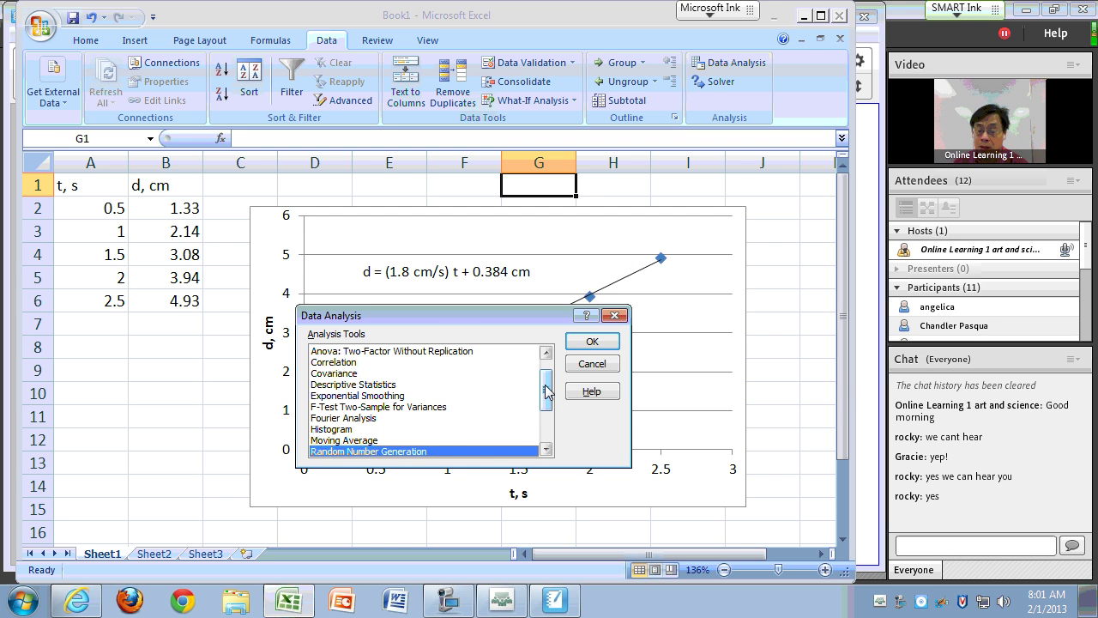
drag(547, 392, 547, 420)
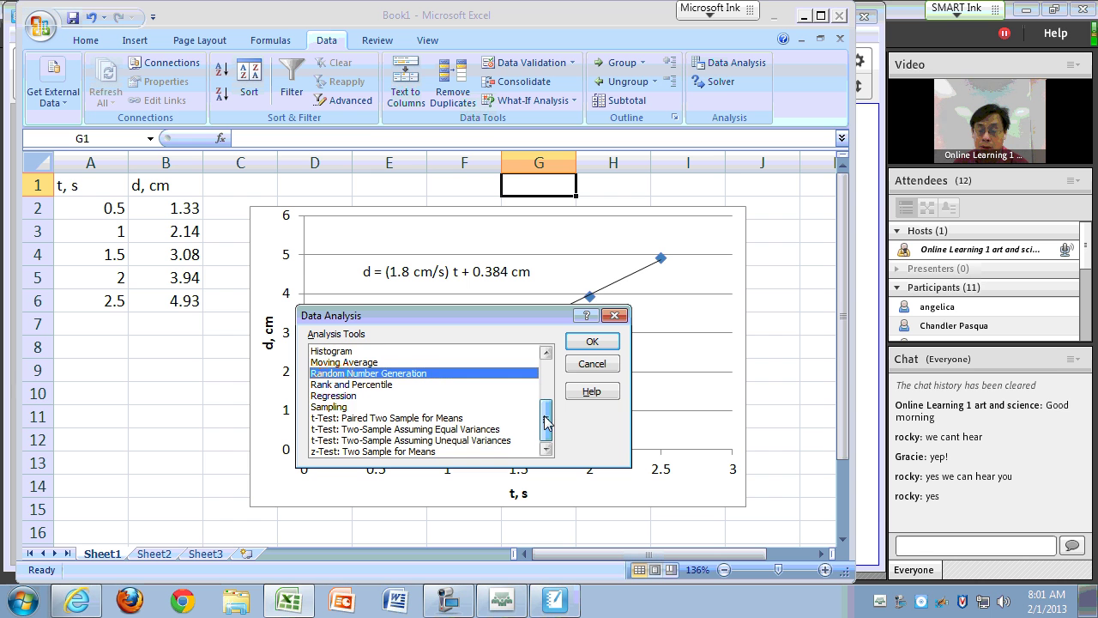
click(327, 396)
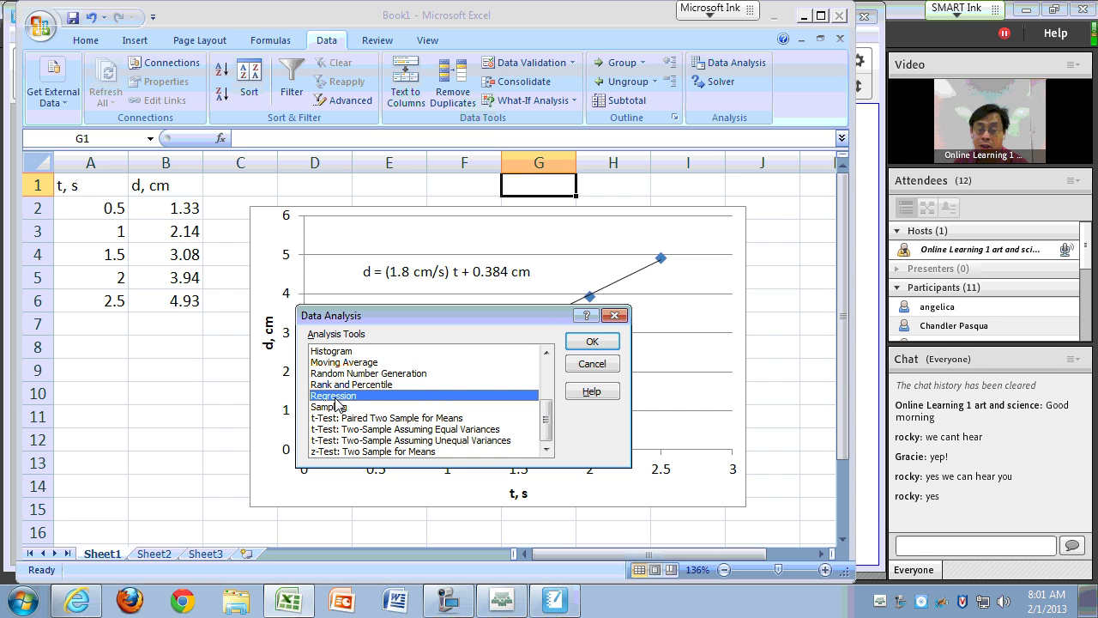
click(603, 345)
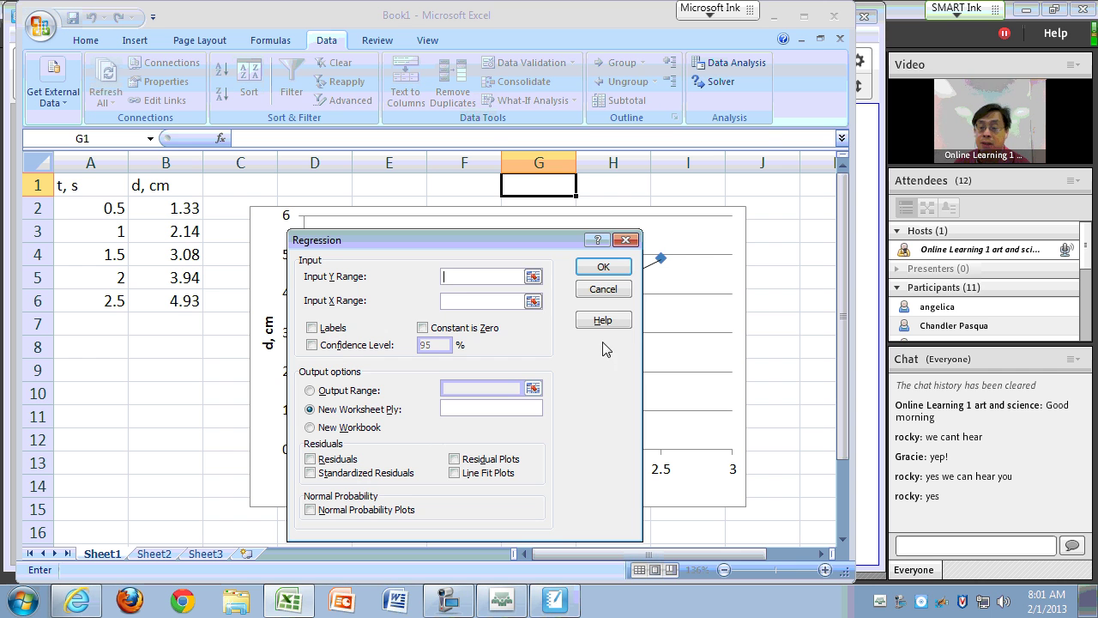
Set the regression's Input Y Range to the distance values in B2:B6.
click(532, 277)
drag(152, 208, 169, 292)
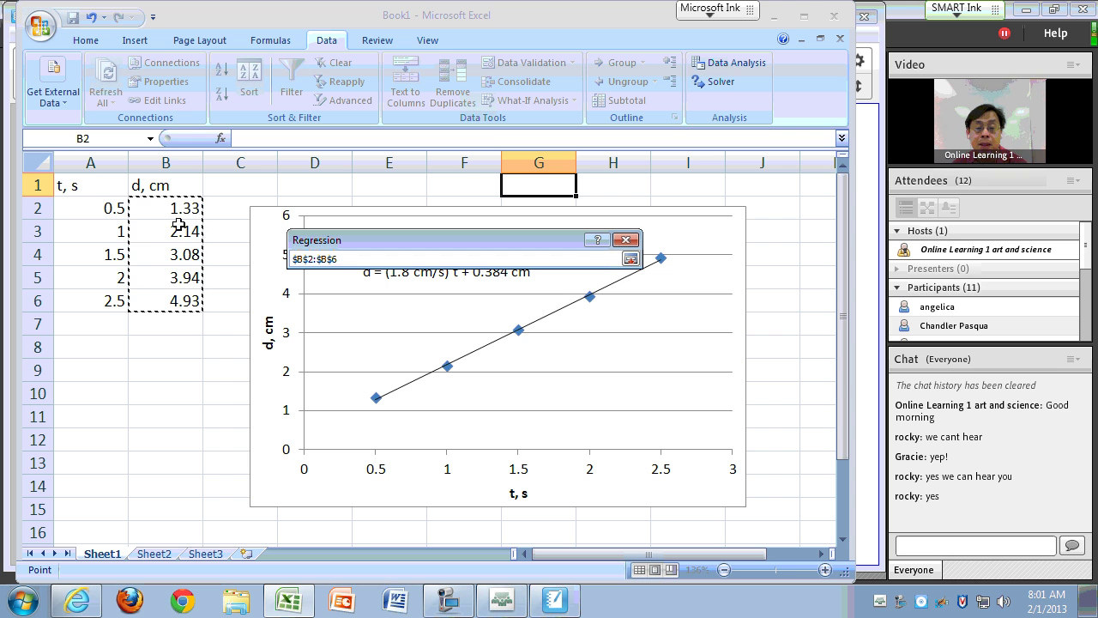
click(631, 260)
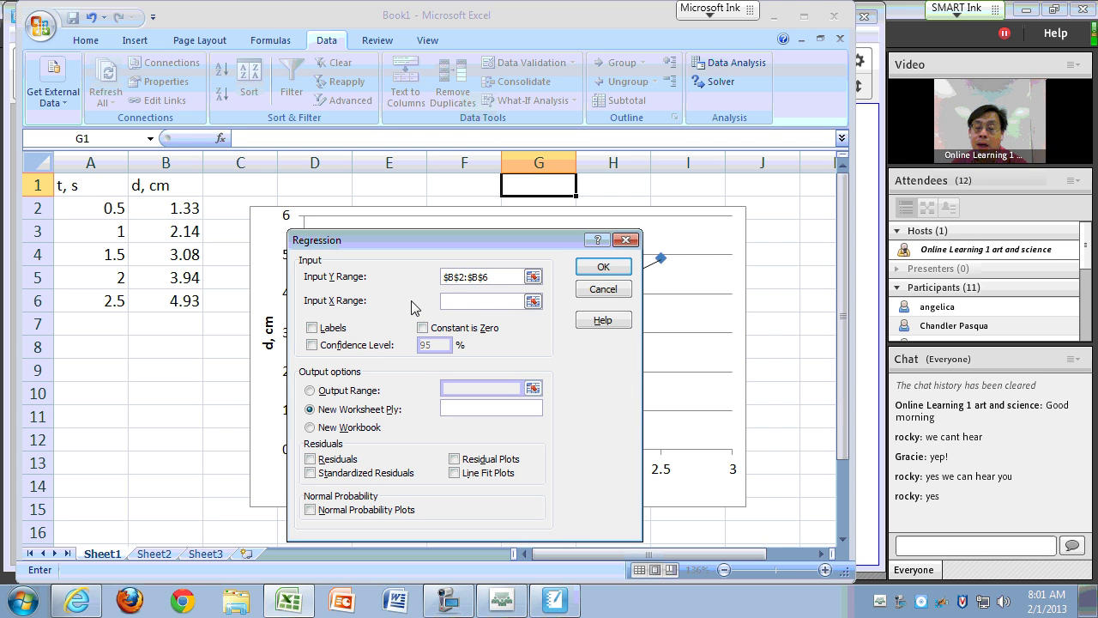
Set the regression's Input X Range to the time values in A2:A6.
click(462, 302)
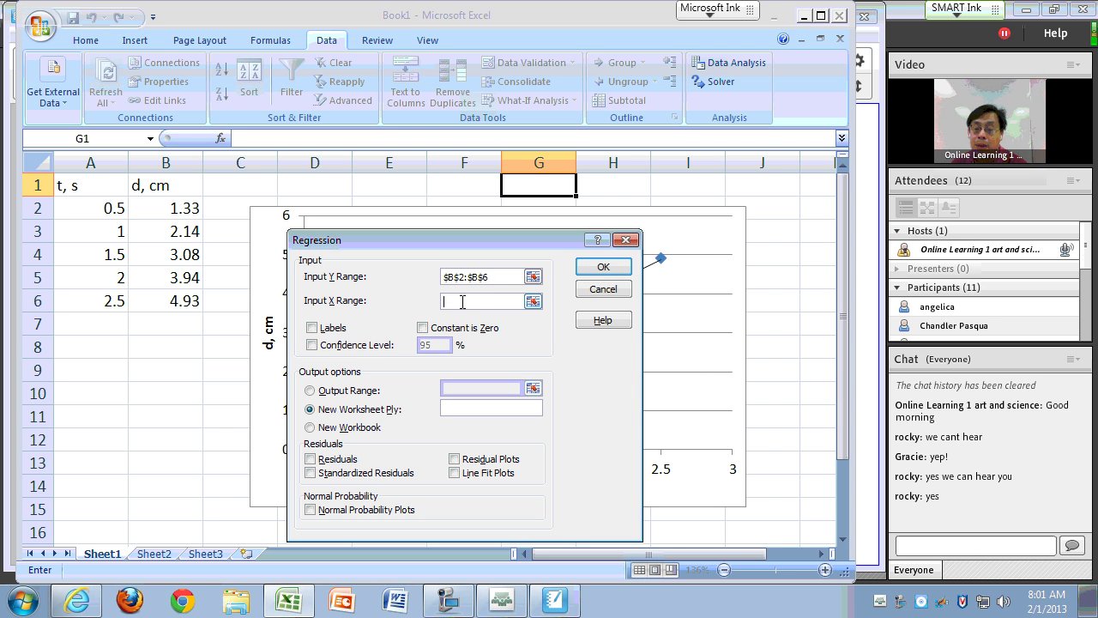
click(533, 302)
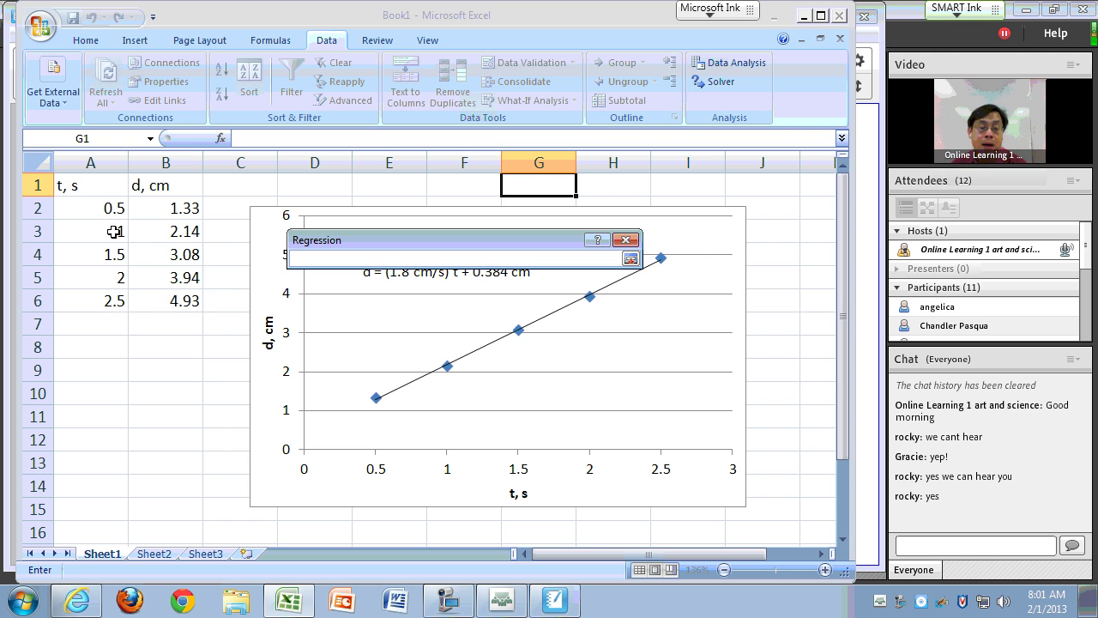
drag(103, 214, 103, 300)
click(631, 259)
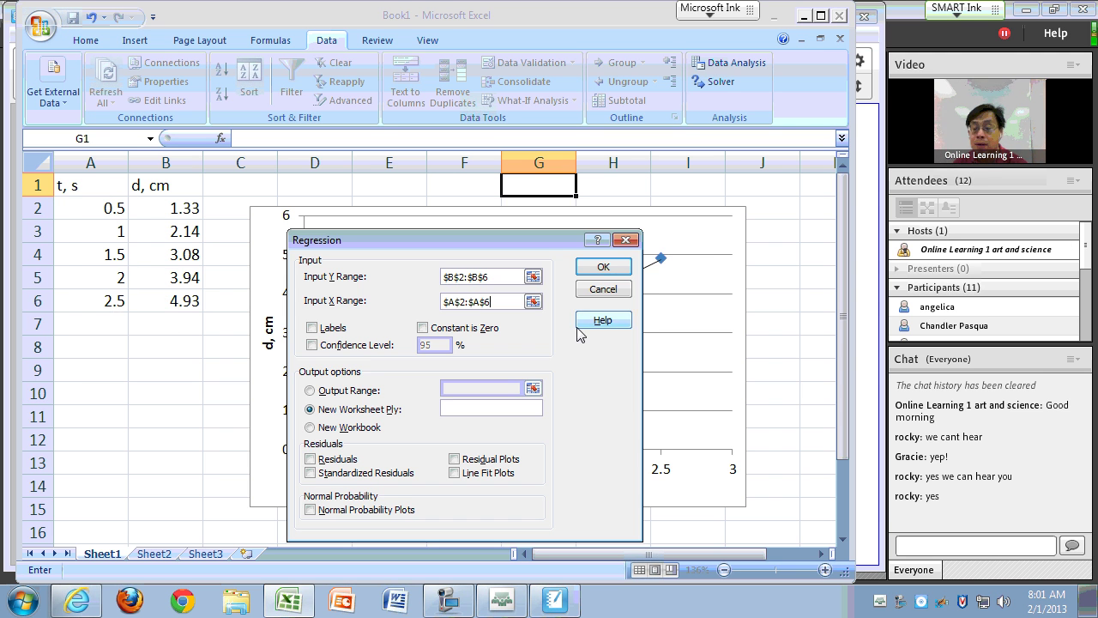
Set the regression's Output Range to cell A9 and run the regression.
click(311, 392)
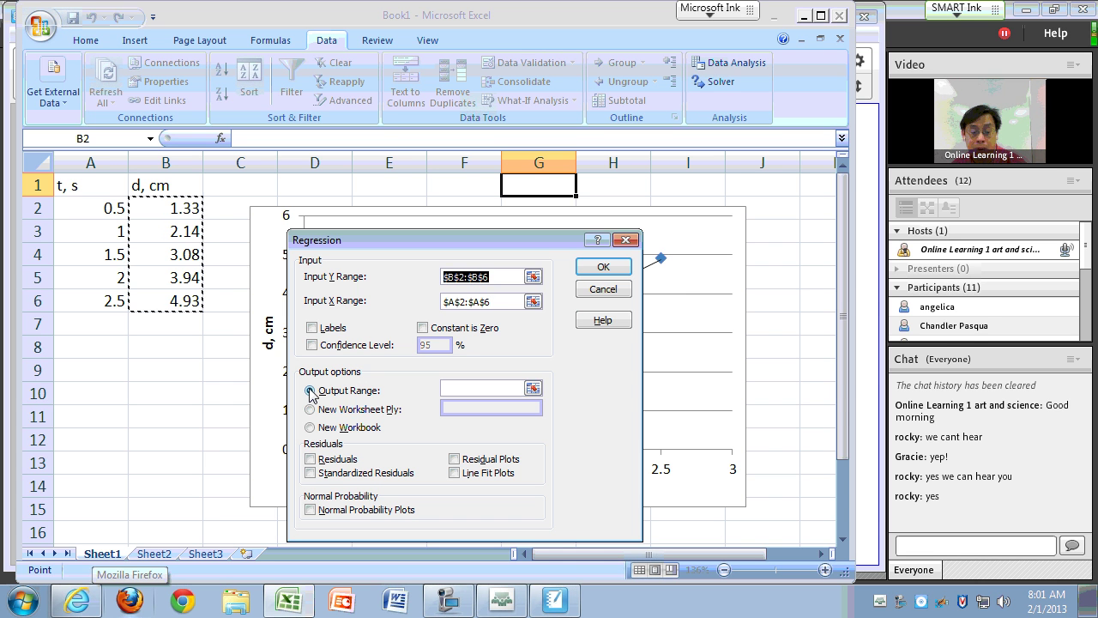
click(533, 390)
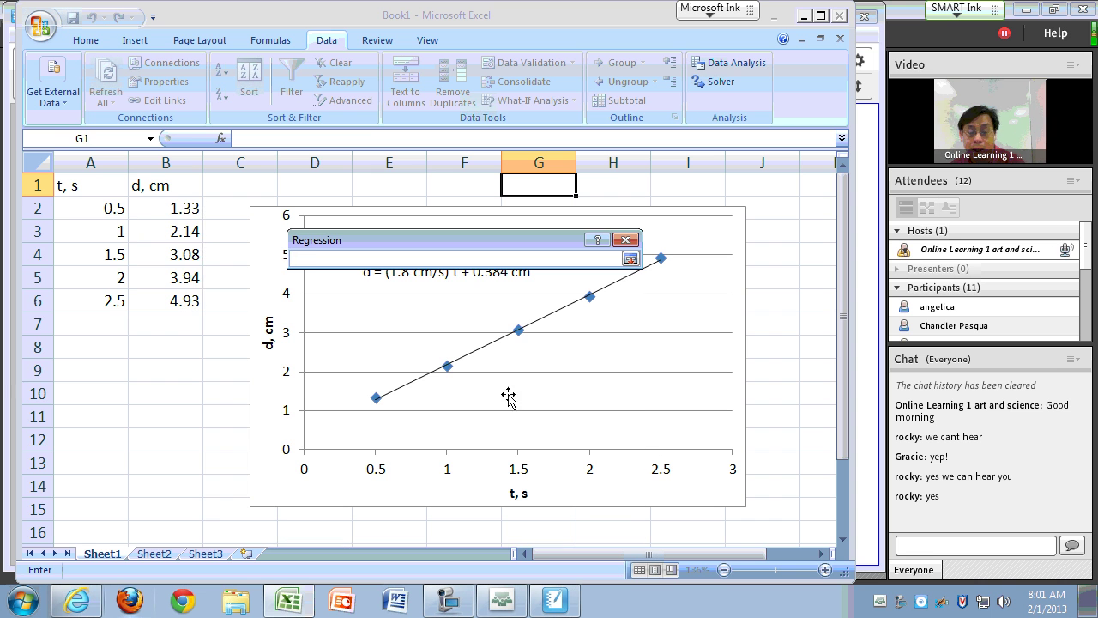
click(90, 371)
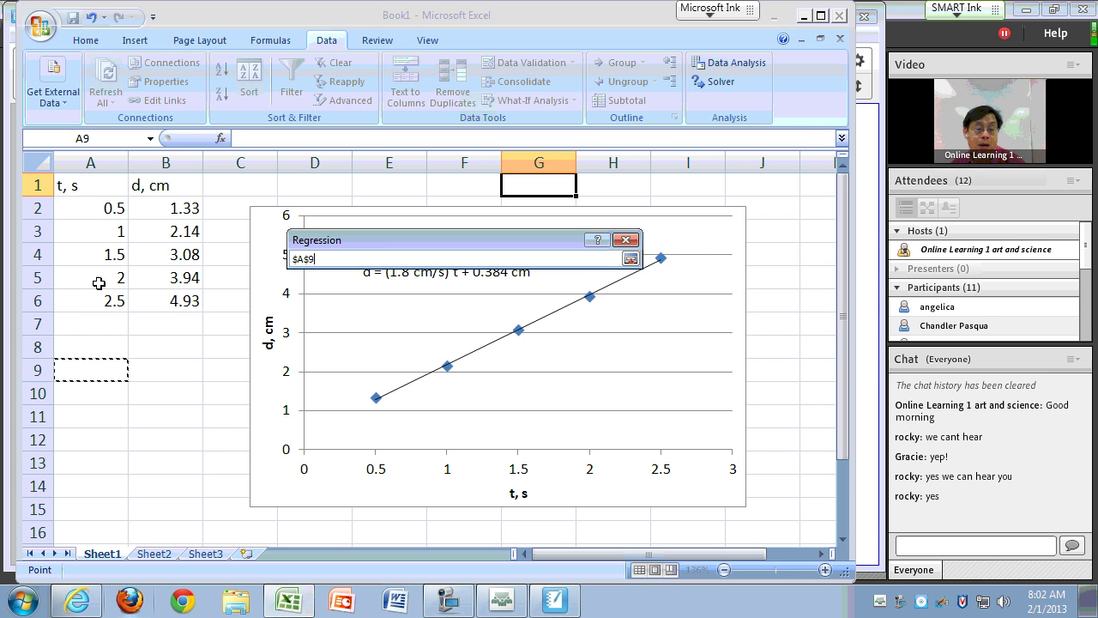
click(631, 258)
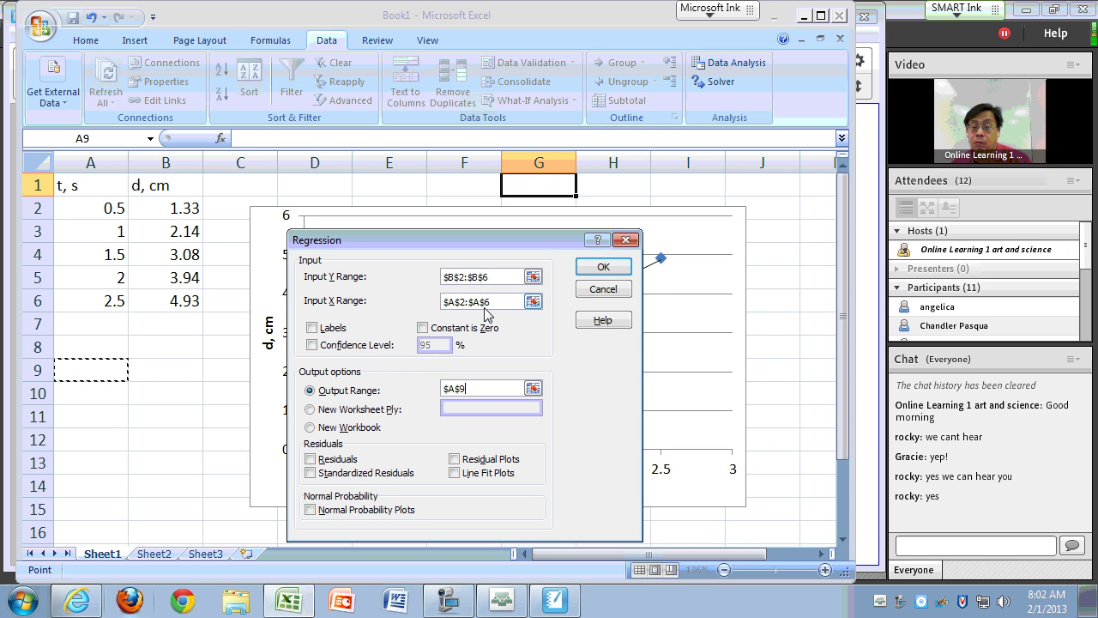
click(604, 268)
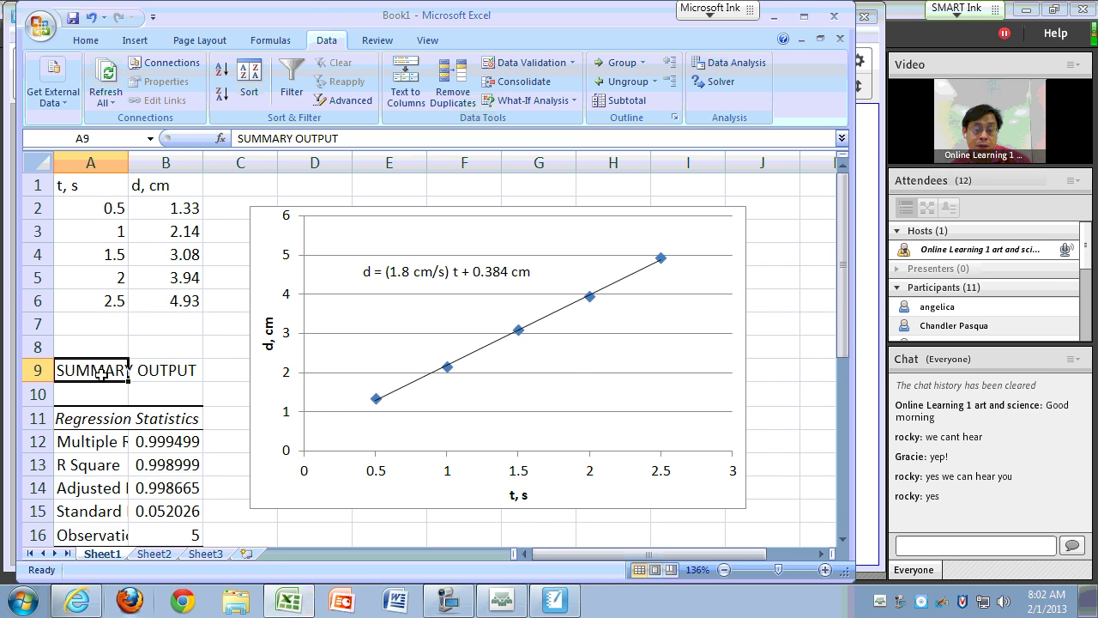
Widen columns B and C so the Coefficients and Standard Error headings of the regression table fit.
scroll(102, 375, down, 4)
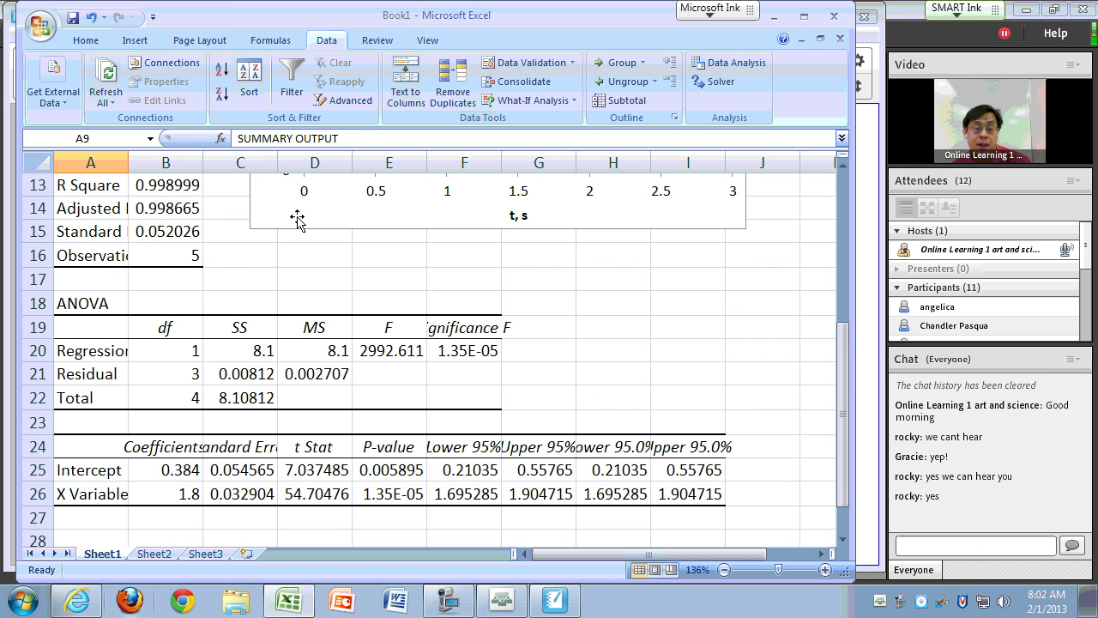
drag(166, 162, 237, 163)
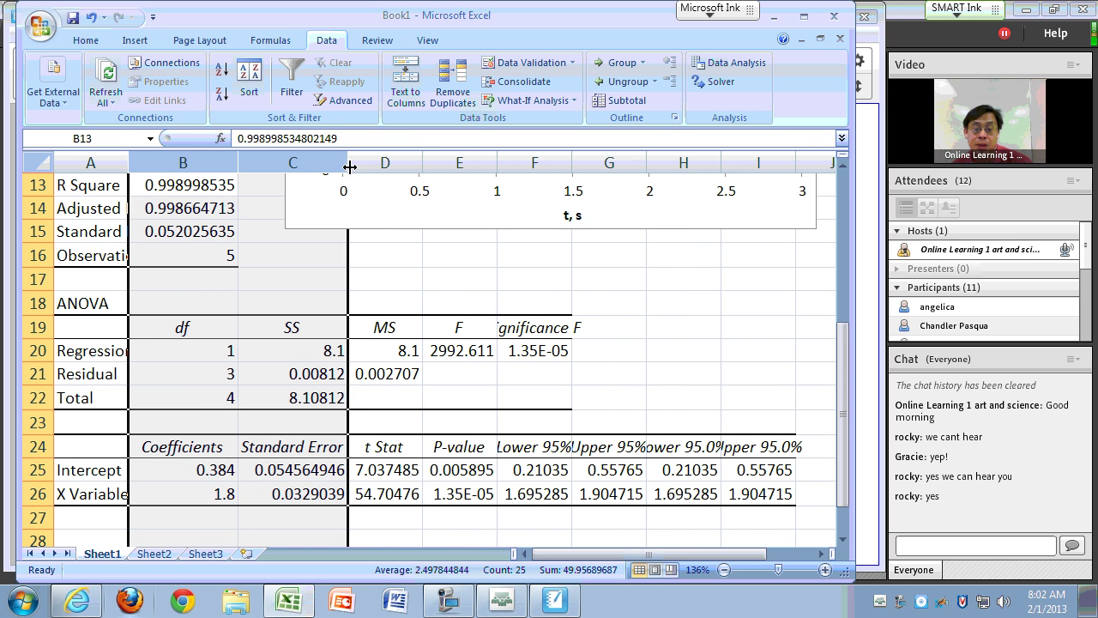
drag(351, 166, 366, 162)
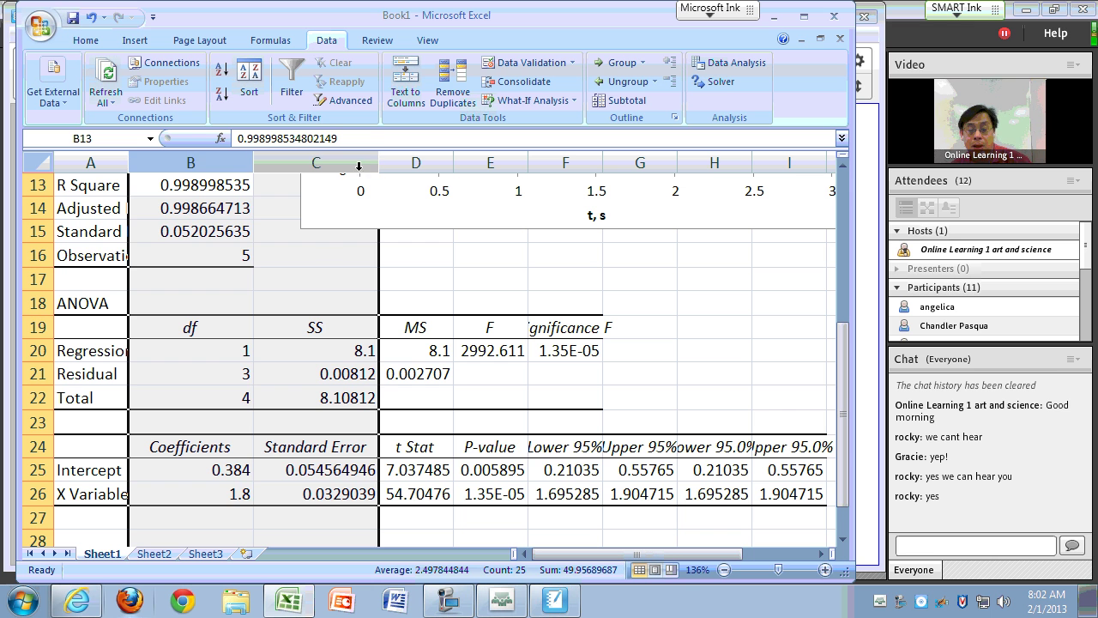
Compare the Intercept and X Variable coefficients in the regression table with the trendline equation on the chart.
click(230, 473)
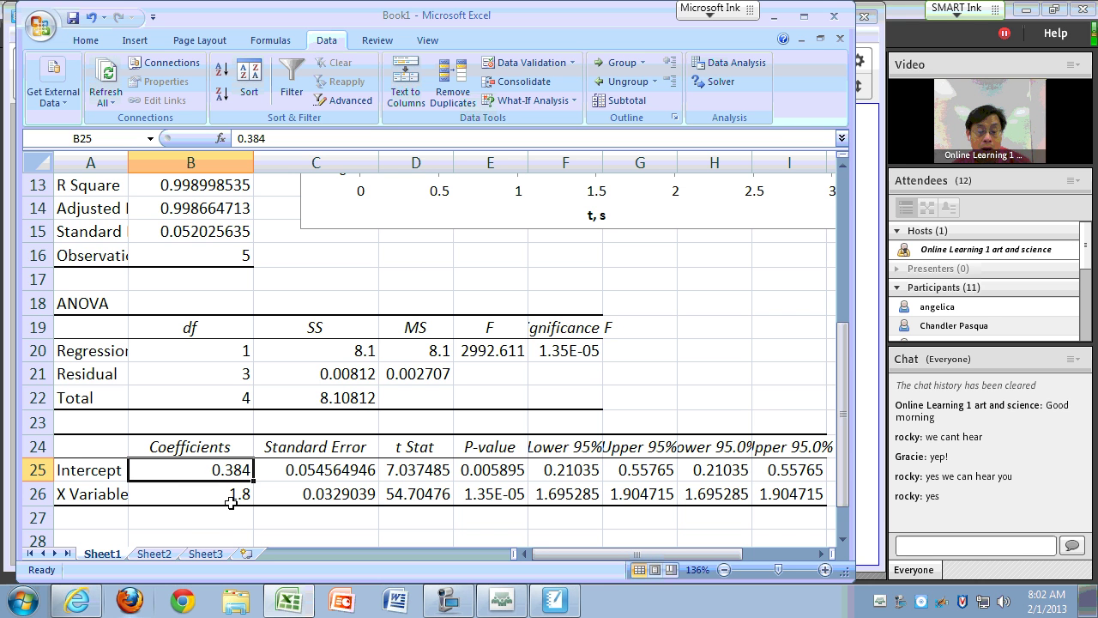
scroll(568, 441, up, 4)
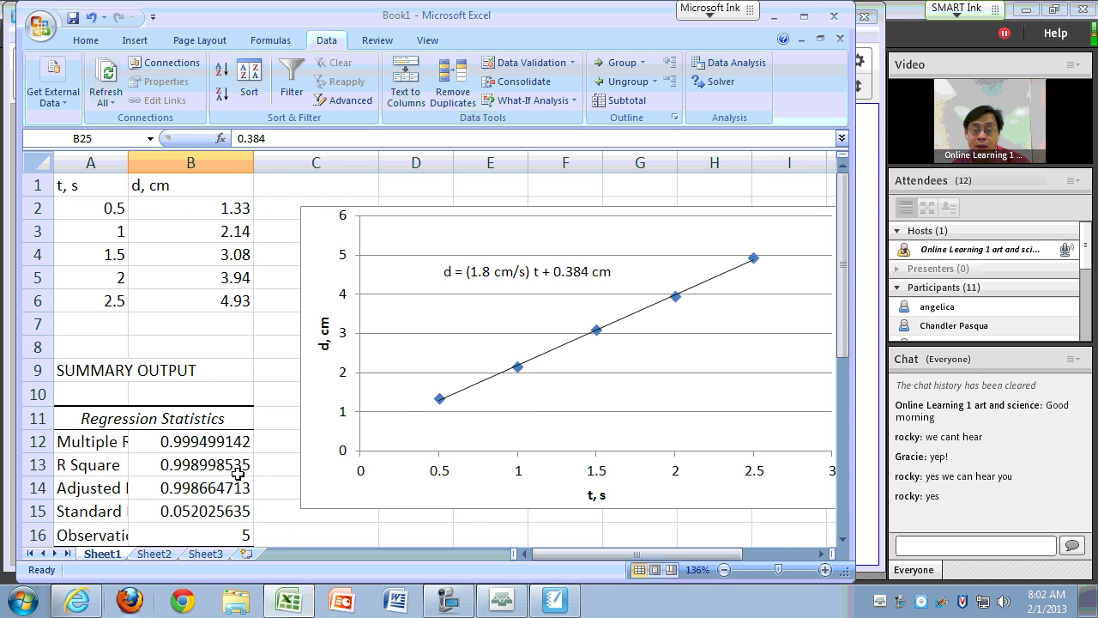
scroll(225, 503, down, 5)
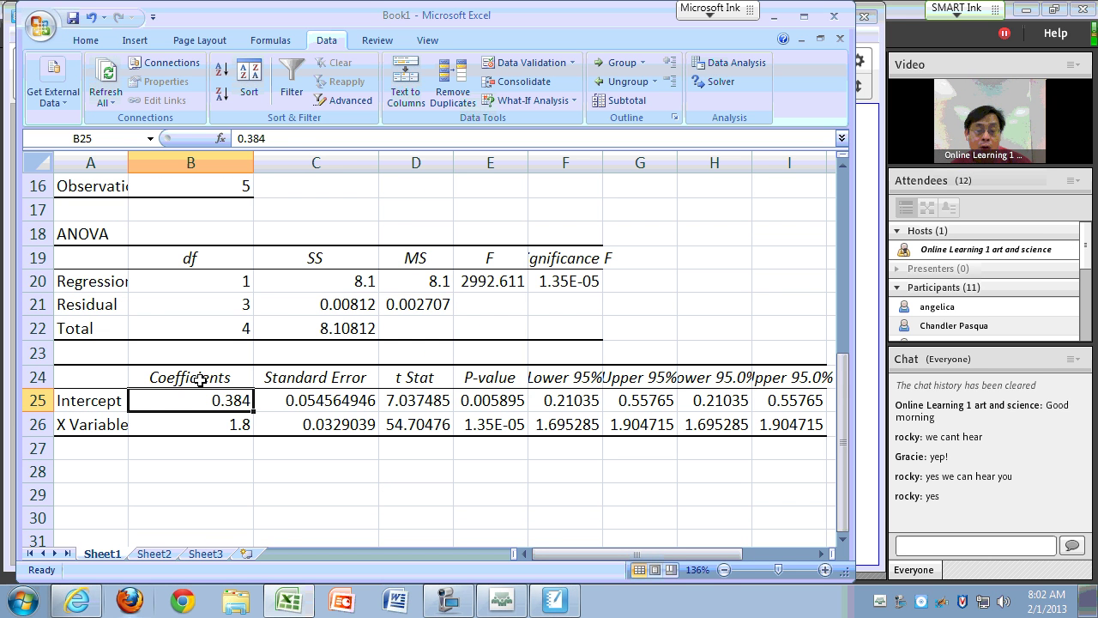
click(74, 427)
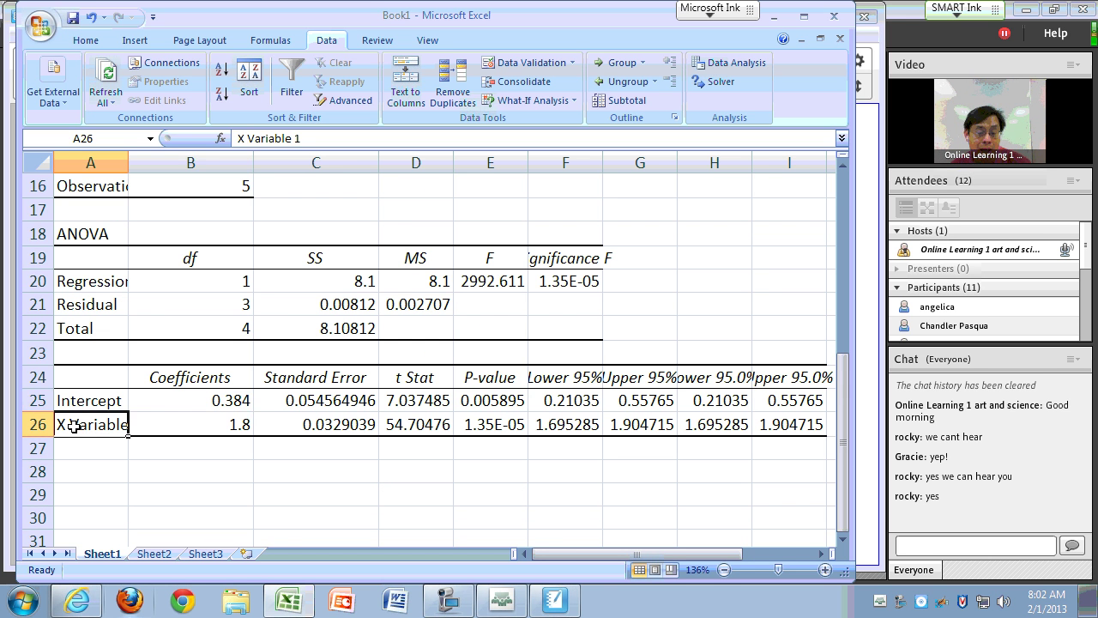
click(189, 432)
click(191, 377)
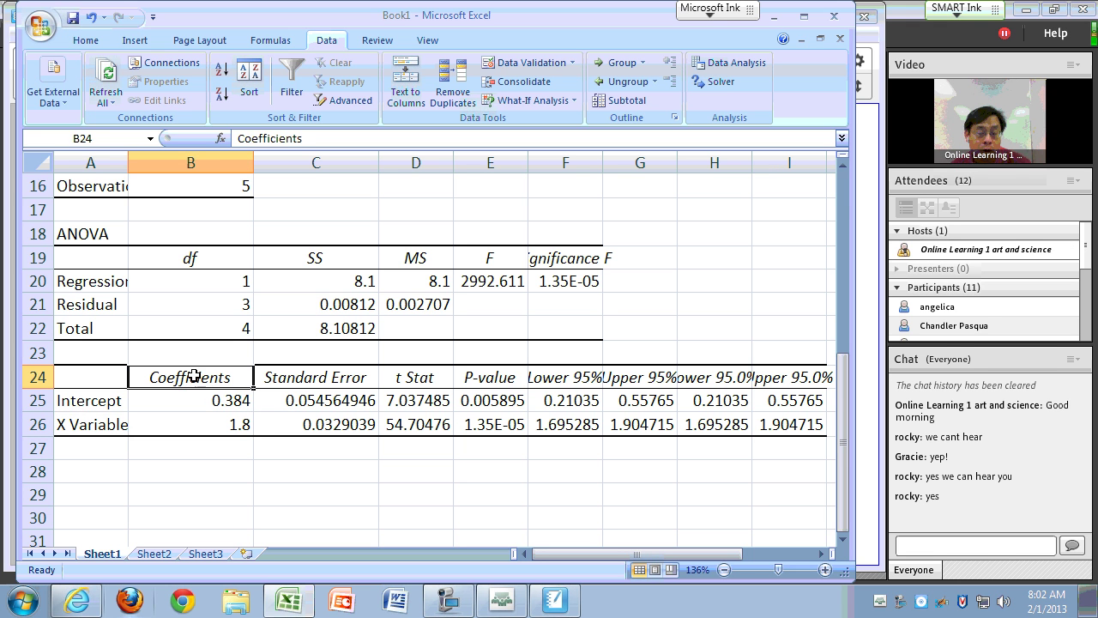
click(101, 424)
click(207, 426)
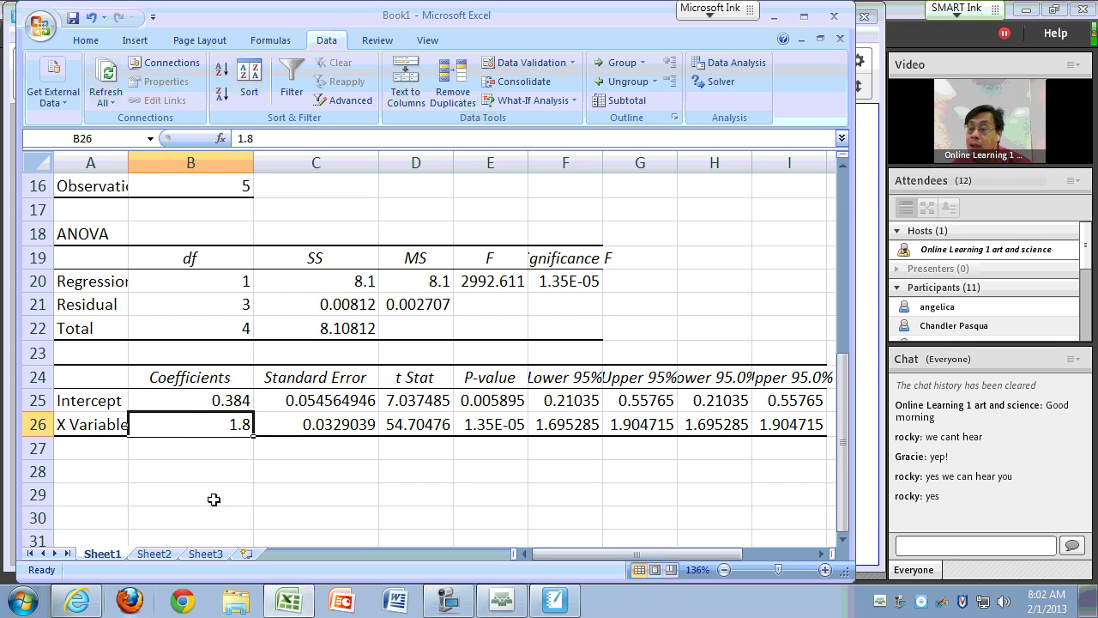
scroll(487, 513, up, 5)
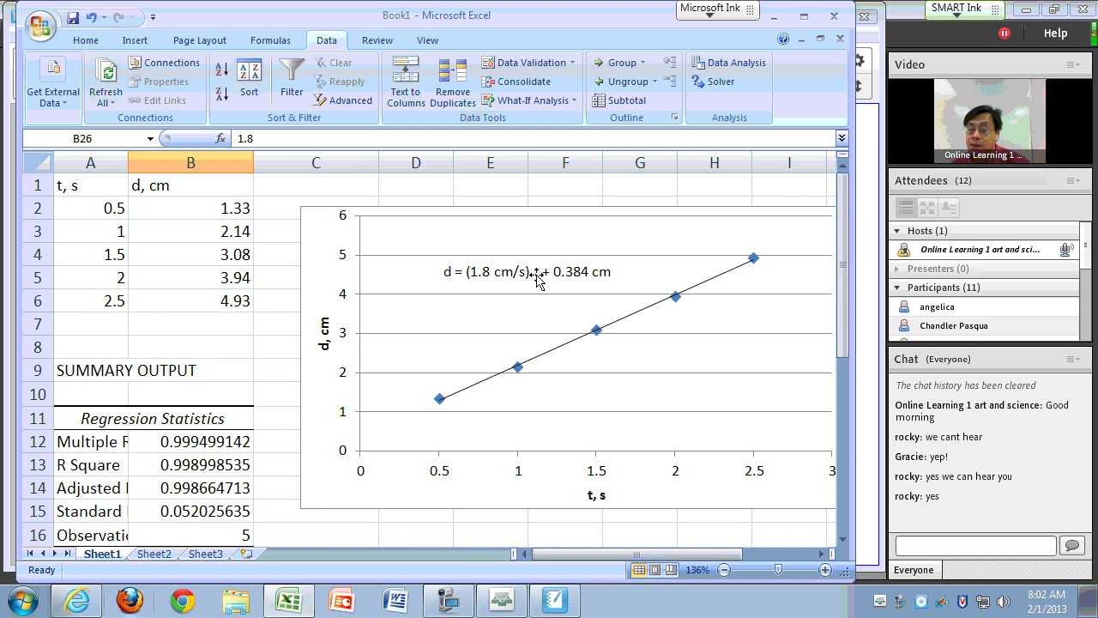
scroll(309, 511, down, 5)
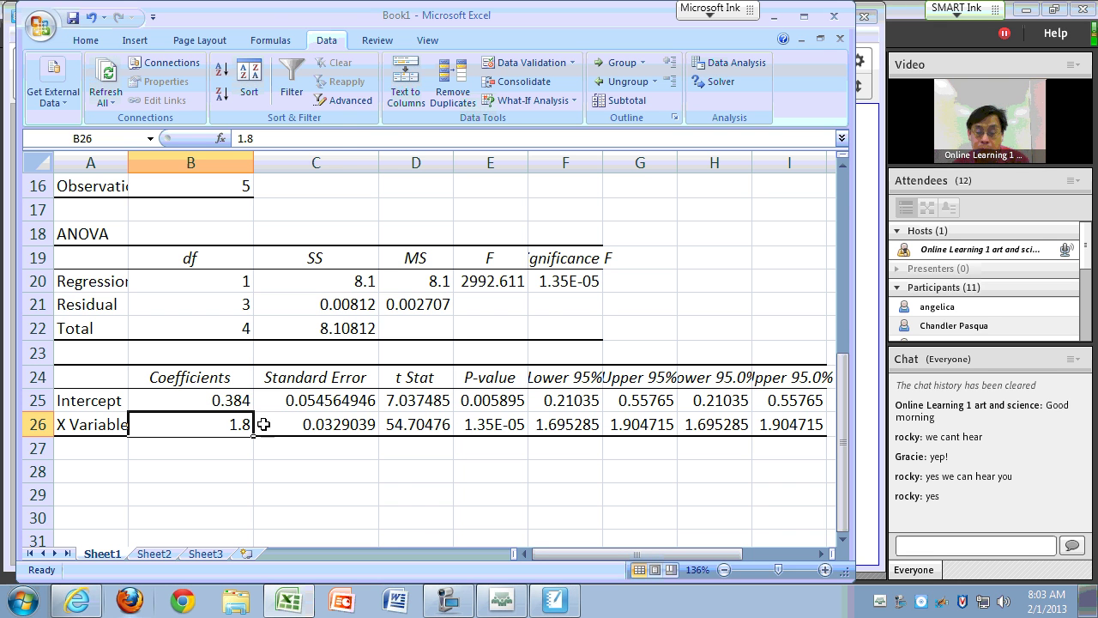
Circle the X Variable's standard error in red ink, point an arrow at its digit 3 and draw cut-off lines after that digit.
click(307, 426)
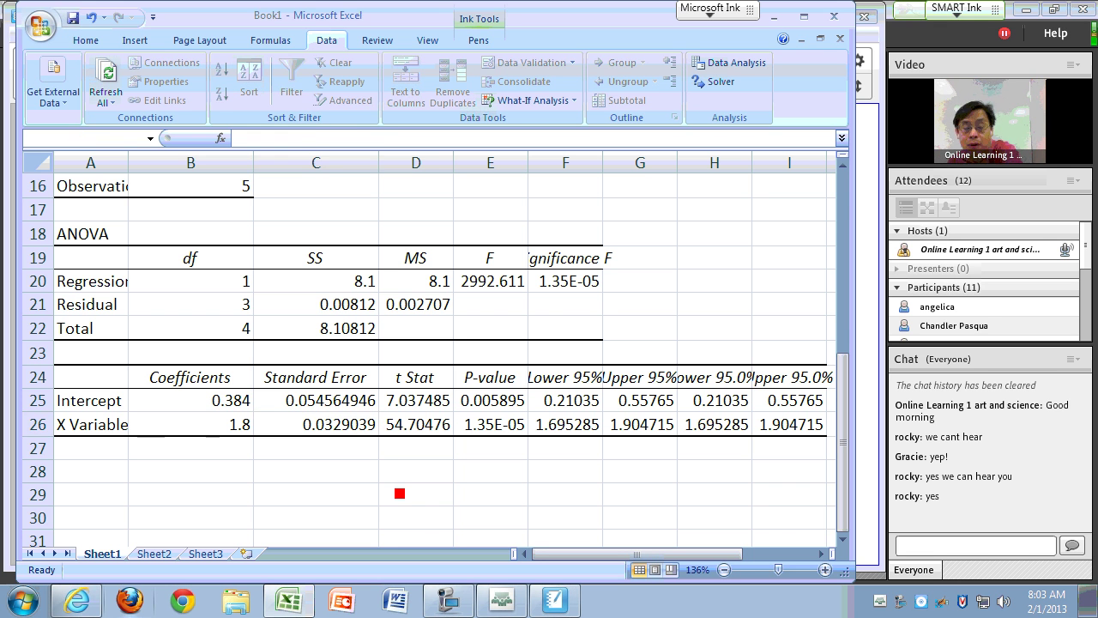
mouse_move(381, 413)
mouse_down()
mouse_move(348, 411)
mouse_move(377, 439)
mouse_move(383, 428)
mouse_up()
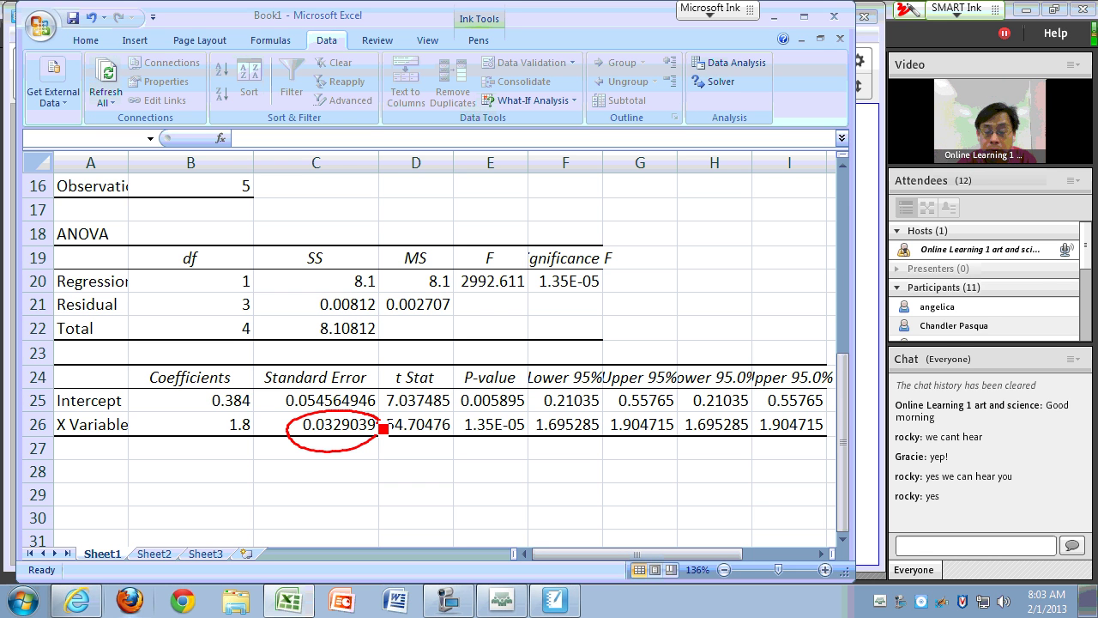
drag(326, 475, 326, 436)
drag(318, 446, 341, 451)
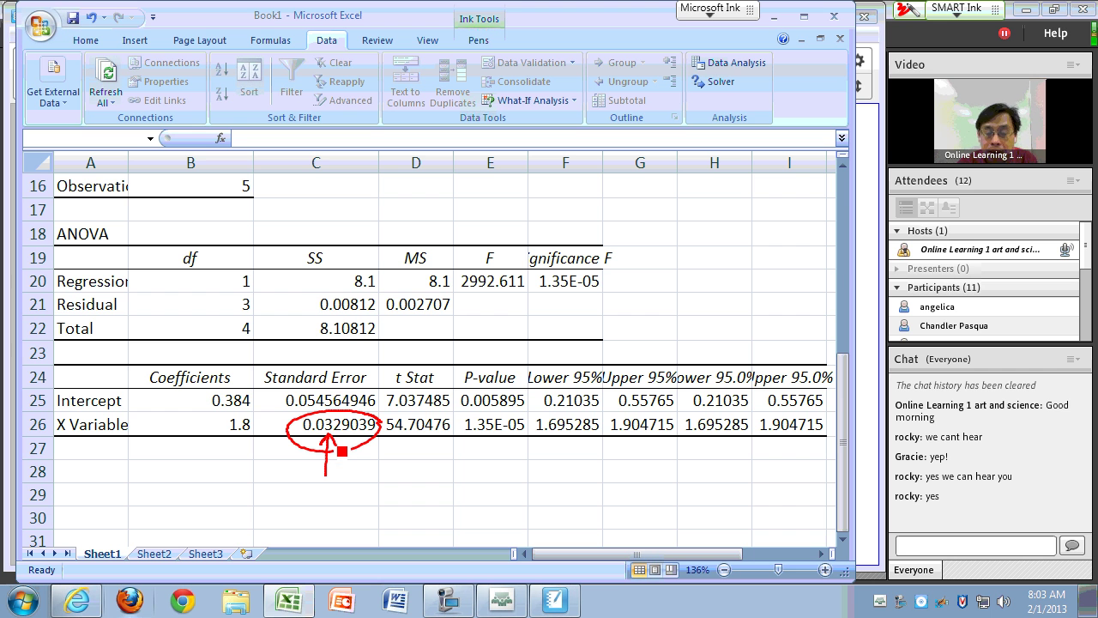
drag(331, 397, 335, 478)
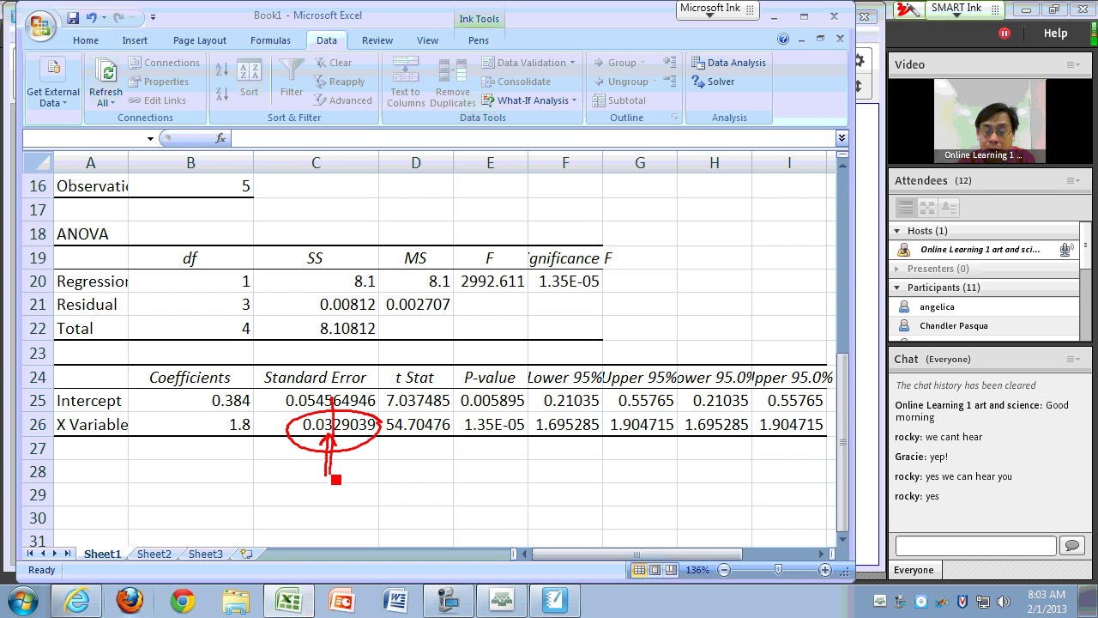
drag(340, 397, 344, 468)
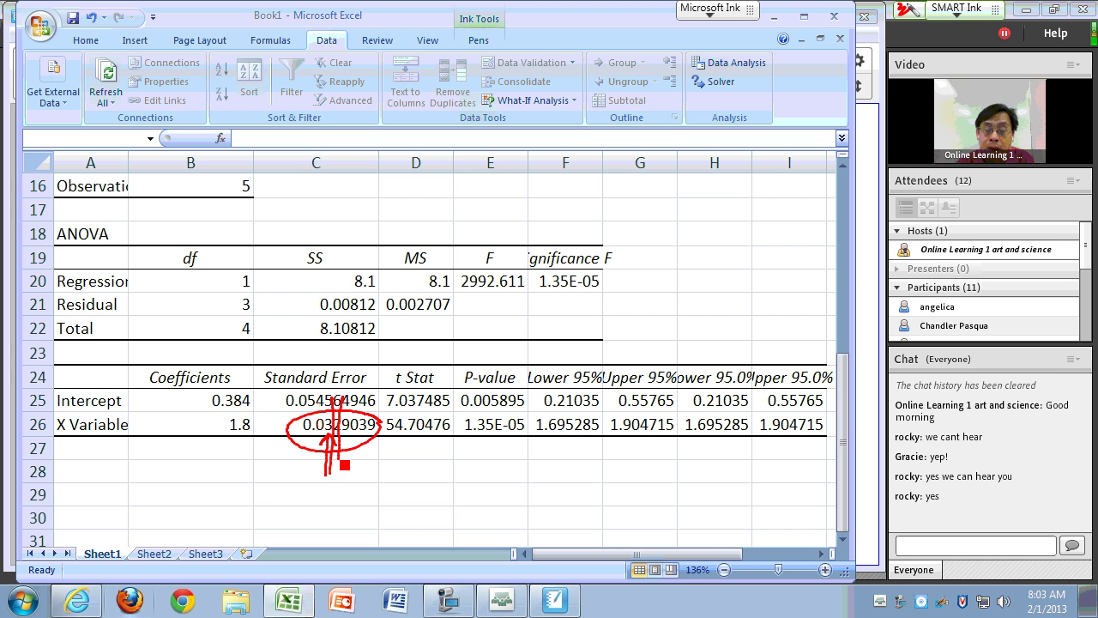
Handwrite "1.80 ± 0.03" in red ink below the regression table and mark the last digit of both numbers with underlines and arrows.
mouse_move(250, 493)
mouse_down()
mouse_move(248, 517)
mouse_move(284, 499)
mouse_move(295, 516)
mouse_move(302, 498)
mouse_move(335, 519)
mouse_up()
click(259, 515)
mouse_move(351, 506)
mouse_down()
mouse_move(352, 526)
mouse_move(354, 506)
mouse_move(371, 504)
mouse_move(384, 522)
mouse_up()
click(360, 520)
drag(396, 453, 390, 495)
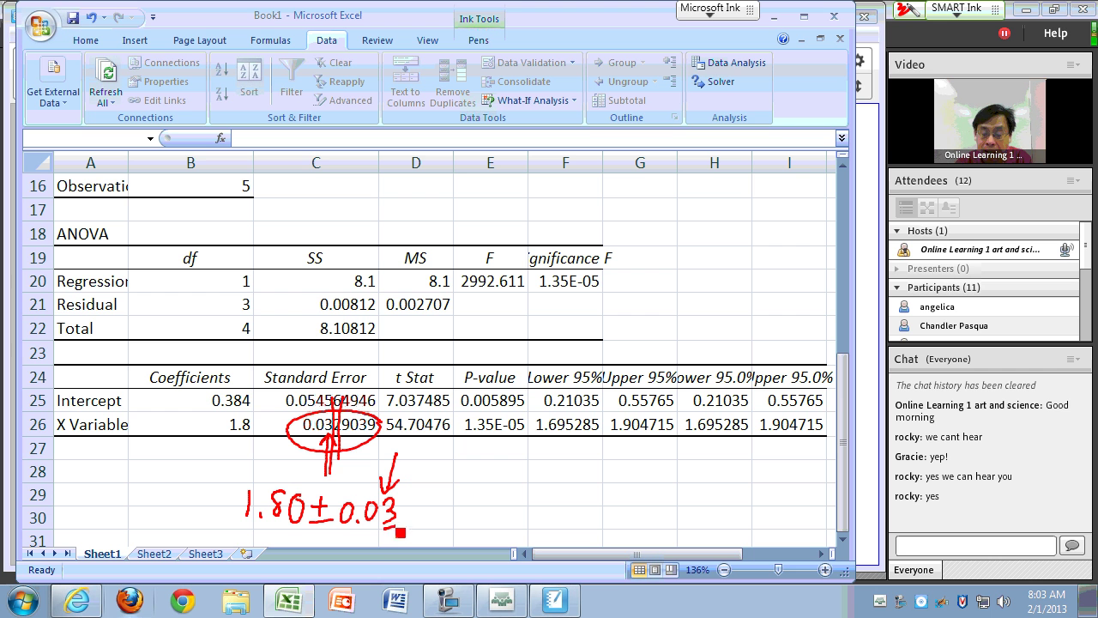
drag(382, 529, 396, 533)
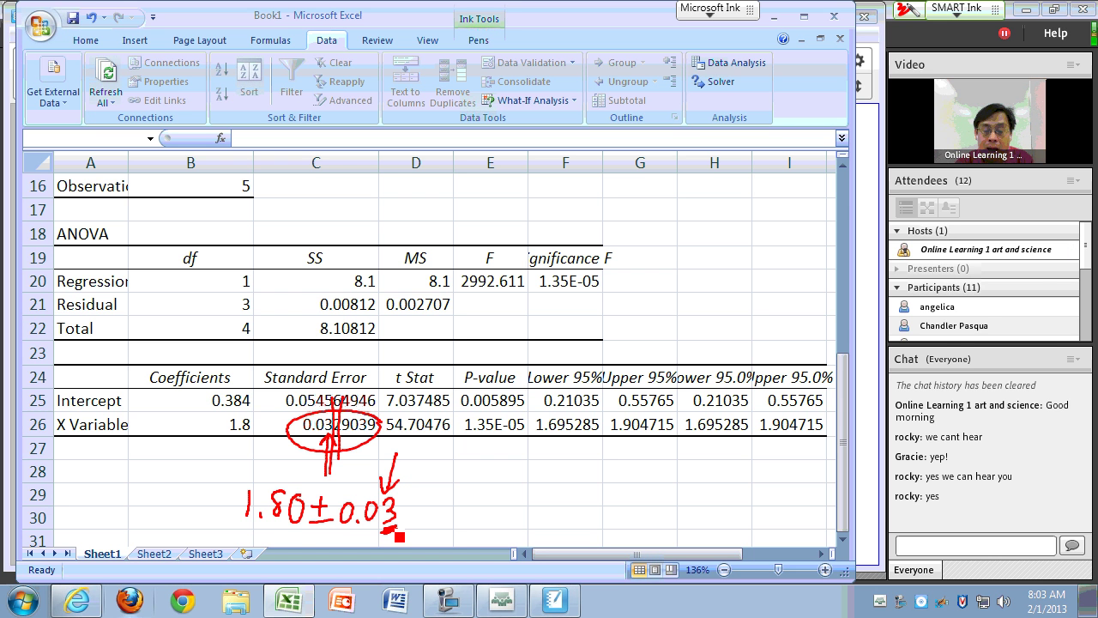
drag(287, 532, 295, 538)
mouse_move(294, 459)
mouse_down()
mouse_move(304, 498)
mouse_move(313, 488)
mouse_up()
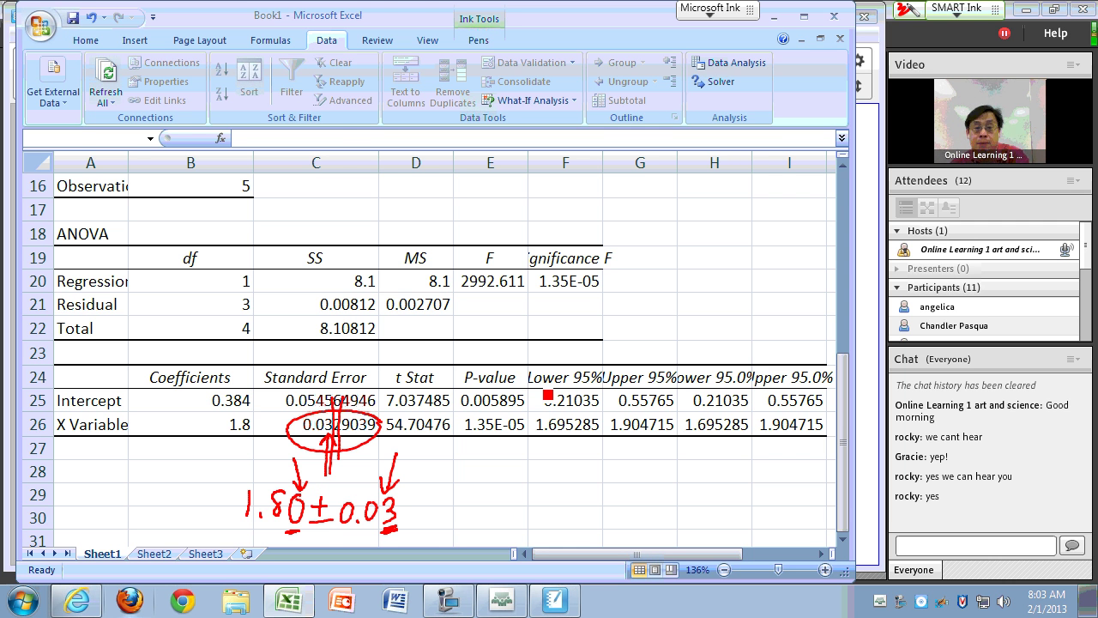
Change the slope in the chart's trendline equation to 1.80 cm/s.
scroll(537, 395, up, 5)
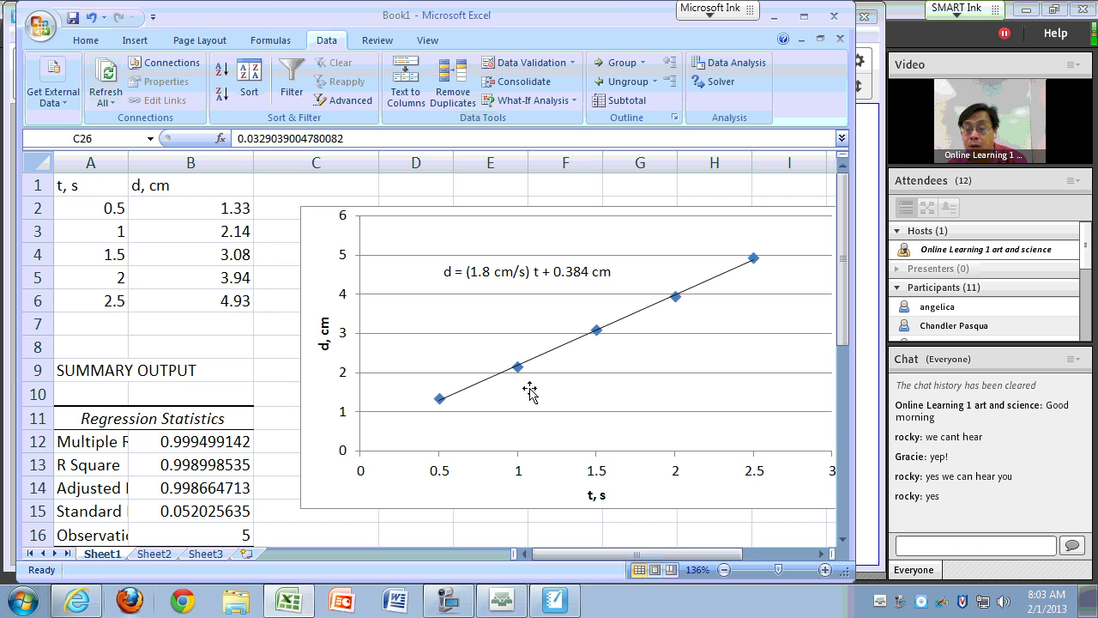
click(492, 273)
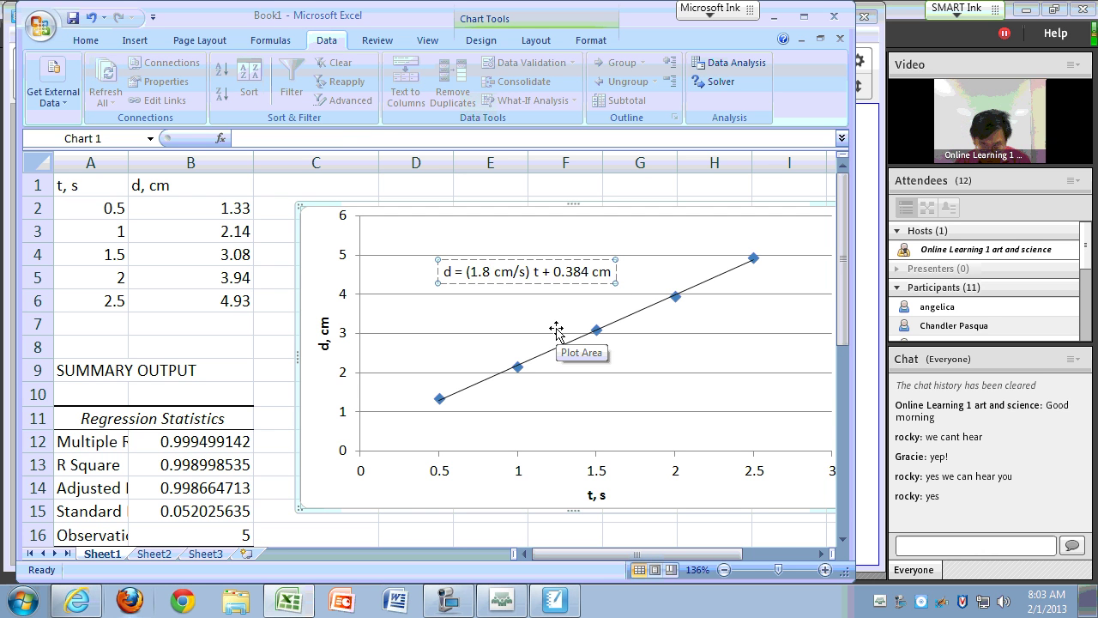
text(0)
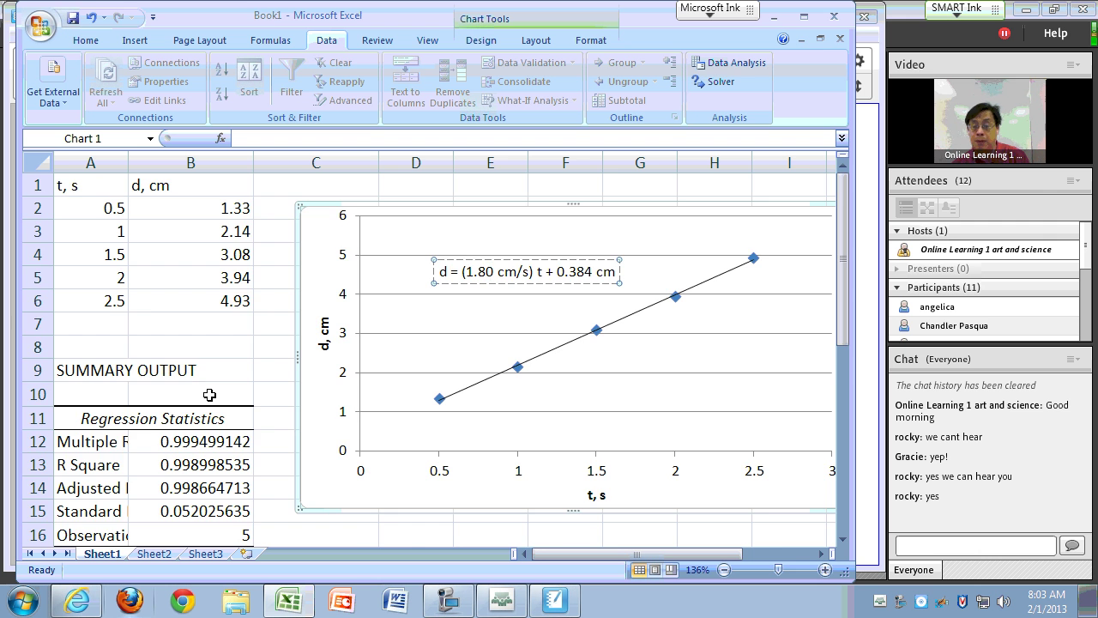
Erase the red ink annotations for the slope from around and below the regression table.
scroll(210, 394, down, 6)
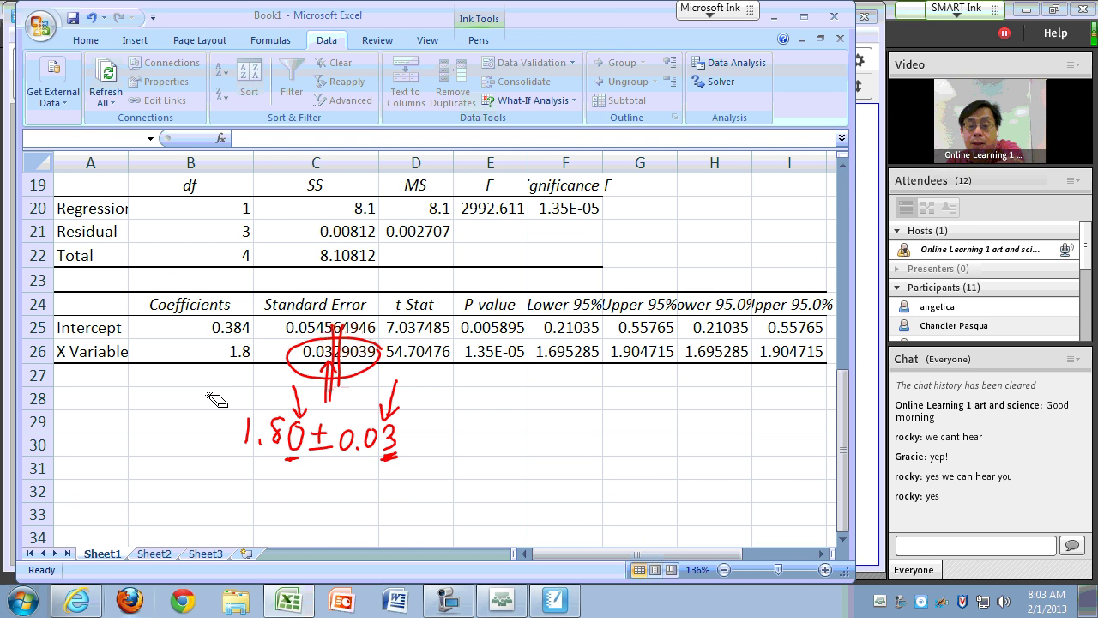
mouse_move(214, 397)
mouse_down()
mouse_move(339, 343)
mouse_move(399, 393)
mouse_move(424, 444)
mouse_move(297, 432)
mouse_move(417, 465)
mouse_up()
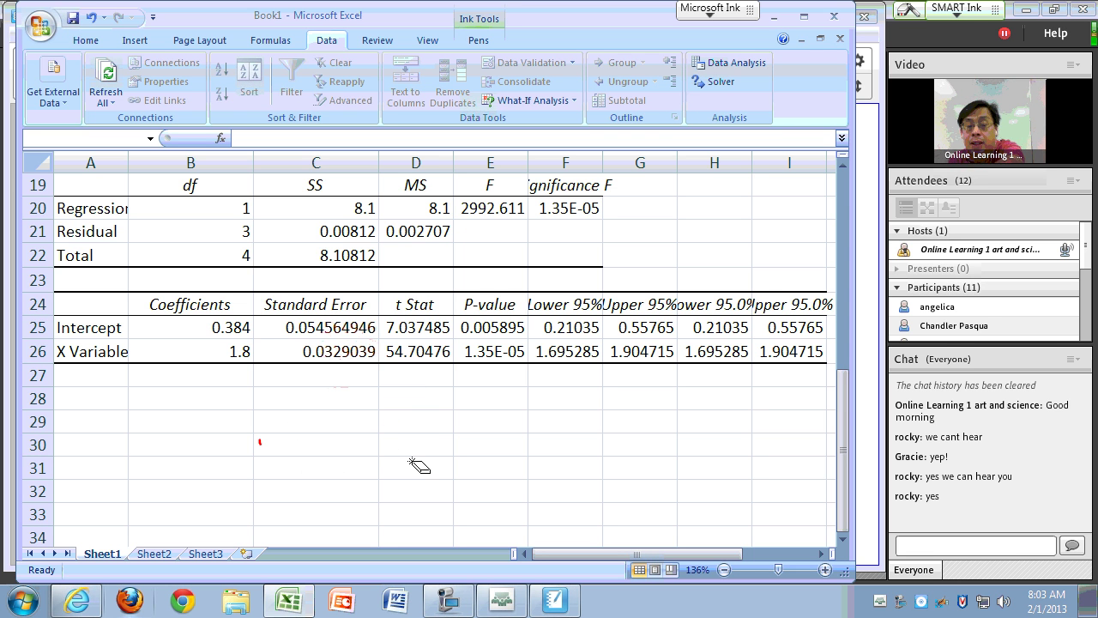
Circle the intercept's standard error in red ink and write 0.0545 below it with arrows pointing at the first 5.
mouse_move(273, 332)
mouse_down()
mouse_move(380, 338)
mouse_move(291, 350)
mouse_move(294, 438)
mouse_move(365, 422)
mouse_move(379, 442)
mouse_move(394, 437)
mouse_up()
mouse_move(343, 492)
mouse_down()
mouse_move(349, 447)
mouse_move(367, 465)
mouse_up()
drag(349, 384, 349, 413)
drag(341, 401, 358, 399)
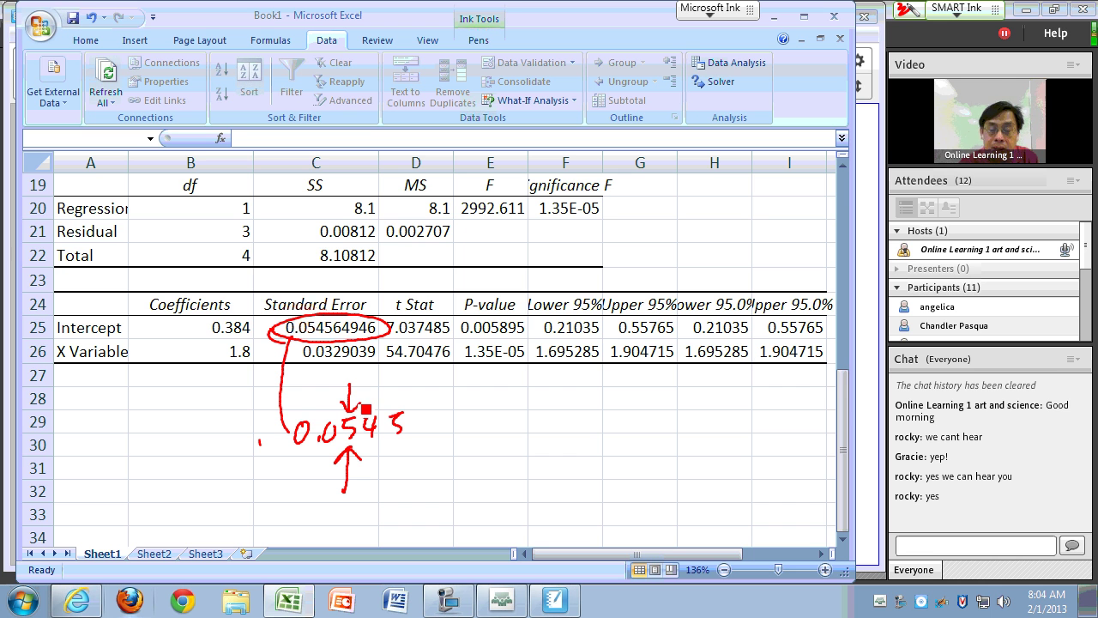
Circle the intercept coefficient in red ink and write 0.384 below it, with an underline and an arrow marking the 8.
mouse_move(246, 315)
mouse_down()
mouse_move(198, 425)
mouse_move(215, 410)
mouse_up()
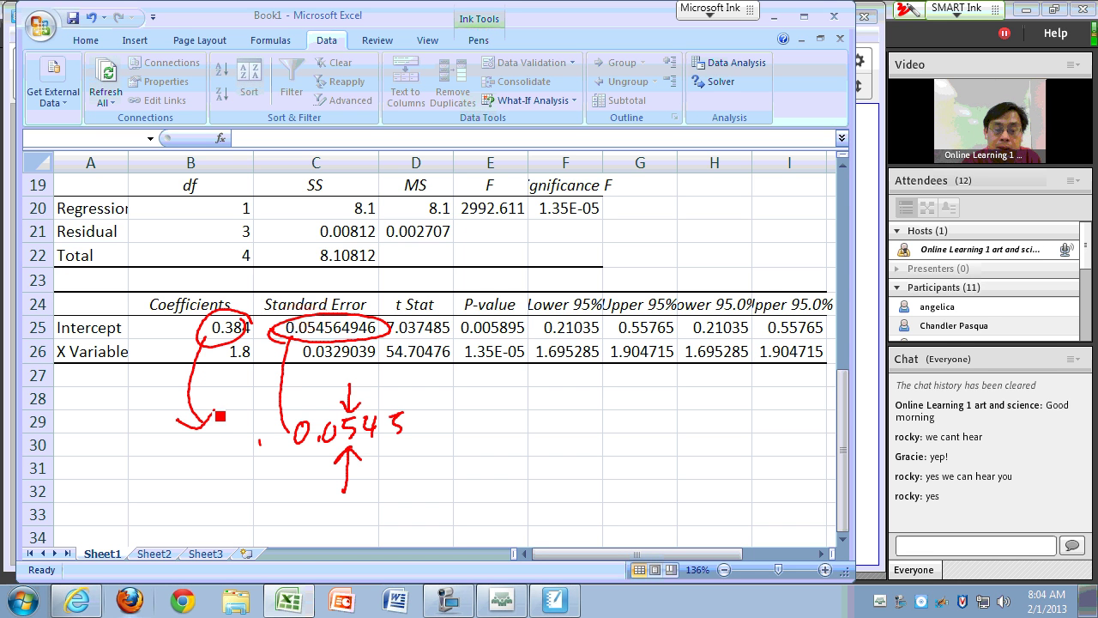
mouse_move(158, 459)
mouse_down()
mouse_move(230, 471)
mouse_move(213, 486)
mouse_up()
click(174, 478)
drag(220, 528, 215, 492)
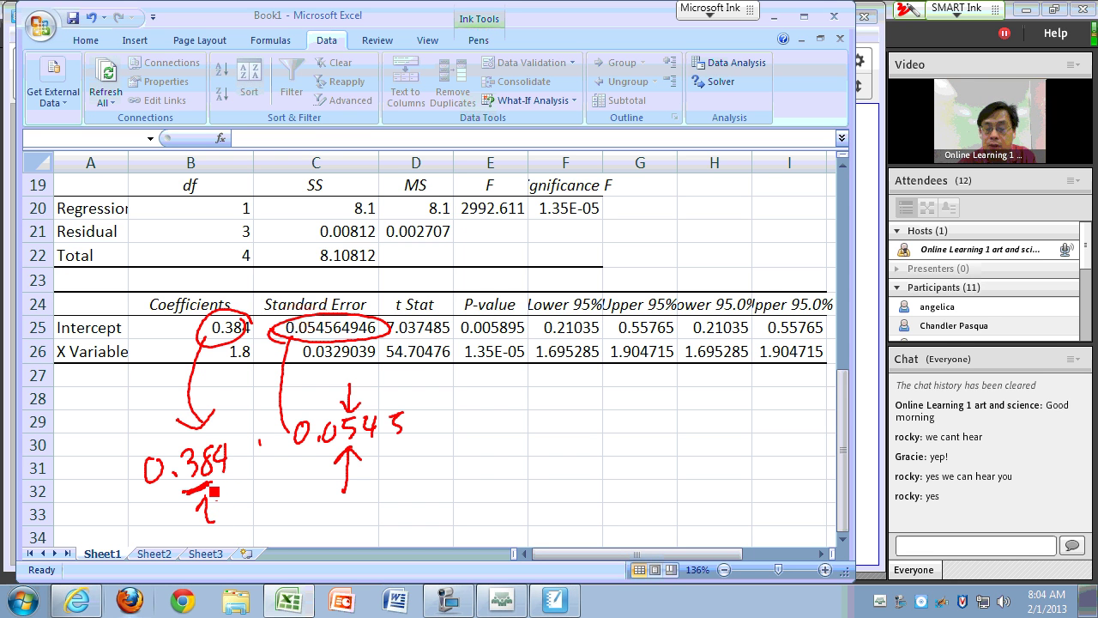
Handwrite "0.38 ± 0.05" in red ink below the regression table as the rounded intercept.
drag(499, 443, 502, 444)
drag(518, 468, 571, 469)
mouse_move(601, 441)
mouse_down()
mouse_move(601, 464)
mouse_move(615, 453)
mouse_up()
mouse_move(587, 469)
mouse_down()
mouse_move(616, 468)
mouse_move(639, 441)
mouse_move(663, 464)
mouse_up()
drag(683, 439, 699, 465)
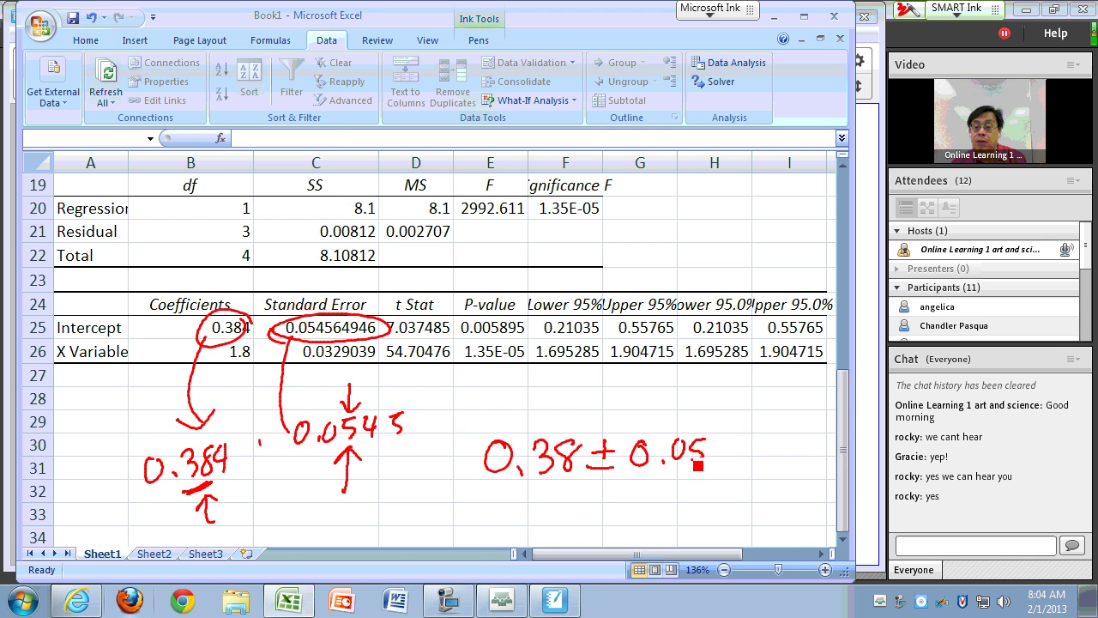
Round the intercept in the chart's trendline equation to 0.38 cm.
scroll(630, 350, up, 6)
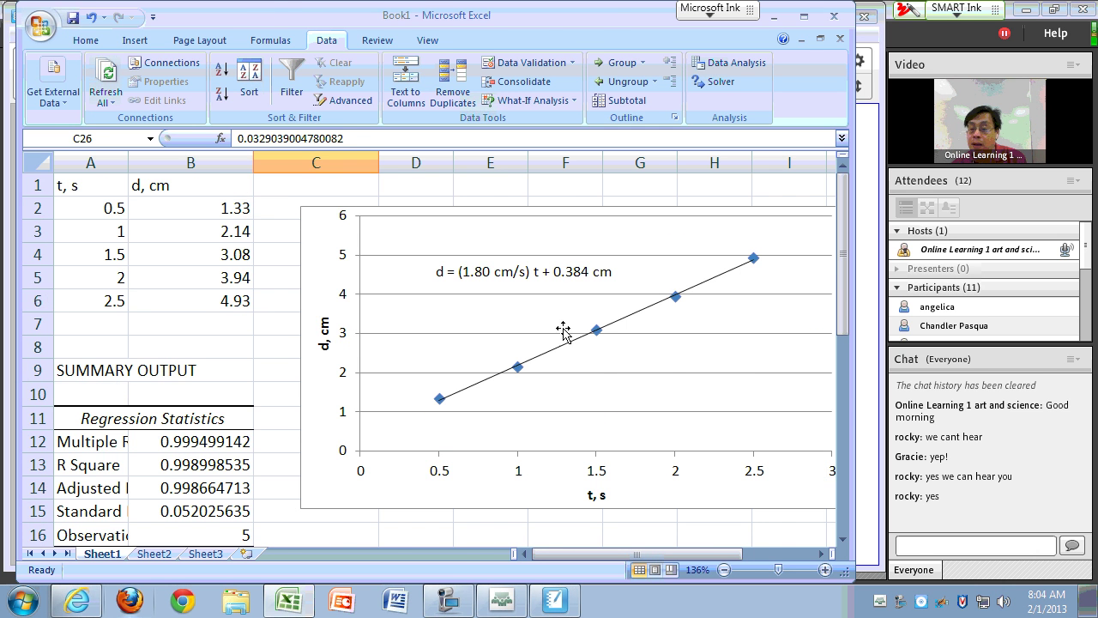
click(580, 275)
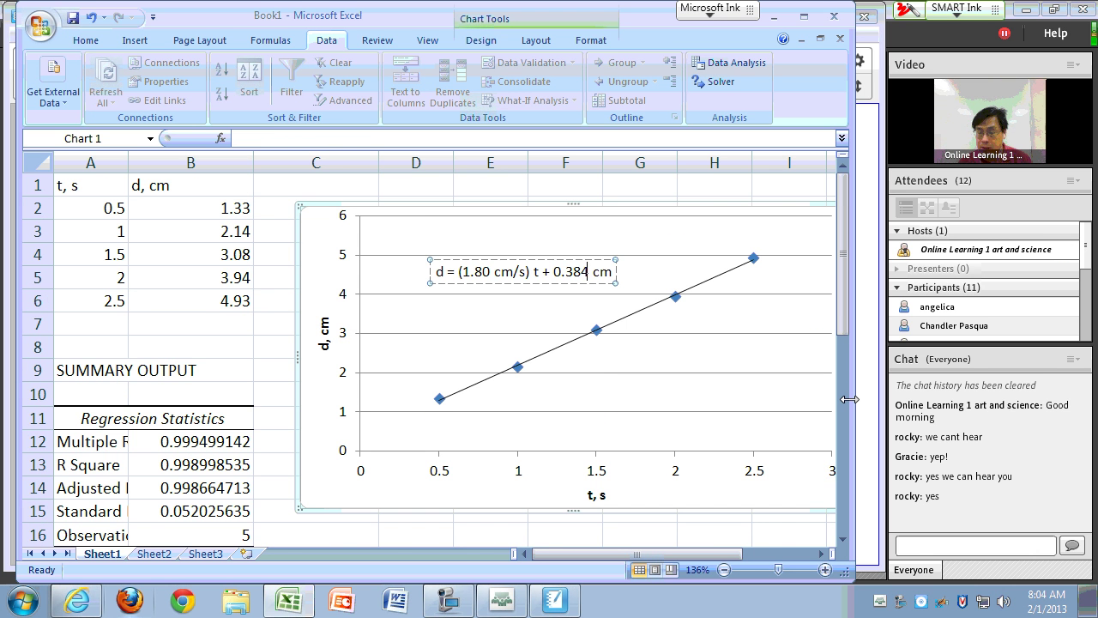
key(BackSpace)
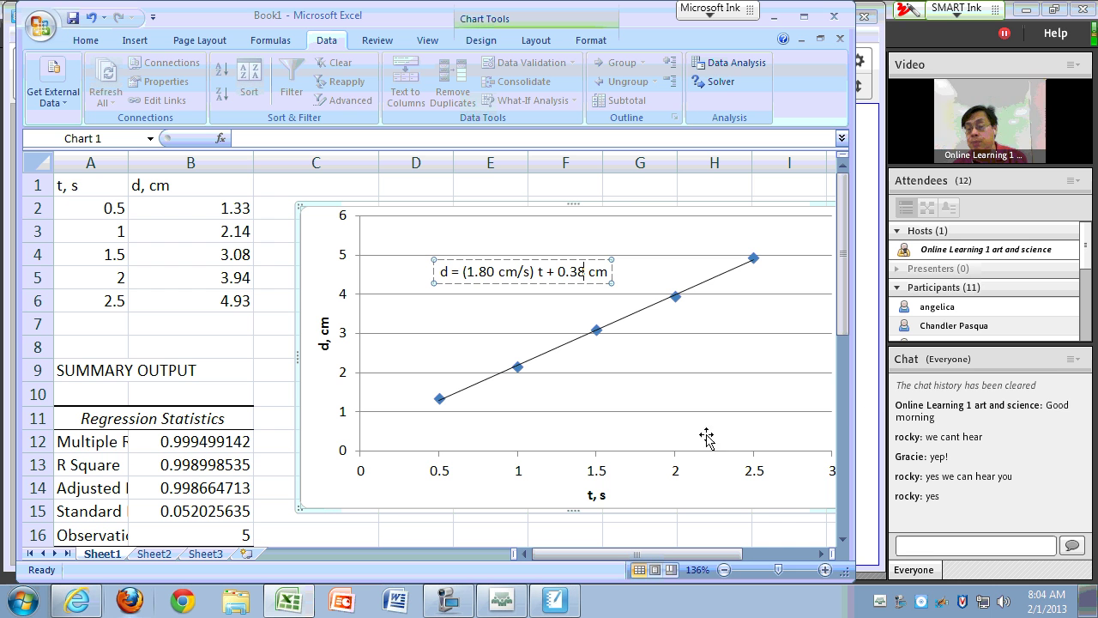
click(508, 307)
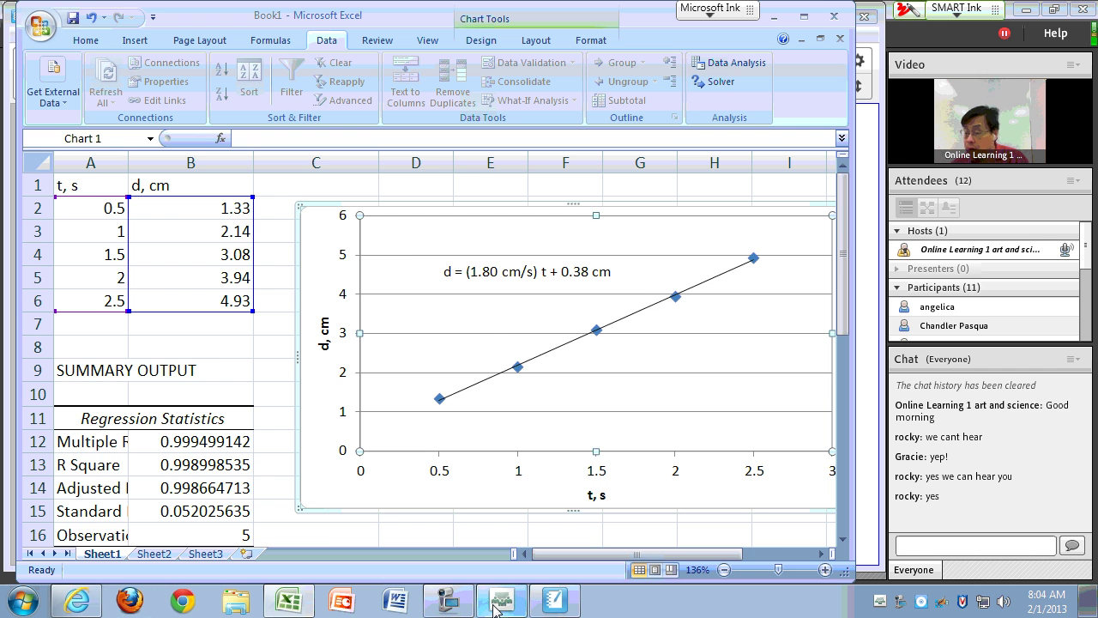
Switch to SMART Notebook and erase the red ink lines drawn over the temperature graph's data points.
click(571, 604)
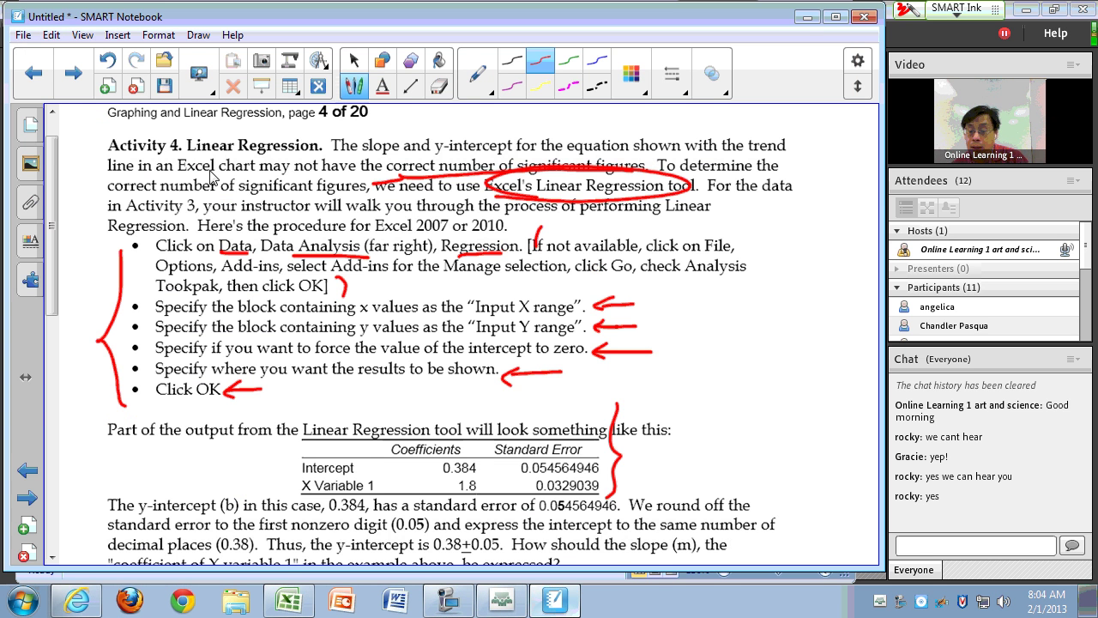
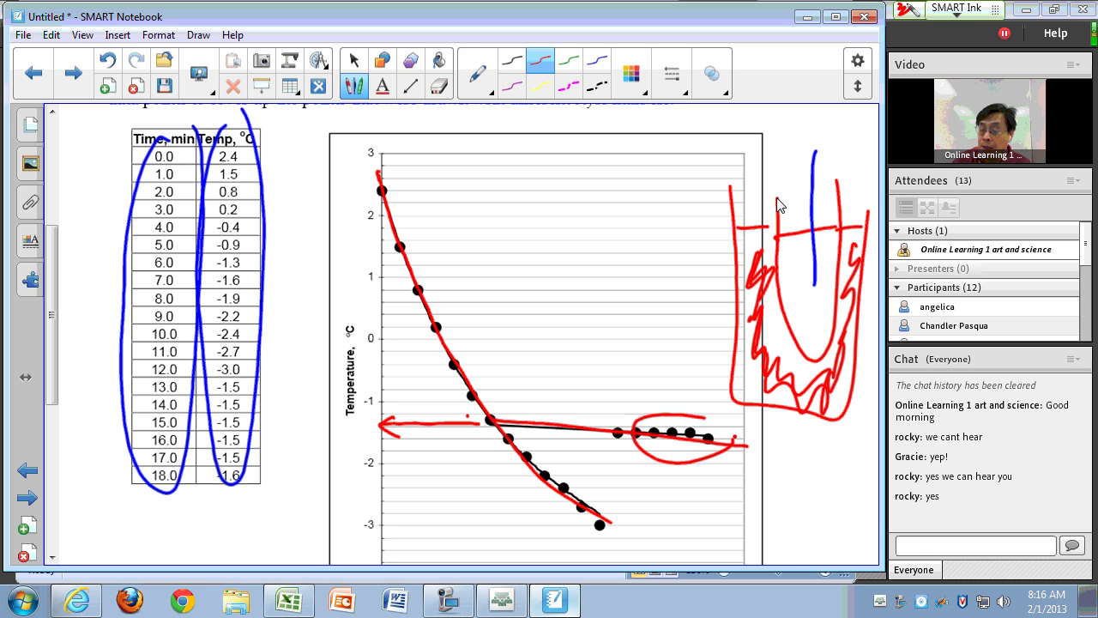
mouse_move(392, 168)
mouse_down()
mouse_move(385, 252)
mouse_move(448, 412)
mouse_move(627, 504)
mouse_move(424, 429)
mouse_move(738, 442)
mouse_up()
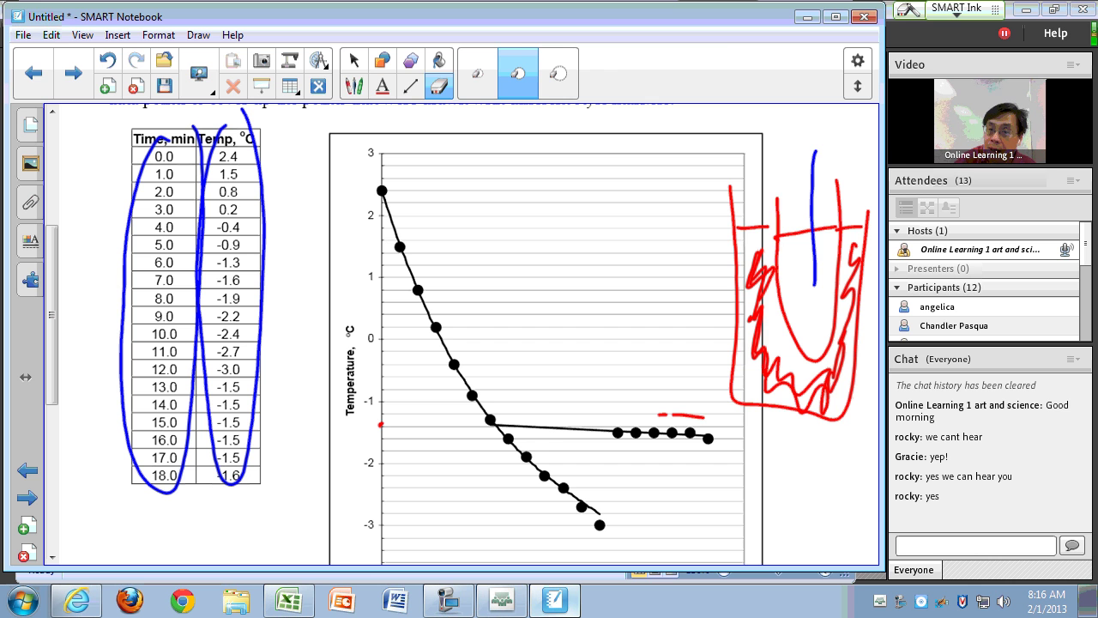
Trace the falling curve and the nearly flat line of the temperature graph in red ink and erase the strokes again.
mouse_move(378, 213)
mouse_down()
mouse_move(465, 374)
mouse_move(629, 541)
mouse_up()
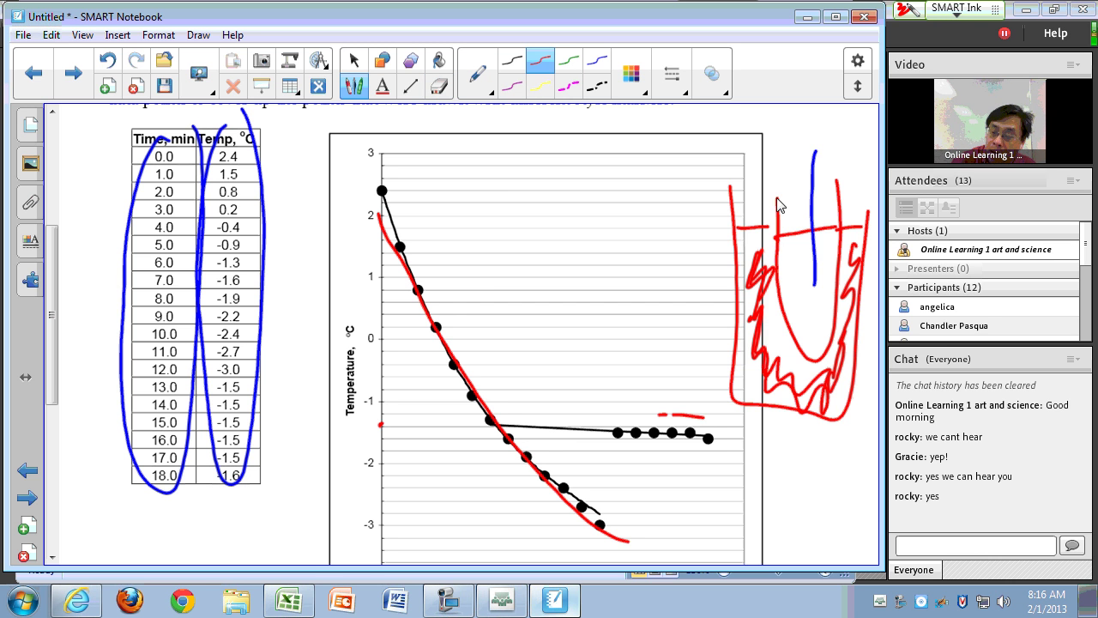
drag(457, 423, 729, 449)
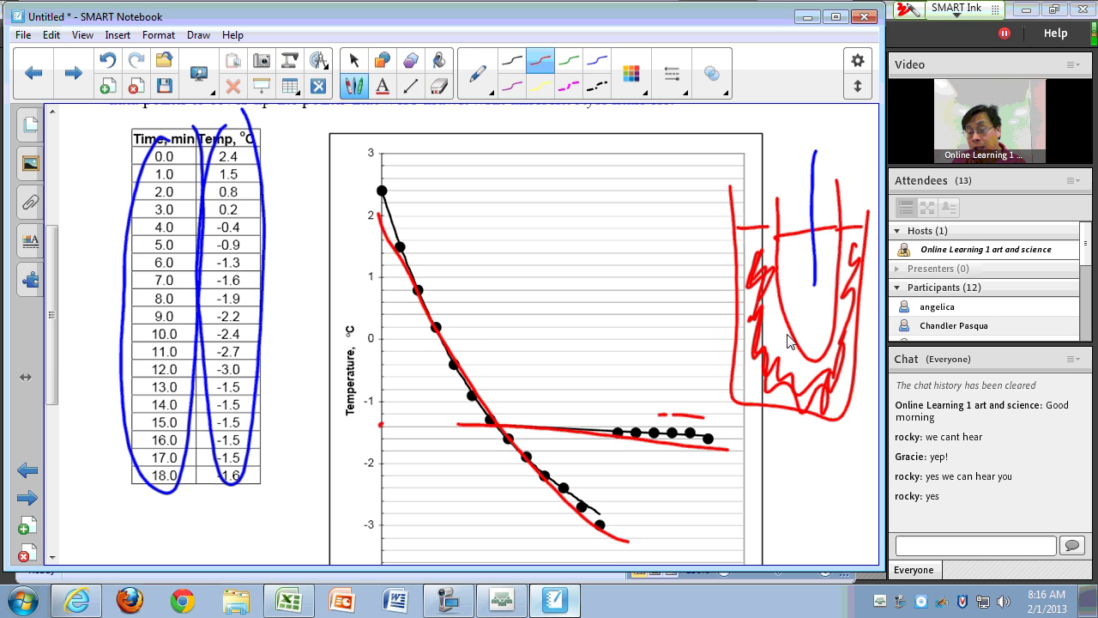
click(438, 86)
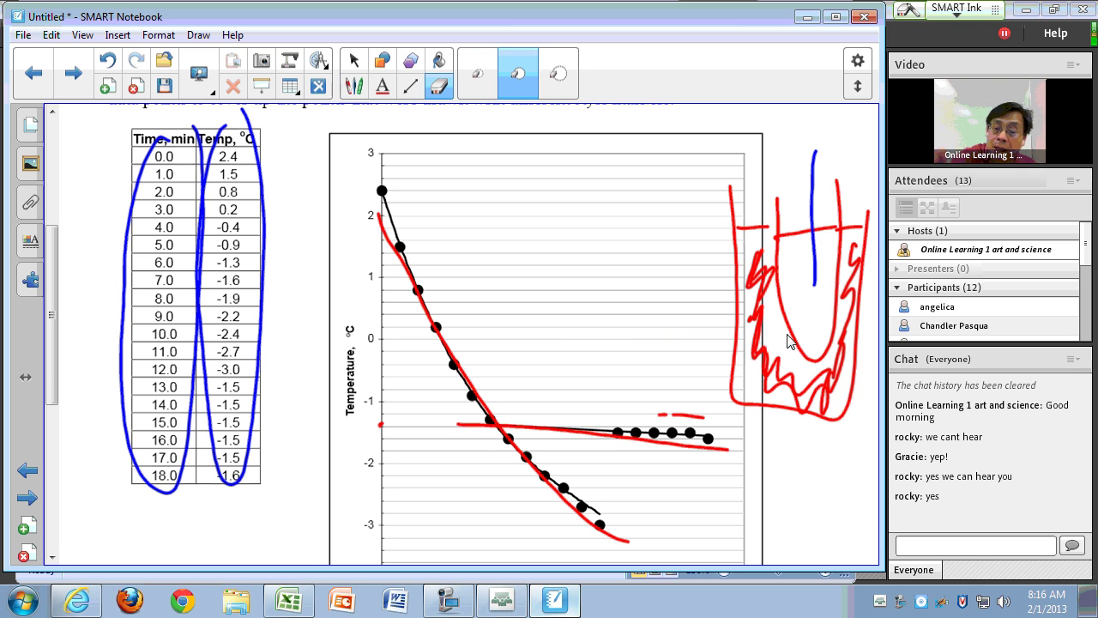
mouse_move(375, 209)
mouse_down()
mouse_move(542, 453)
mouse_move(625, 530)
mouse_move(664, 431)
mouse_move(696, 478)
mouse_move(556, 428)
mouse_up()
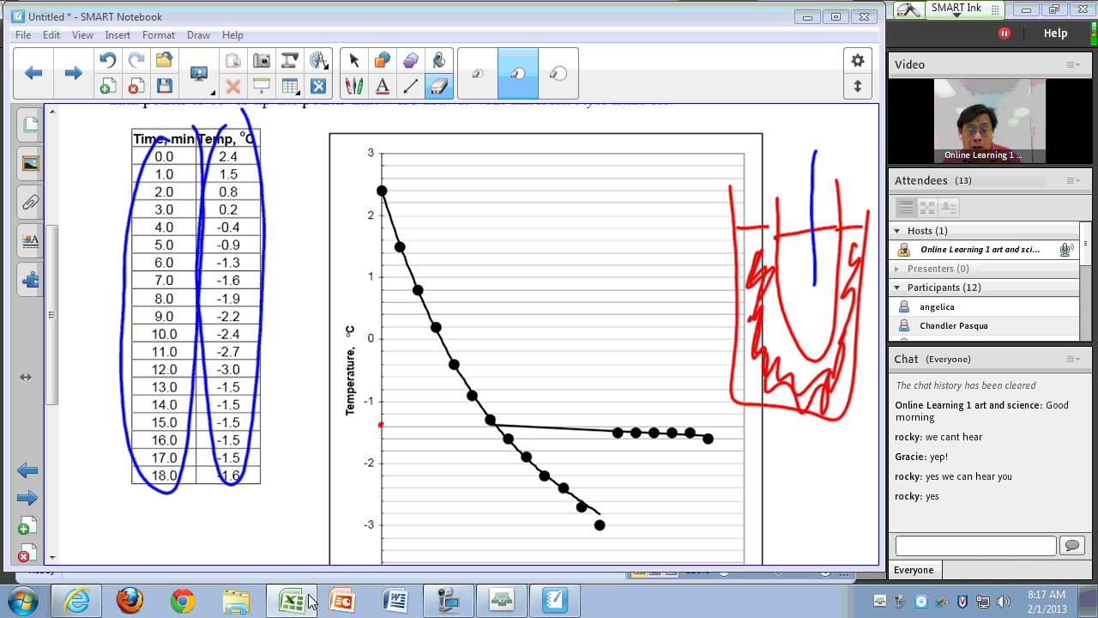
Switch to Excel and open Sheet2 with the time and temperature data.
click(307, 600)
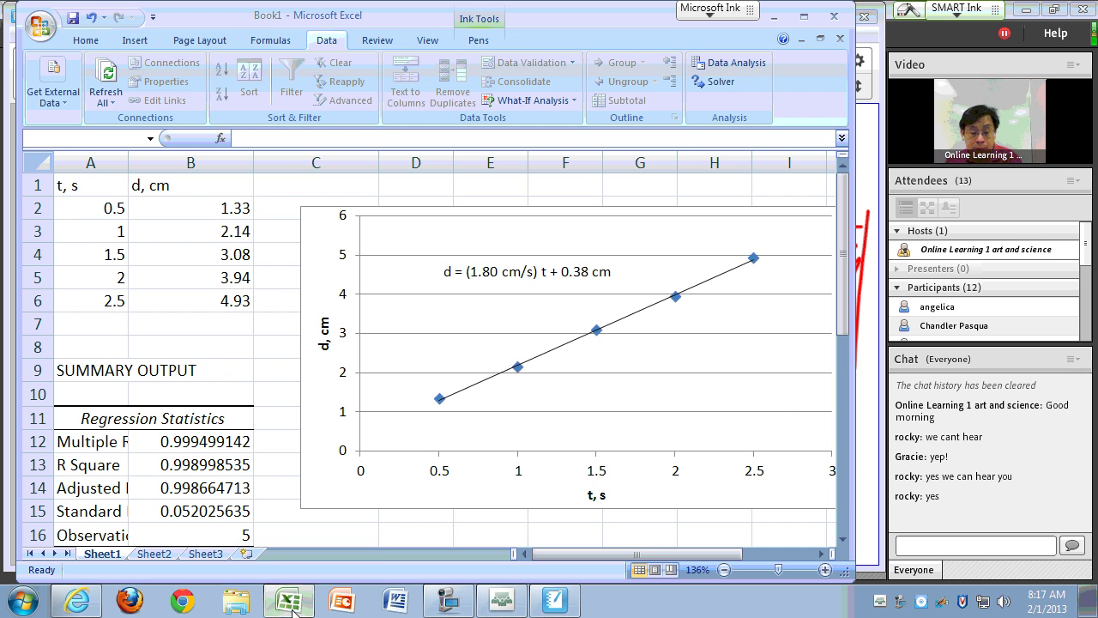
click(157, 554)
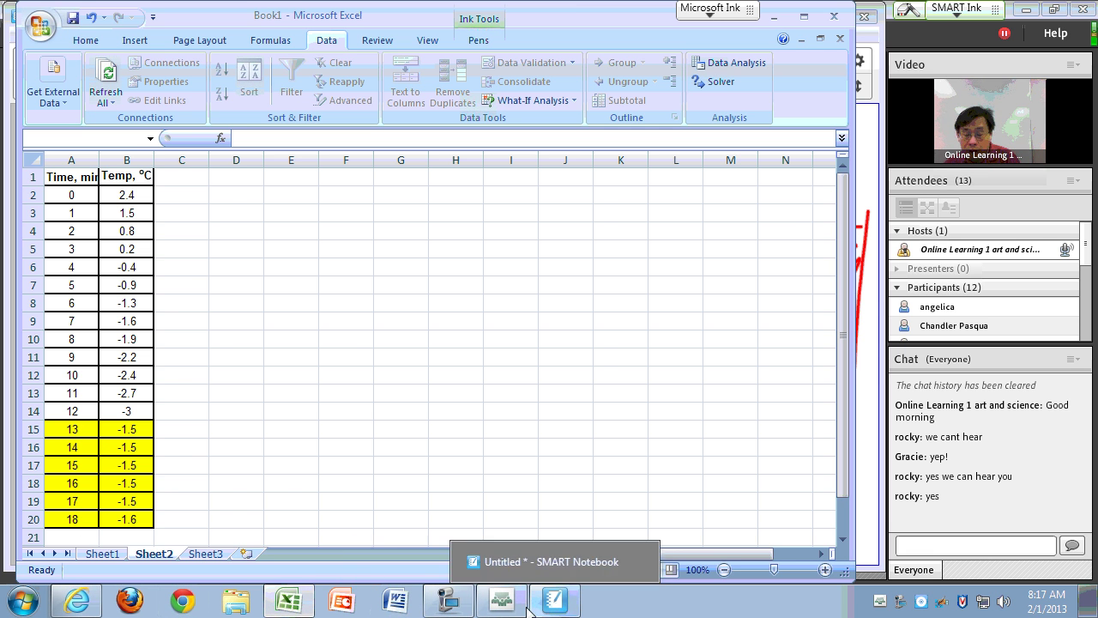
Switch to SMART Notebook, circle the flat-line data points in red ink and draw an arrowhead on the line pointing back toward the curve.
click(566, 562)
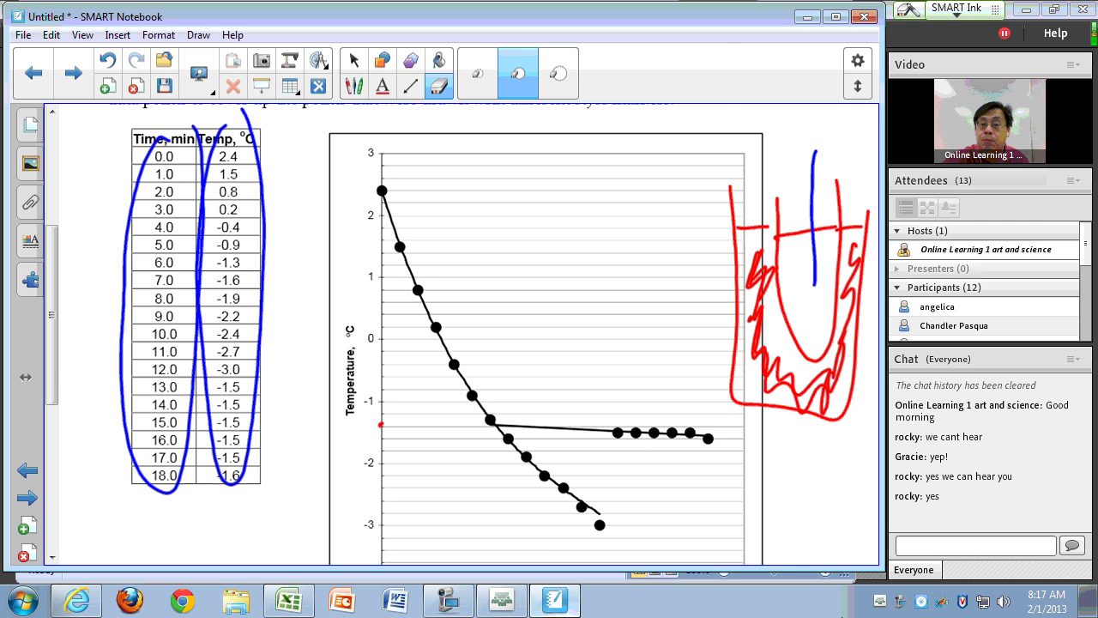
mouse_move(729, 438)
mouse_down()
mouse_move(645, 414)
mouse_move(723, 441)
mouse_up()
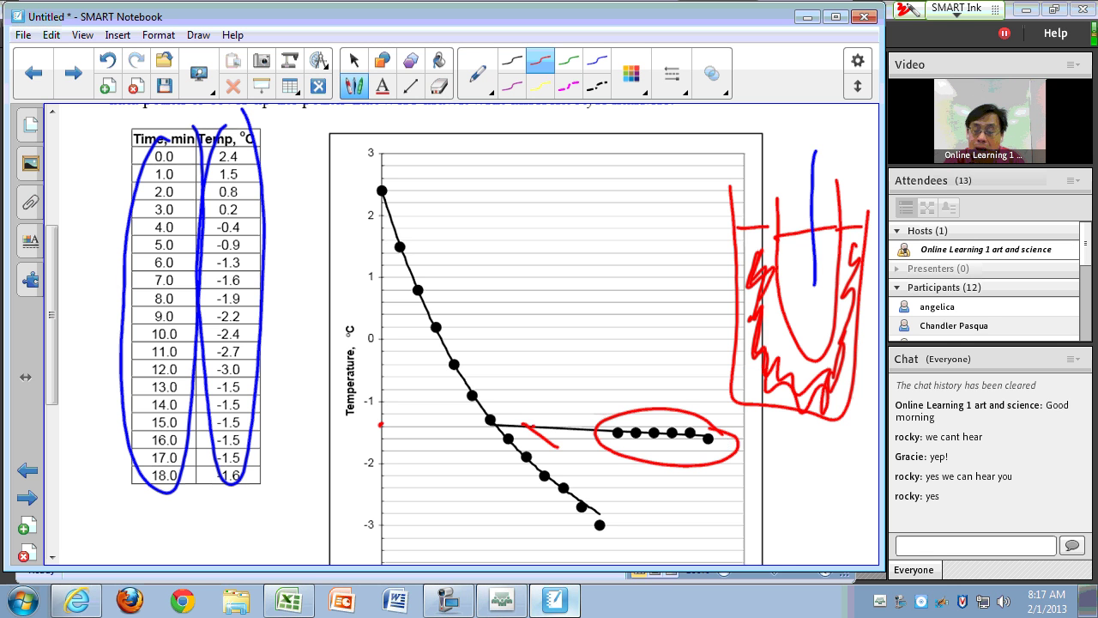
drag(557, 411, 530, 423)
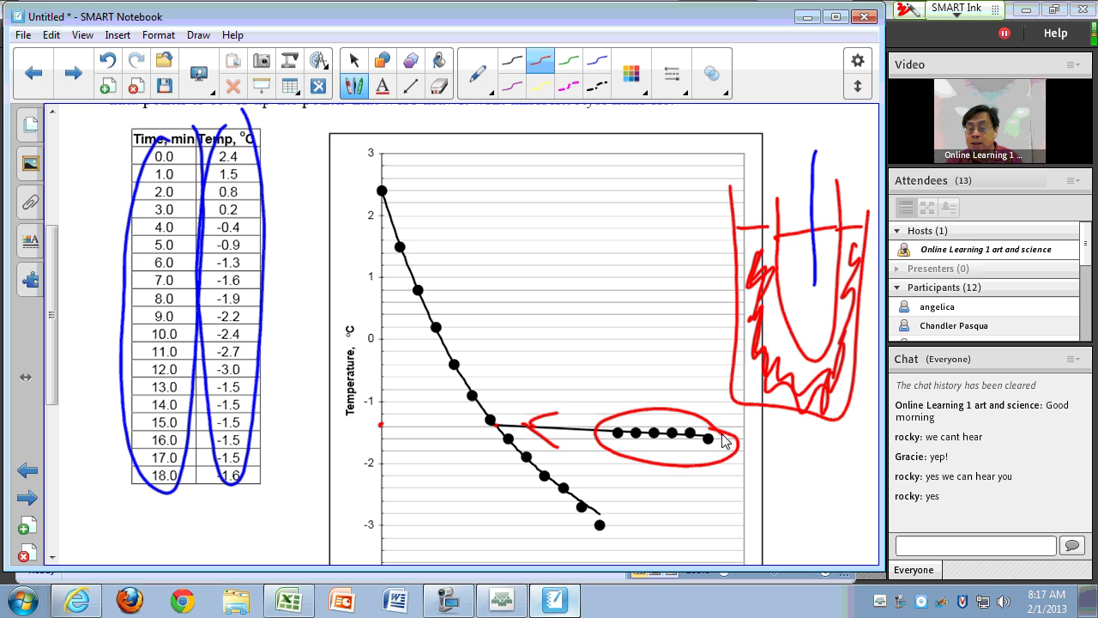
Handwrite "forecast" in red ink above the arrowhead and the circled data points.
drag(542, 378, 540, 403)
drag(527, 400, 612, 391)
drag(631, 379, 670, 362)
drag(659, 359, 685, 349)
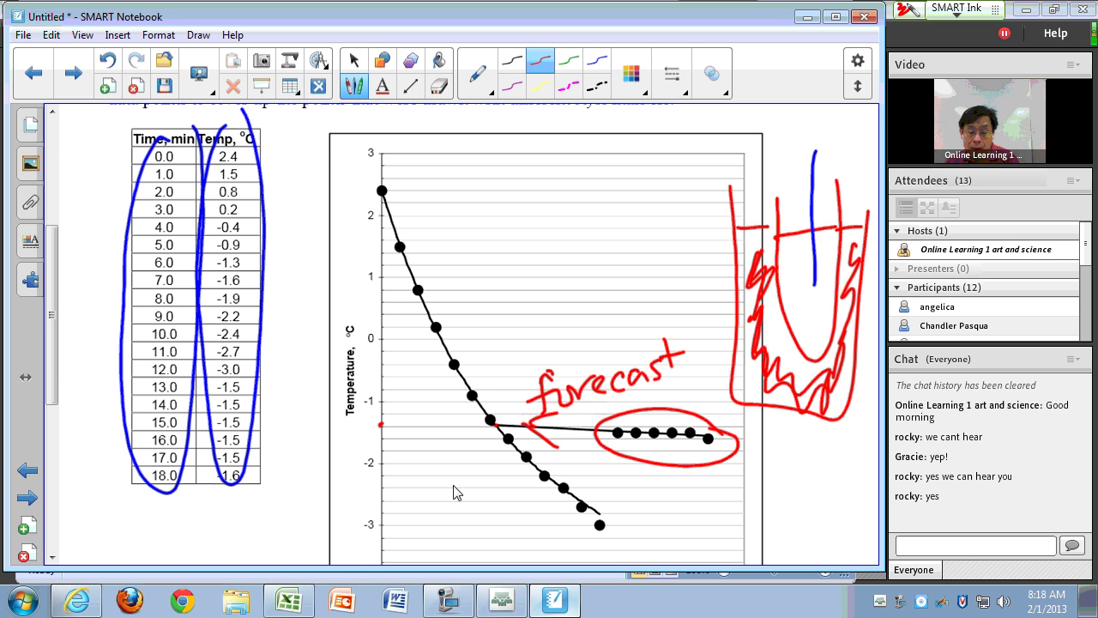
Switch to Excel and insert an empty markers-only scatter chart on Sheet2, starting from blank cell D2.
click(288, 601)
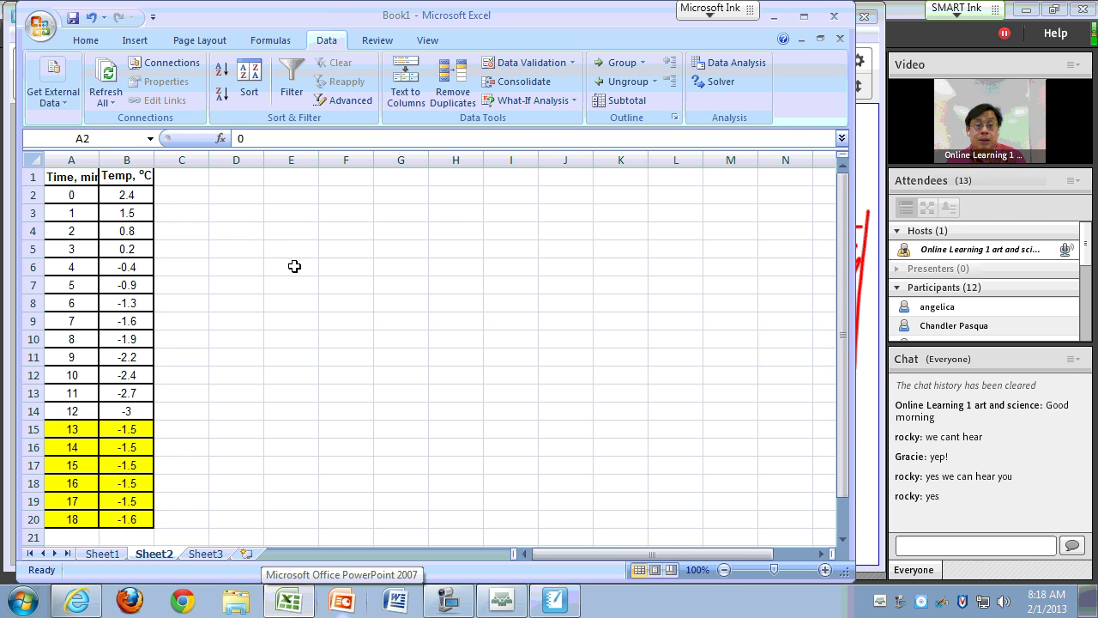
click(294, 266)
click(233, 197)
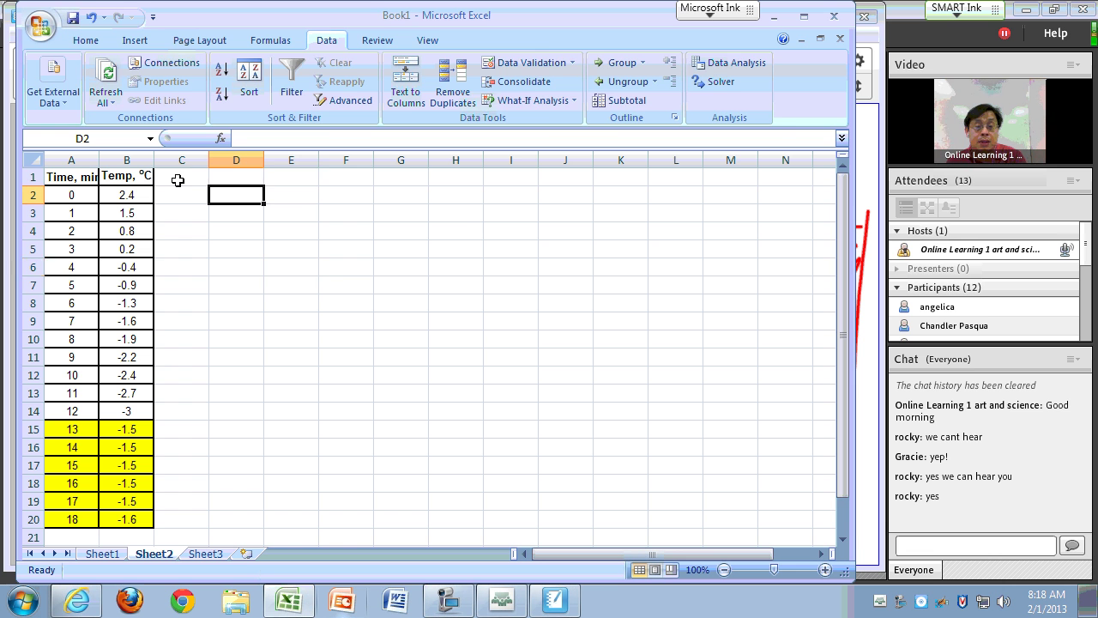
click(135, 40)
click(481, 86)
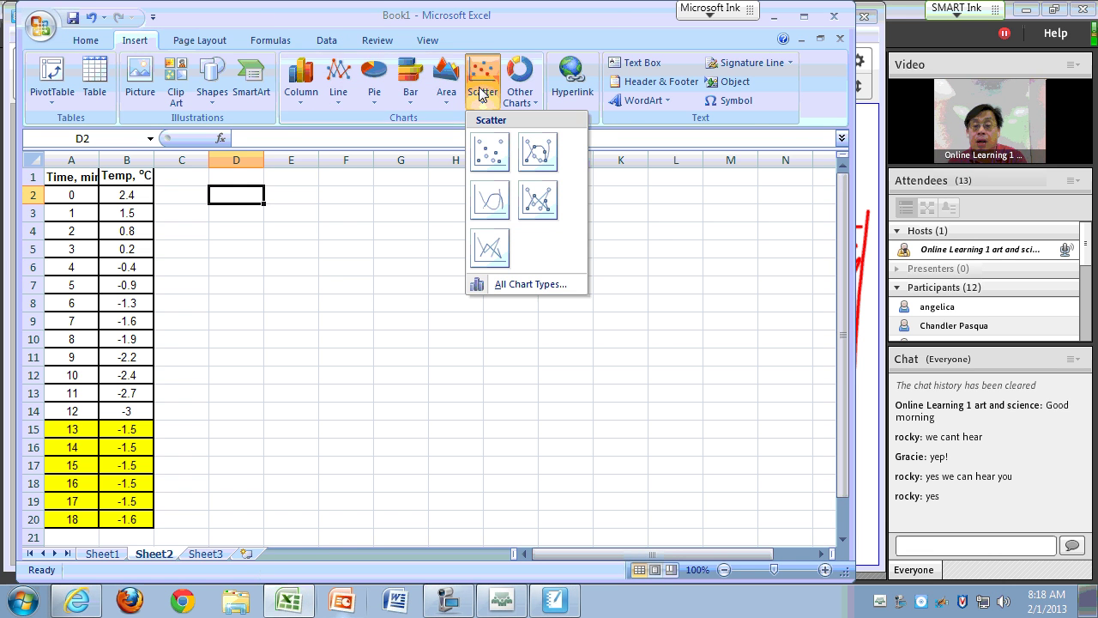
click(489, 152)
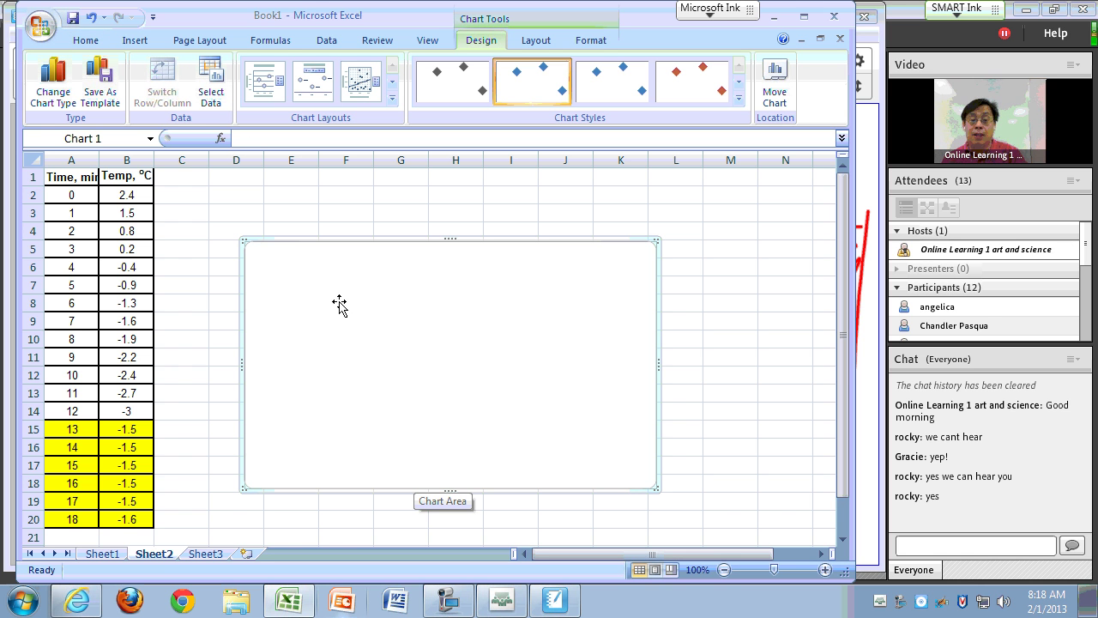
Add a chart series with the times in A2:A14 as X values and the temperatures in B2:B14 as Y values.
click(209, 91)
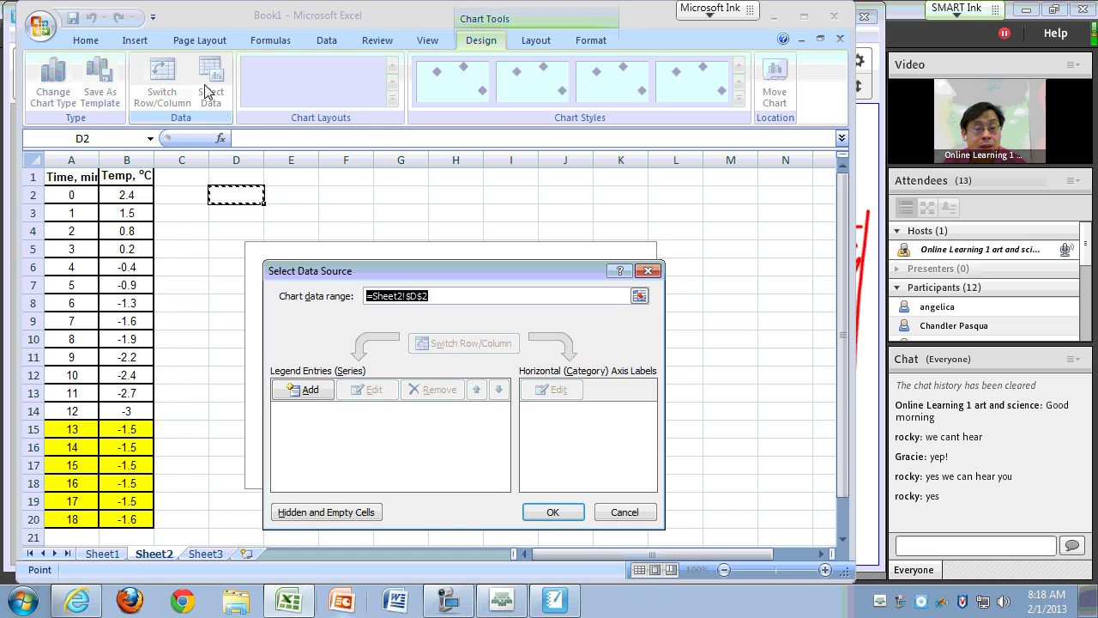
click(307, 391)
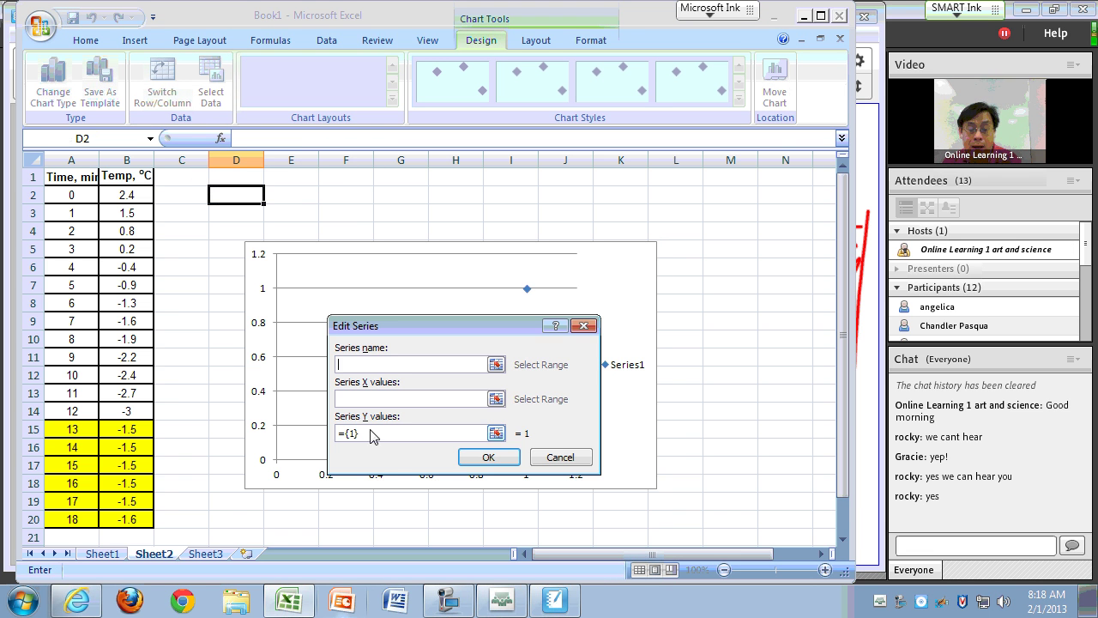
click(496, 399)
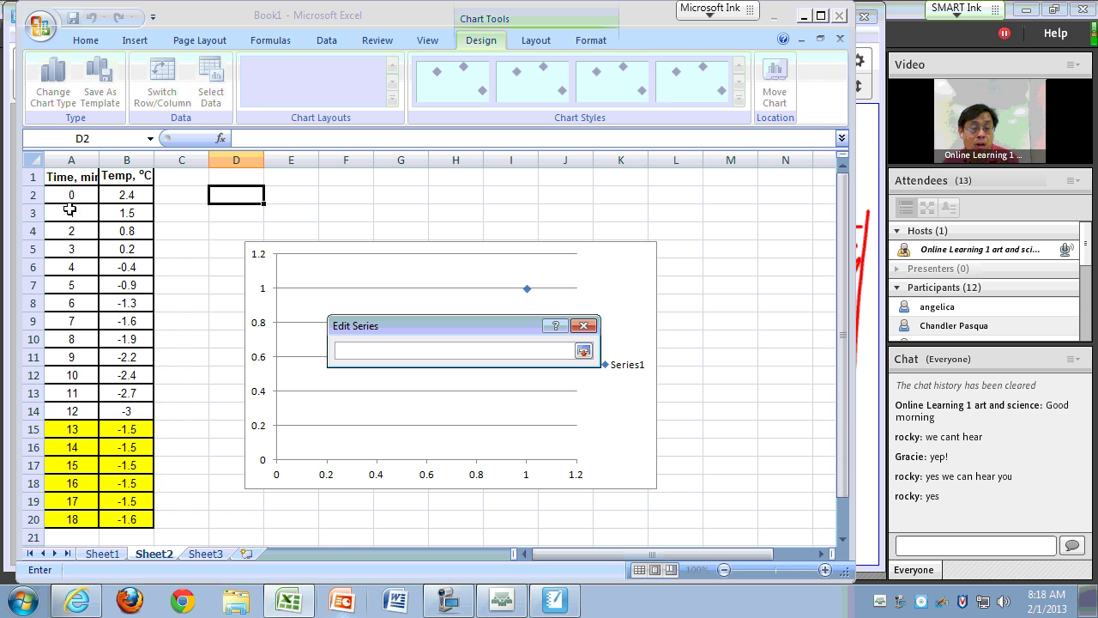
drag(72, 196, 73, 402)
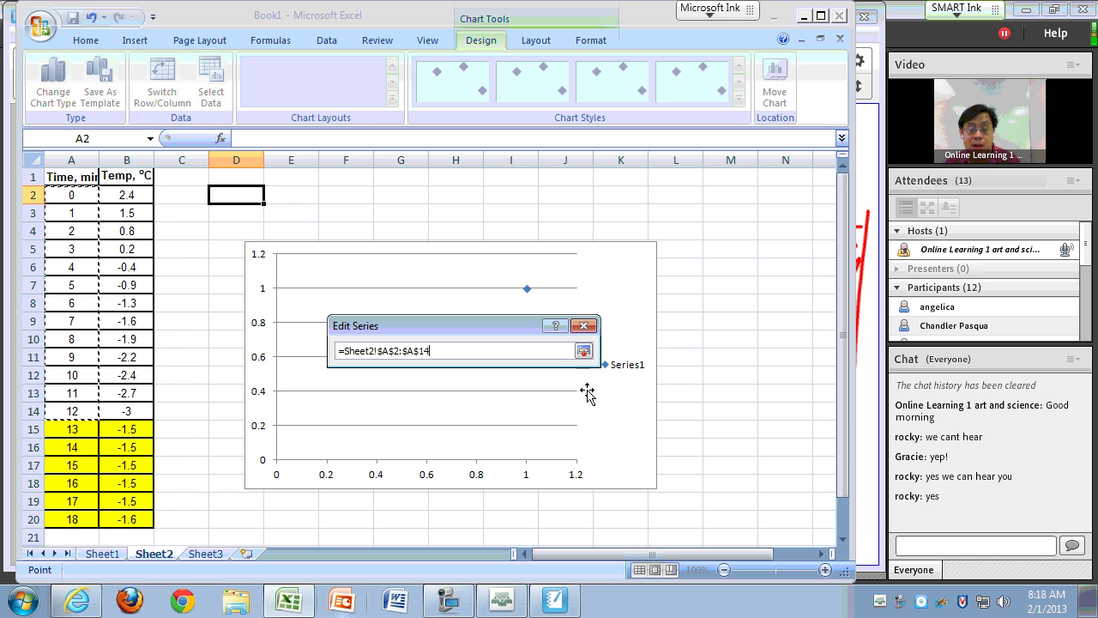
click(583, 351)
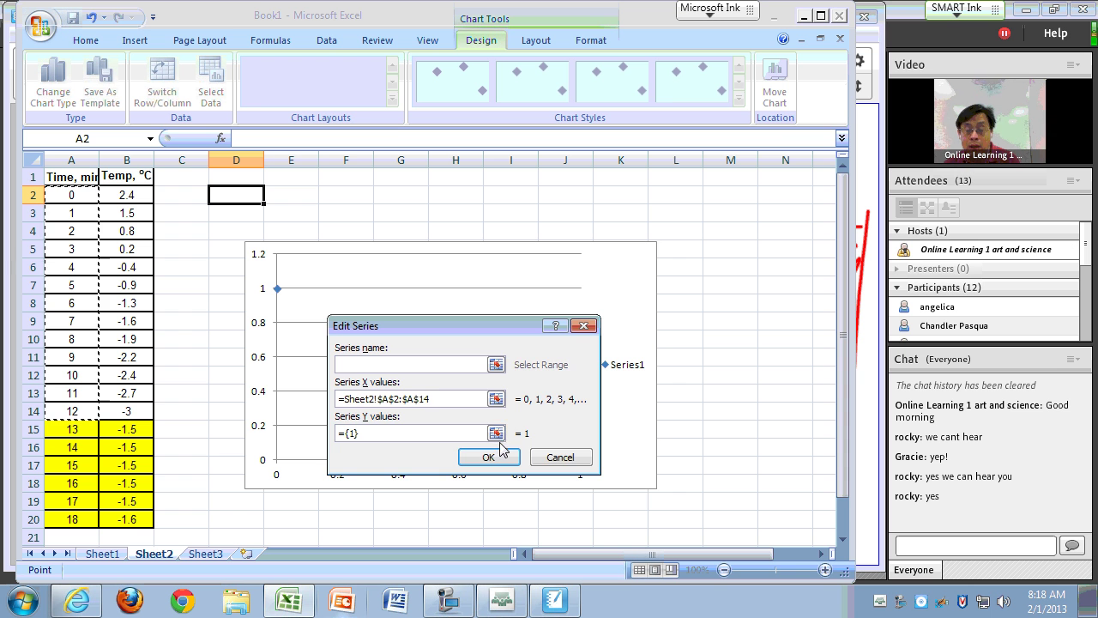
click(496, 433)
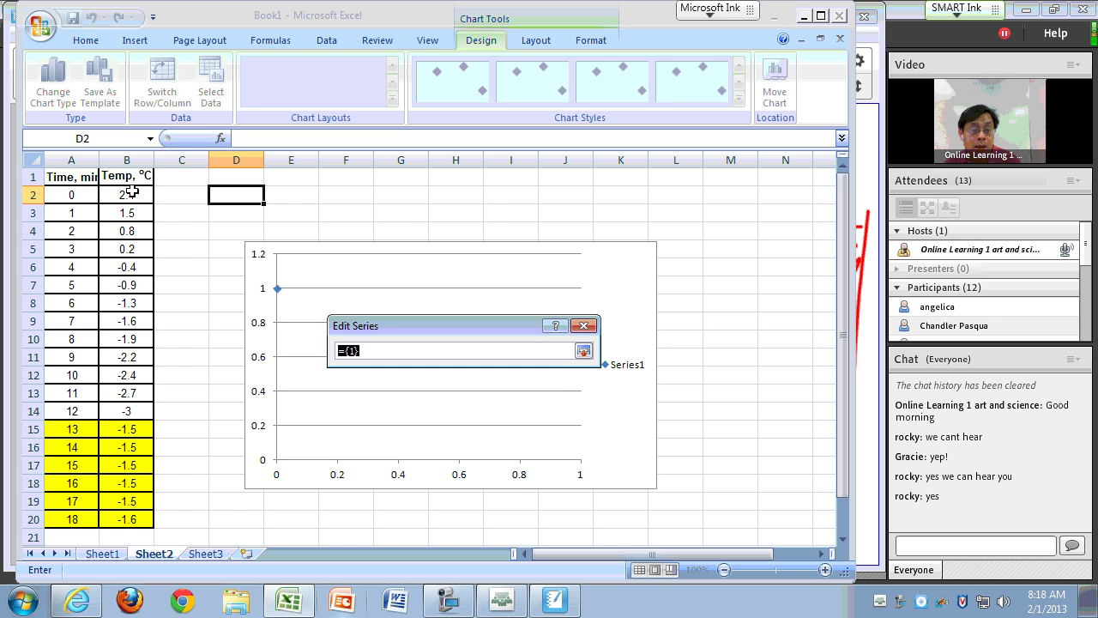
drag(130, 193, 139, 409)
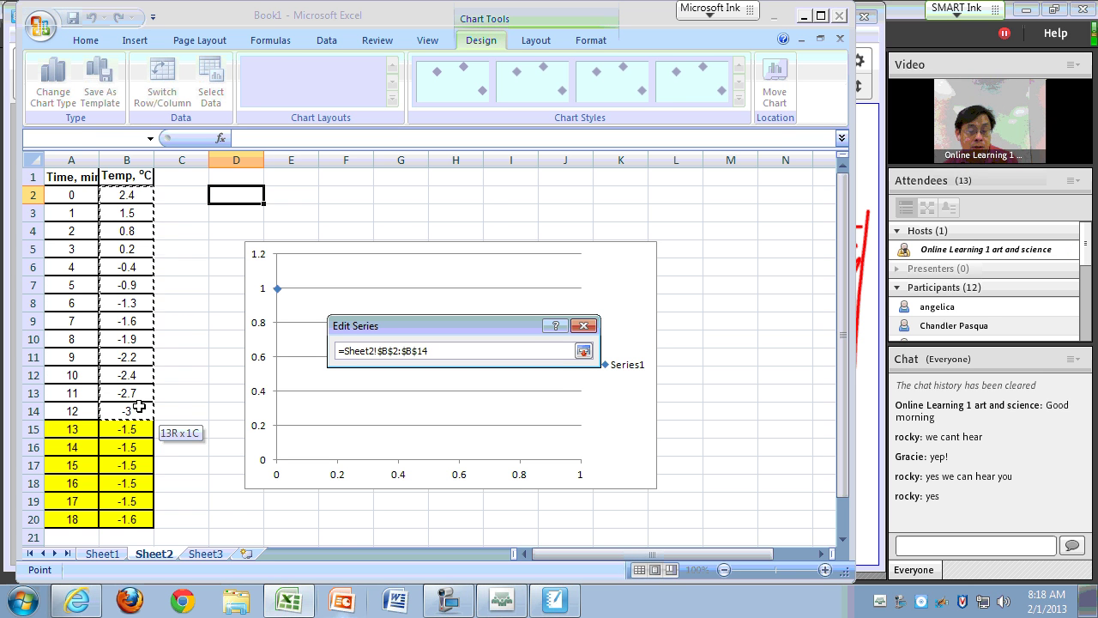
click(583, 351)
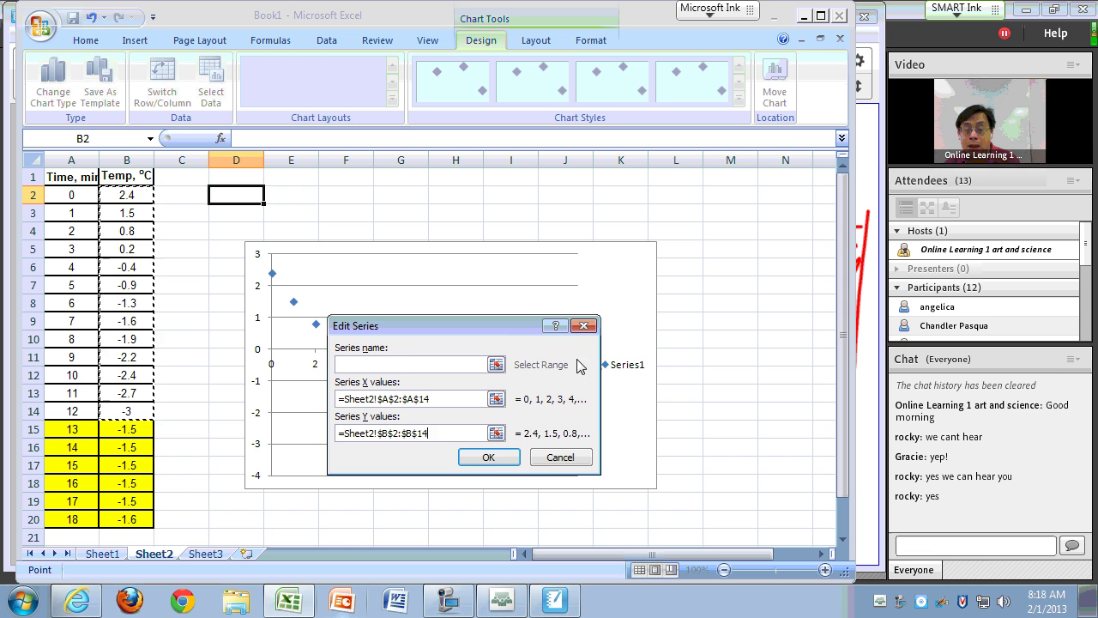
click(493, 459)
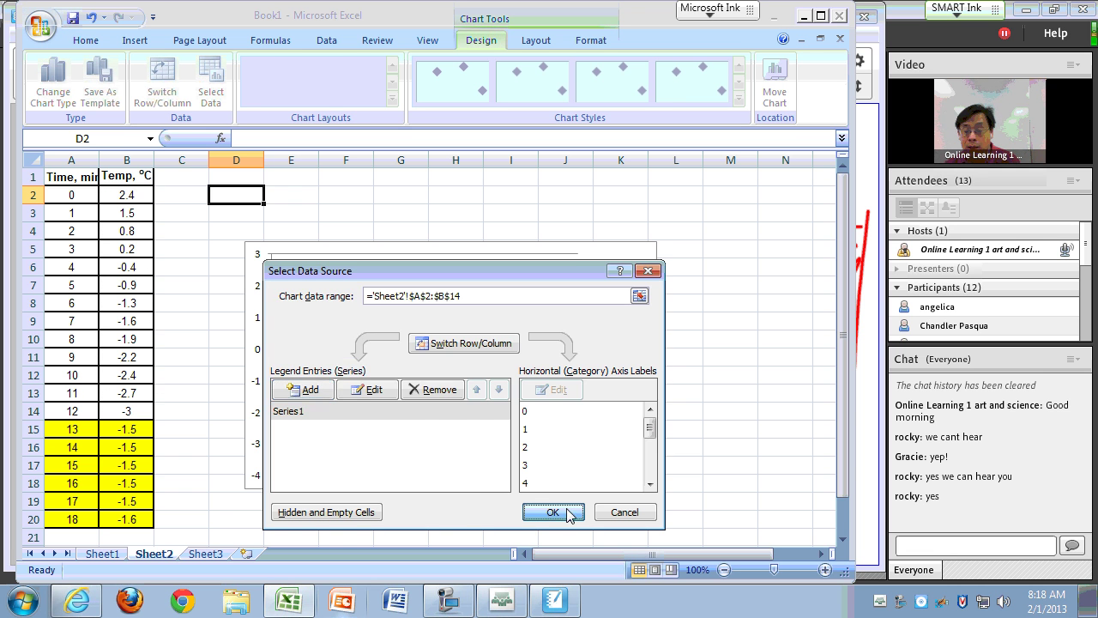
click(553, 512)
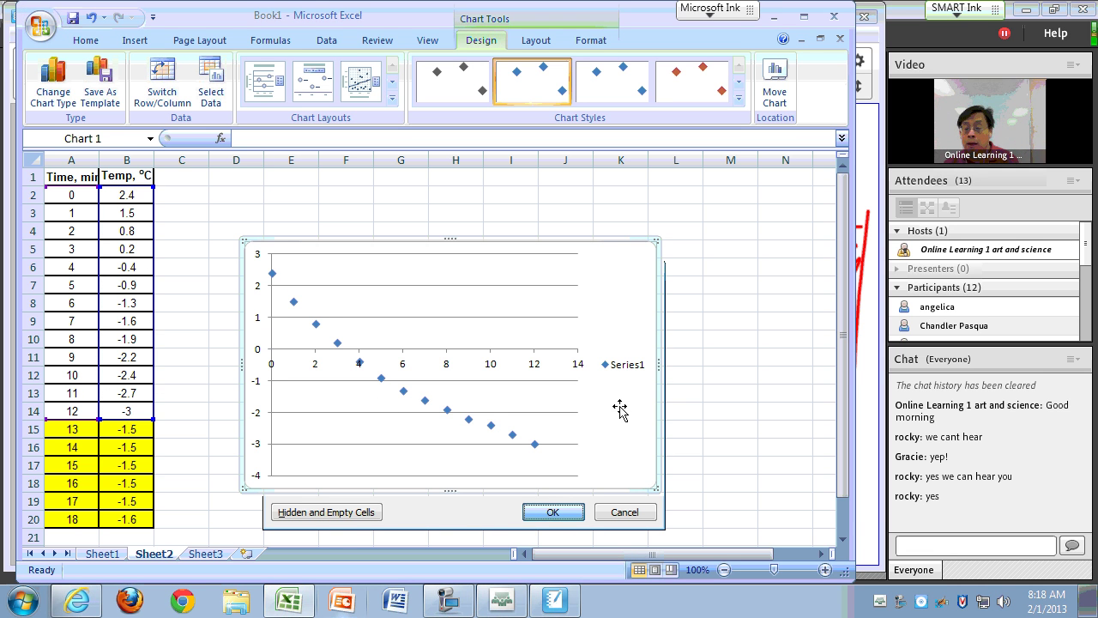
Delete the chart's legend and move the chart up to about row 2, beside the data columns.
click(624, 373)
key(Delete)
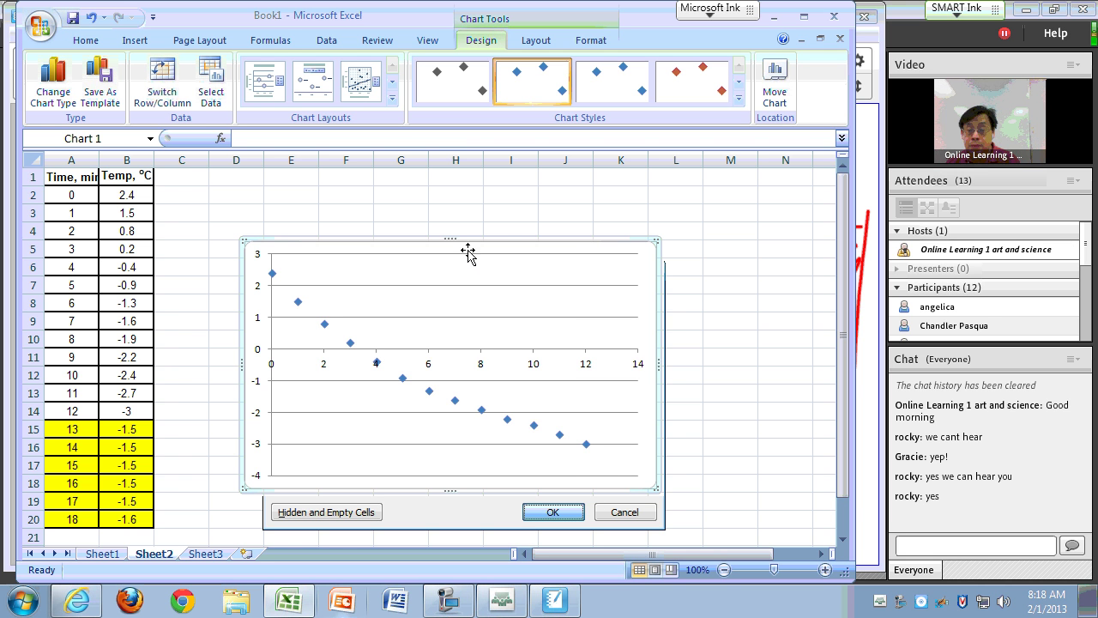
drag(466, 250, 448, 203)
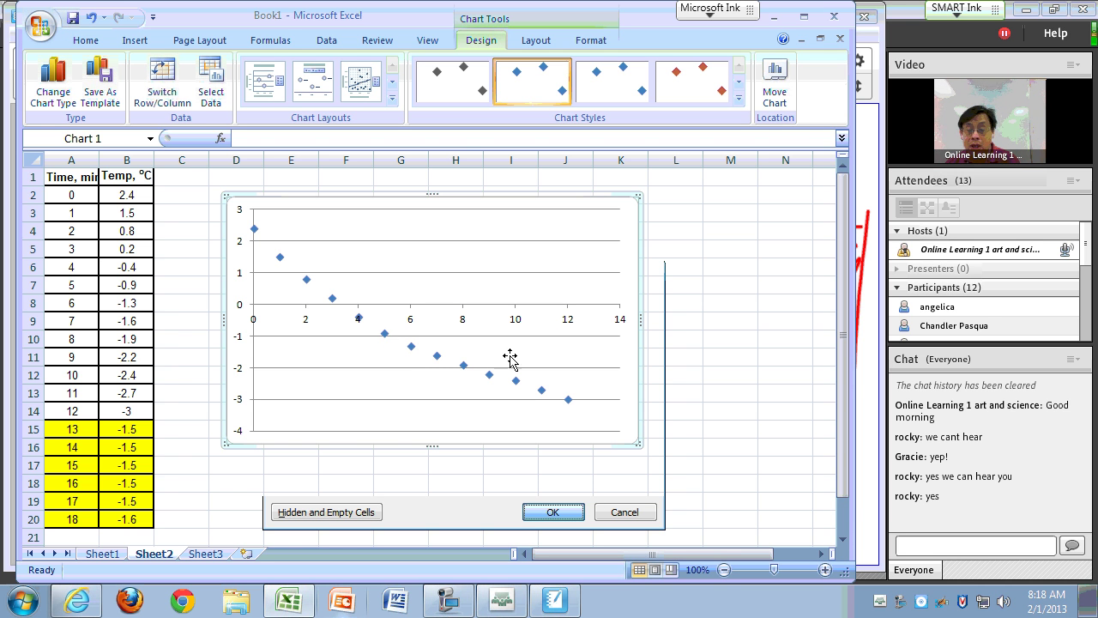
Add a third-order polynomial trendline to the A2:A14 time and temperature series.
mouse_move(386, 336)
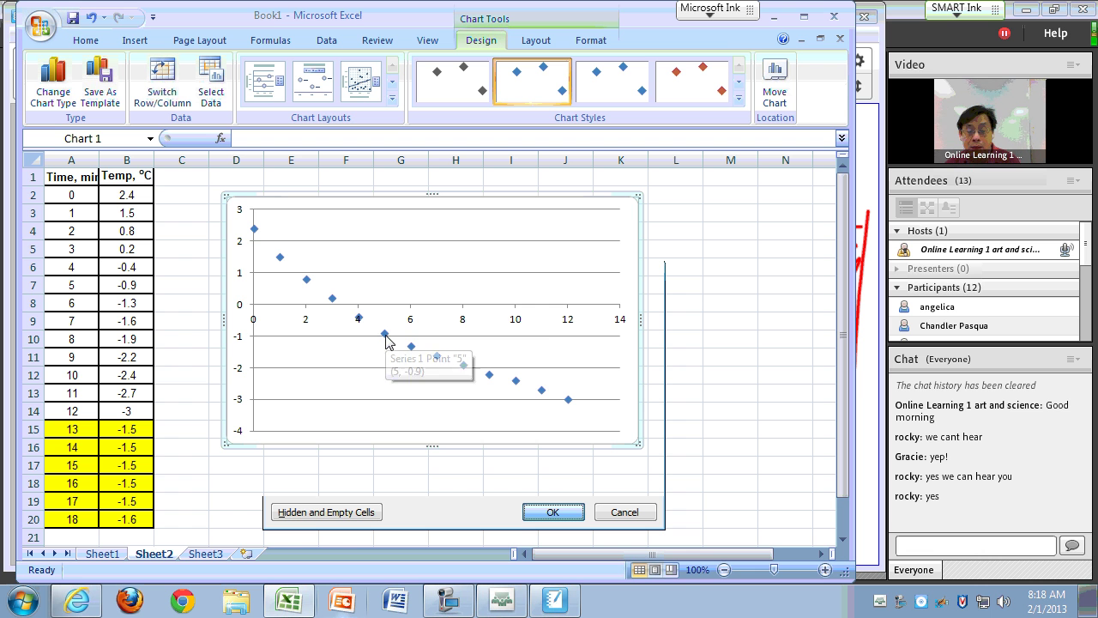
right_click(386, 334)
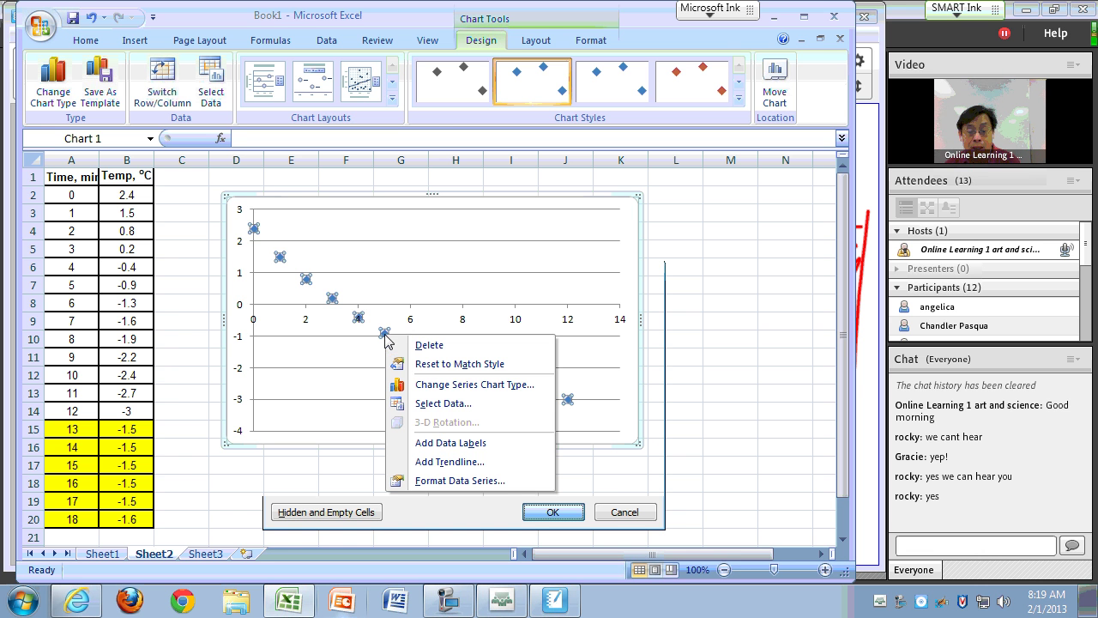
click(432, 460)
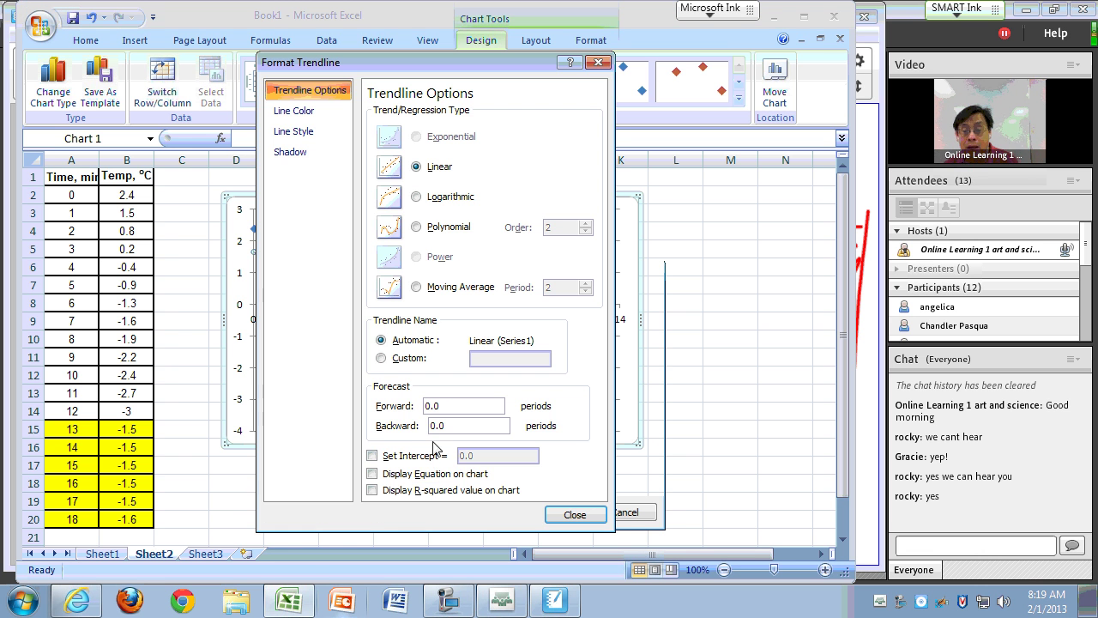
click(416, 230)
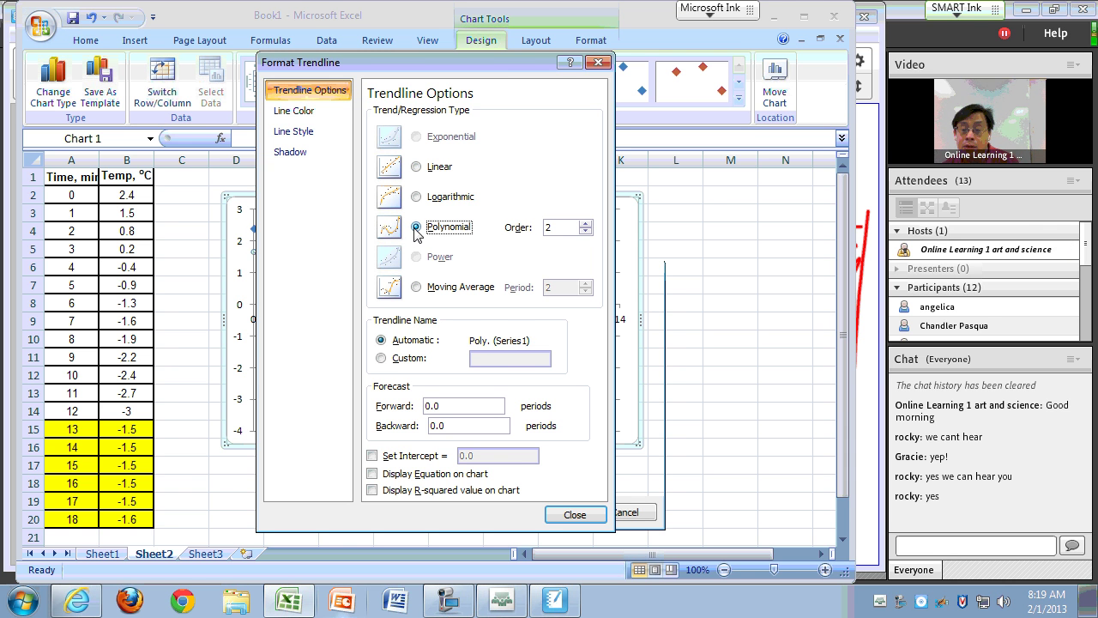
drag(440, 58, 271, 58)
click(415, 224)
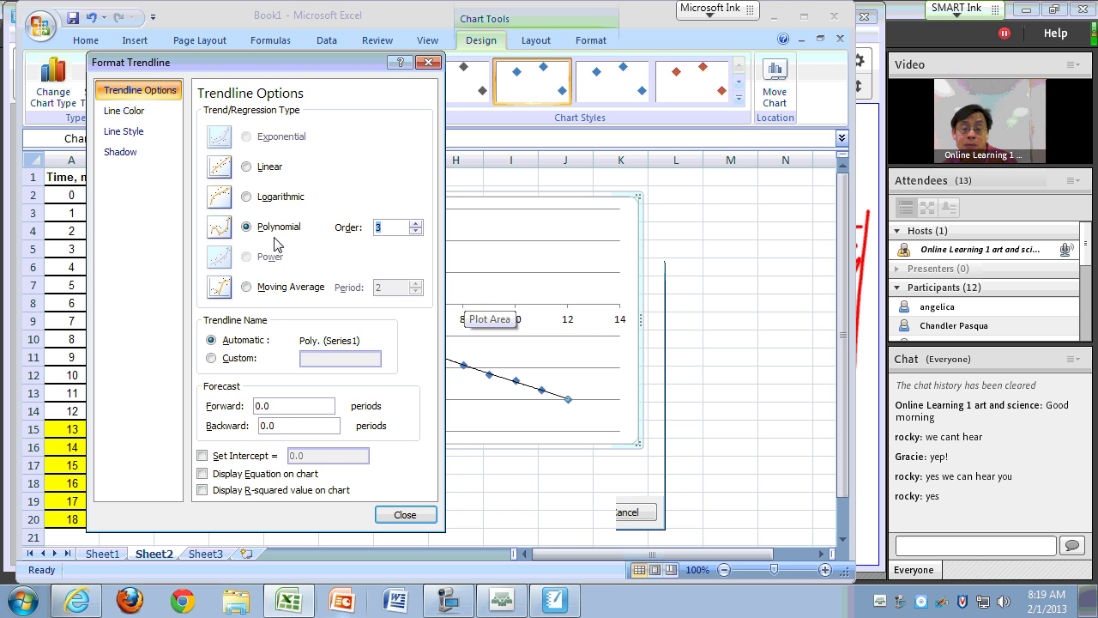
drag(254, 64, 177, 62)
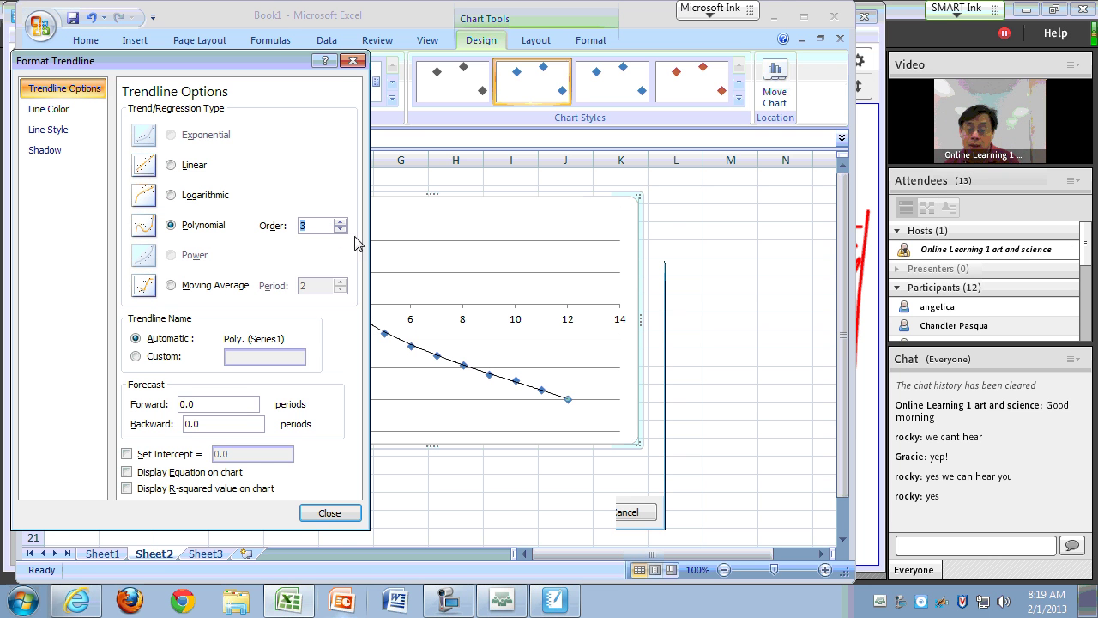
drag(253, 59, 297, 94)
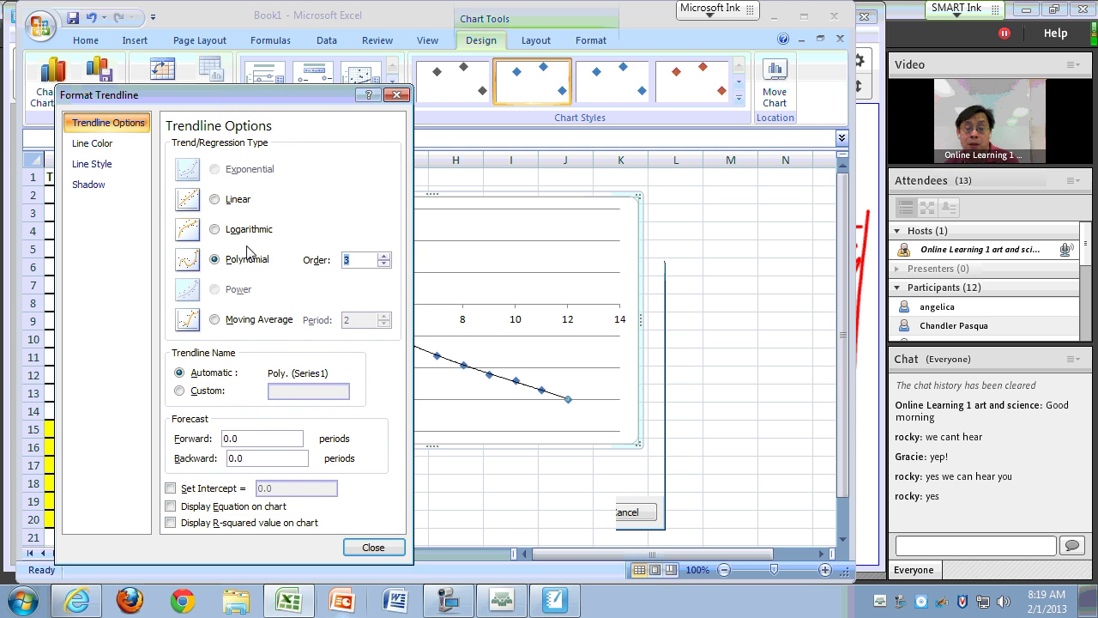
click(374, 549)
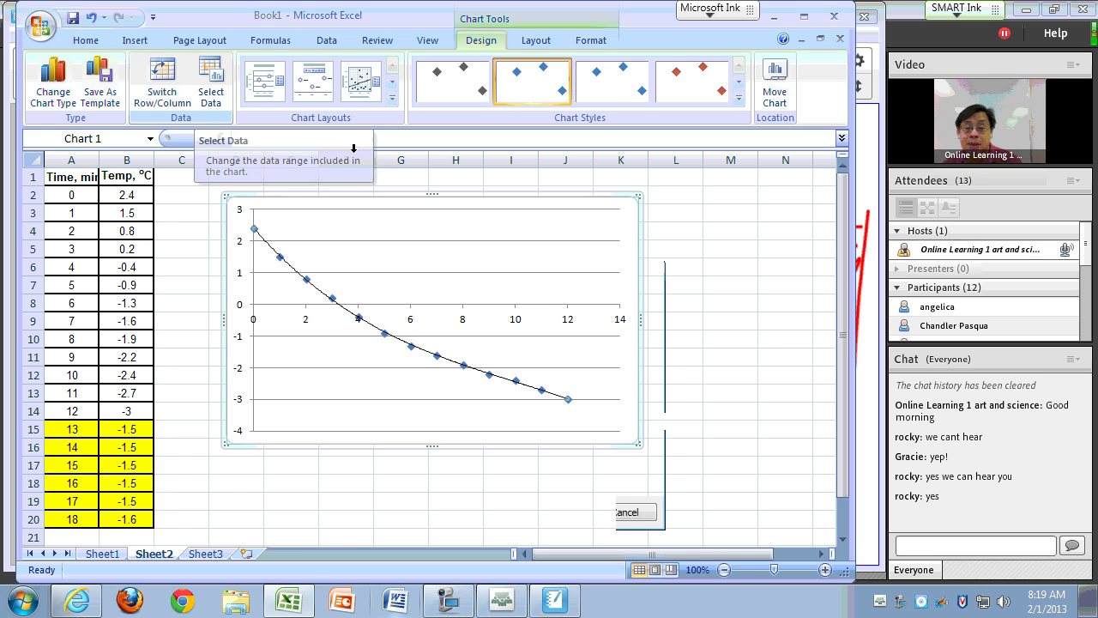
Start a second chart series with the times in A15:A20 as its X values.
click(617, 228)
click(208, 88)
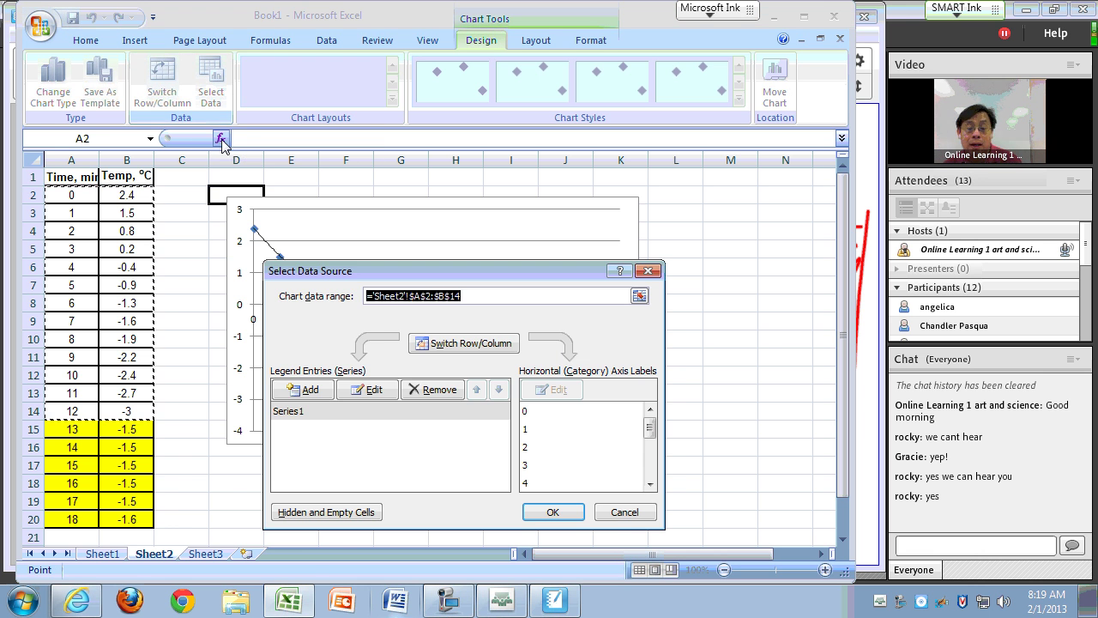
click(311, 391)
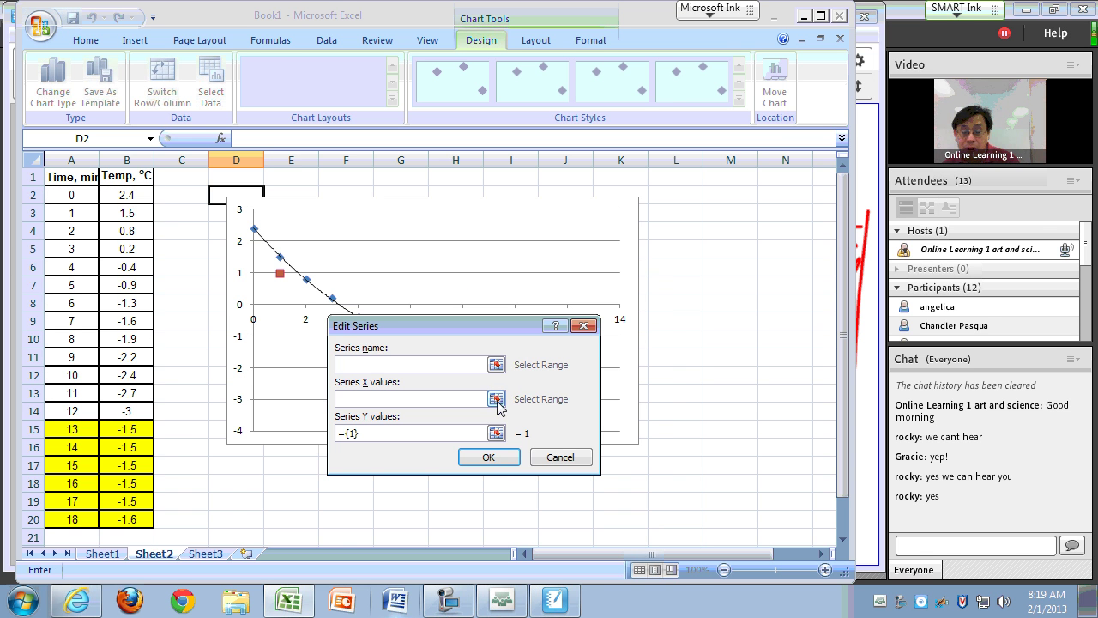
click(496, 399)
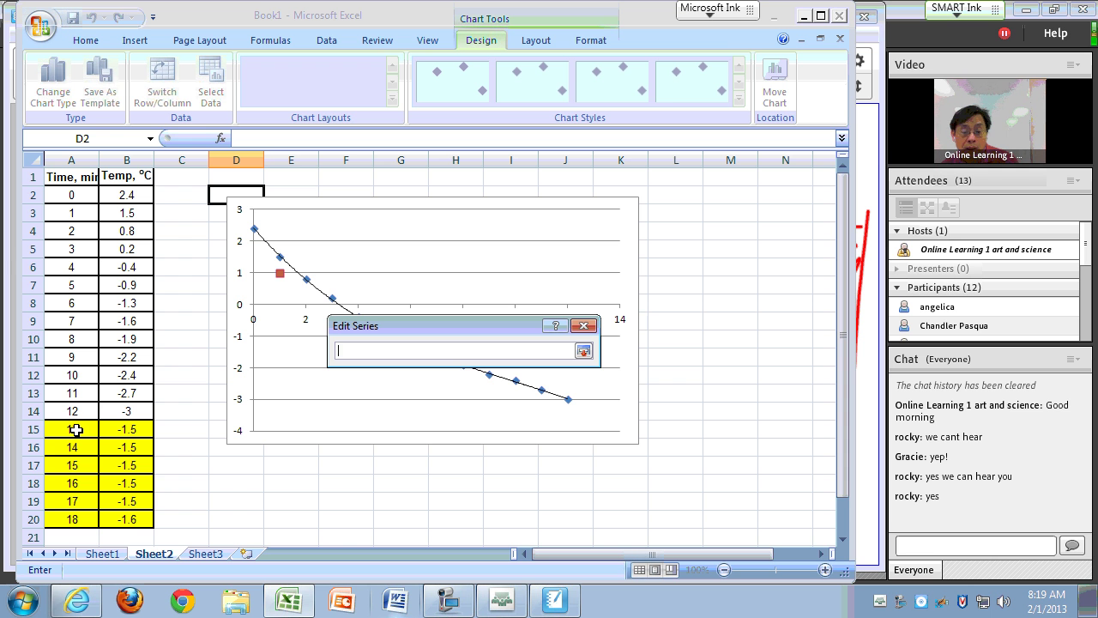
click(583, 351)
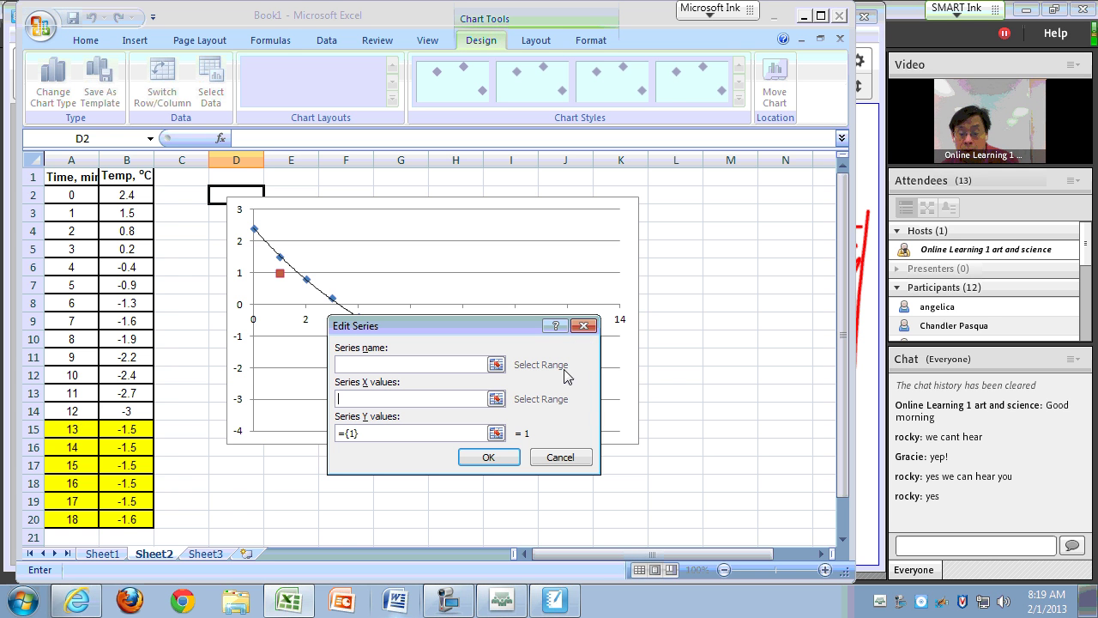
click(496, 400)
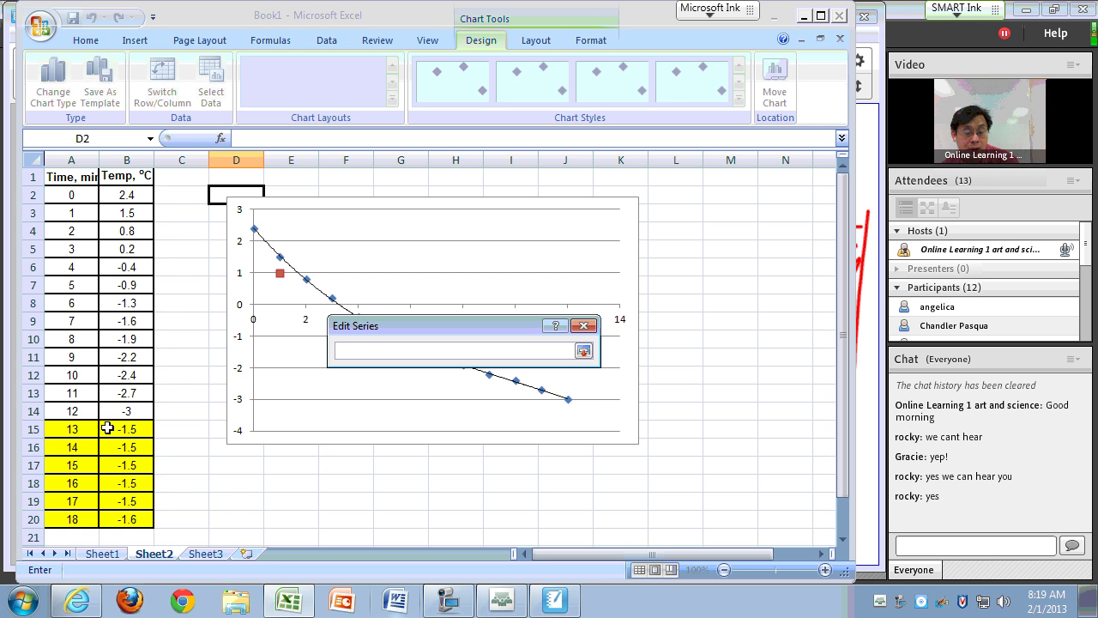
drag(54, 432, 74, 518)
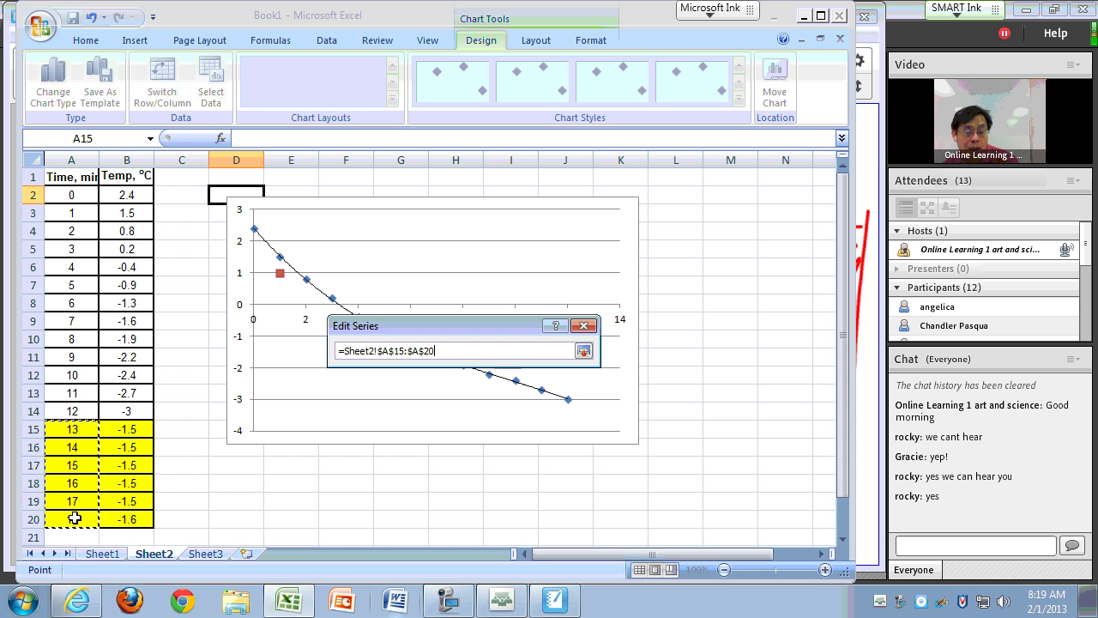
click(583, 351)
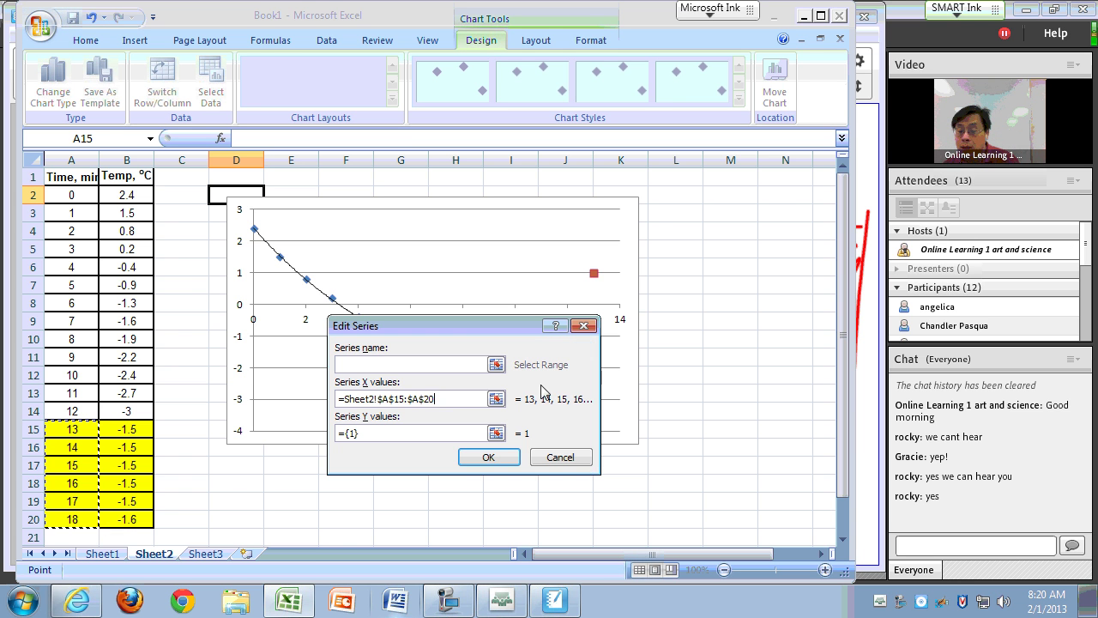
Set the second series' Y values to the temperatures in B15:B20 and apply the new data source.
click(497, 433)
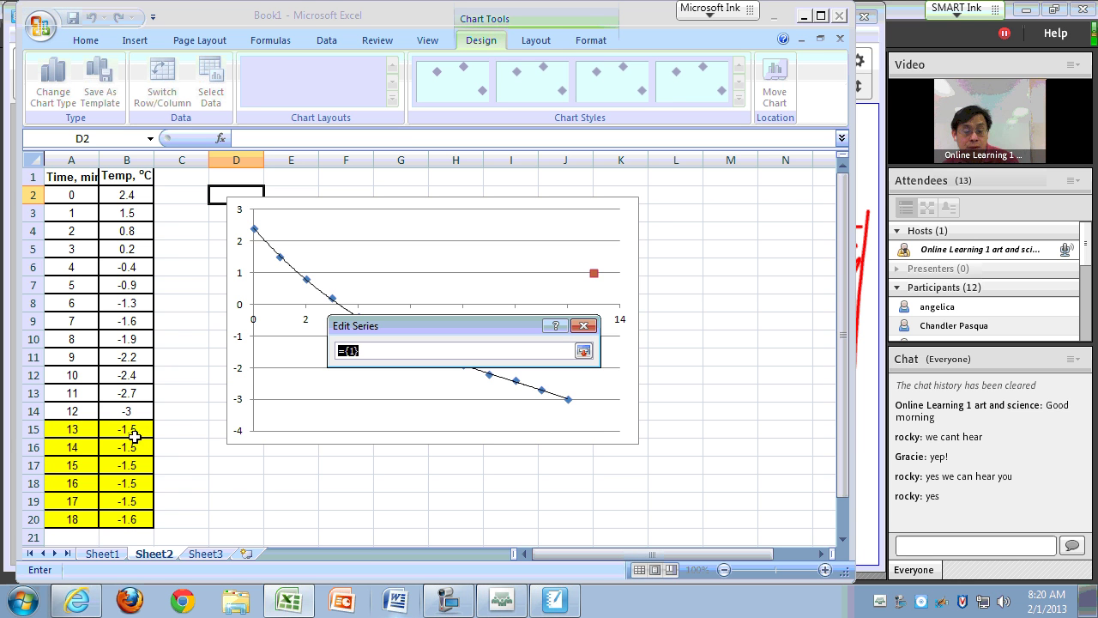
drag(135, 437, 127, 513)
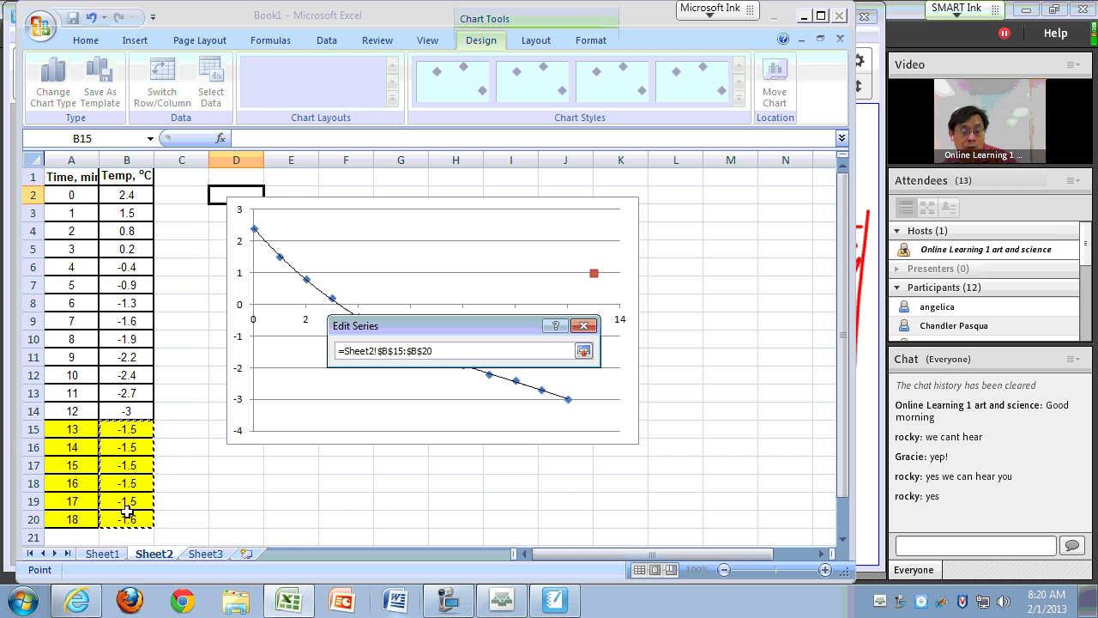
click(583, 351)
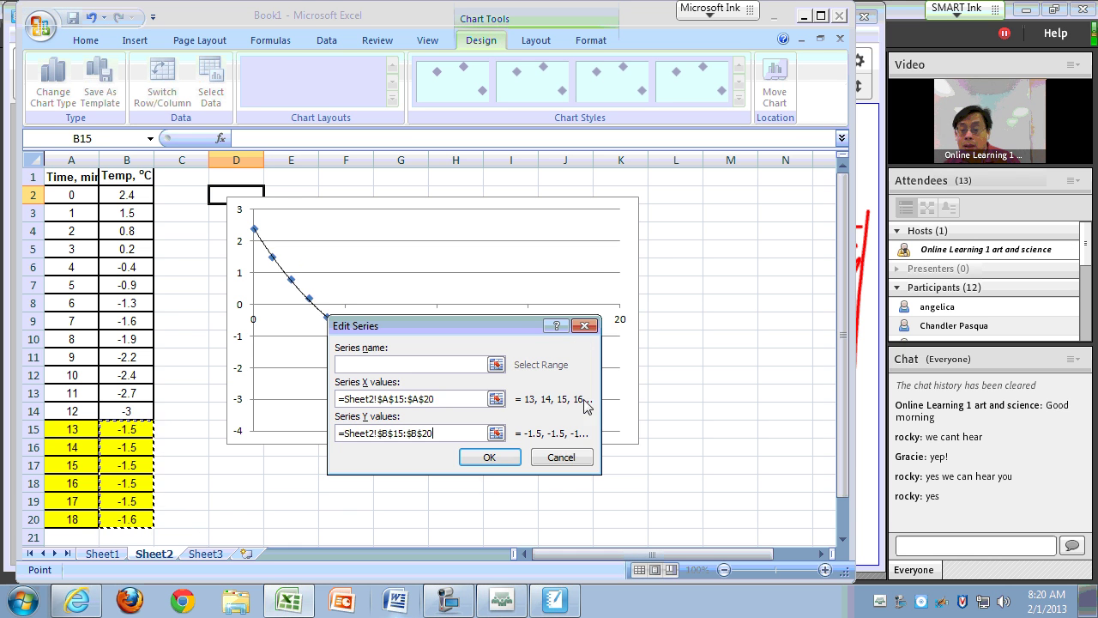
click(488, 458)
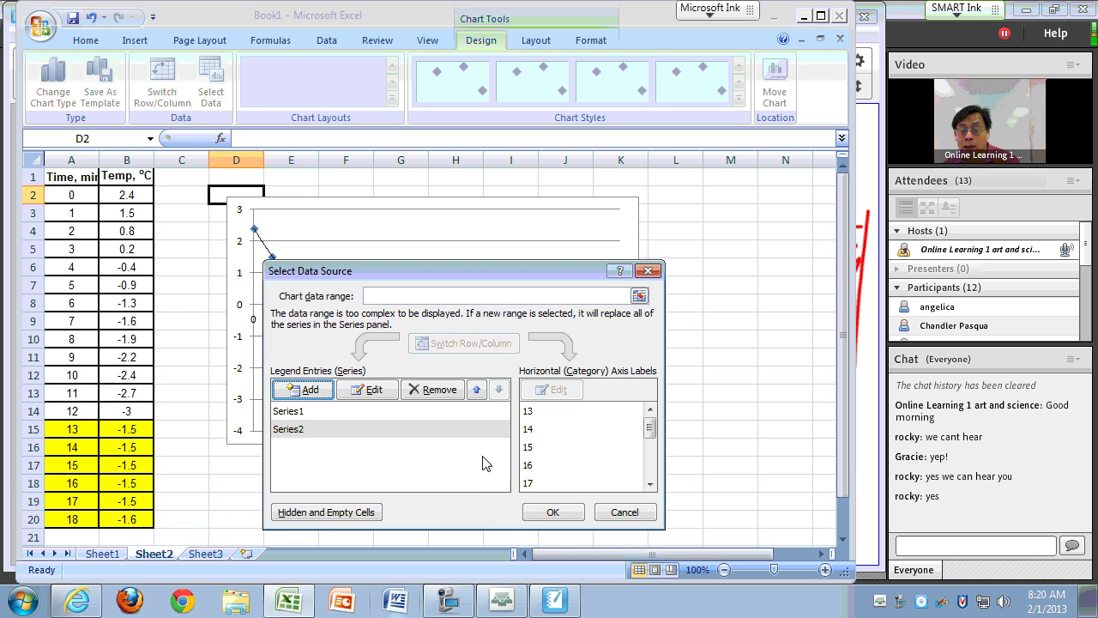
click(547, 512)
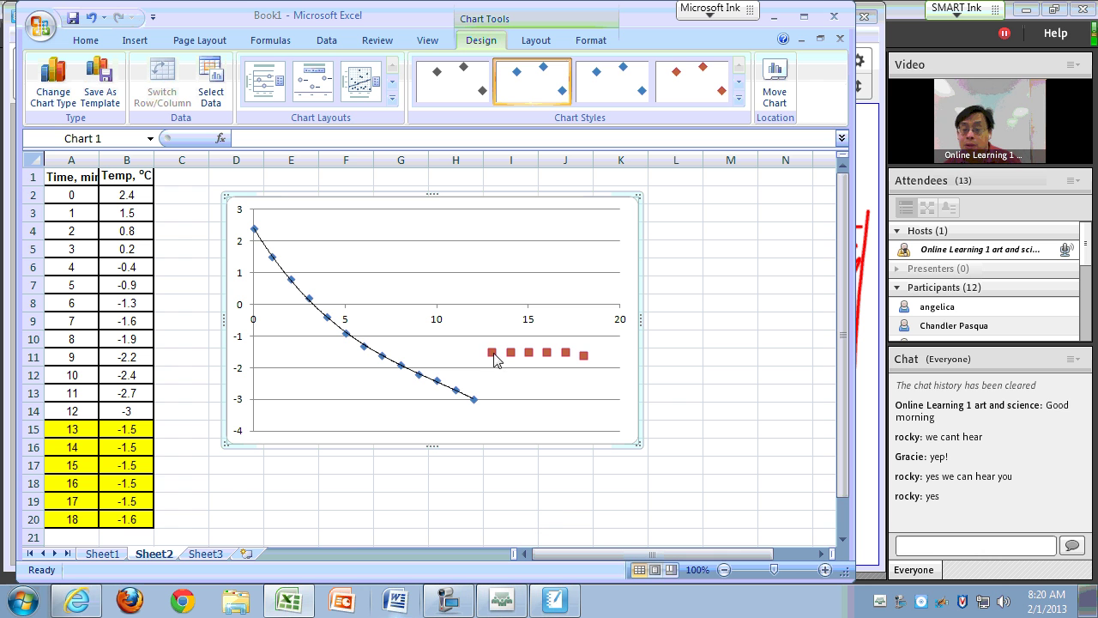
Add a linear trendline to the second series of red square markers.
right_click(547, 359)
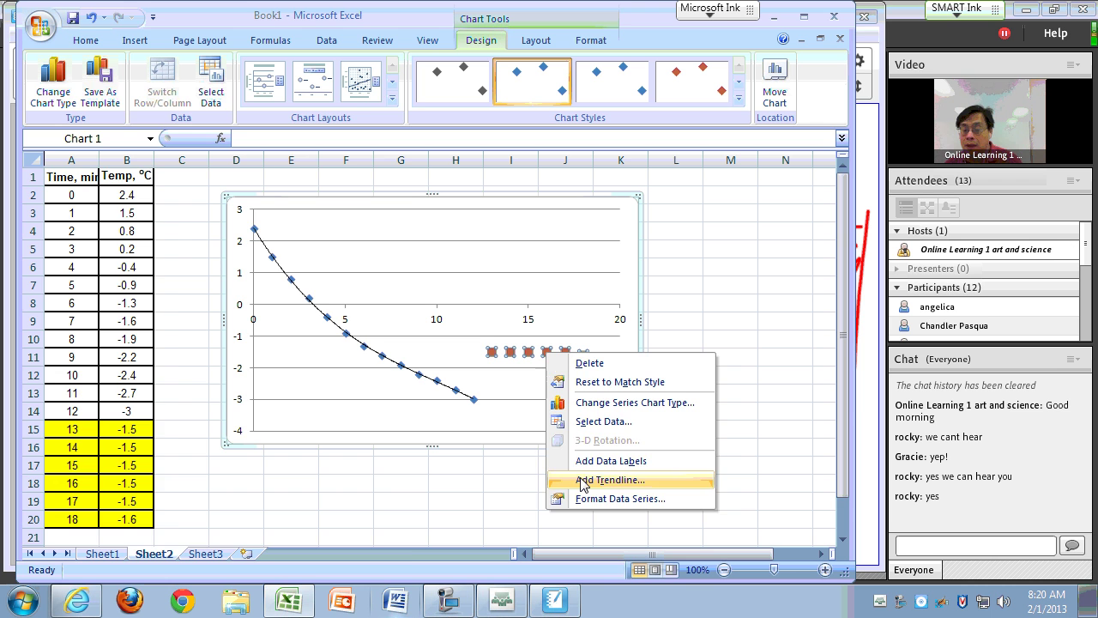
click(610, 480)
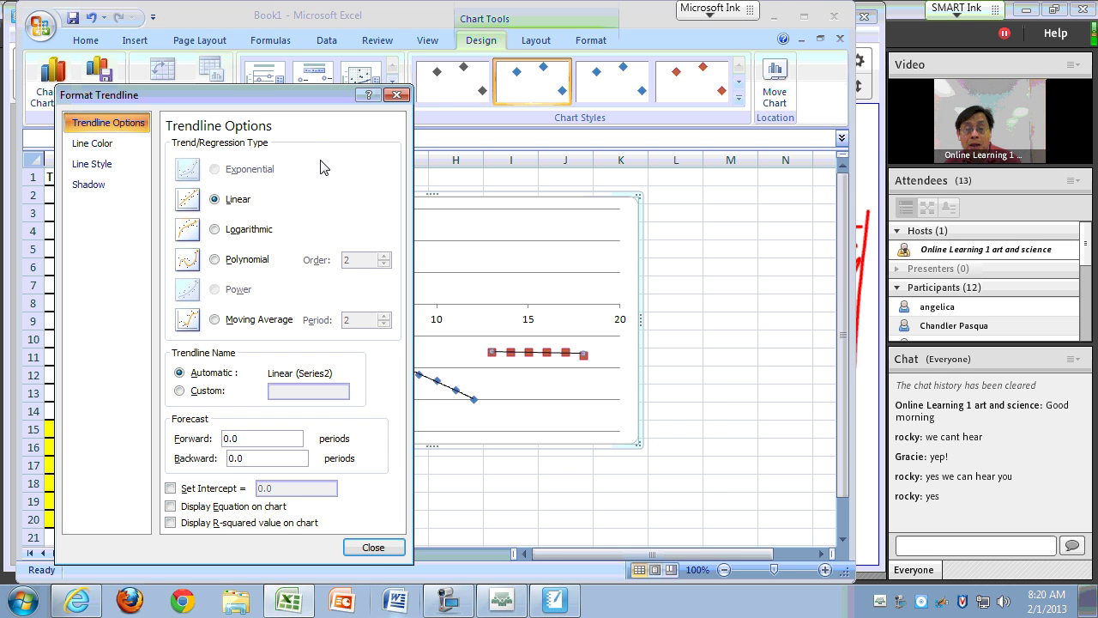
click(373, 548)
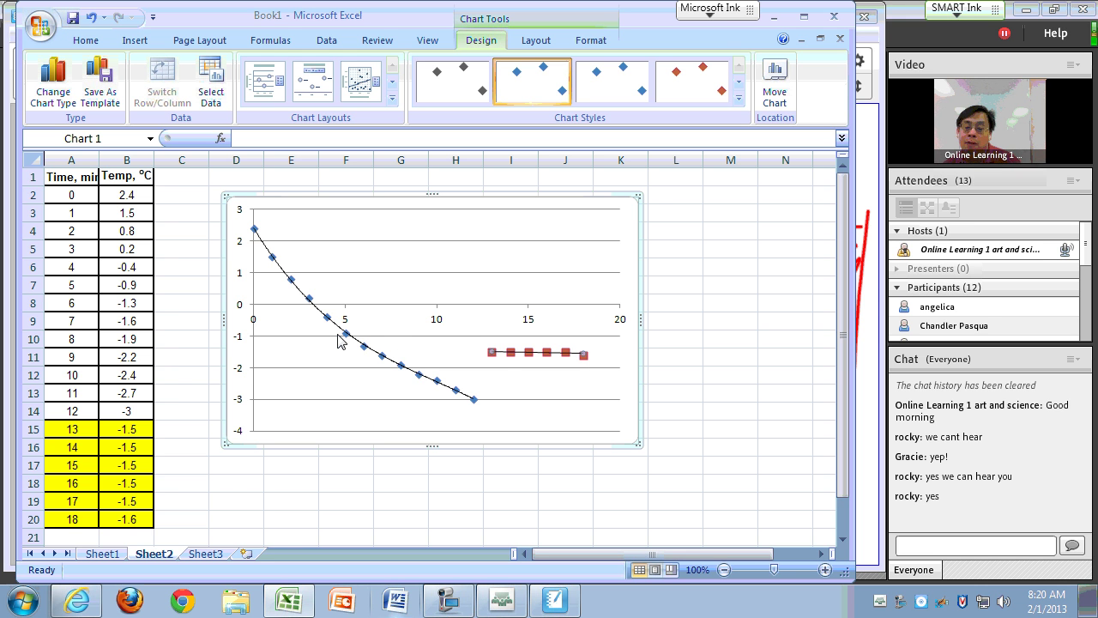
Forecast the second series' linear trendline backward by 8 periods.
right_click(503, 359)
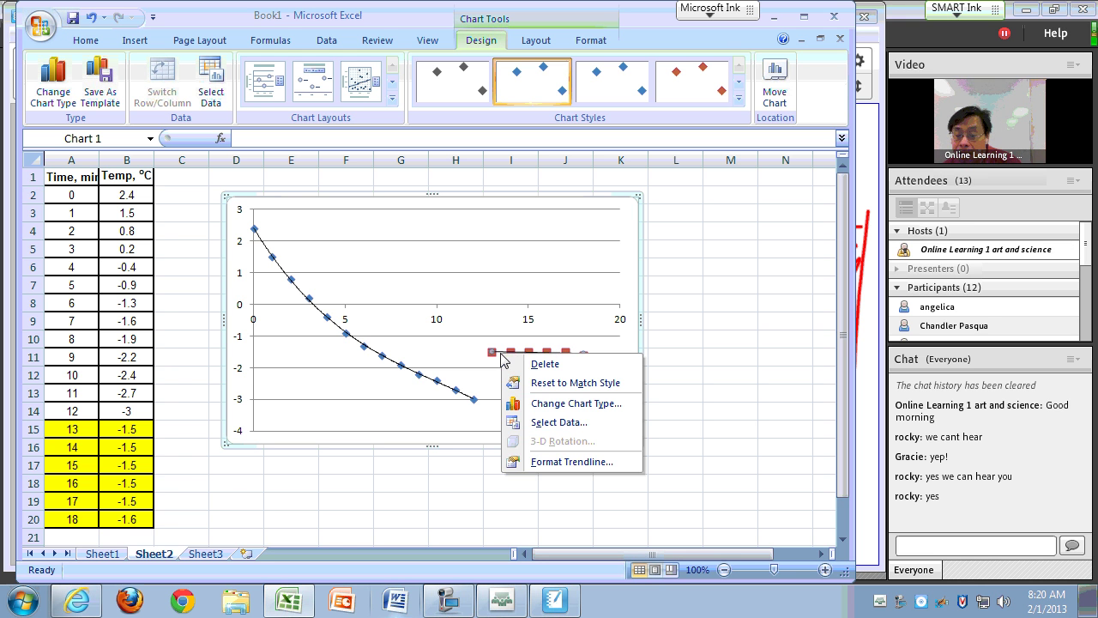
click(551, 461)
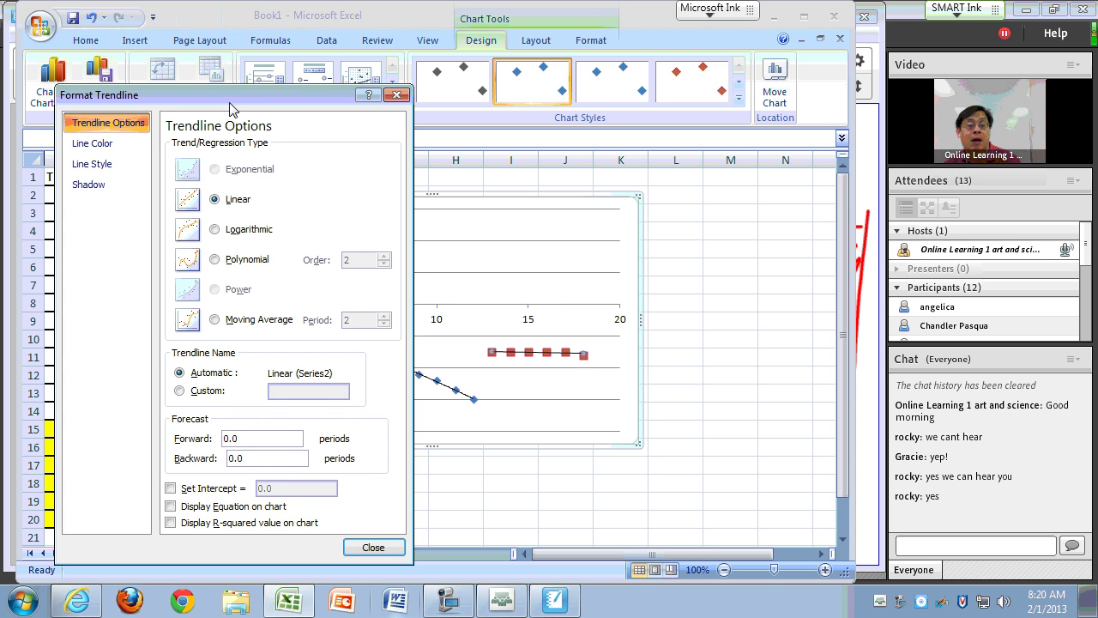
drag(230, 103, 220, 49)
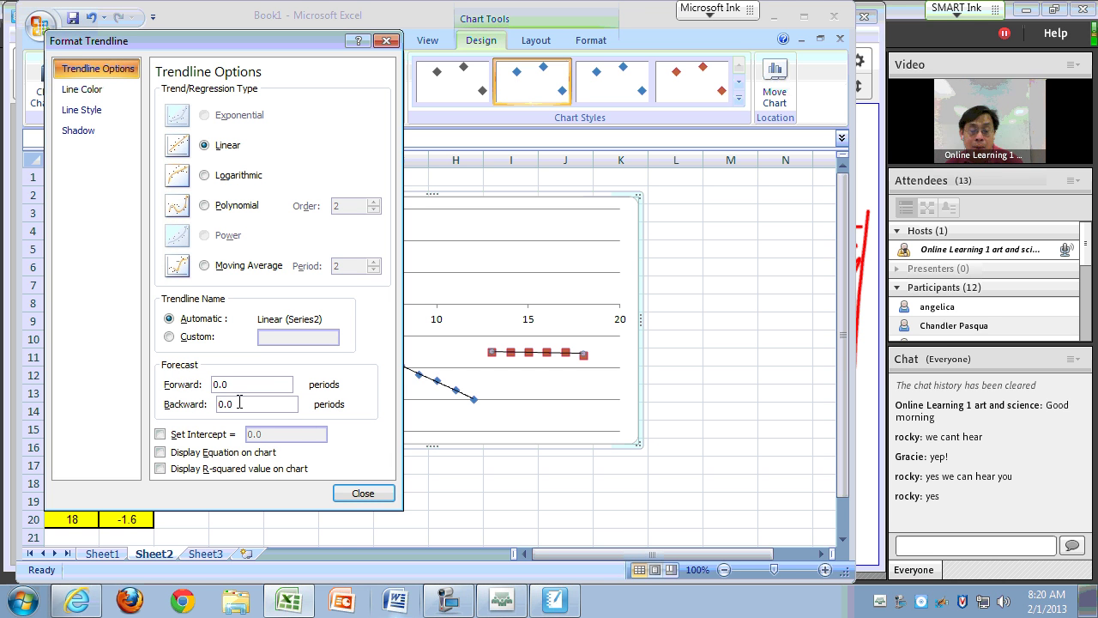
drag(240, 402, 201, 403)
text(8)
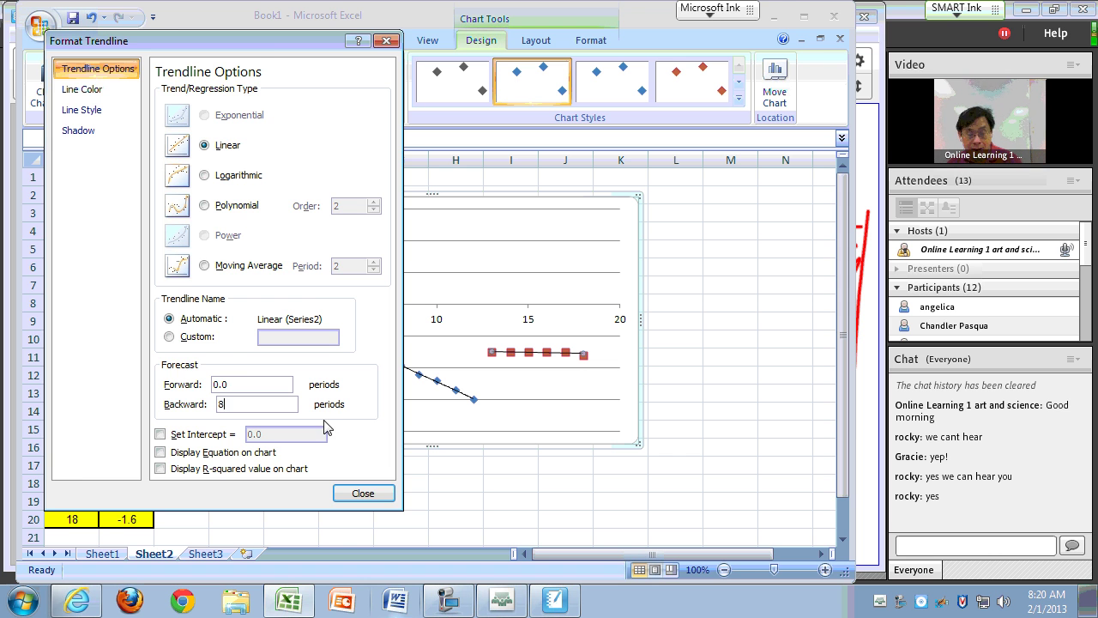
click(362, 493)
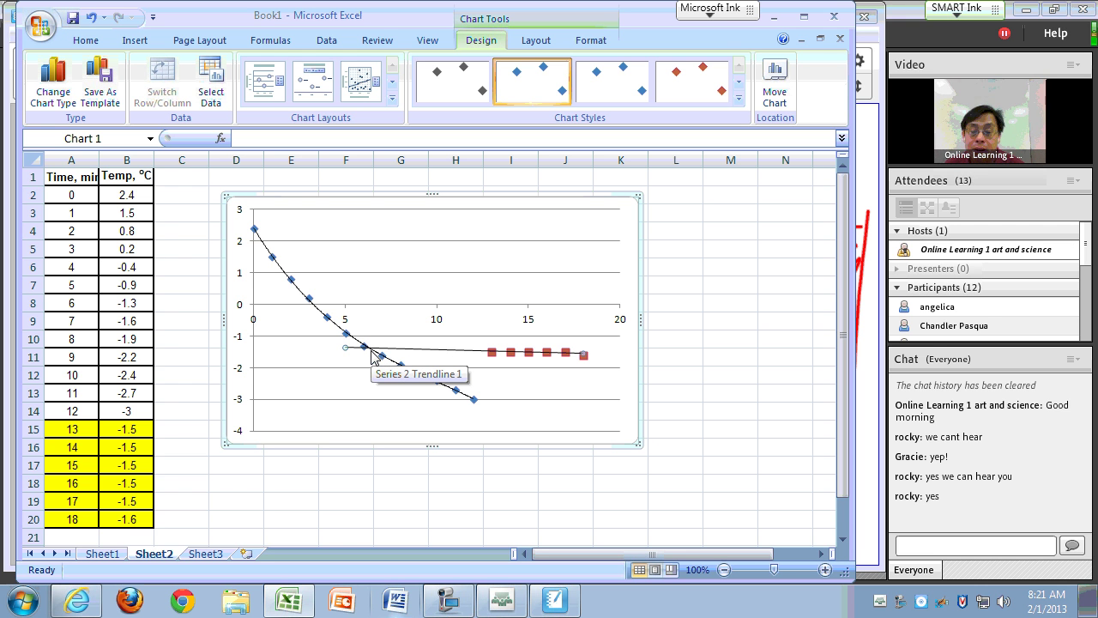
Set the backward forecast of the second series' linear trendline to 7 periods.
right_click(452, 358)
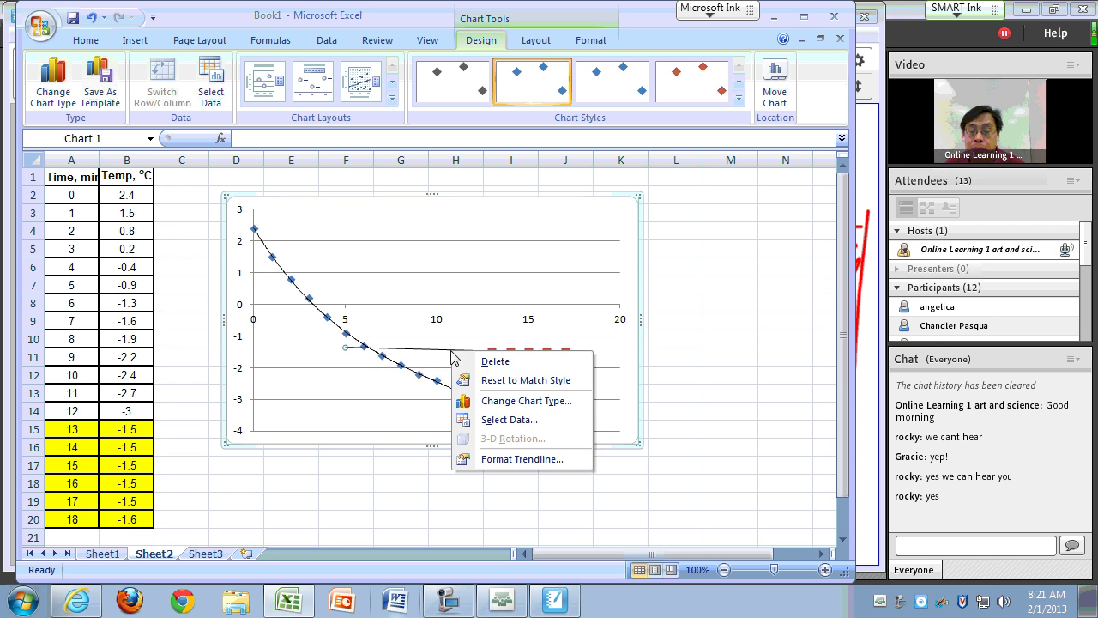
click(512, 458)
drag(247, 404, 184, 412)
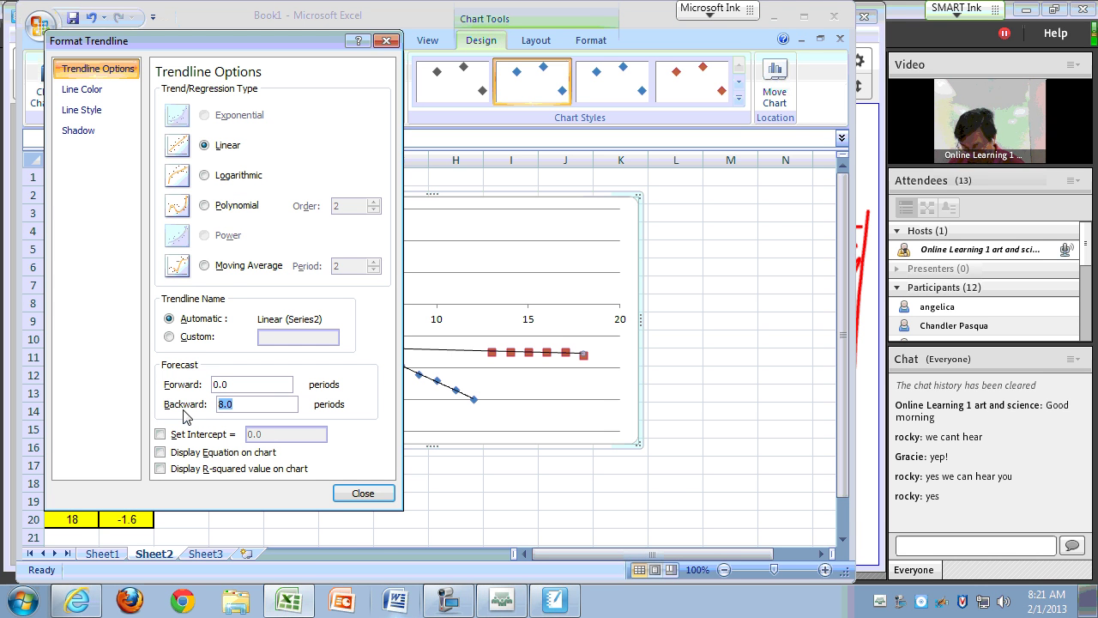
text(7)
click(363, 493)
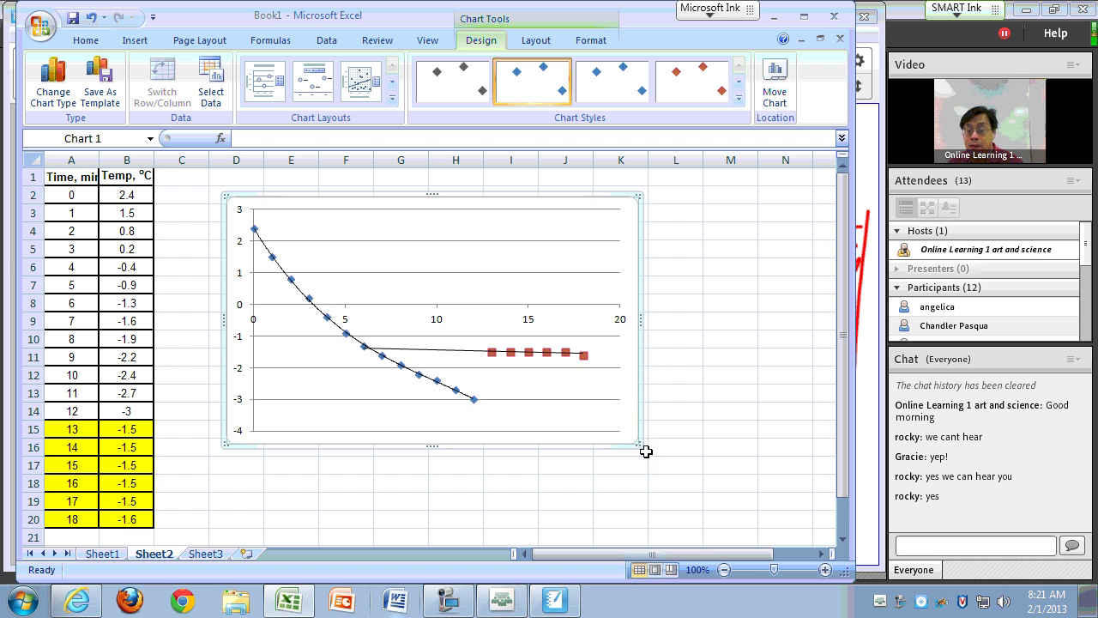
Enlarge the chart to about column L and the bottom of row 17, and select the first series' data points.
drag(639, 444, 673, 475)
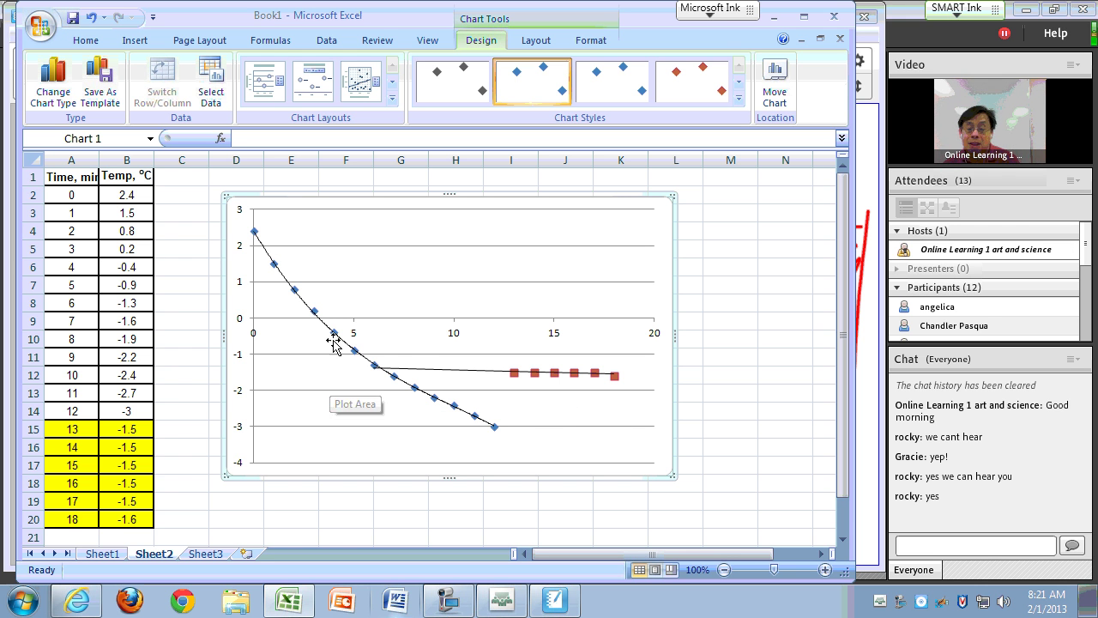
right_click(314, 312)
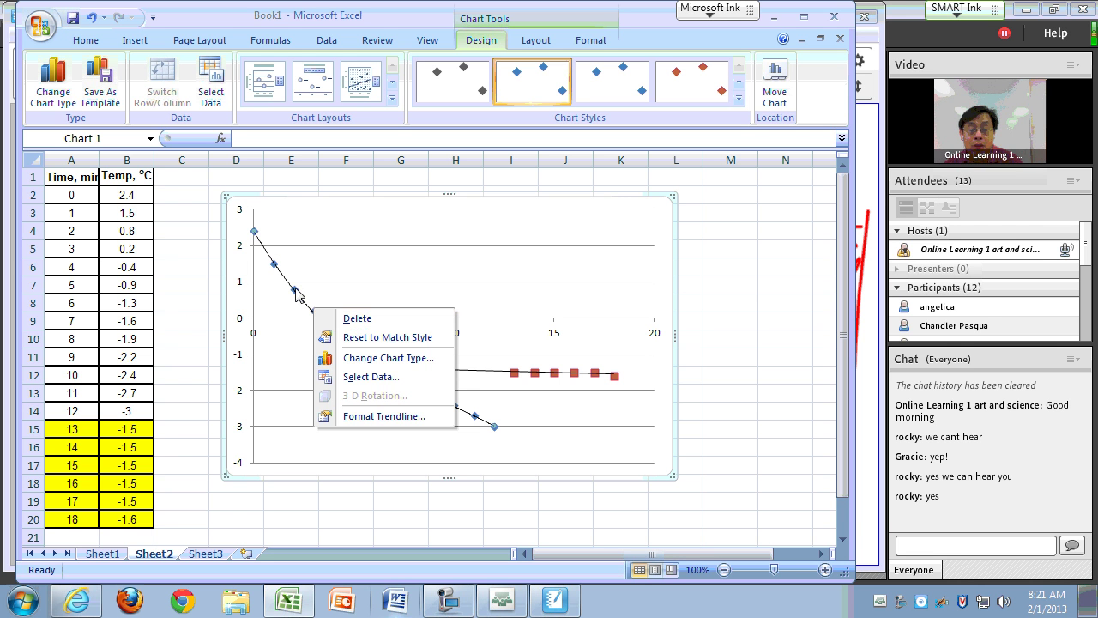
click(296, 293)
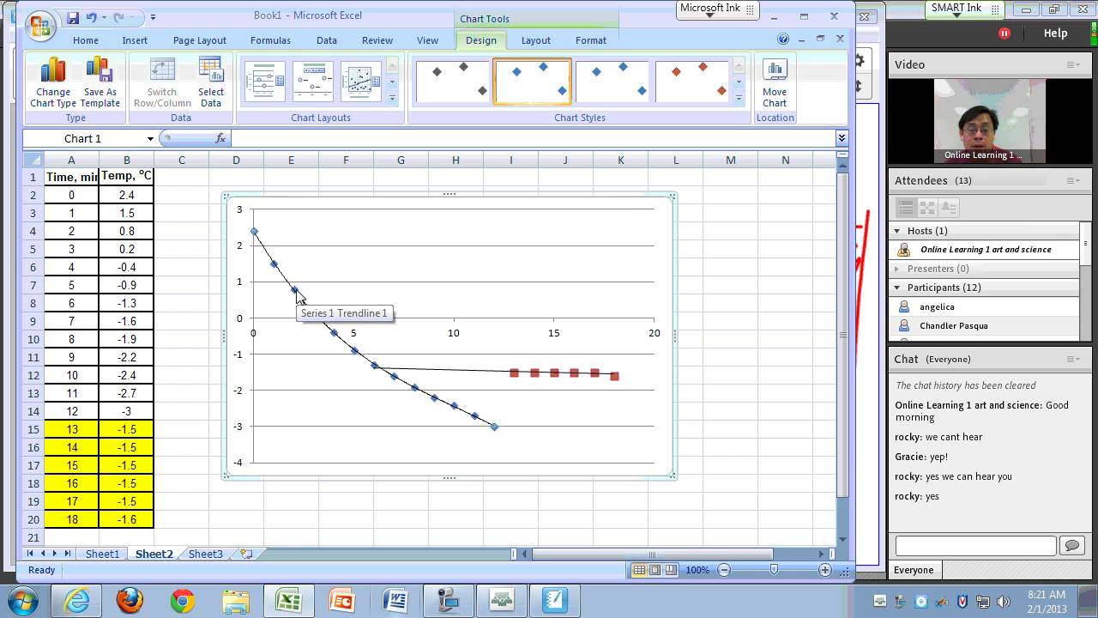
click(352, 353)
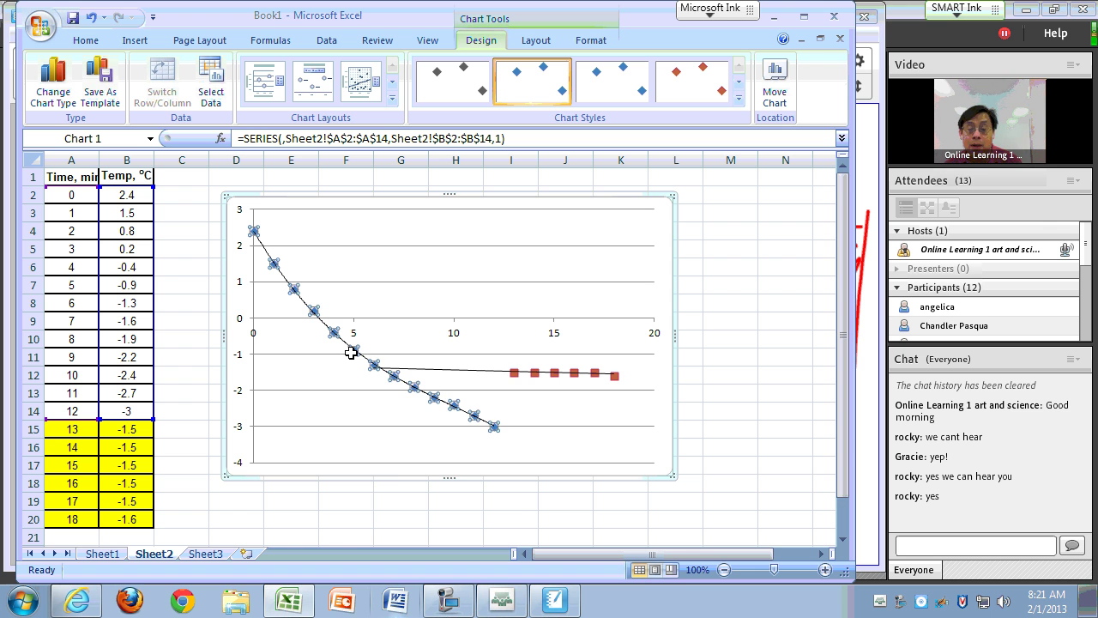
right_click(352, 355)
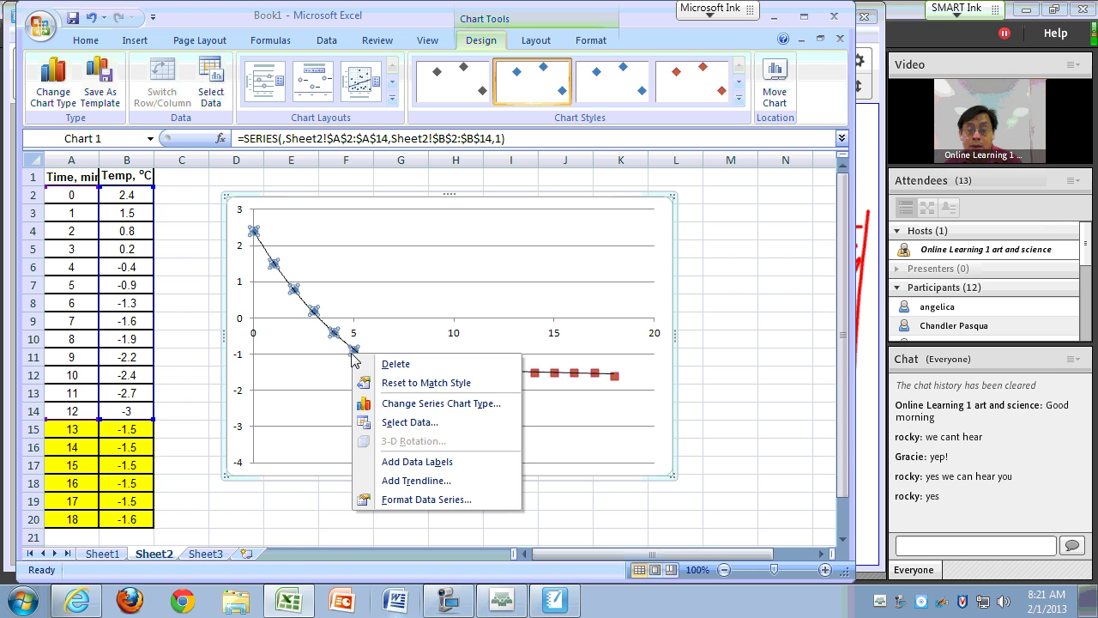
click(424, 500)
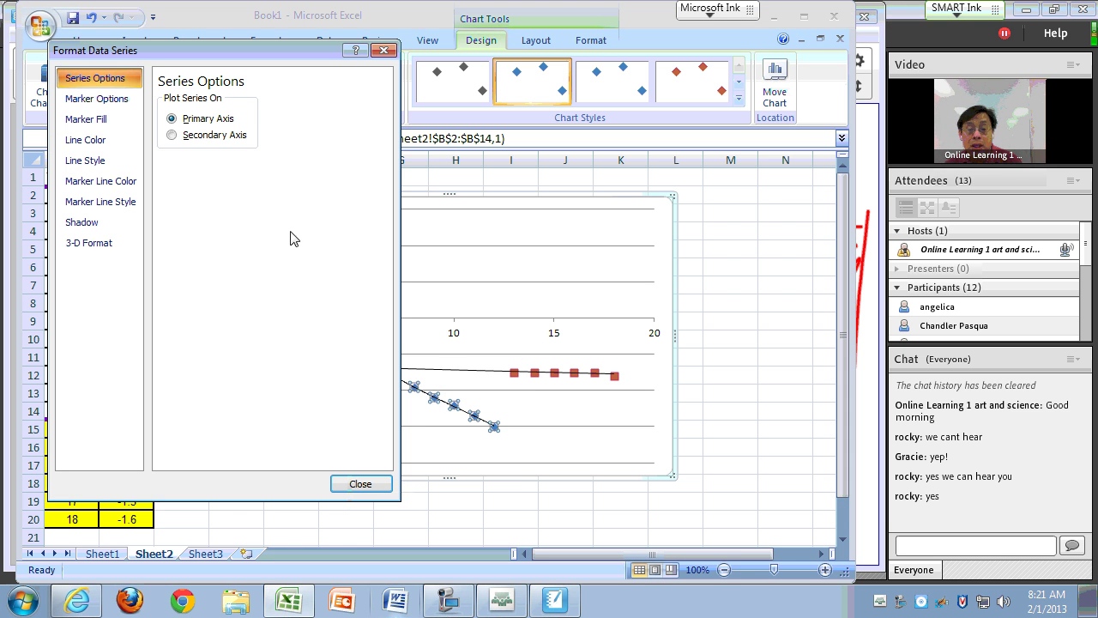
click(90, 100)
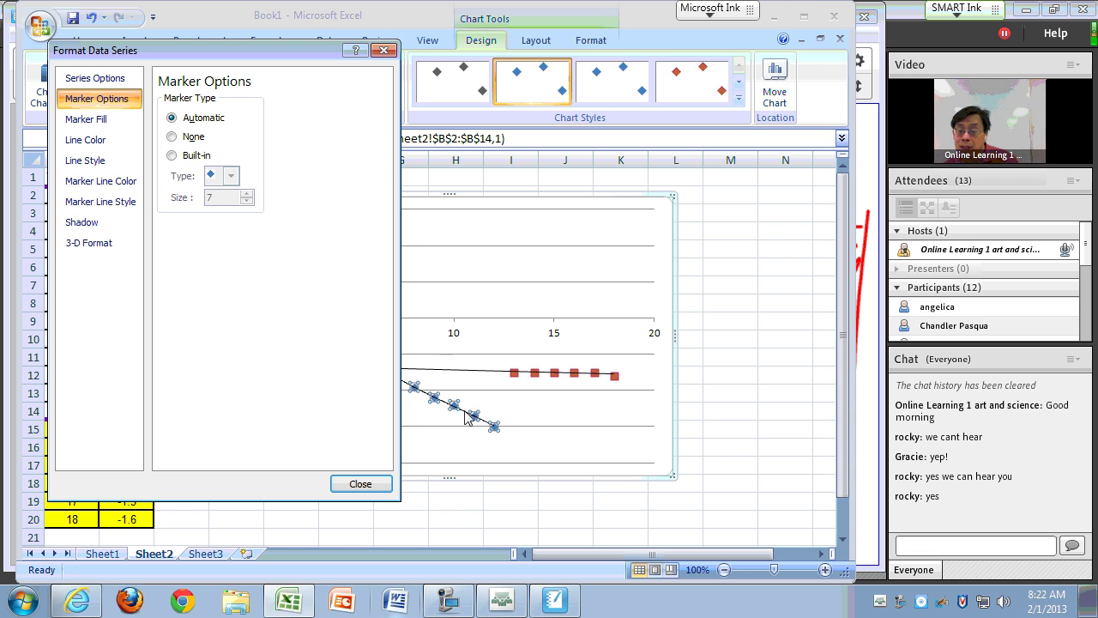
click(383, 53)
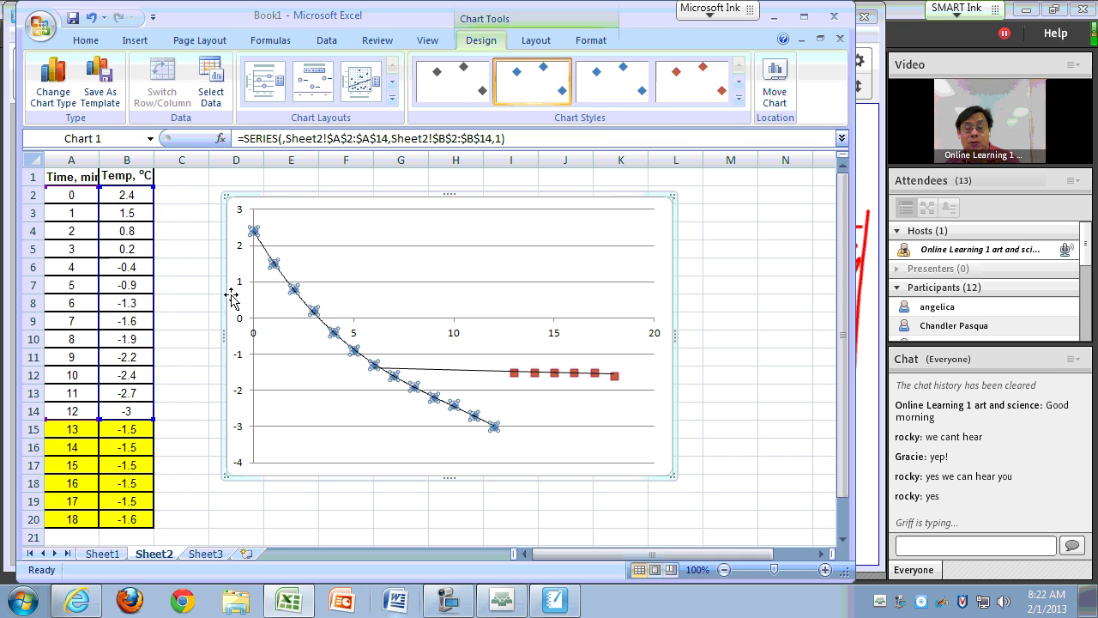
click(199, 336)
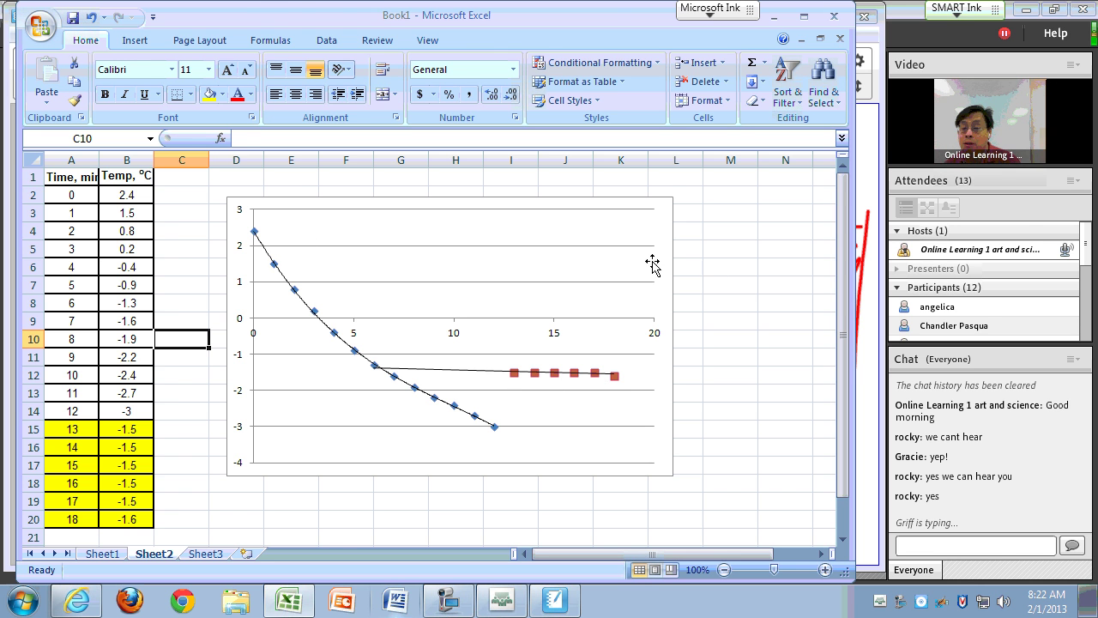
Add a third series to the chart with X values Sheet2!$A$2:$A$20 and Y values Sheet2!$B$2:$B$20.
click(661, 234)
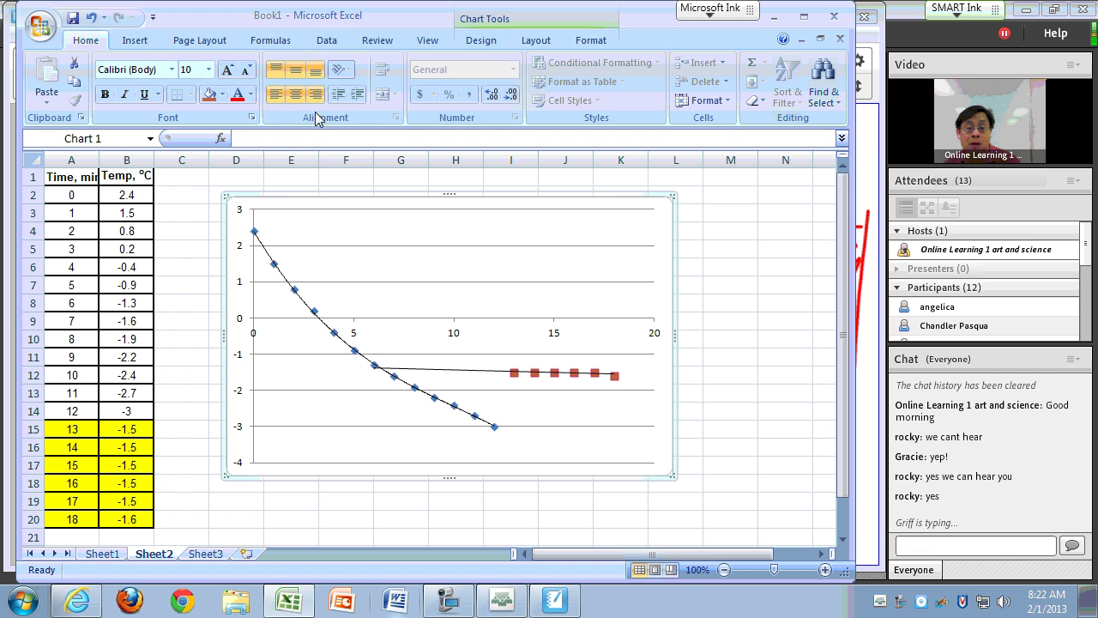
click(474, 43)
click(211, 84)
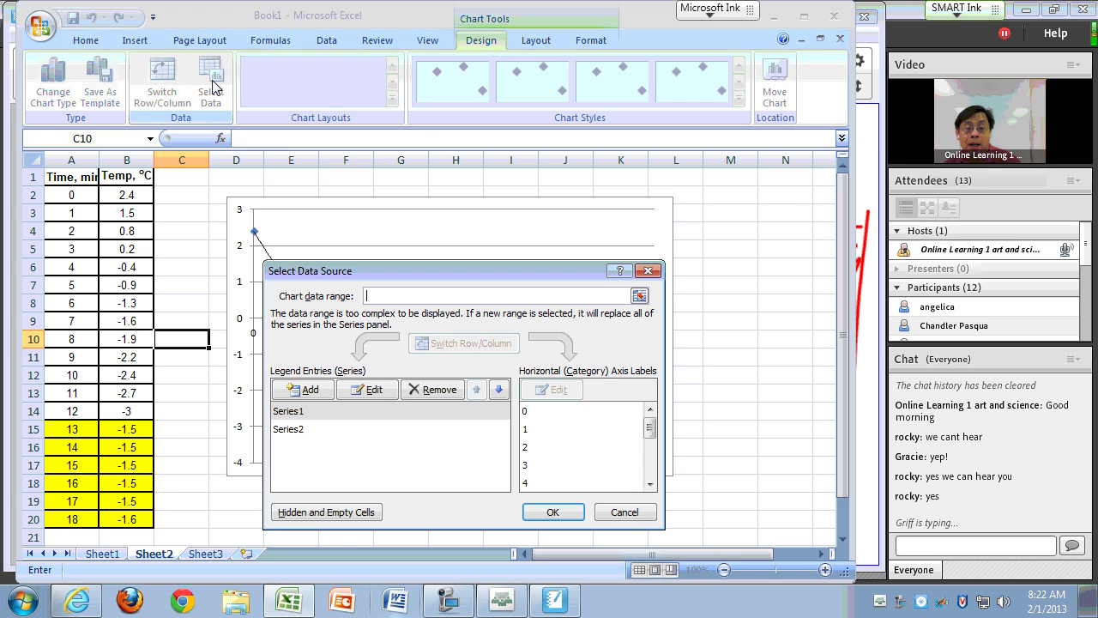
click(296, 390)
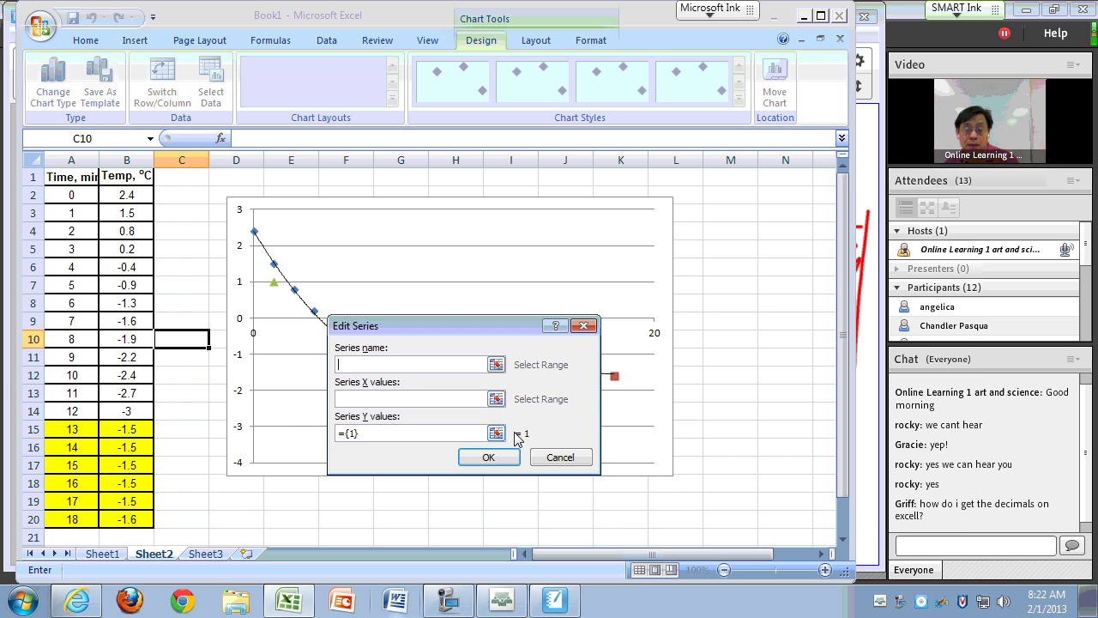
click(496, 399)
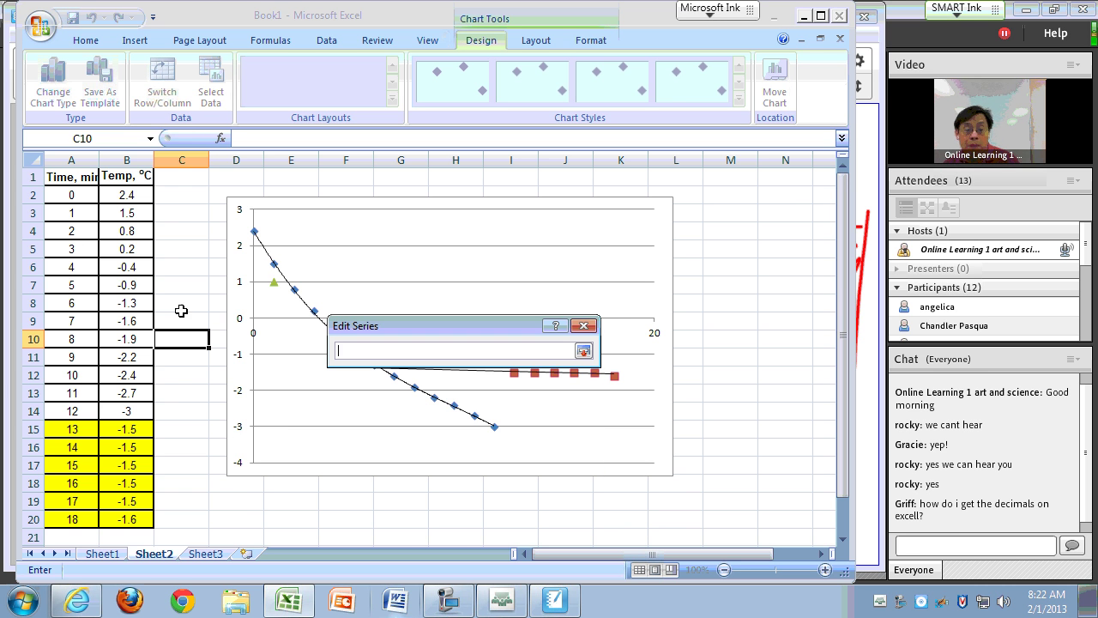
drag(79, 196, 73, 513)
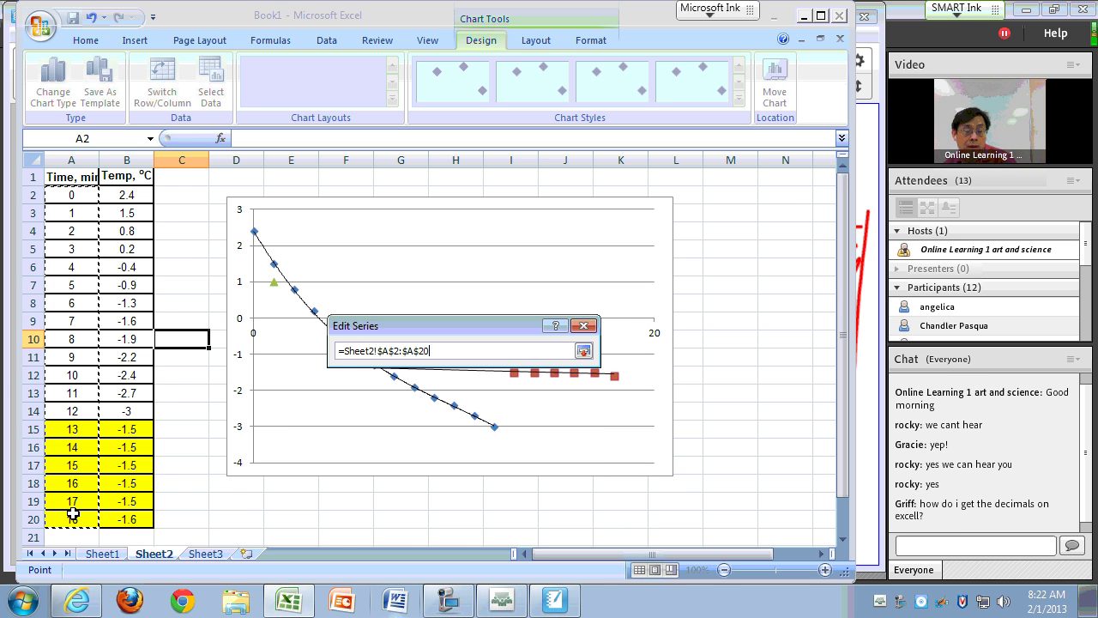
click(583, 351)
click(496, 434)
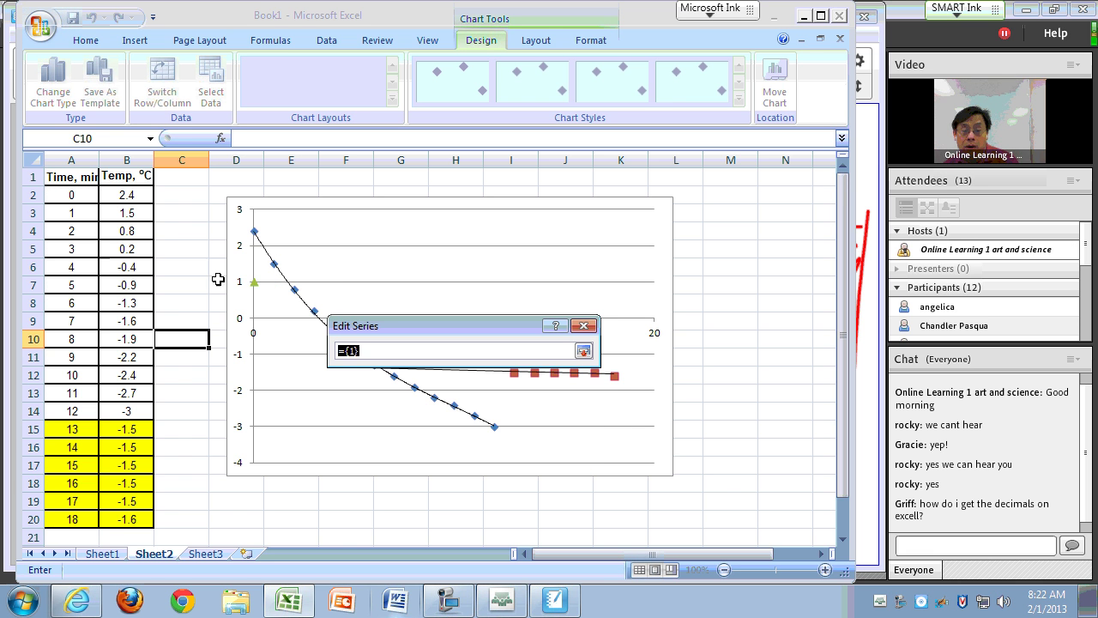
drag(122, 198, 122, 518)
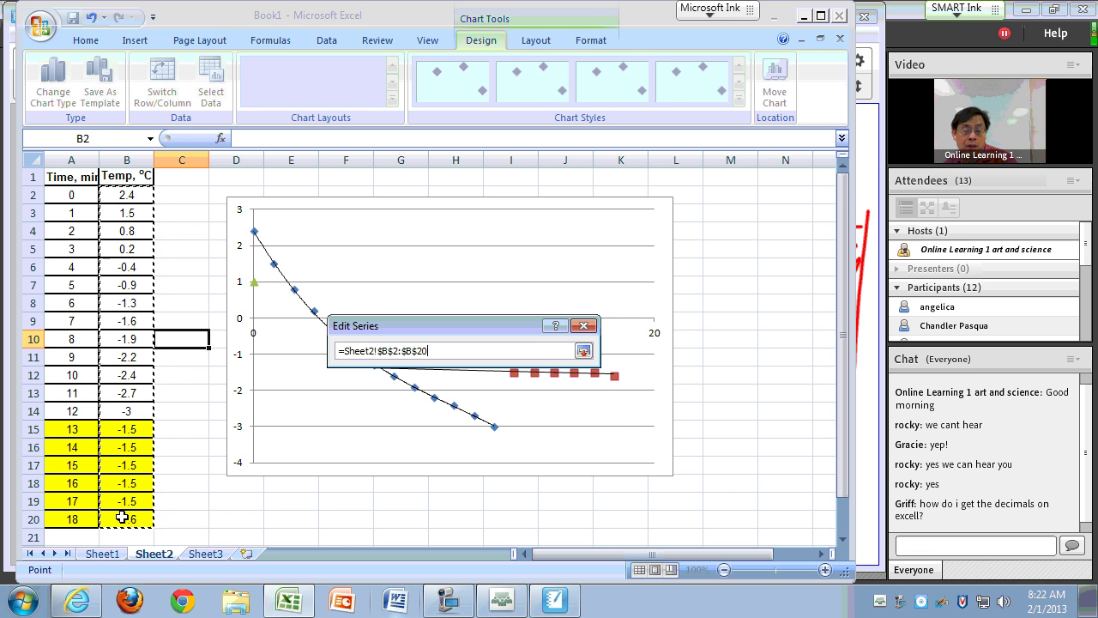
click(583, 351)
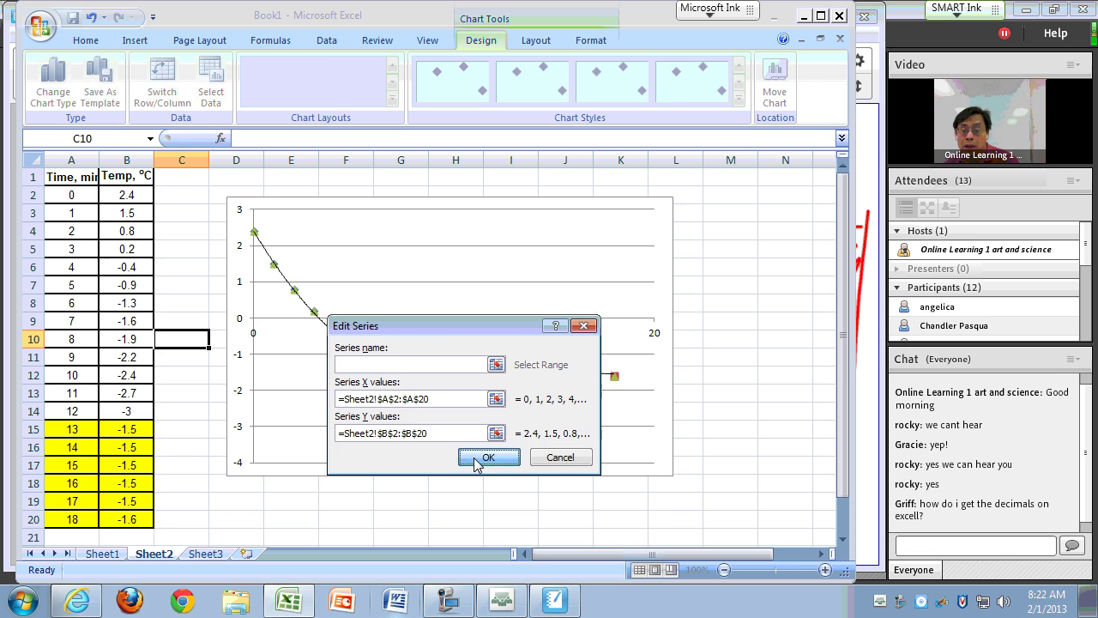
click(482, 457)
click(552, 512)
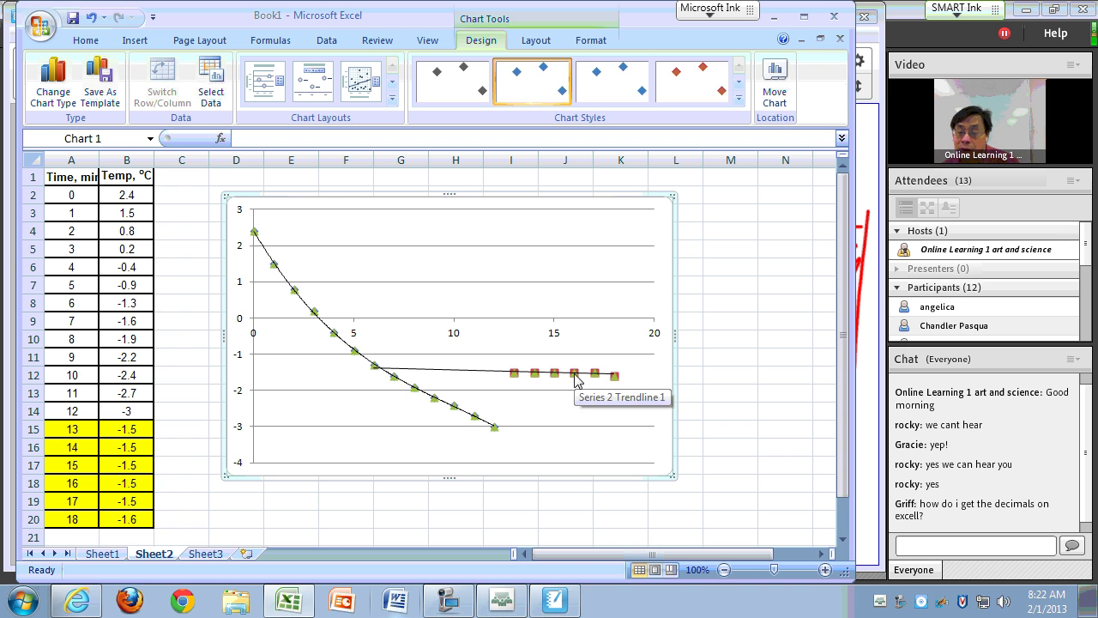
Give the third series built-in circle markers of size 10.
click(495, 429)
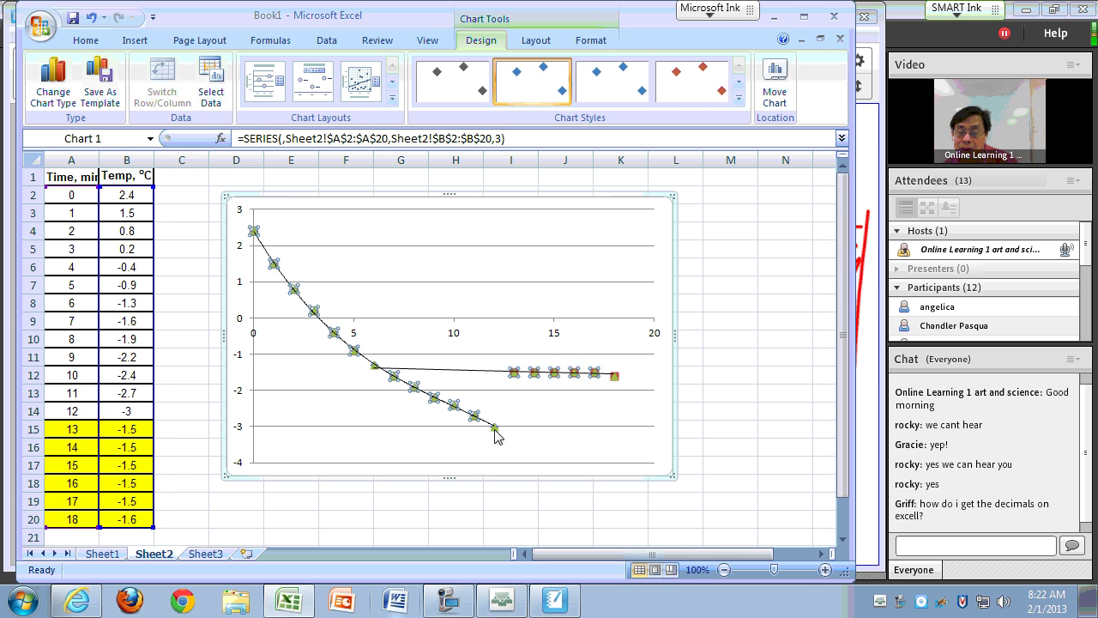
right_click(496, 435)
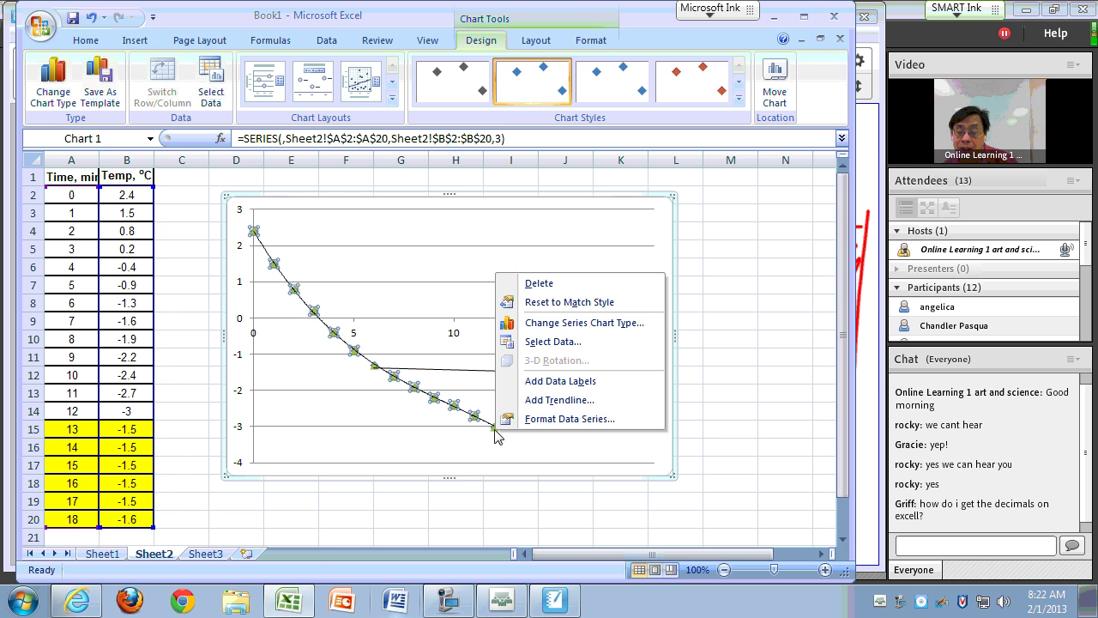
click(609, 420)
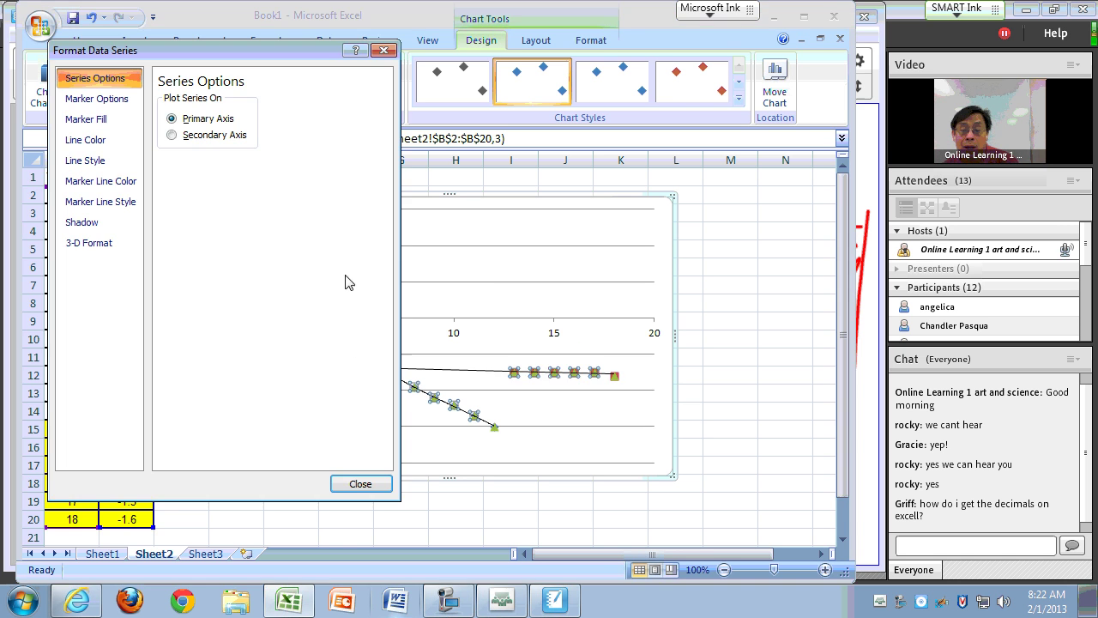
click(86, 98)
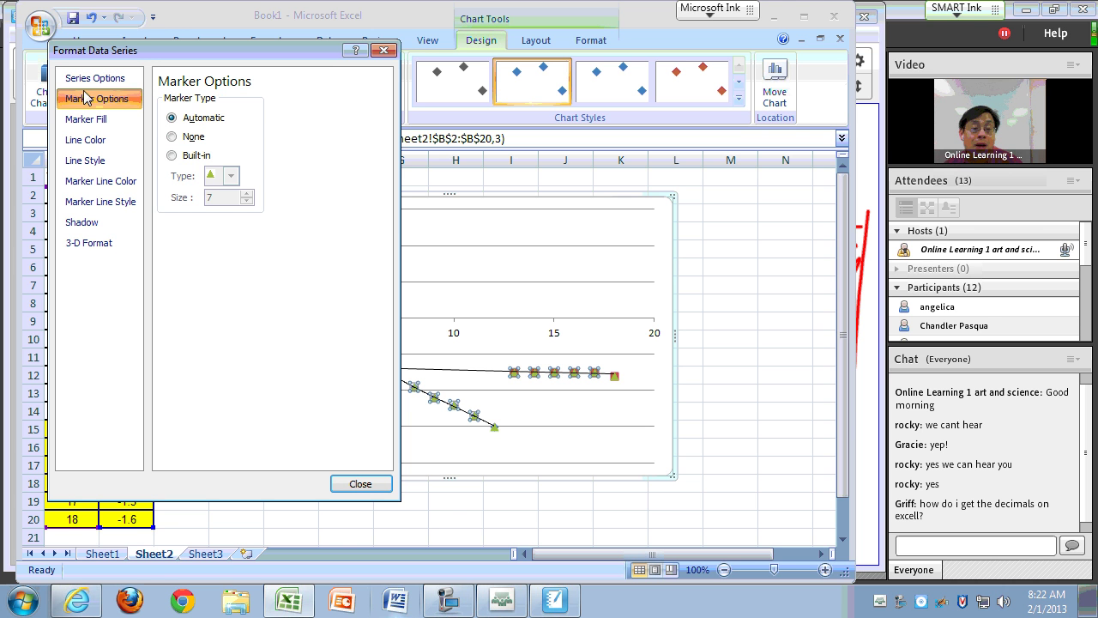
click(171, 156)
click(229, 175)
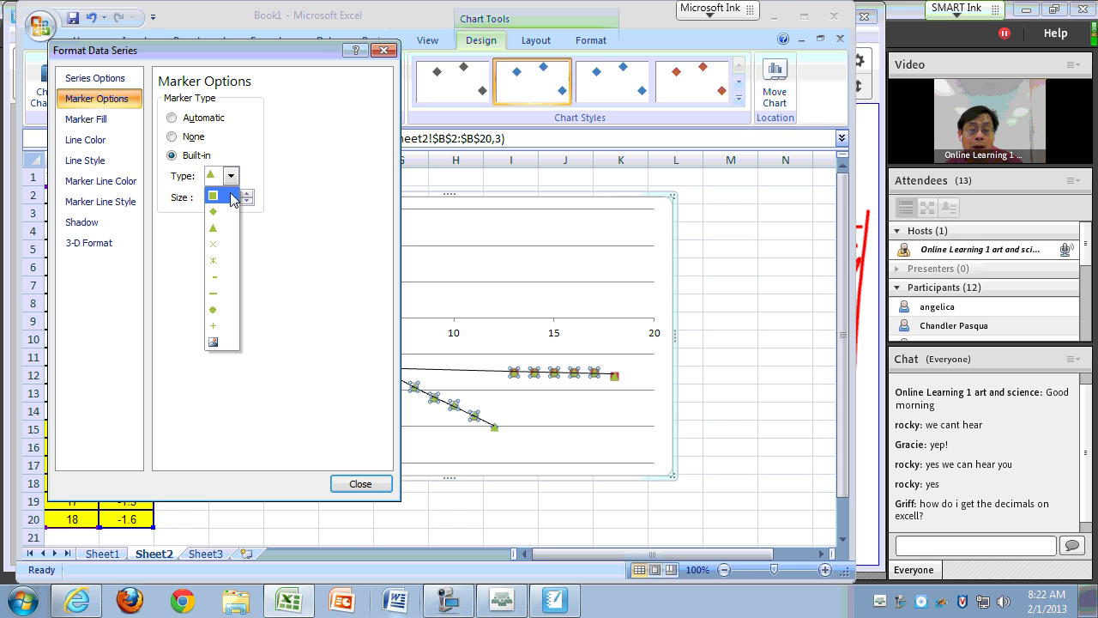
click(216, 309)
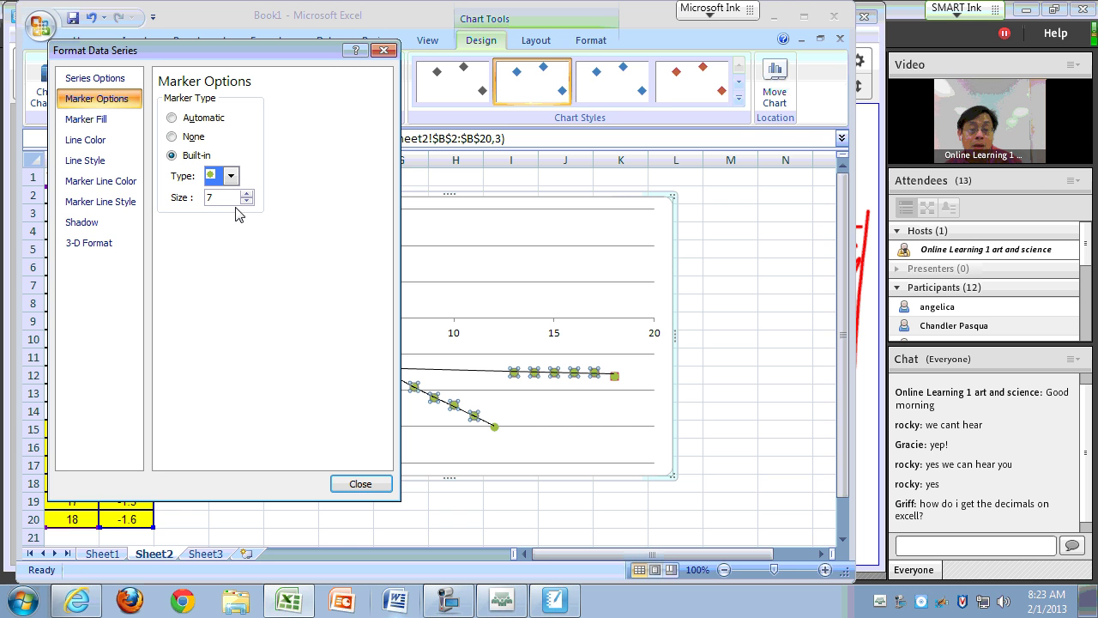
click(247, 194)
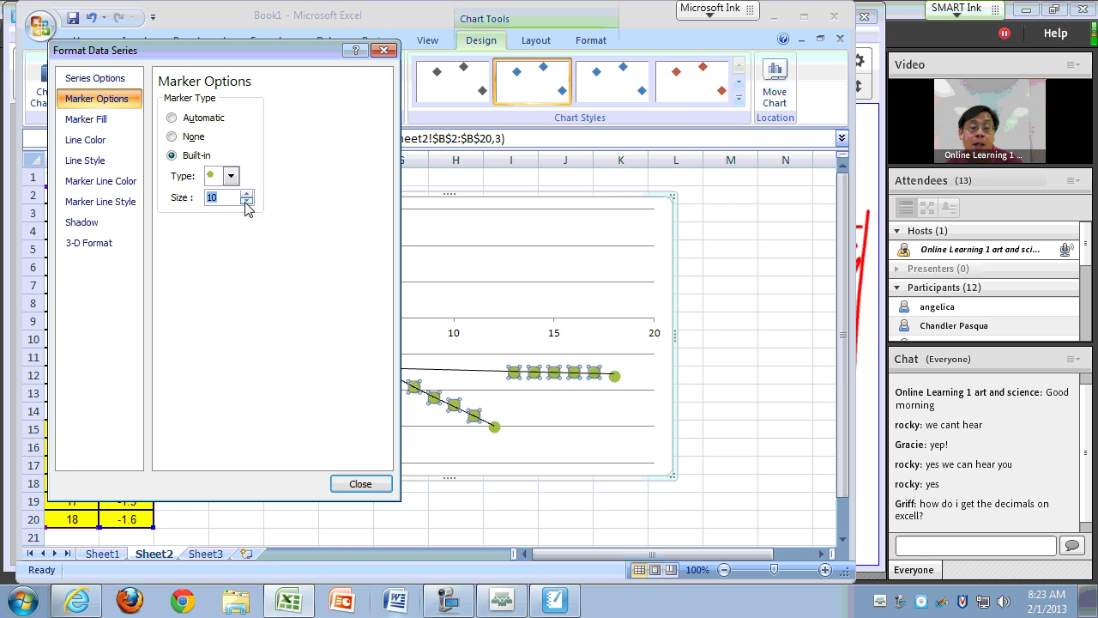
click(360, 483)
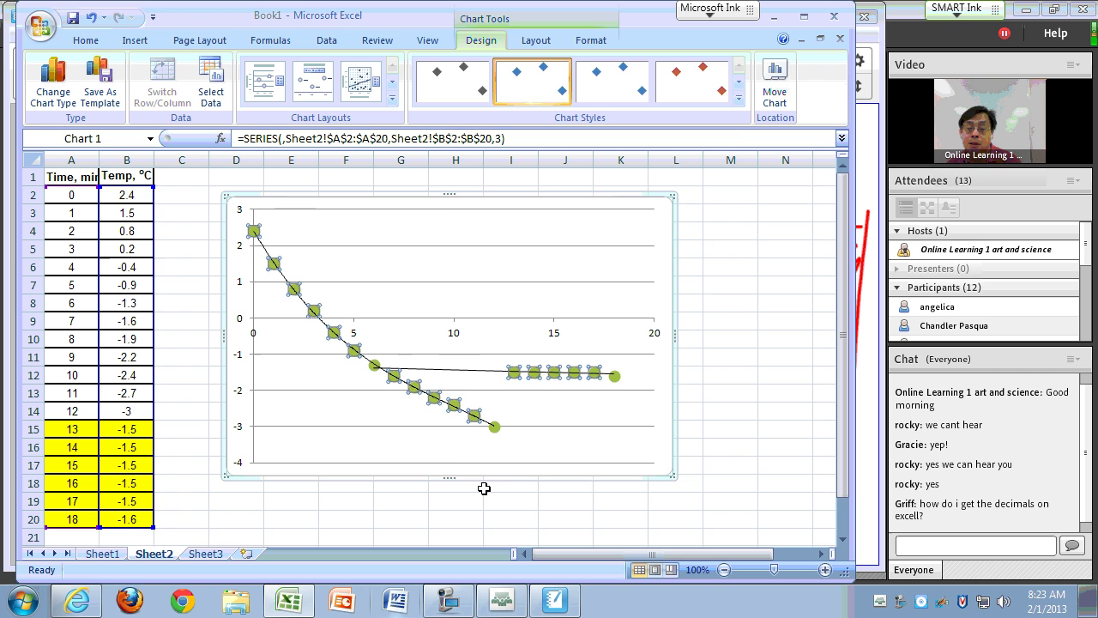
Enlarge the chart to about column M and the bottom of row 20, and deselect it.
click(547, 462)
drag(672, 474, 751, 525)
click(790, 447)
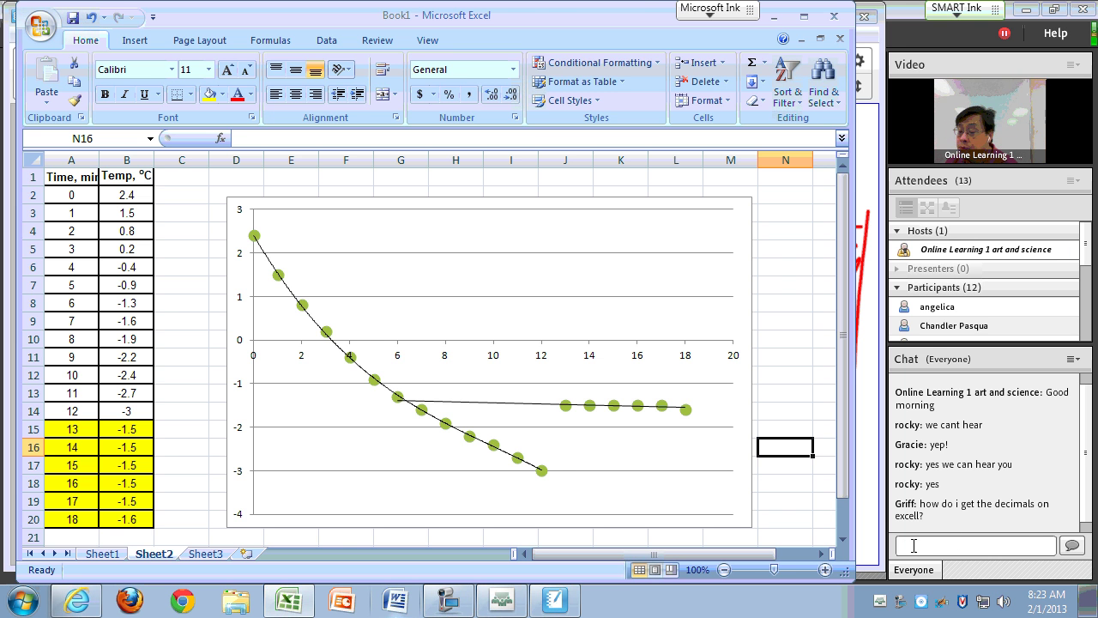
click(913, 546)
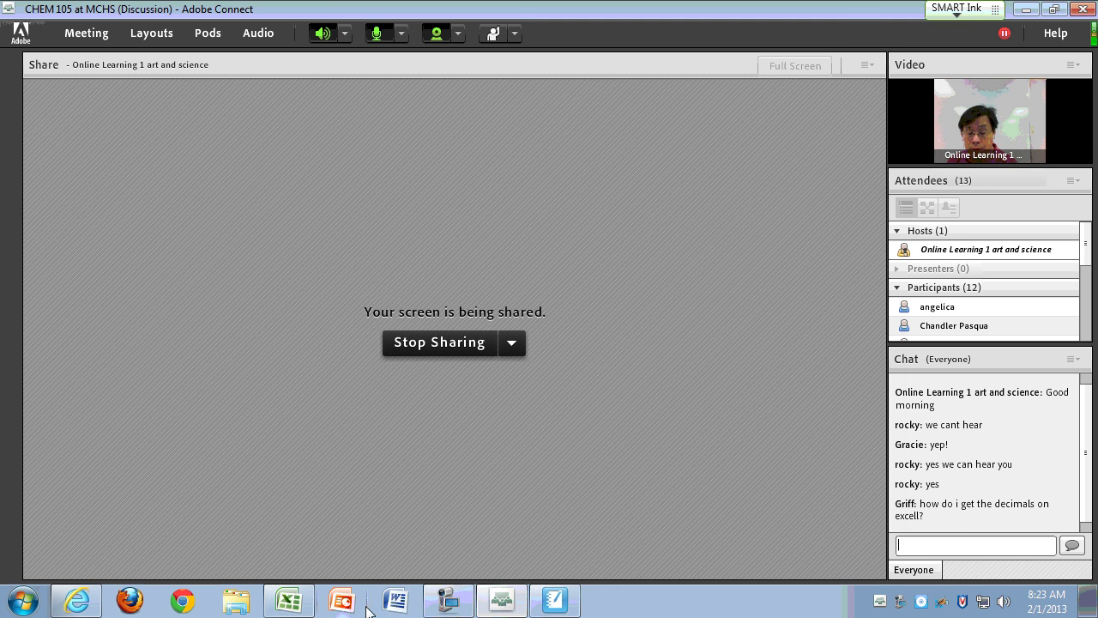
click(289, 600)
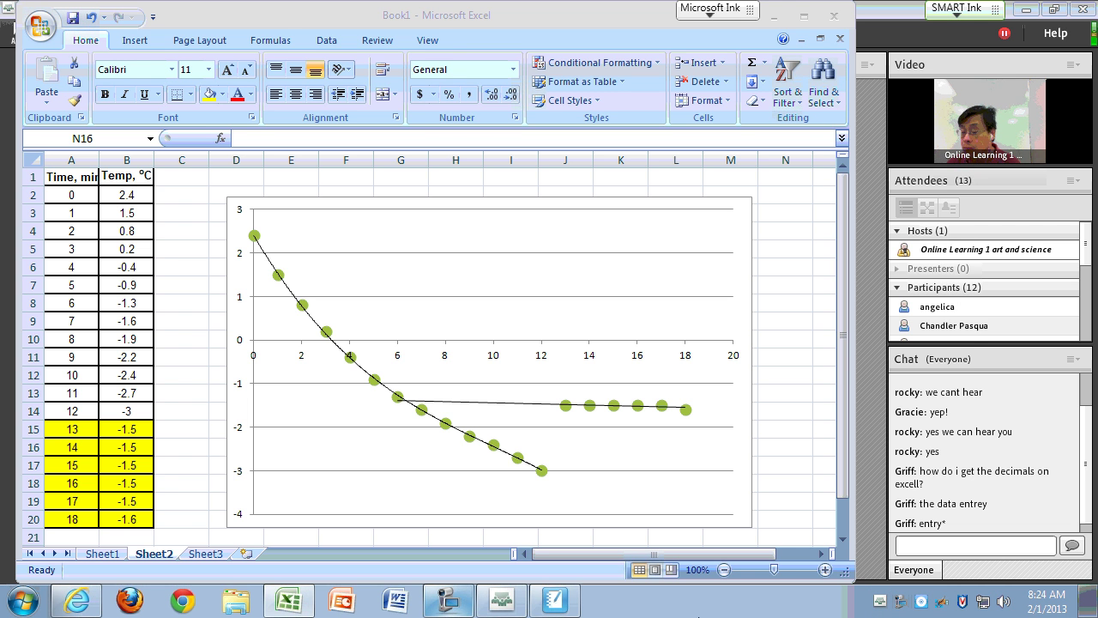
click(129, 198)
click(128, 197)
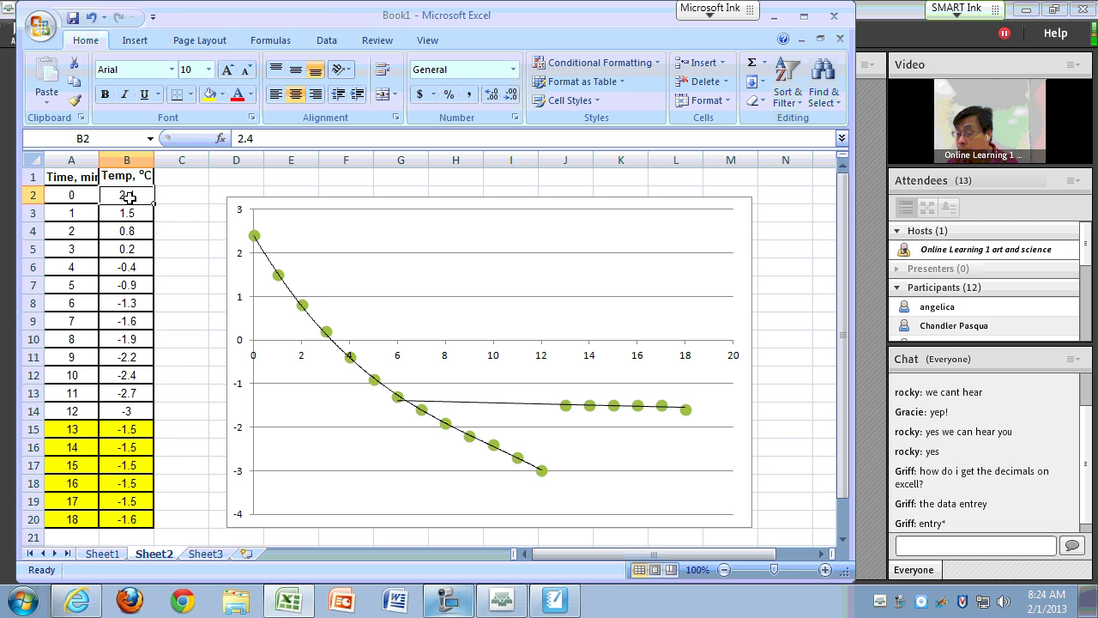
click(167, 197)
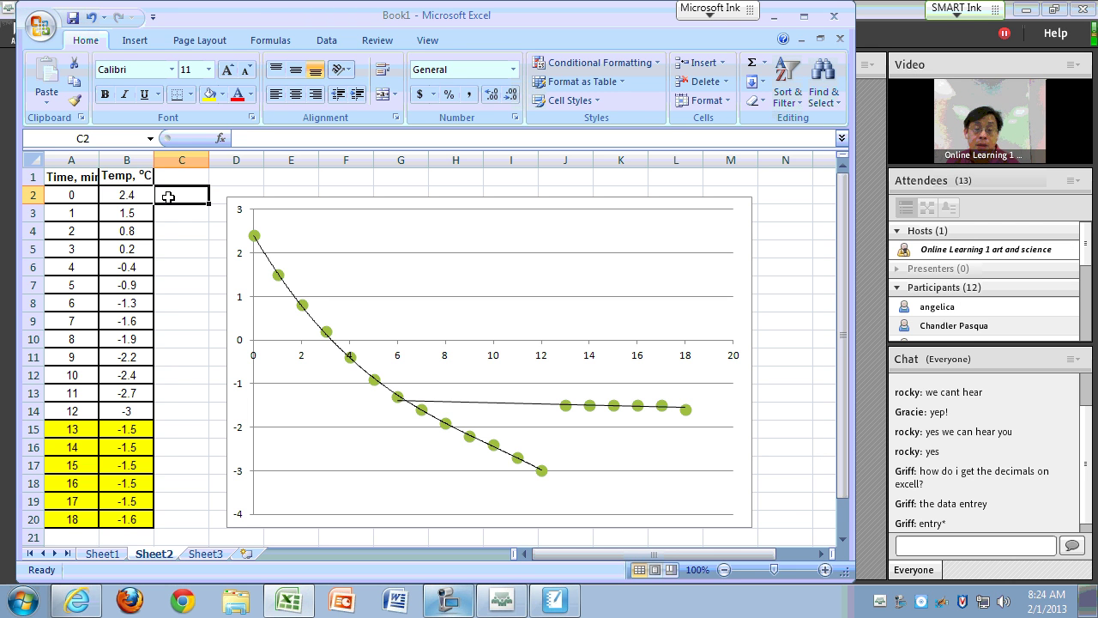
click(135, 197)
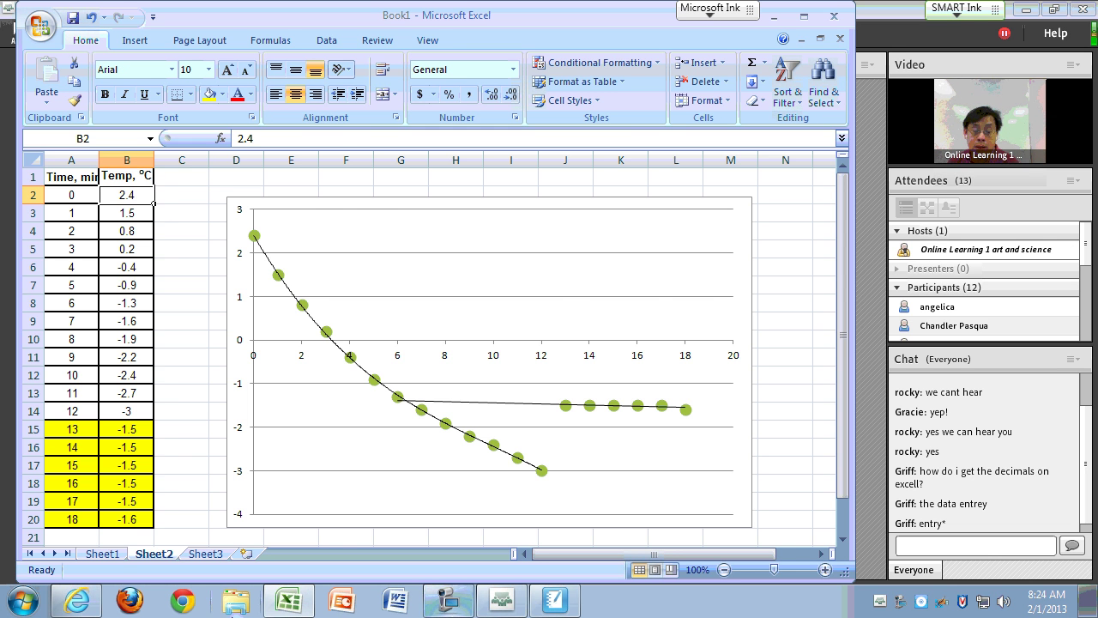
On Sheet1, format the first time value in A2 as Number with 3 decimal places.
click(102, 553)
click(101, 211)
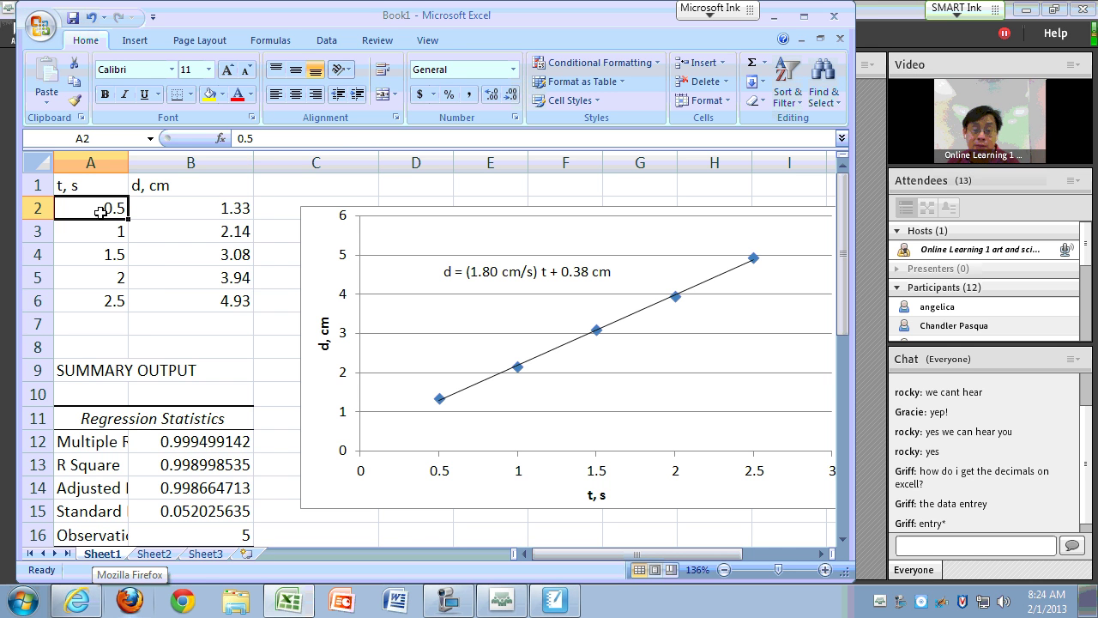
right_click(102, 212)
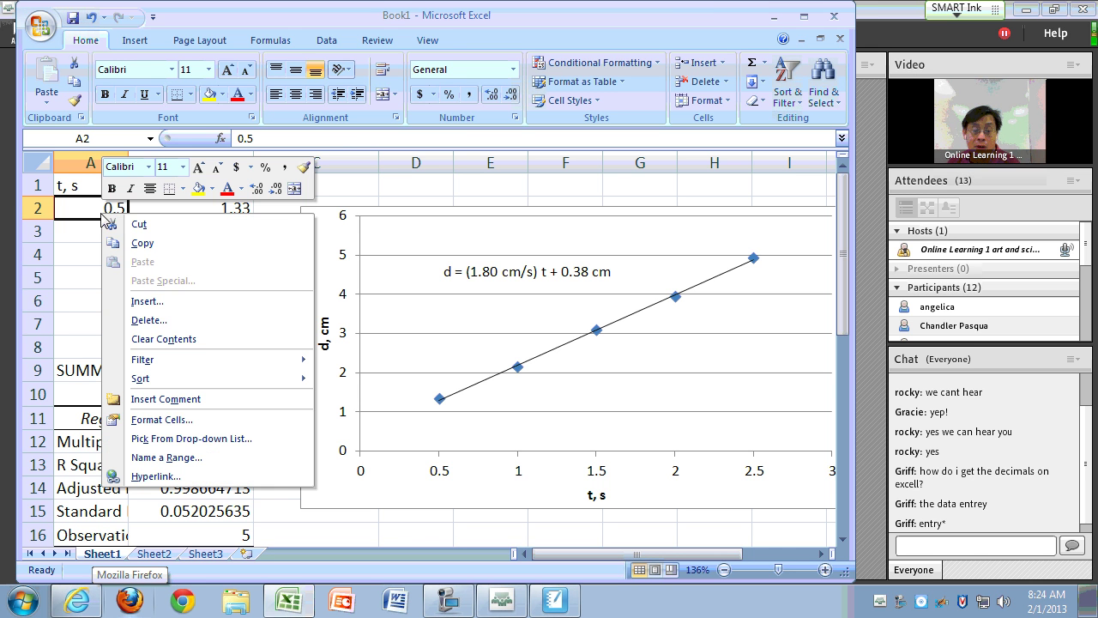
click(169, 419)
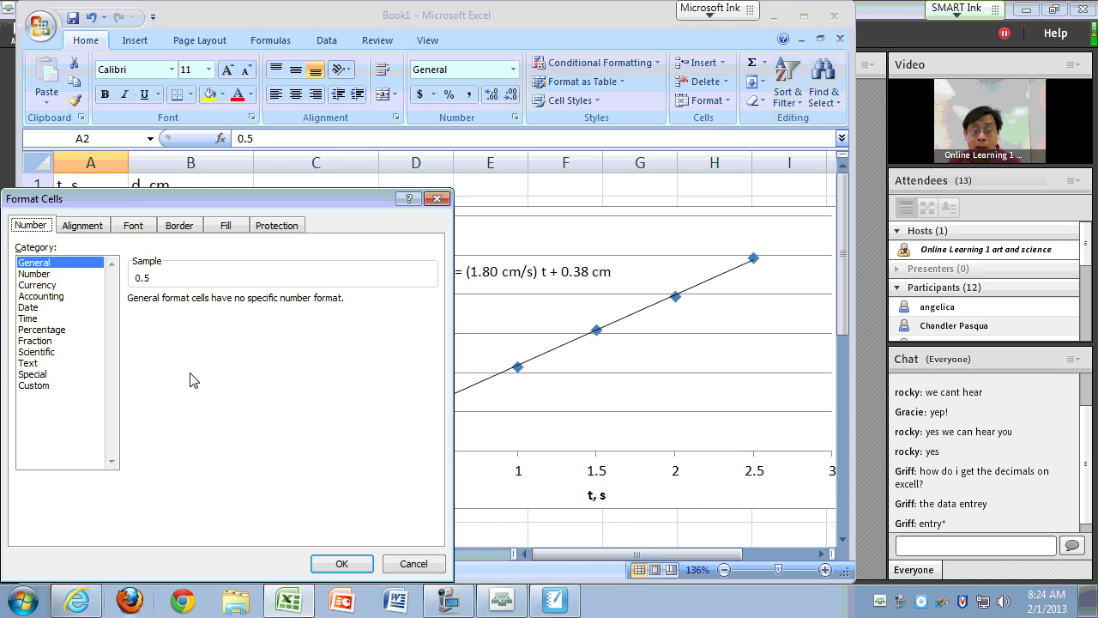
drag(124, 206, 490, 229)
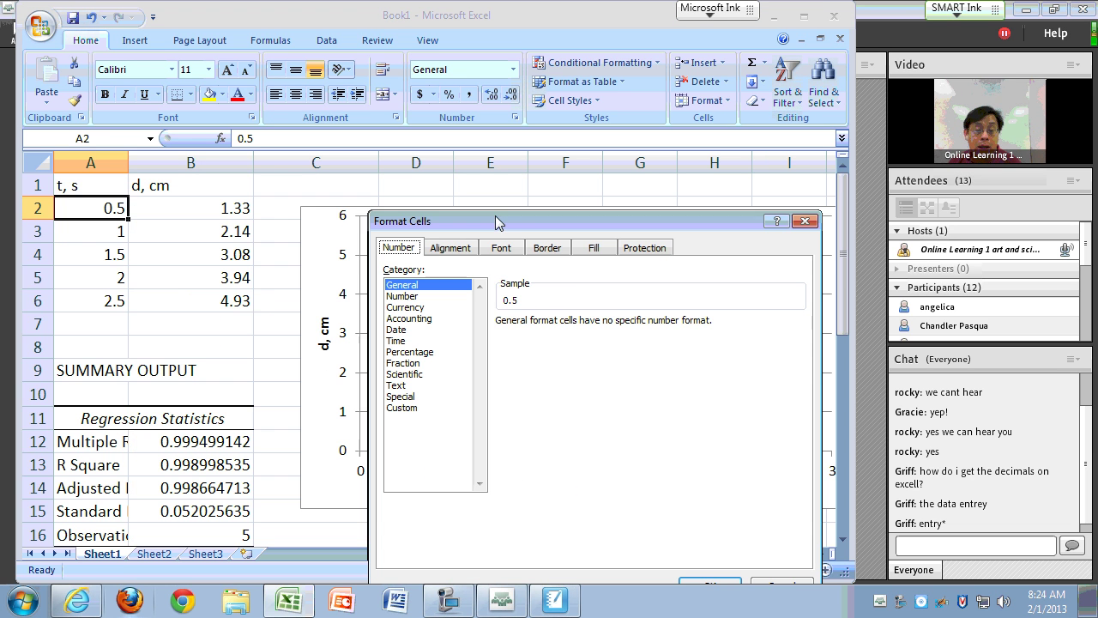
click(403, 296)
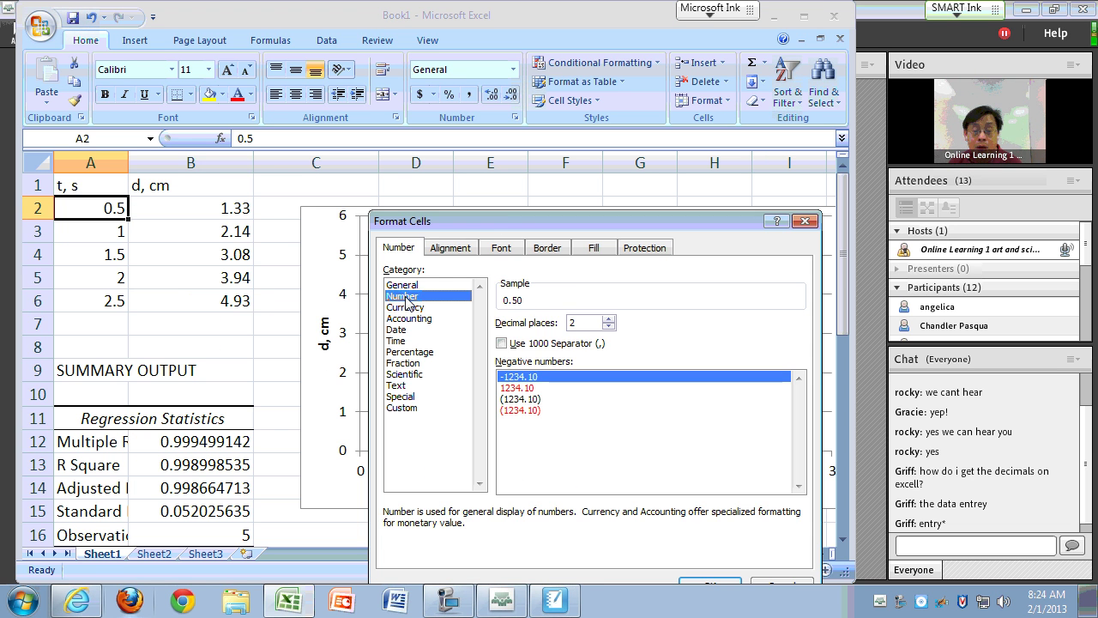
click(608, 319)
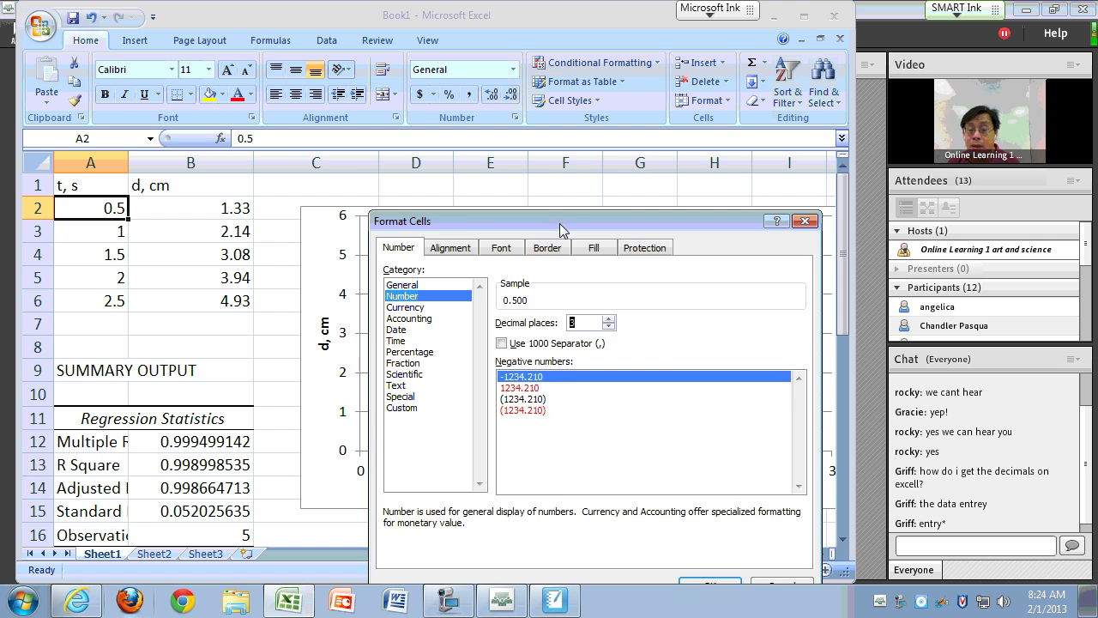
drag(562, 228, 575, 146)
click(725, 503)
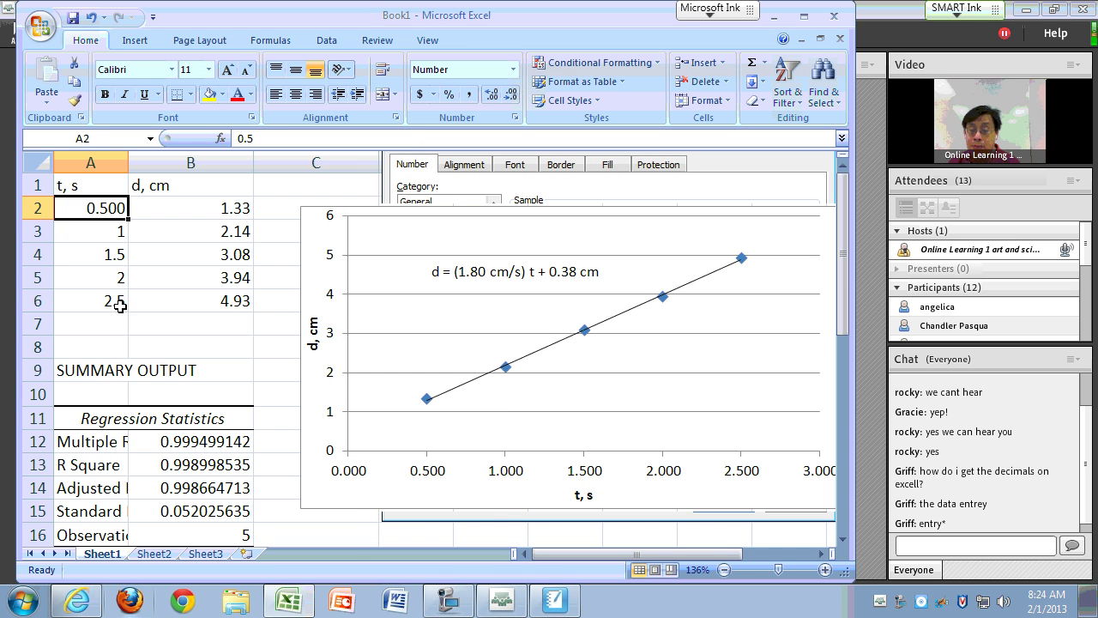
Format the remaining time values in A3:A6 as Number with 2 decimal places.
drag(83, 227, 90, 294)
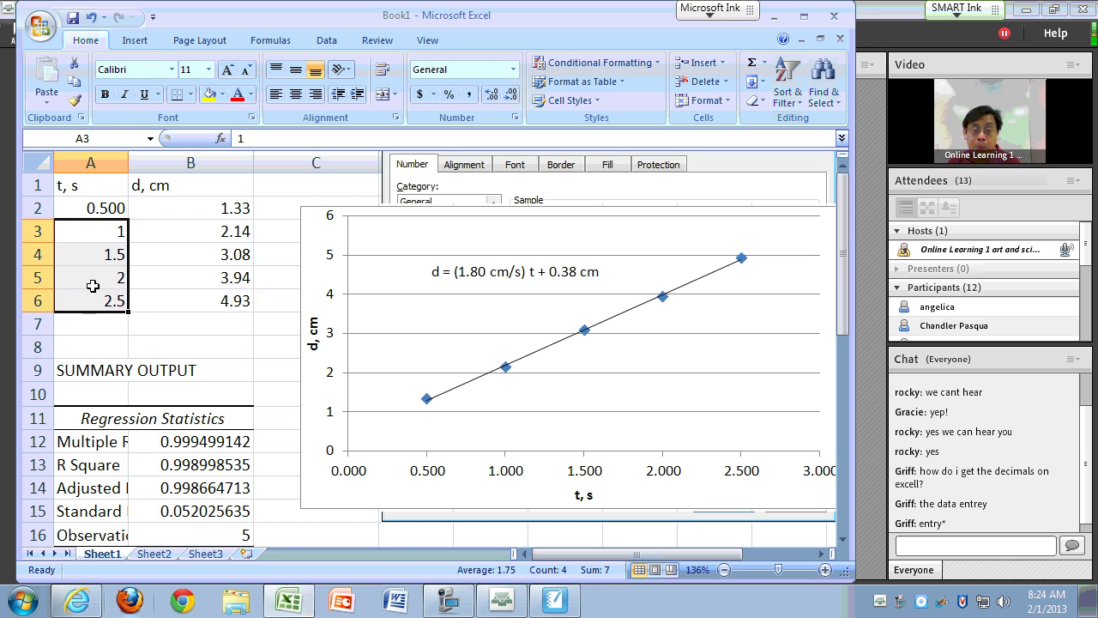
right_click(92, 246)
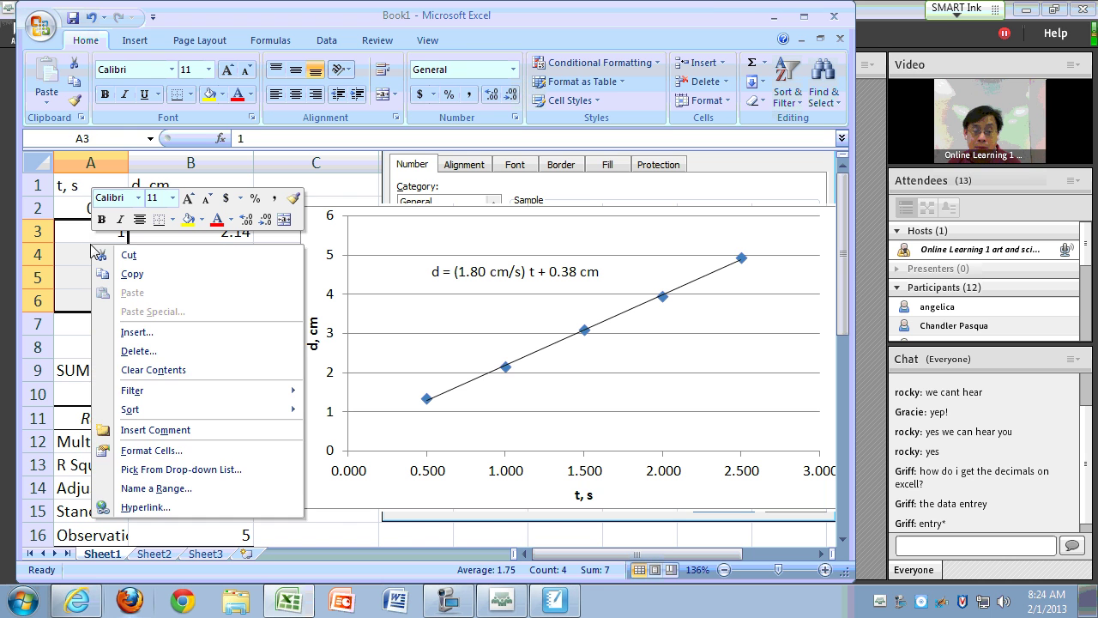
click(182, 454)
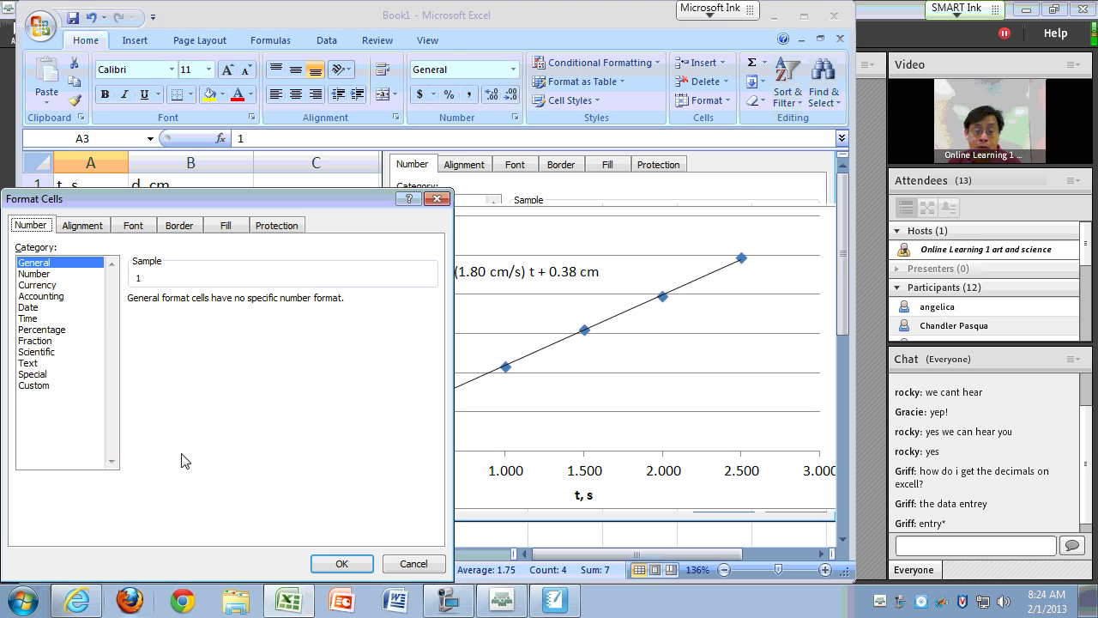
click(34, 274)
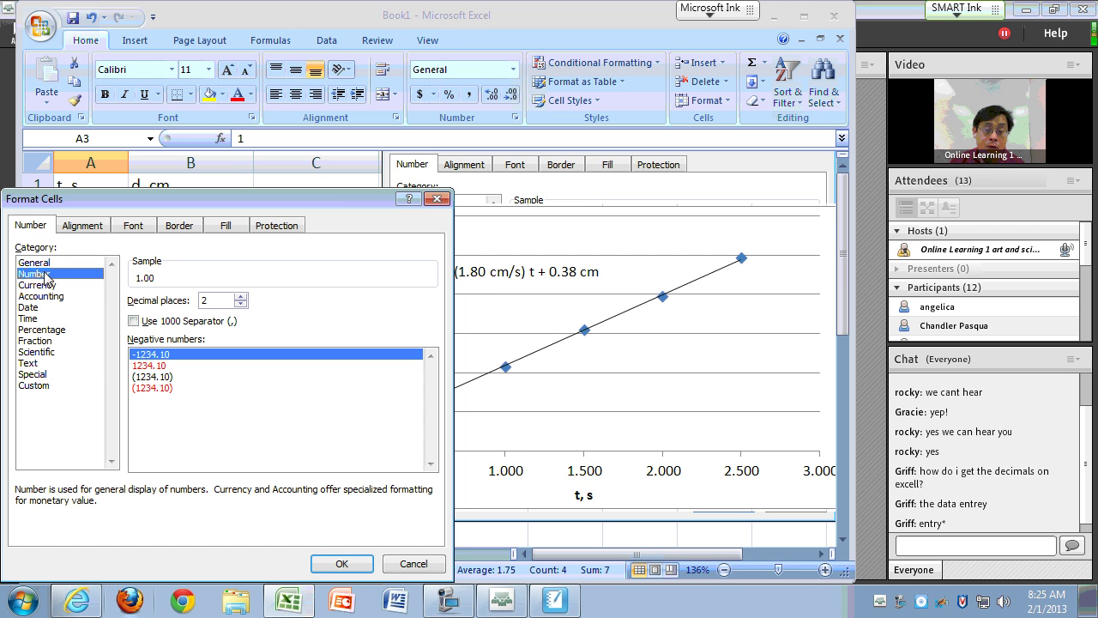
click(241, 296)
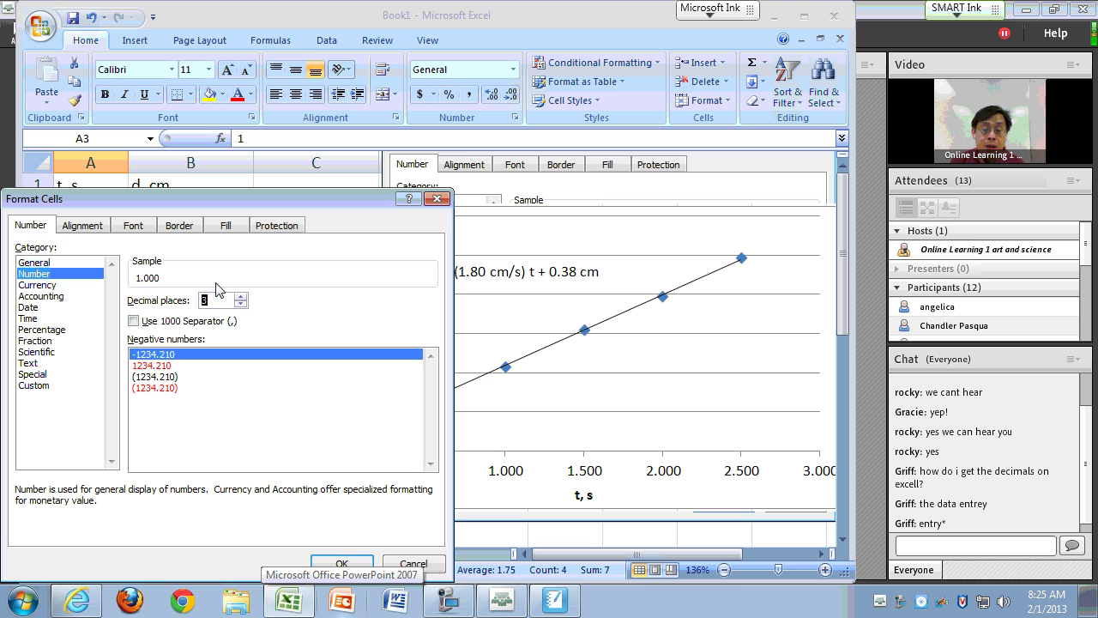
click(242, 304)
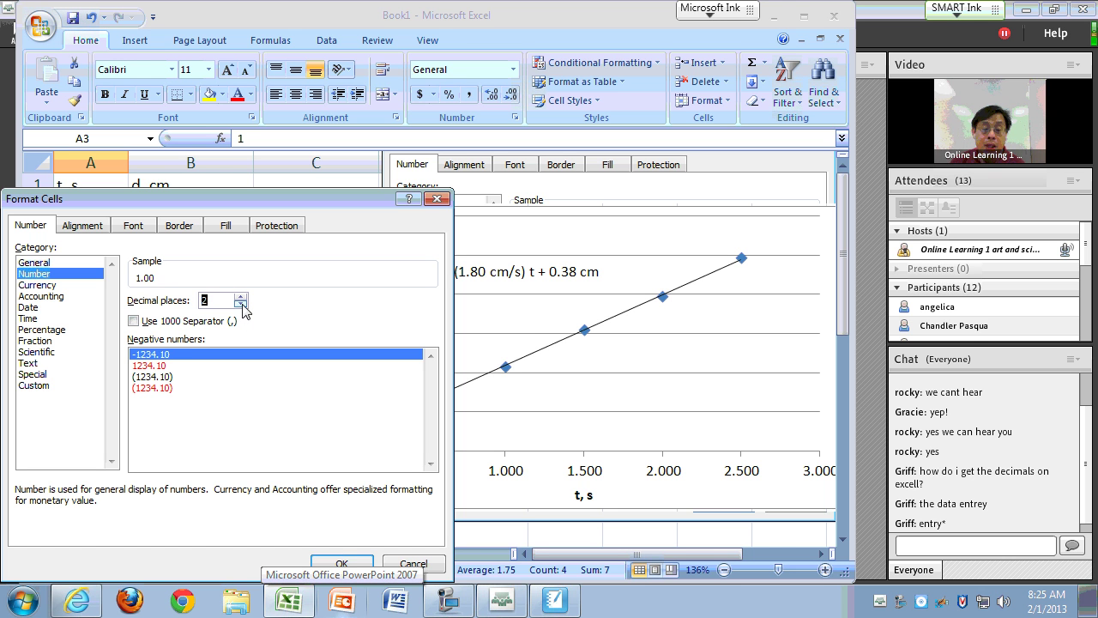
click(342, 564)
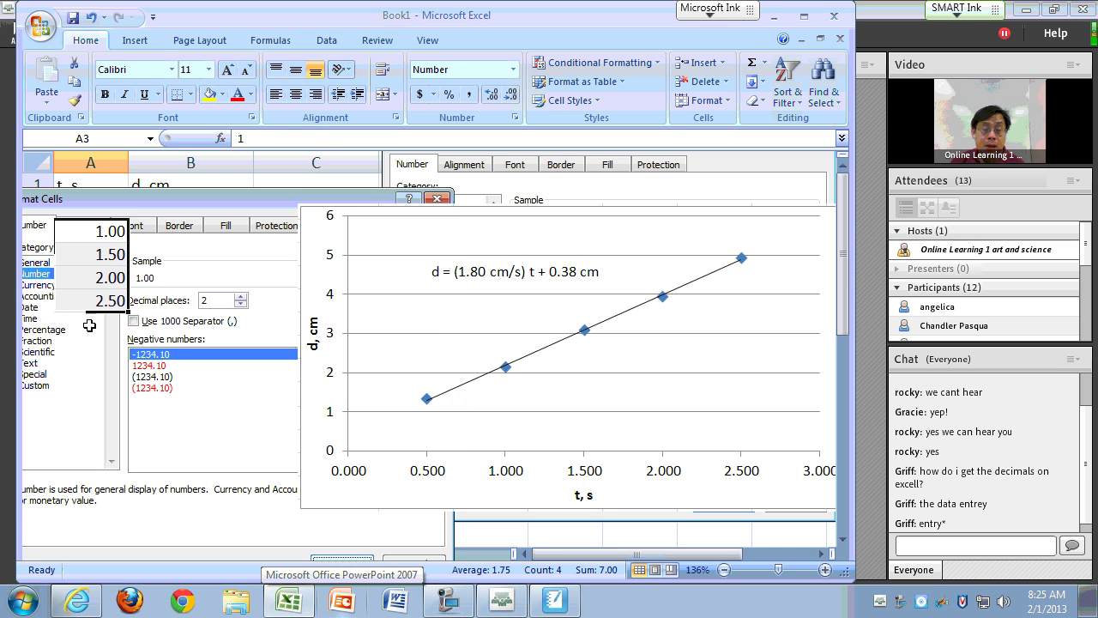
click(71, 365)
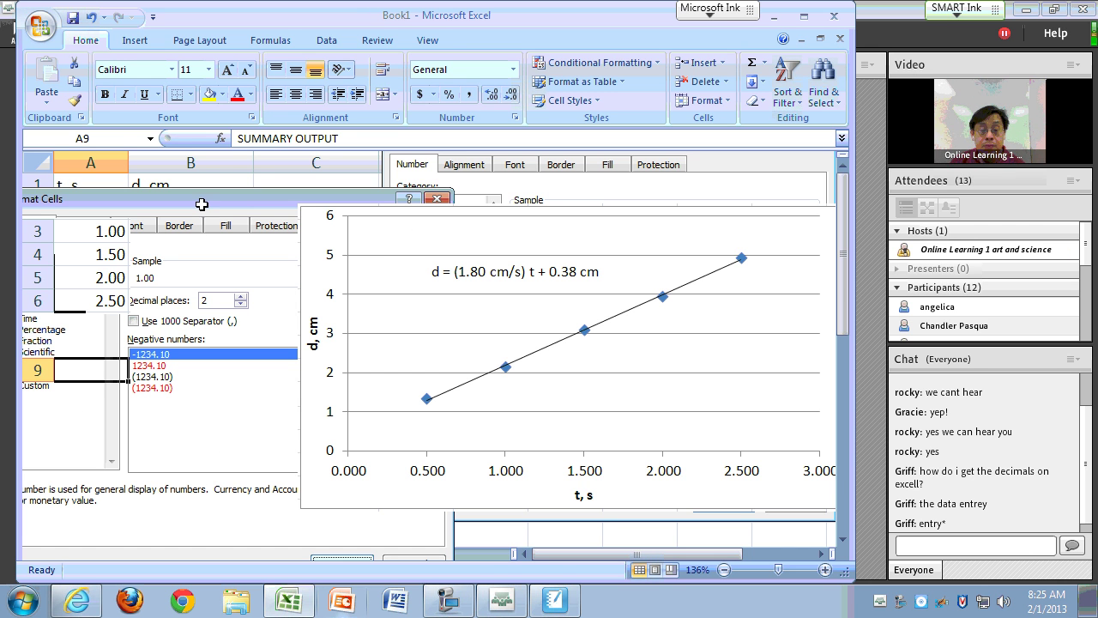
drag(190, 208, 275, 185)
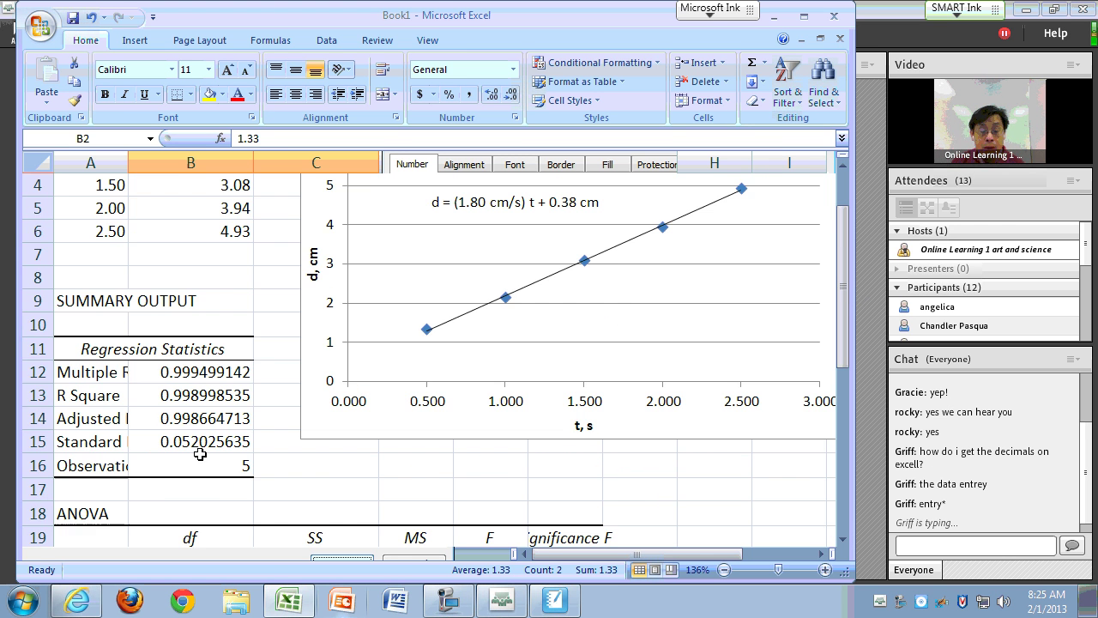
scroll(229, 532, down, 5)
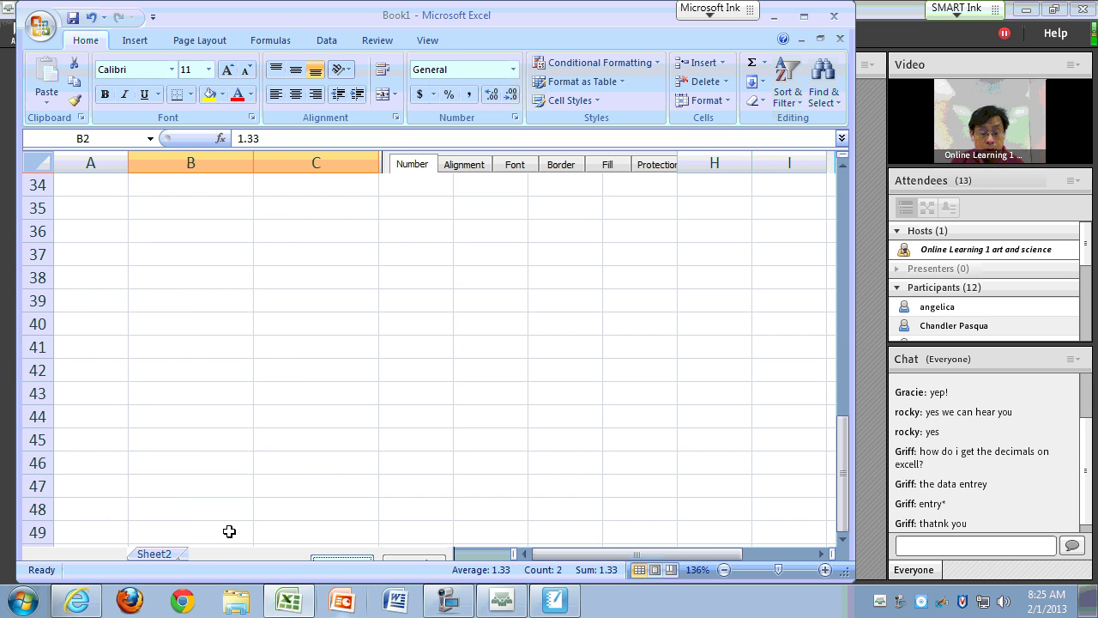
click(153, 553)
click(103, 554)
scroll(196, 541, up, 11)
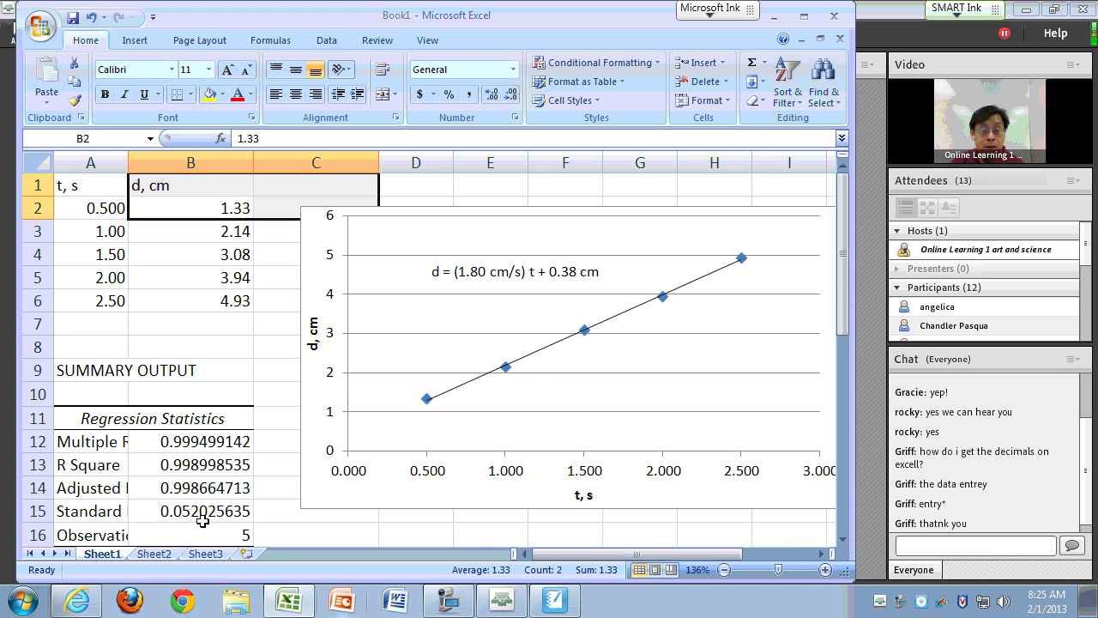
click(248, 377)
click(103, 213)
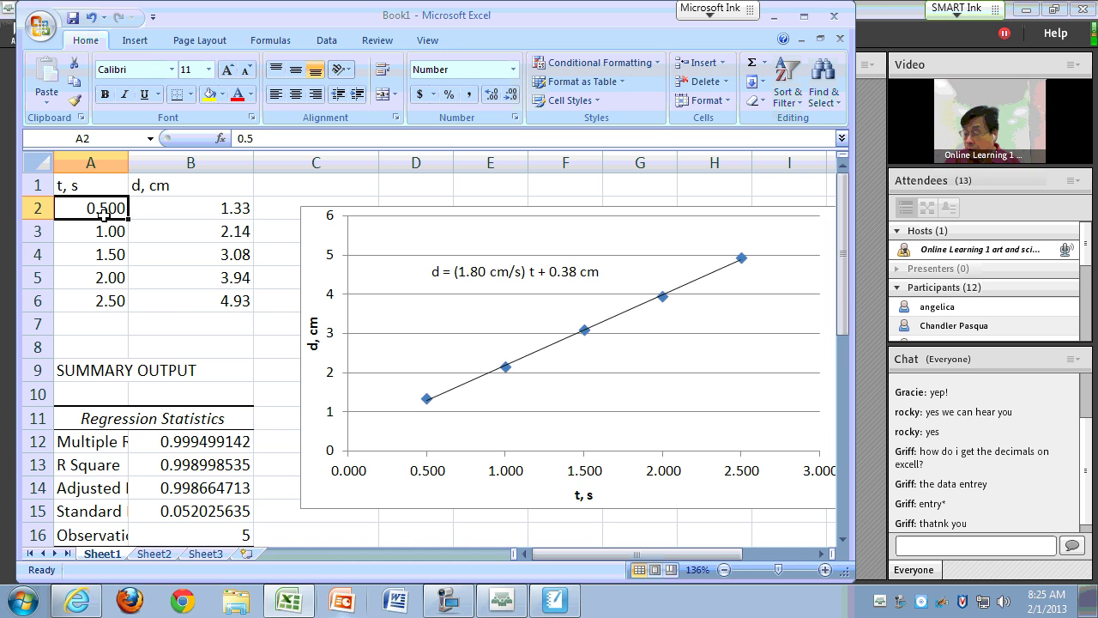
Switch to SMART Notebook and extend the Activity 6 page (page 6 of 20) to get blank space below the chart.
click(556, 604)
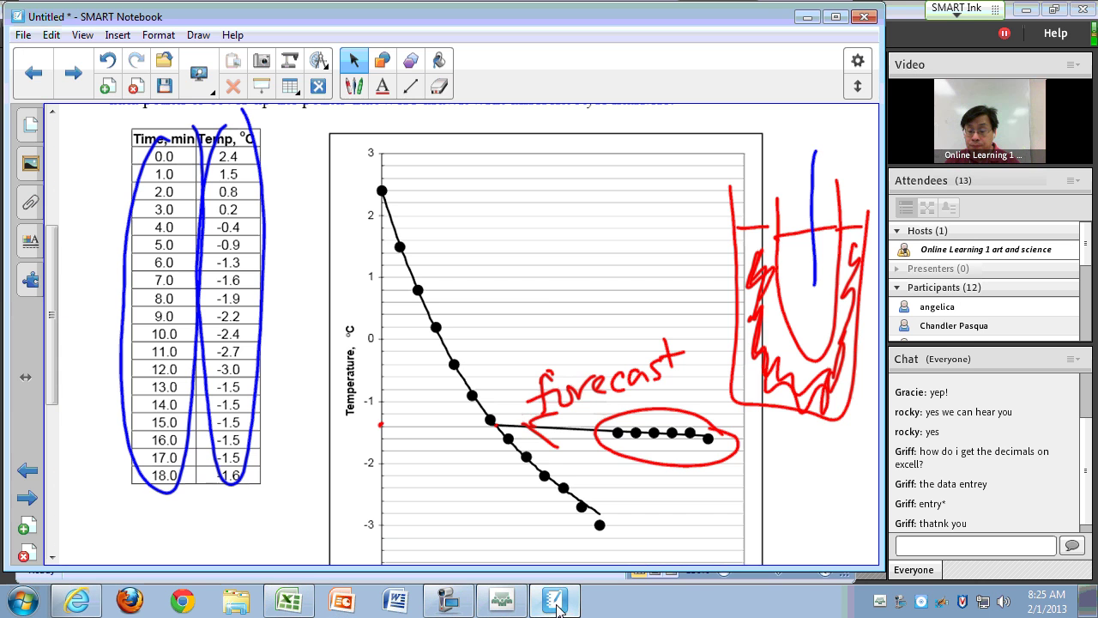
scroll(535, 346, down, 8)
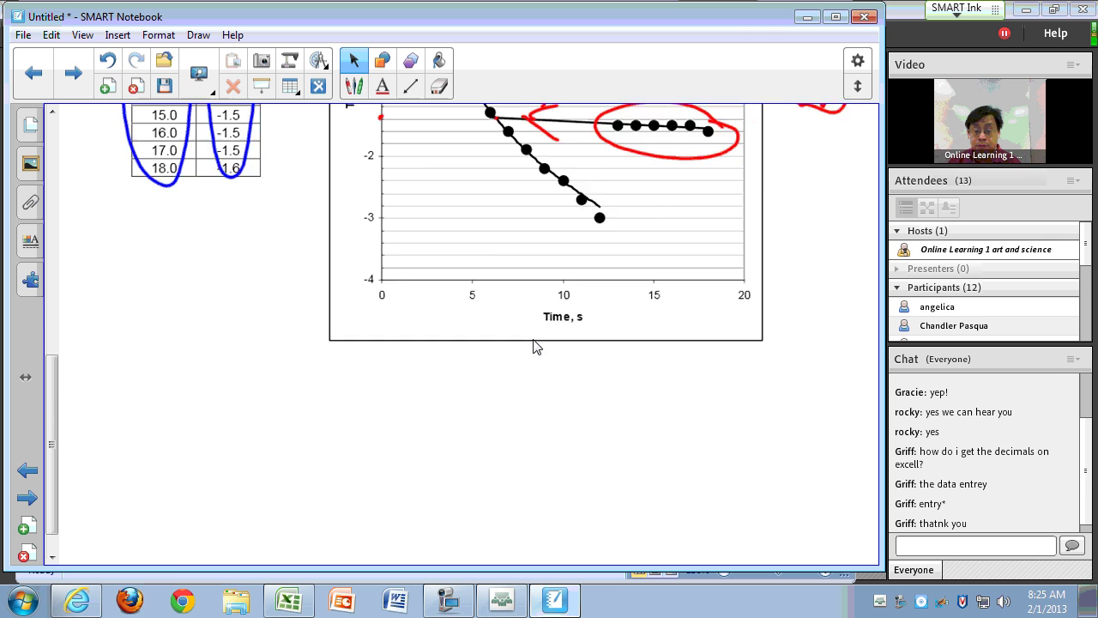
click(73, 77)
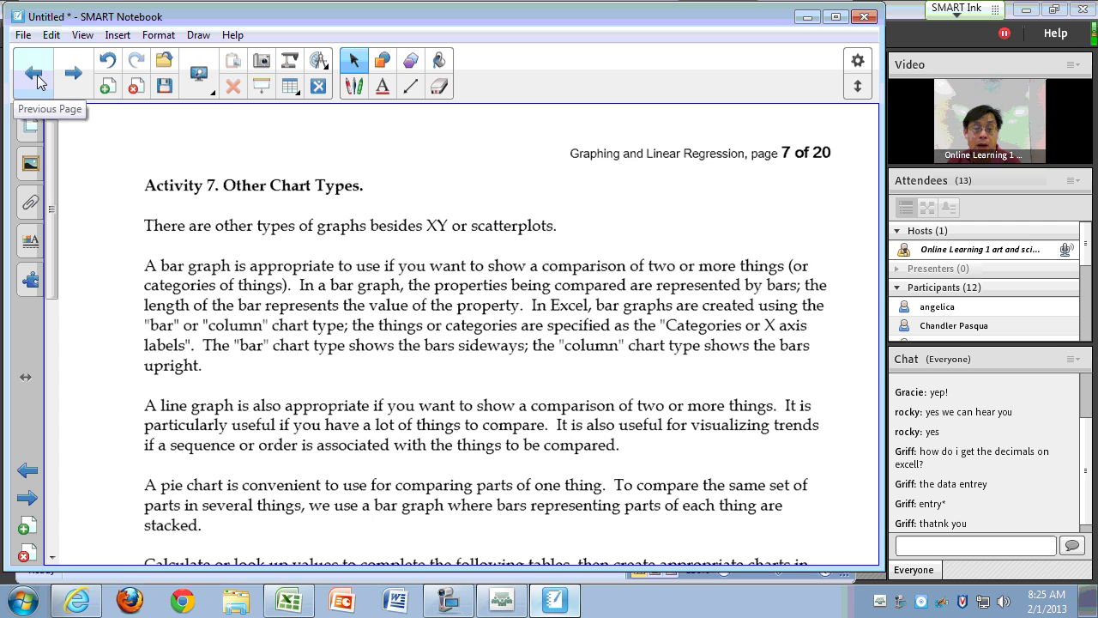
click(37, 77)
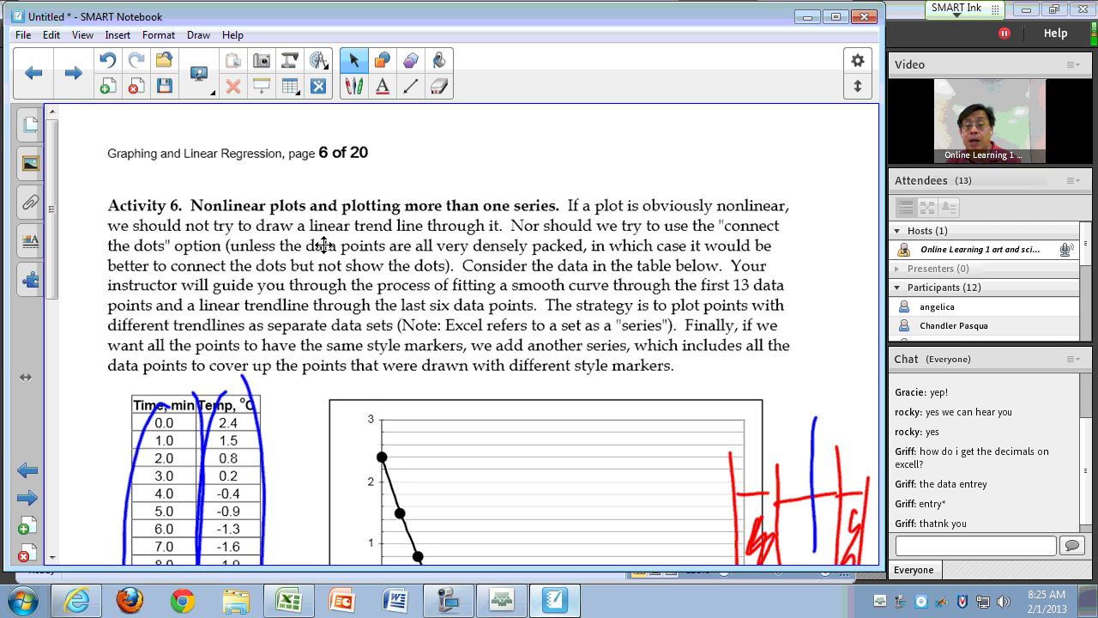
scroll(386, 348, down, 5)
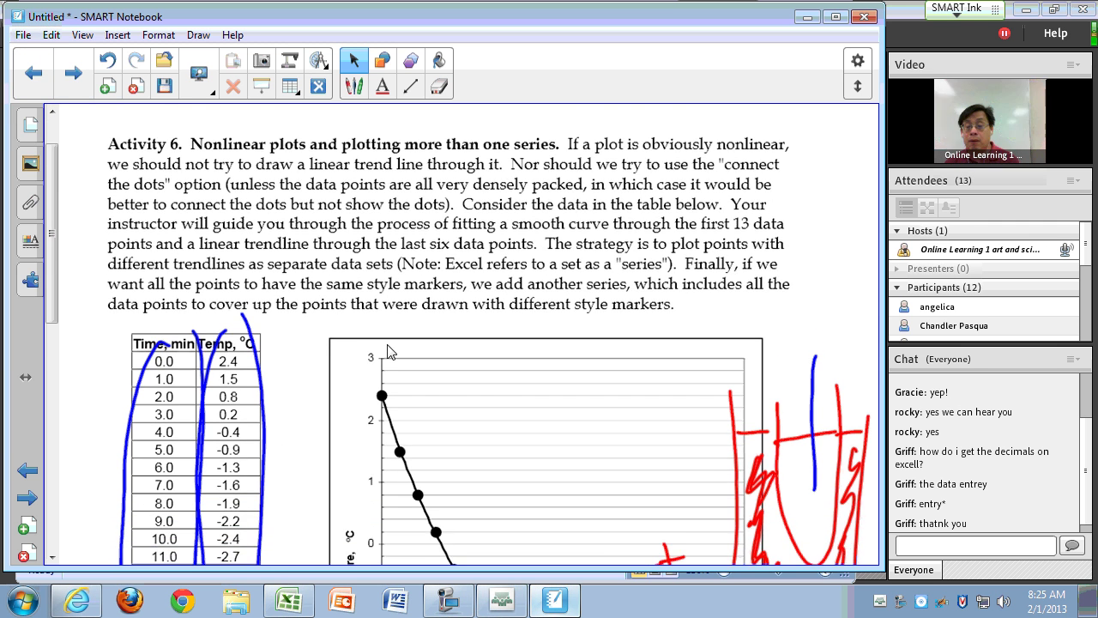
scroll(386, 347, down, 4)
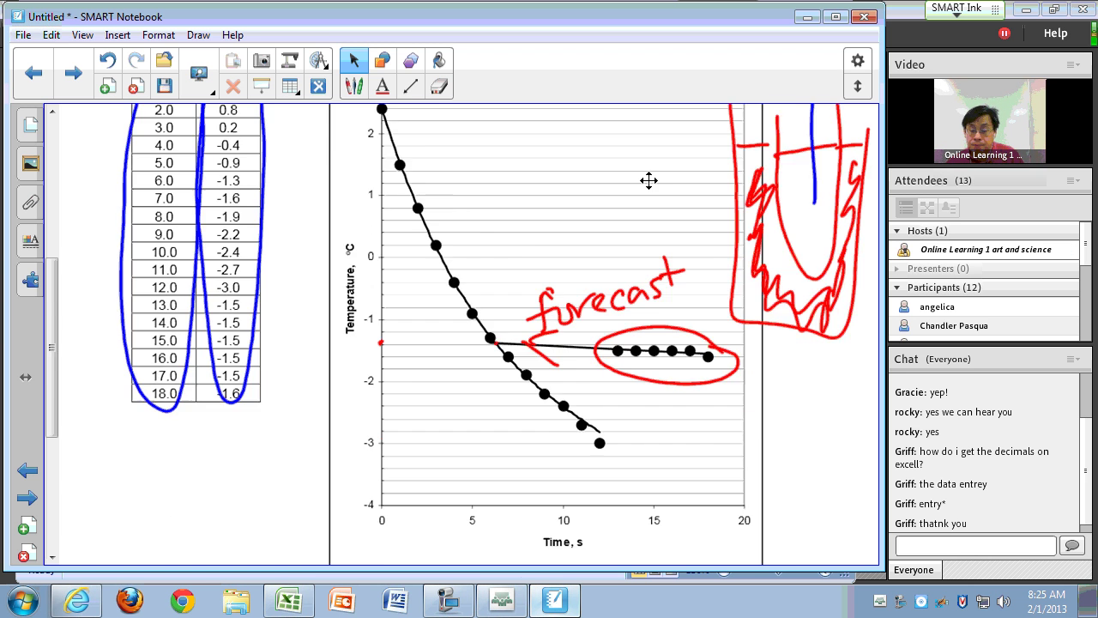
scroll(649, 179, down, 10)
click(469, 547)
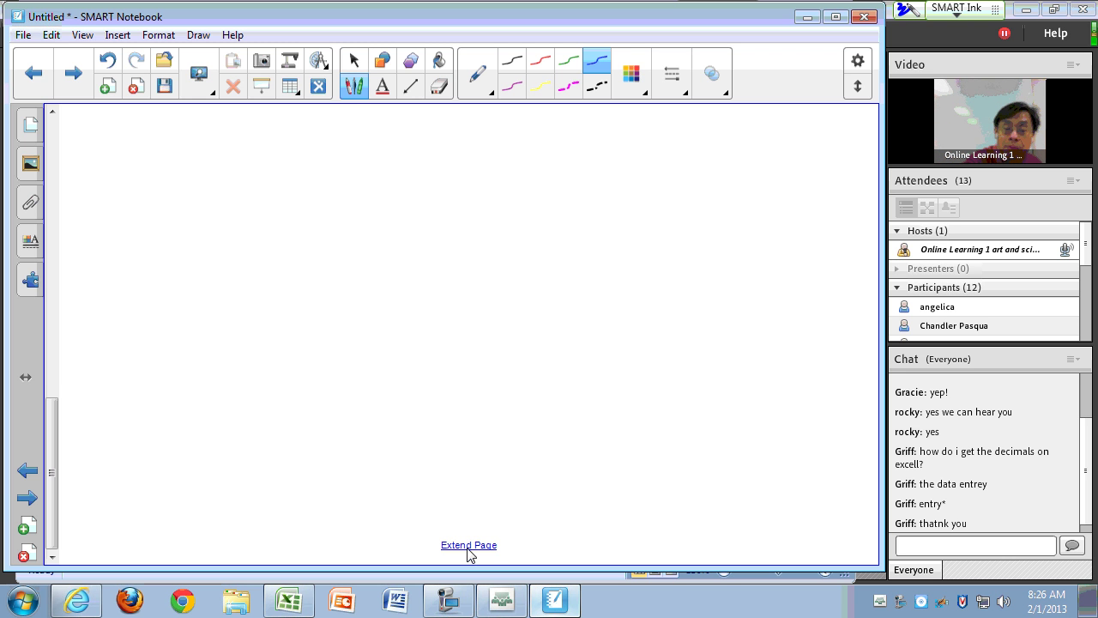
Sketch a blue pair of graph axes in the blank space, labelling the vertical axis Temp and the horizontal axis tim.
mouse_move(275, 152)
mouse_down()
mouse_move(277, 459)
mouse_move(731, 455)
mouse_up()
drag(169, 268, 174, 325)
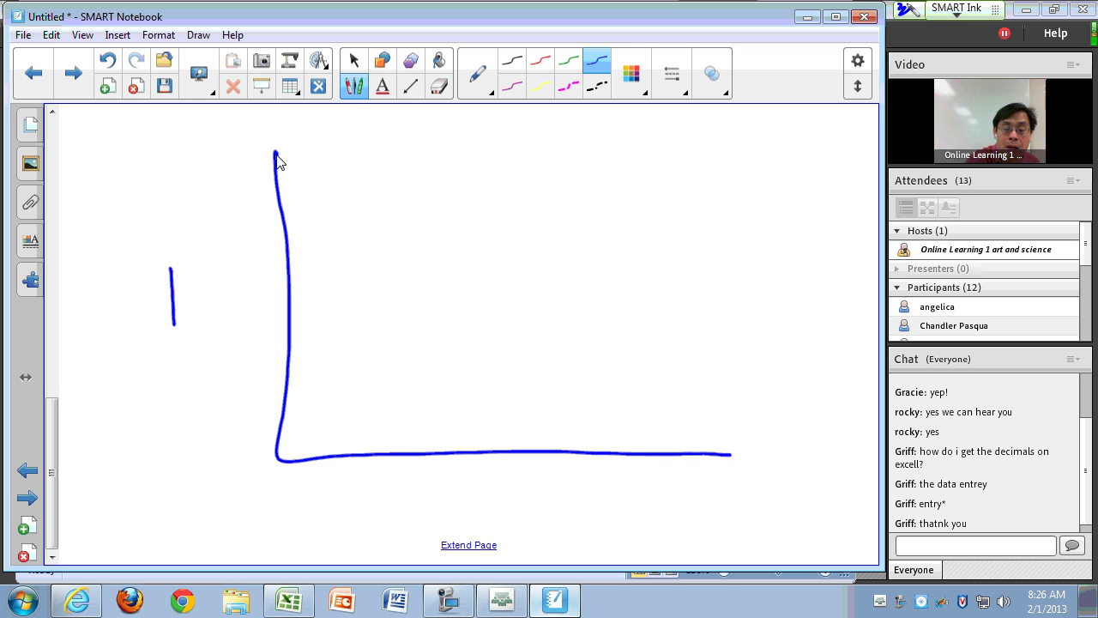
drag(140, 276, 202, 252)
mouse_move(184, 304)
mouse_down()
mouse_move(240, 314)
mouse_move(246, 291)
mouse_up()
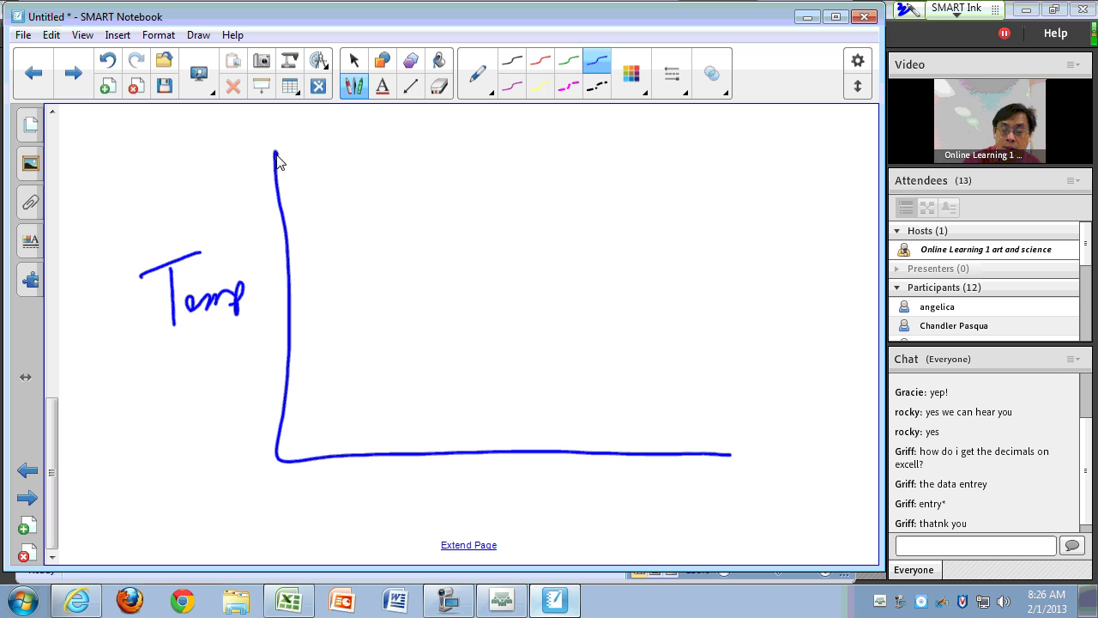
drag(511, 460, 519, 501)
mouse_move(500, 482)
mouse_down()
mouse_move(529, 479)
mouse_move(544, 508)
mouse_up()
drag(554, 489, 556, 498)
Replace the low row of dots with four dots higher up near the vertical axis, and add seven lower, rising dots at later times.
click(309, 384)
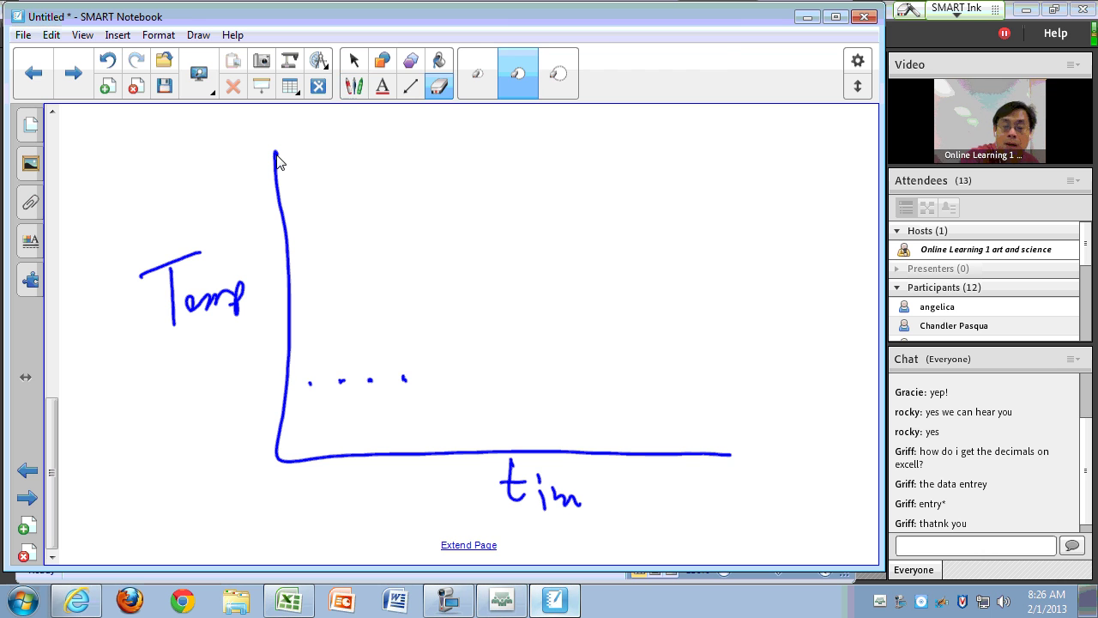
drag(287, 377, 404, 379)
click(353, 86)
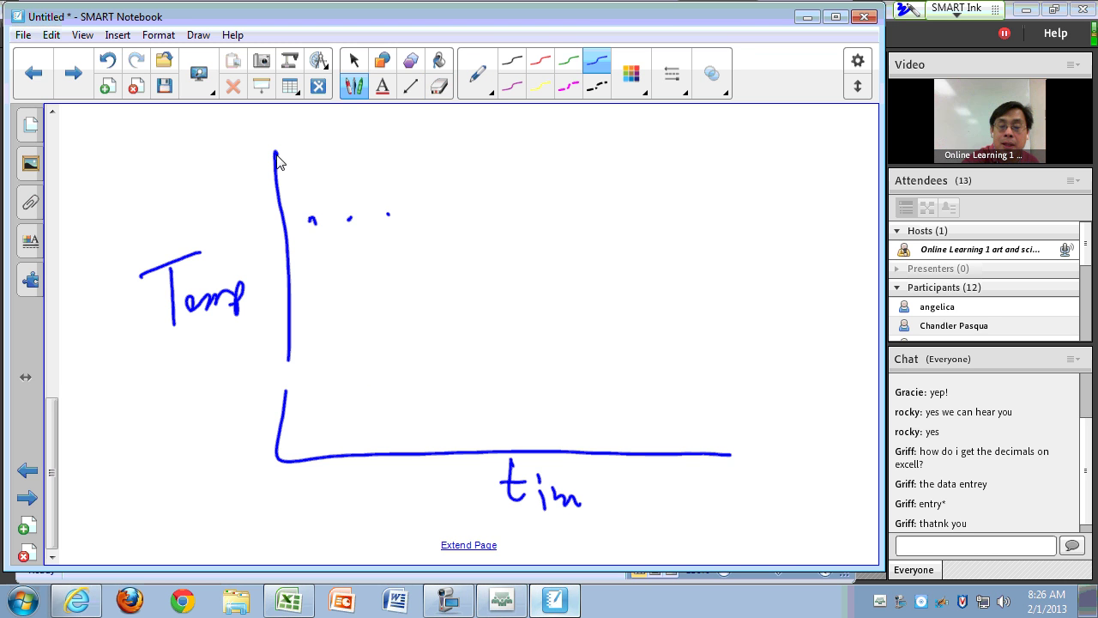
click(444, 312)
click(480, 312)
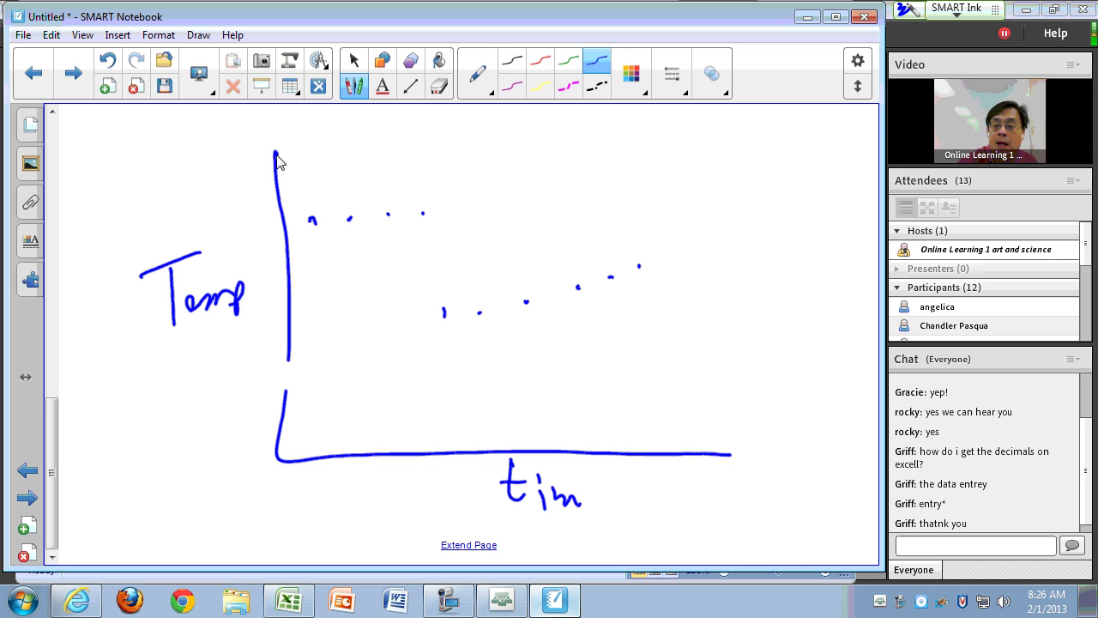
click(678, 254)
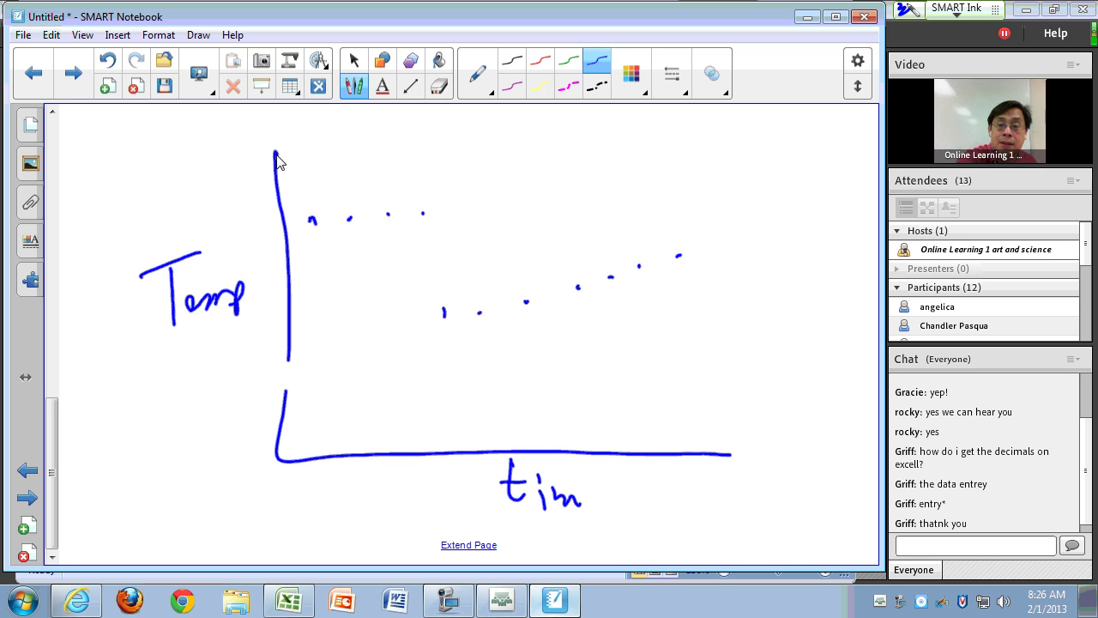
Draw a red vertical line between the two groups of dots and circle the later rising dots in blue.
drag(427, 111, 435, 420)
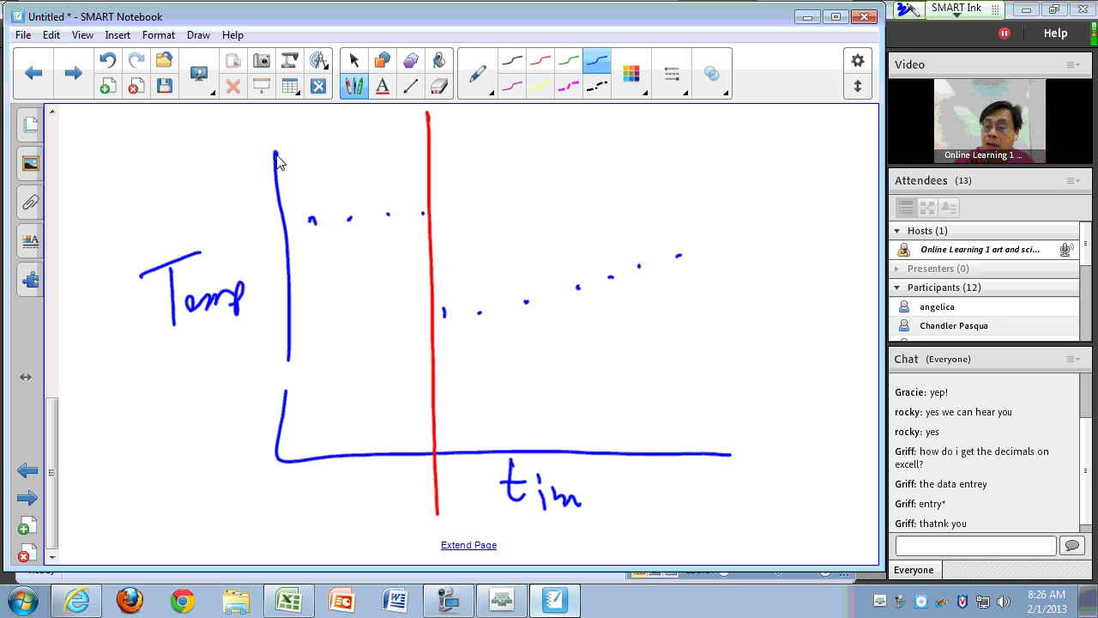
drag(639, 239, 749, 246)
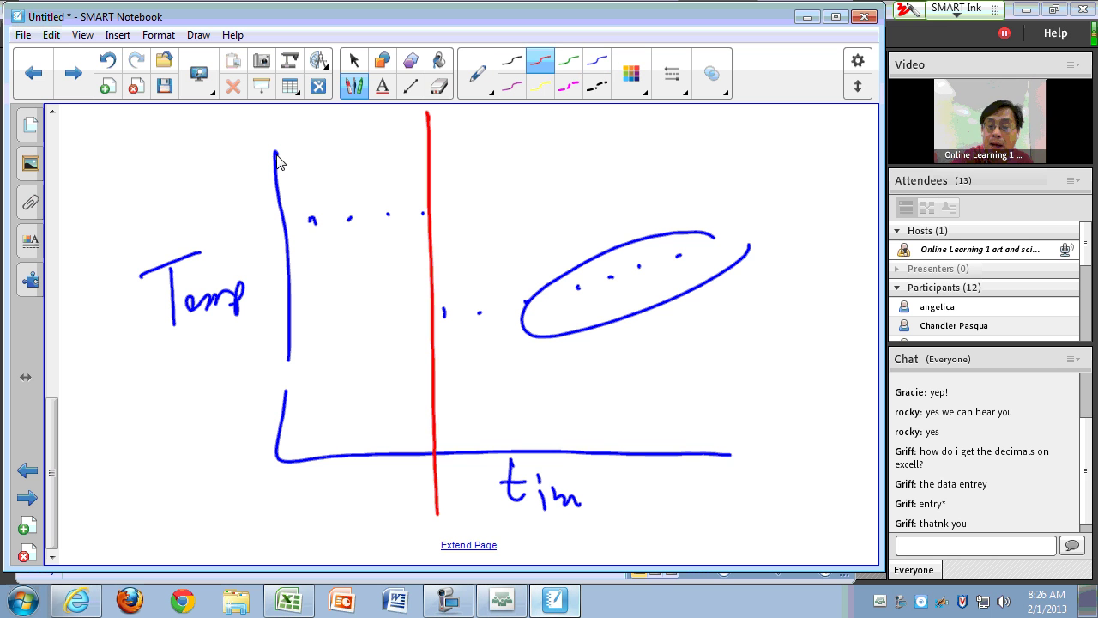
Extrapolate both dot groups to the vertical line with red arrows labelled Tf and Ti, and add tick marks along that line.
drag(442, 350, 746, 223)
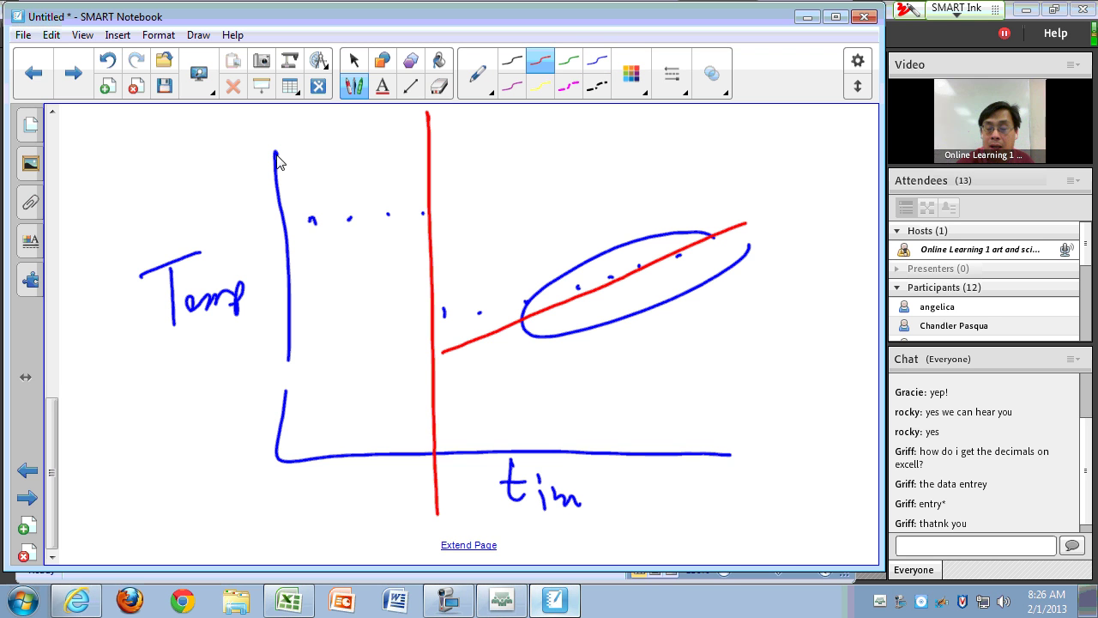
mouse_move(447, 344)
mouse_down()
mouse_move(446, 361)
mouse_move(396, 386)
mouse_move(419, 348)
mouse_up()
drag(418, 367, 409, 399)
drag(405, 383, 419, 377)
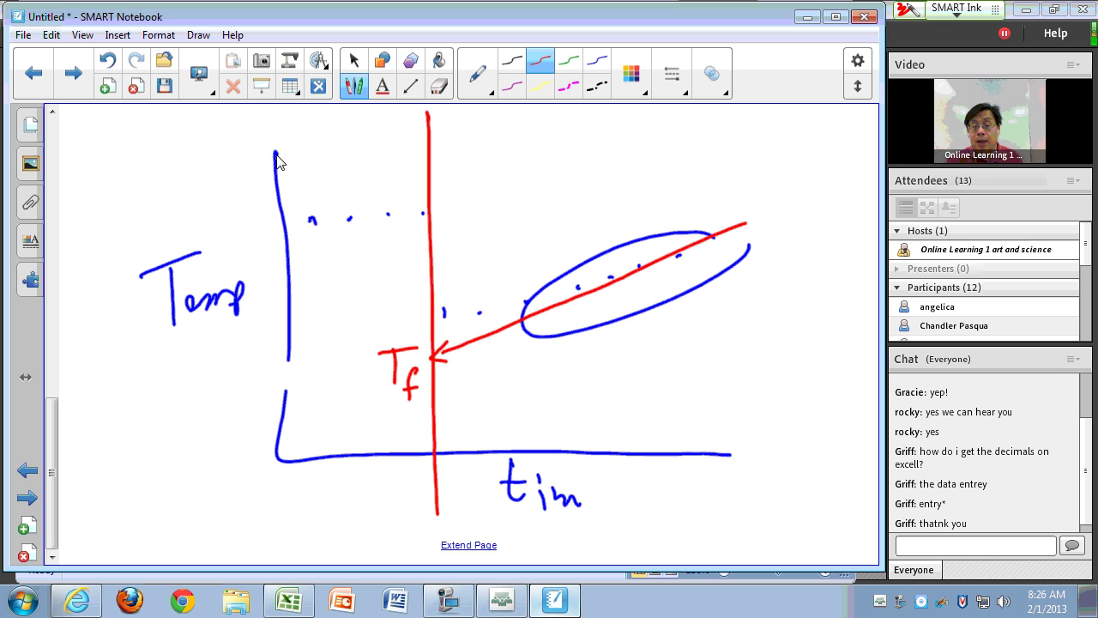
mouse_move(291, 230)
mouse_down()
mouse_move(436, 208)
mouse_move(475, 226)
mouse_up()
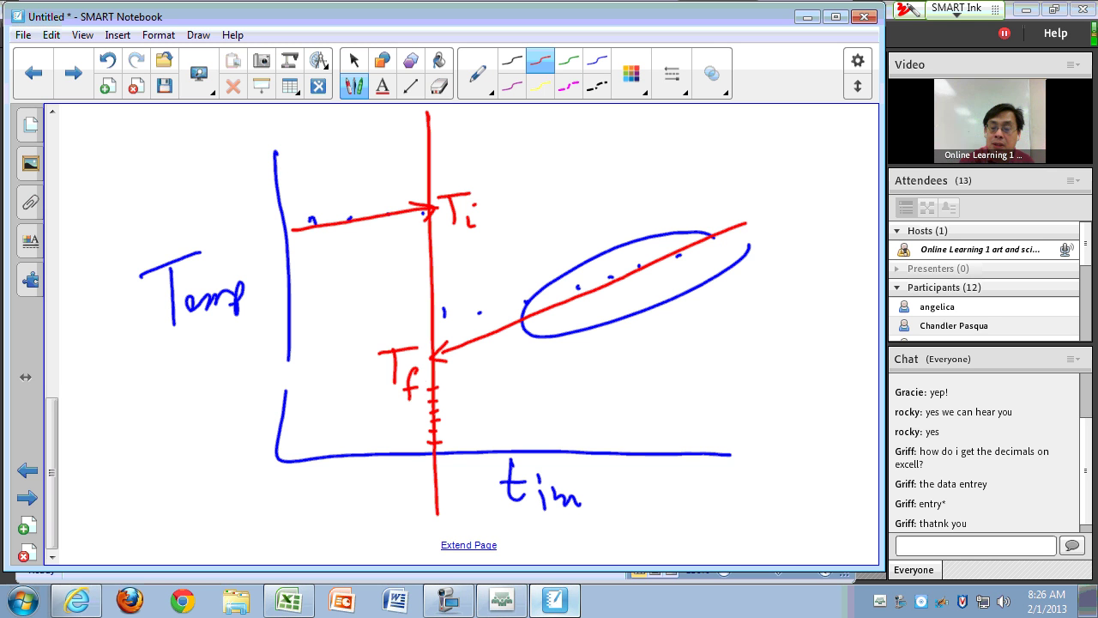
drag(432, 293, 445, 297)
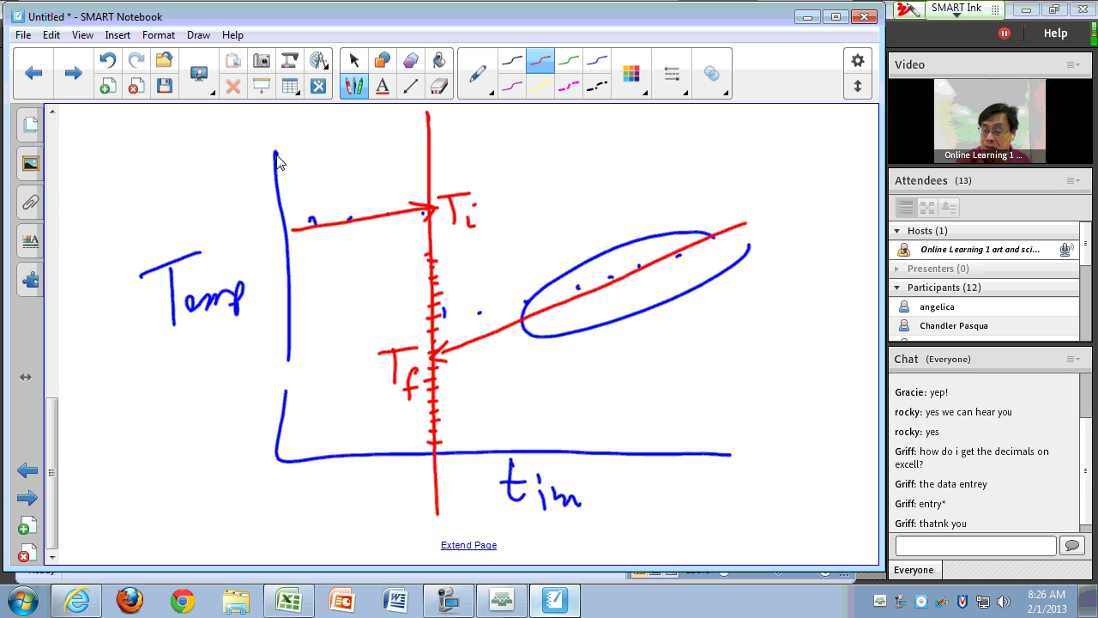
On the printed temperature chart, circle the -1 and -2 axis labels in red and add short tick marks between them.
click(288, 600)
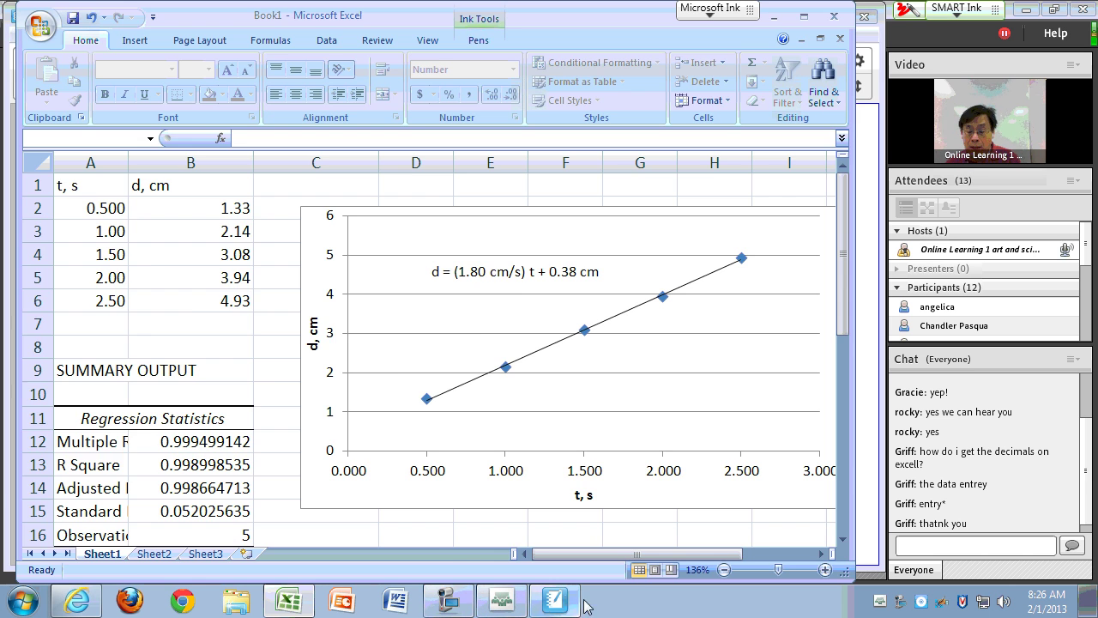
click(554, 600)
scroll(556, 478, up, 10)
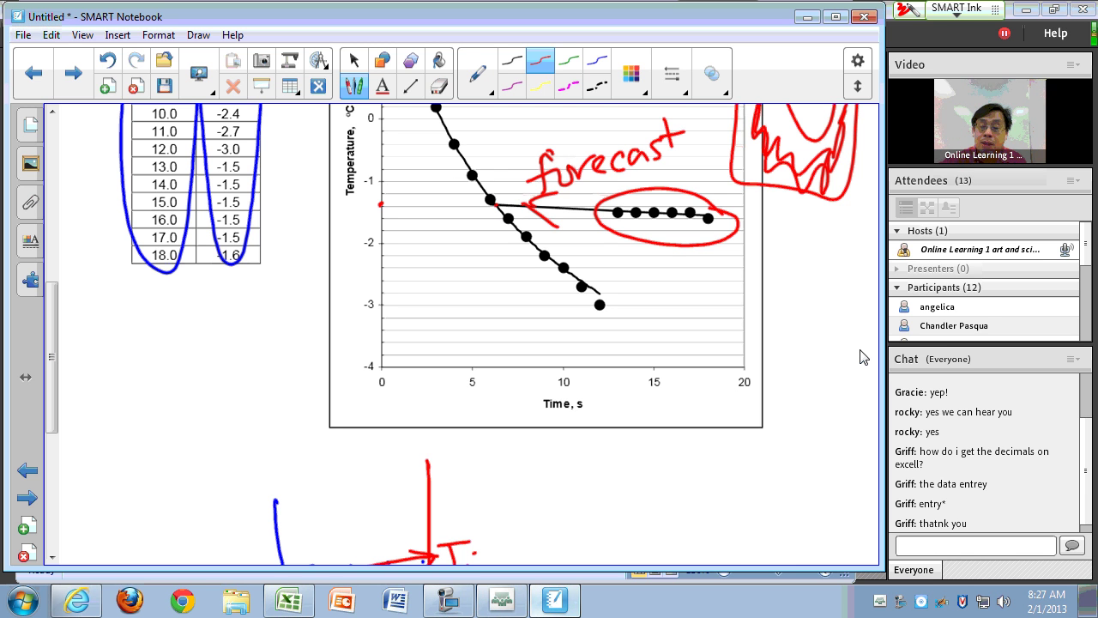
mouse_move(380, 204)
mouse_down()
mouse_move(383, 175)
mouse_move(377, 258)
mouse_up()
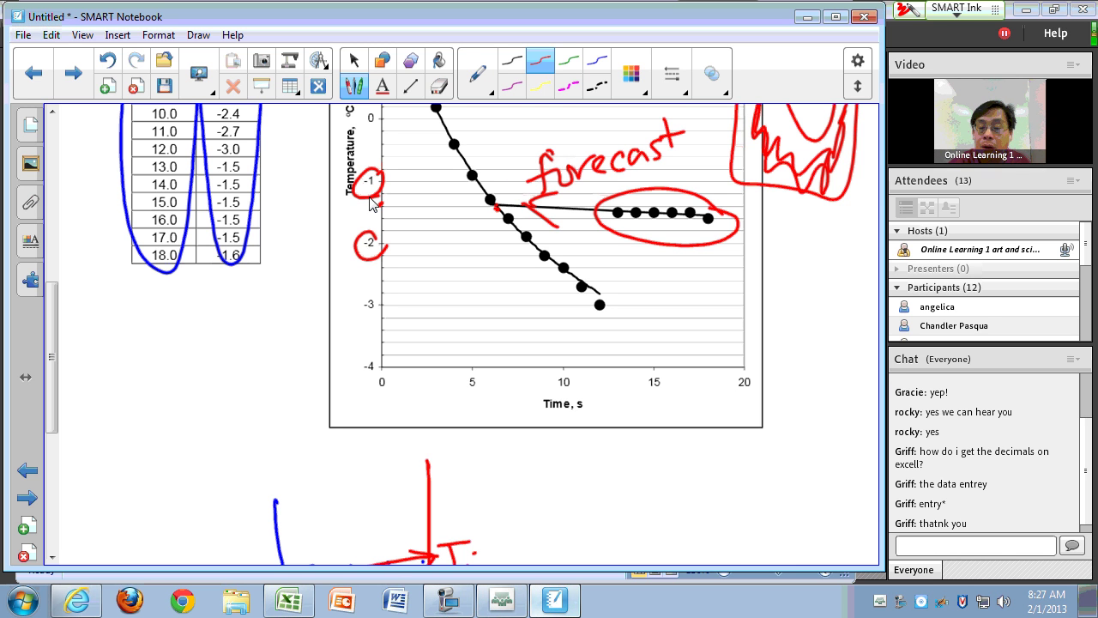
mouse_move(375, 204)
mouse_down()
mouse_move(412, 194)
mouse_move(417, 219)
mouse_up()
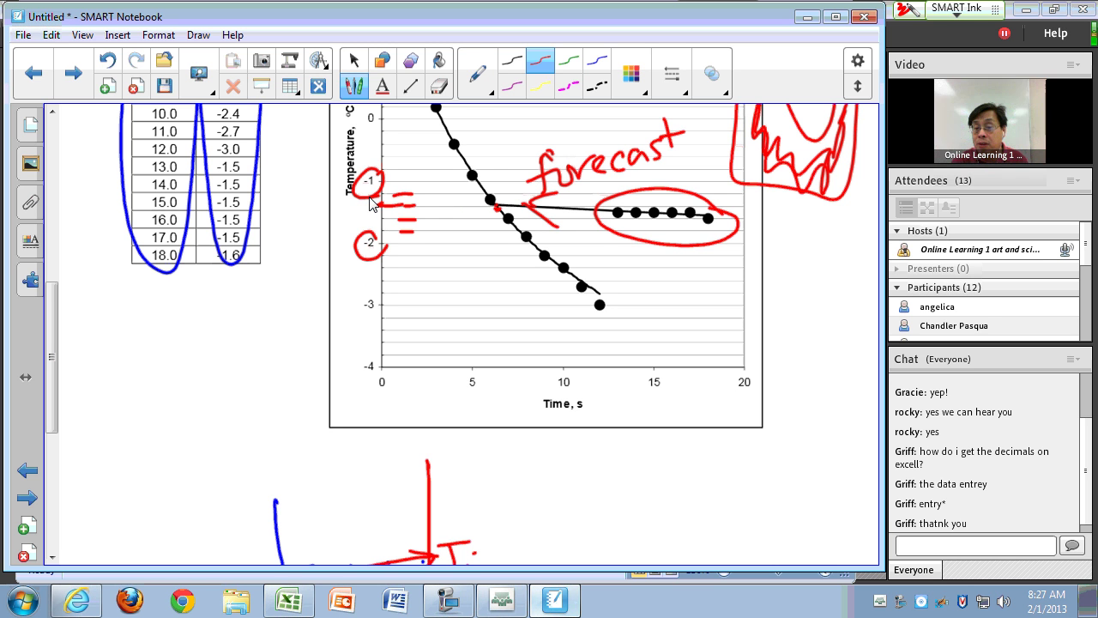
Switch to Excel, select the distance-time chart and bring up its layout tools.
click(288, 600)
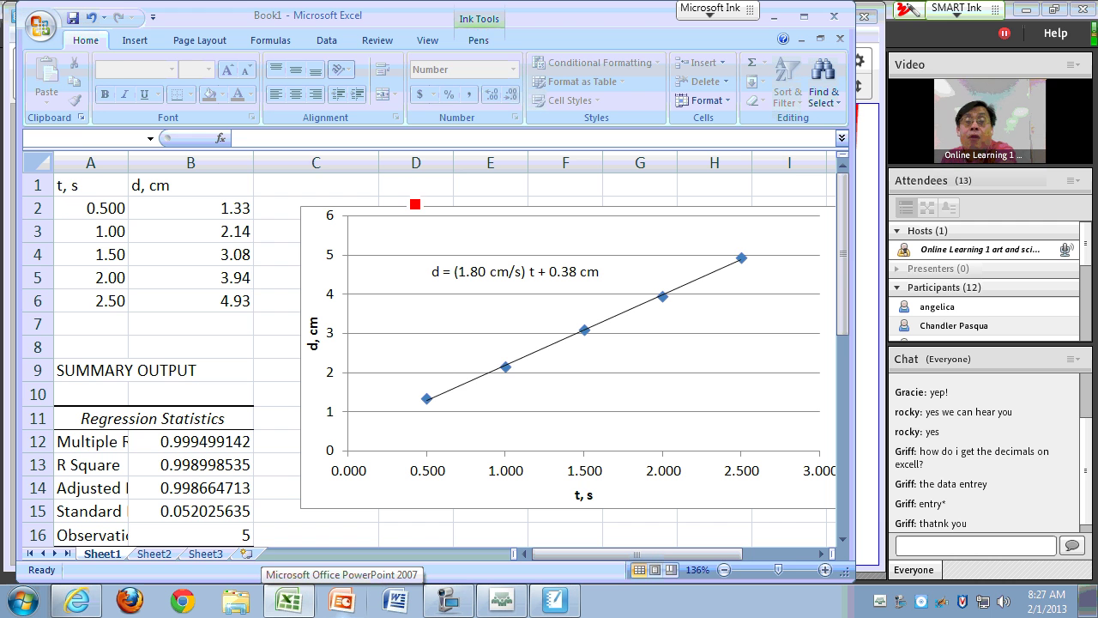
click(327, 200)
click(314, 260)
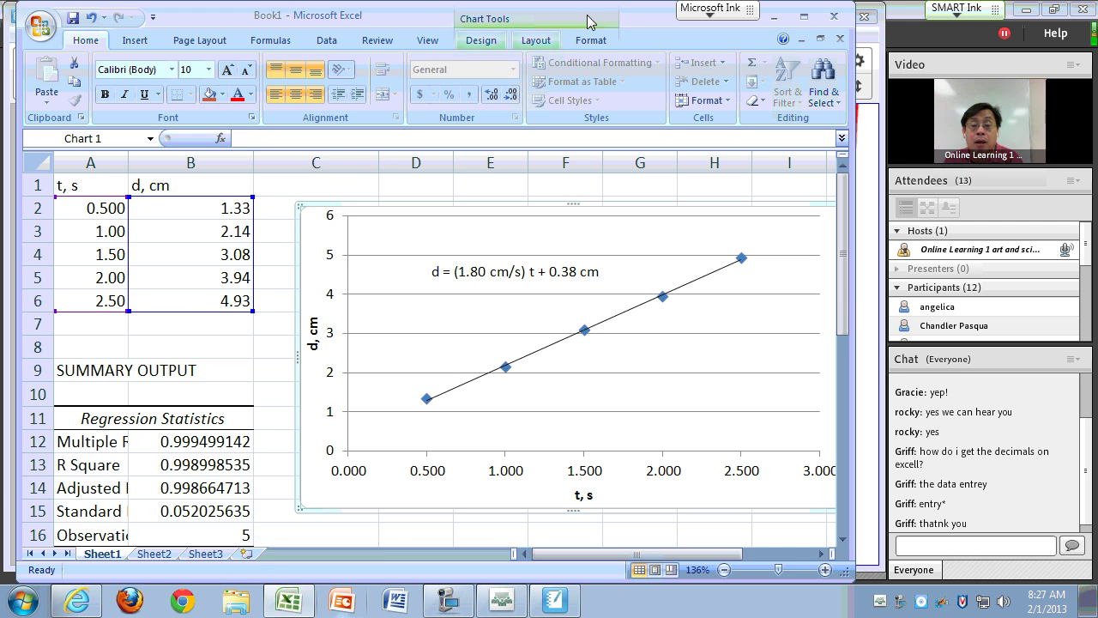
click(483, 41)
click(524, 40)
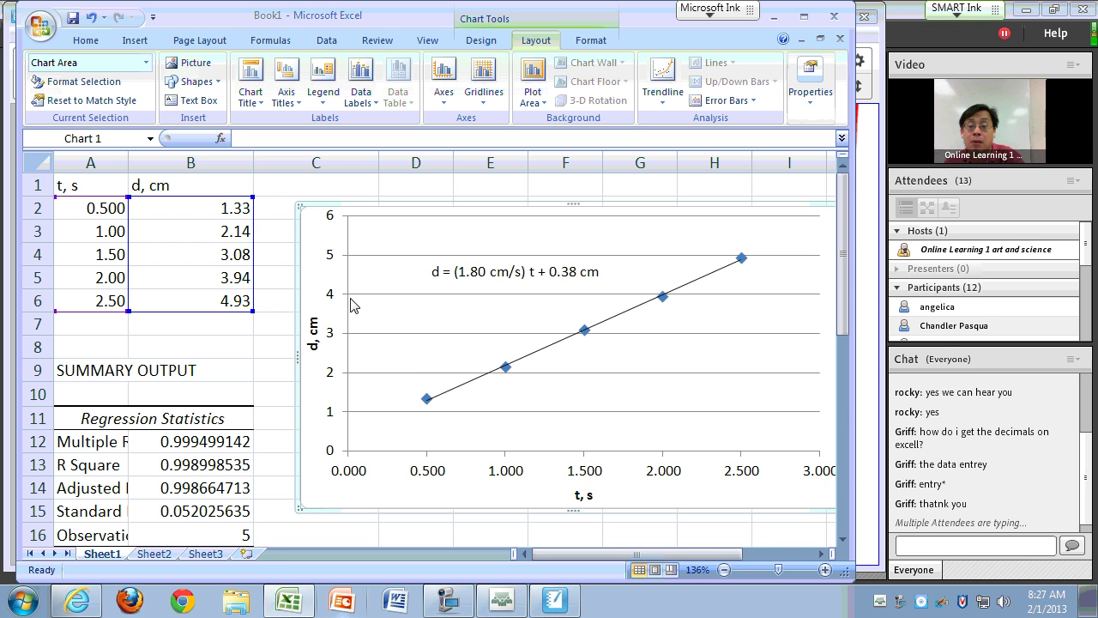
Review the vertical axis's formatting options on the chart, including its minimum, maximum and major and minor units.
right_click(314, 333)
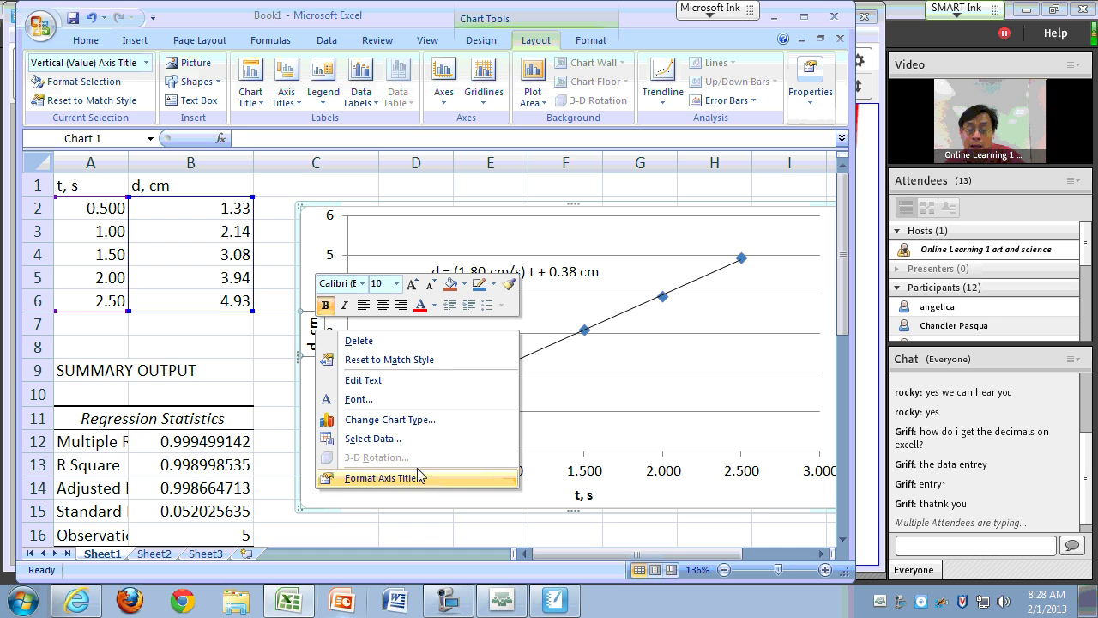
key(Escape)
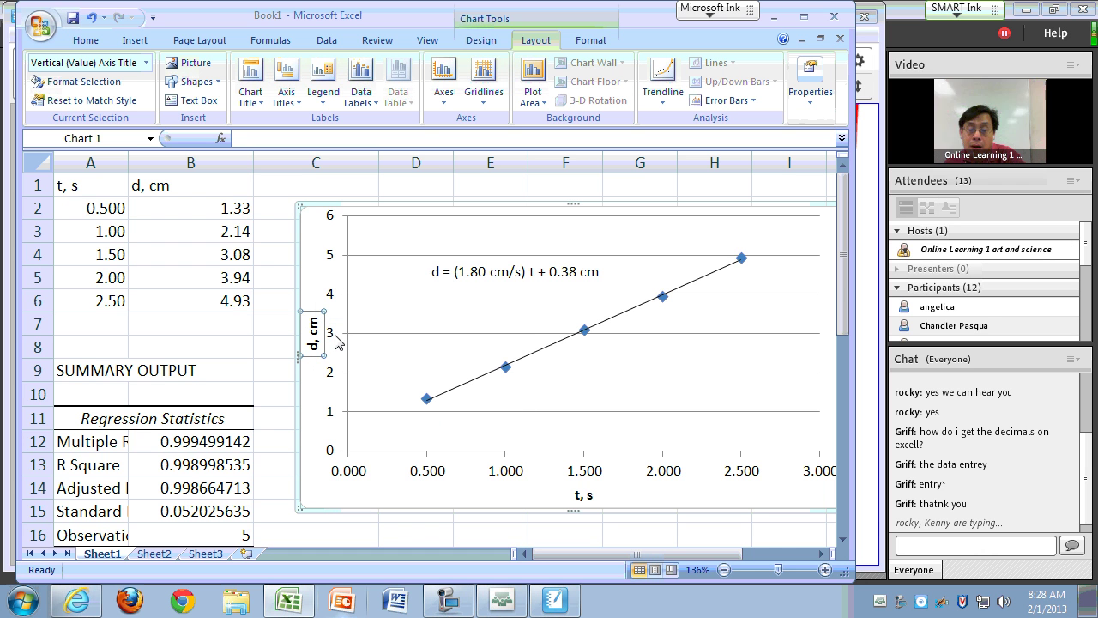
click(335, 338)
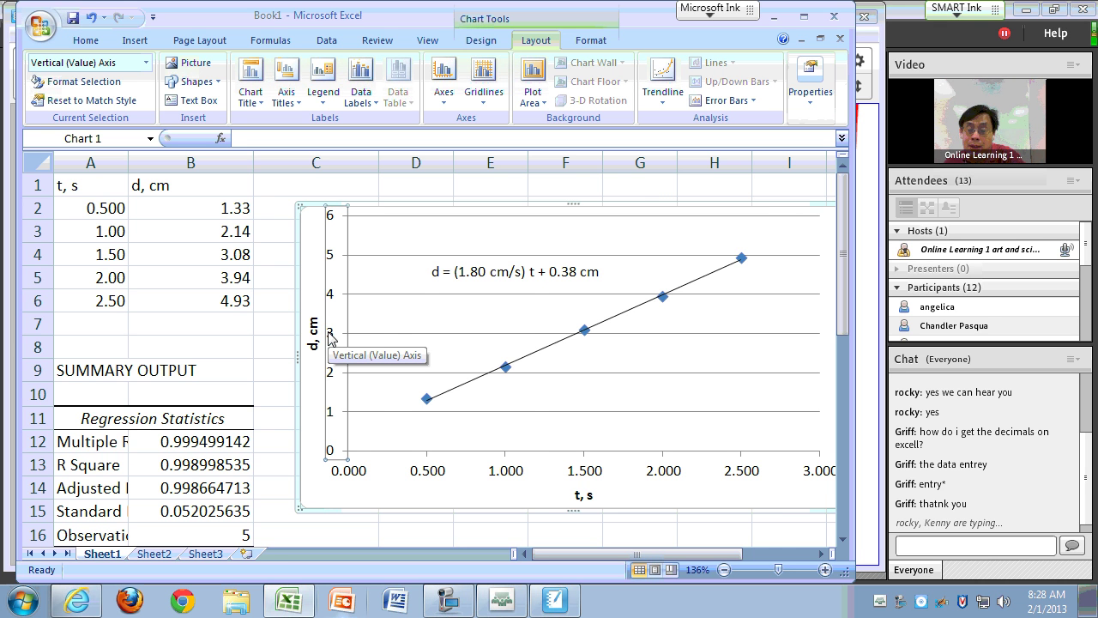
right_click(330, 337)
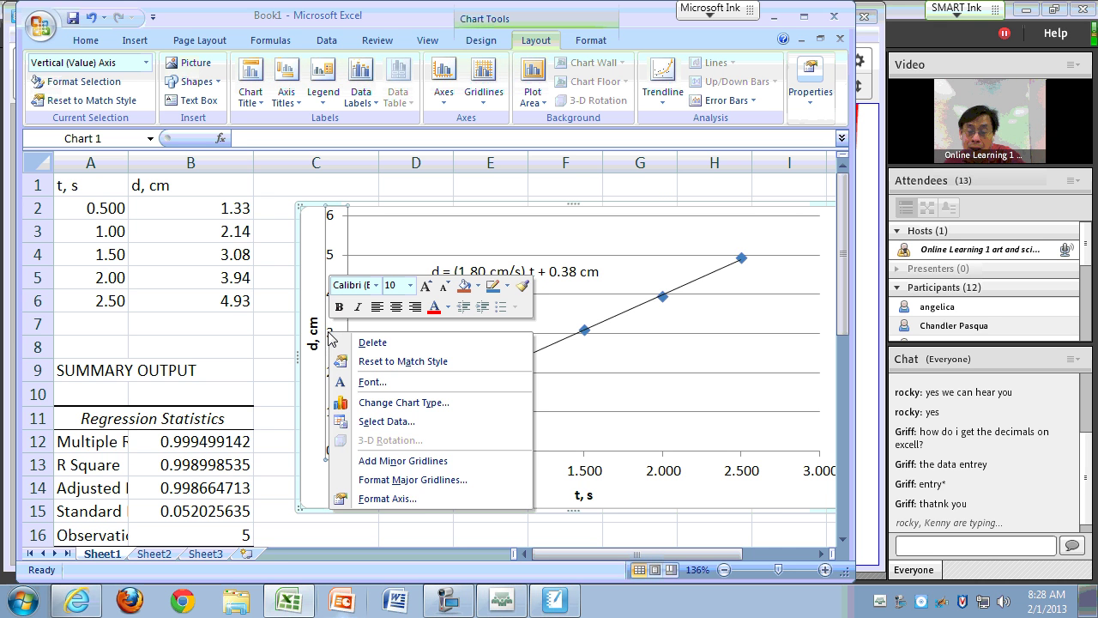
click(420, 500)
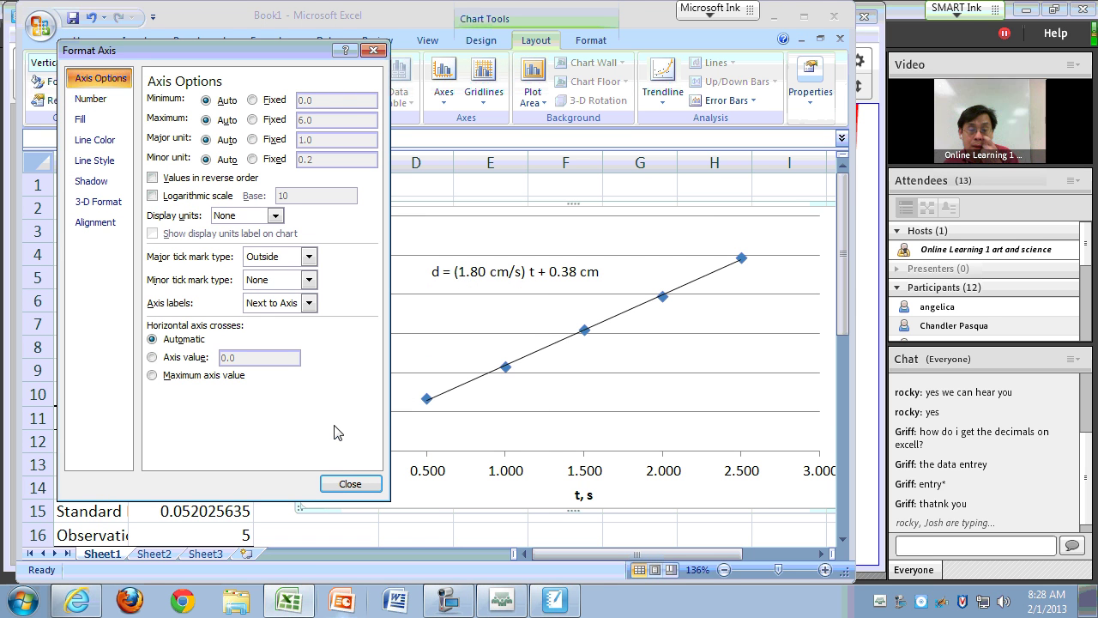
click(345, 486)
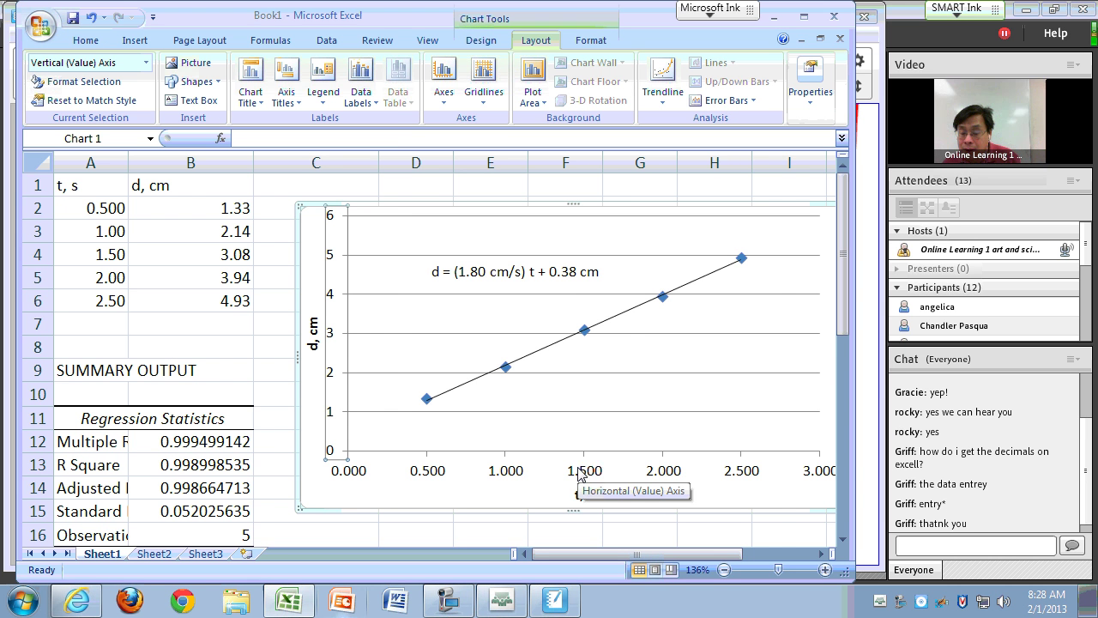
Format the chart's horizontal axis so the vertical axis crosses it at axis value 1.00.
right_click(580, 475)
click(630, 455)
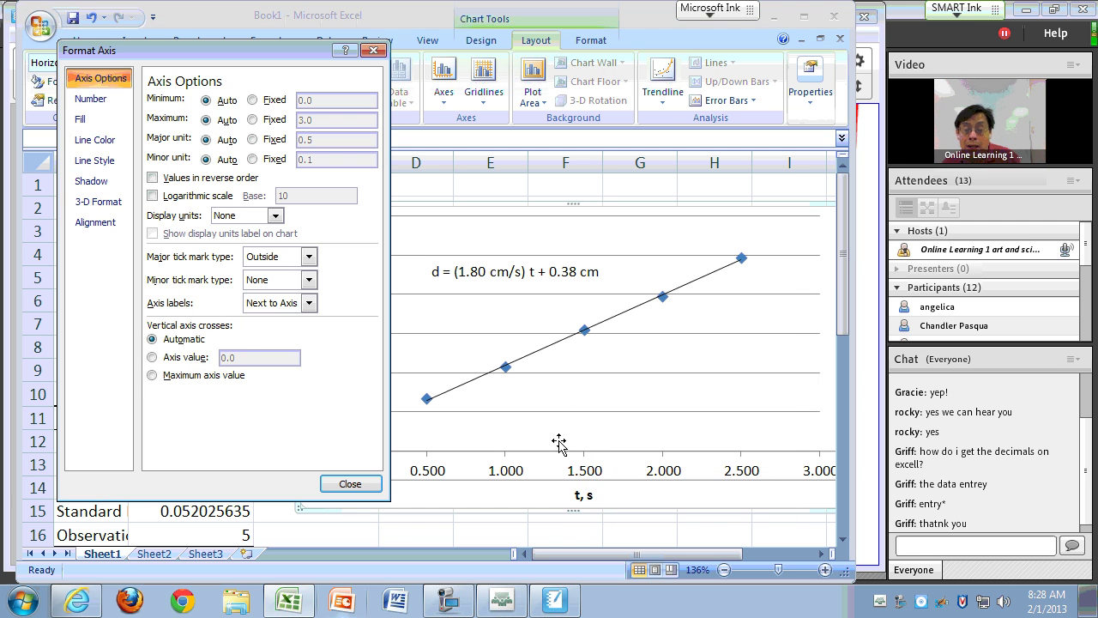
click(152, 358)
drag(234, 356, 200, 366)
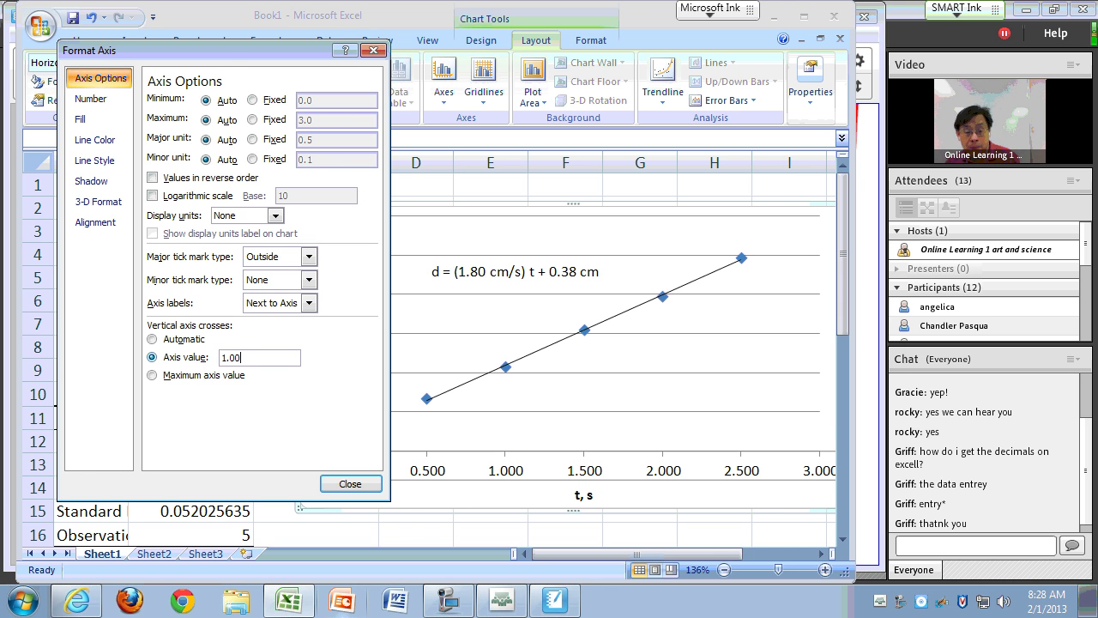
text(1.00)
click(349, 486)
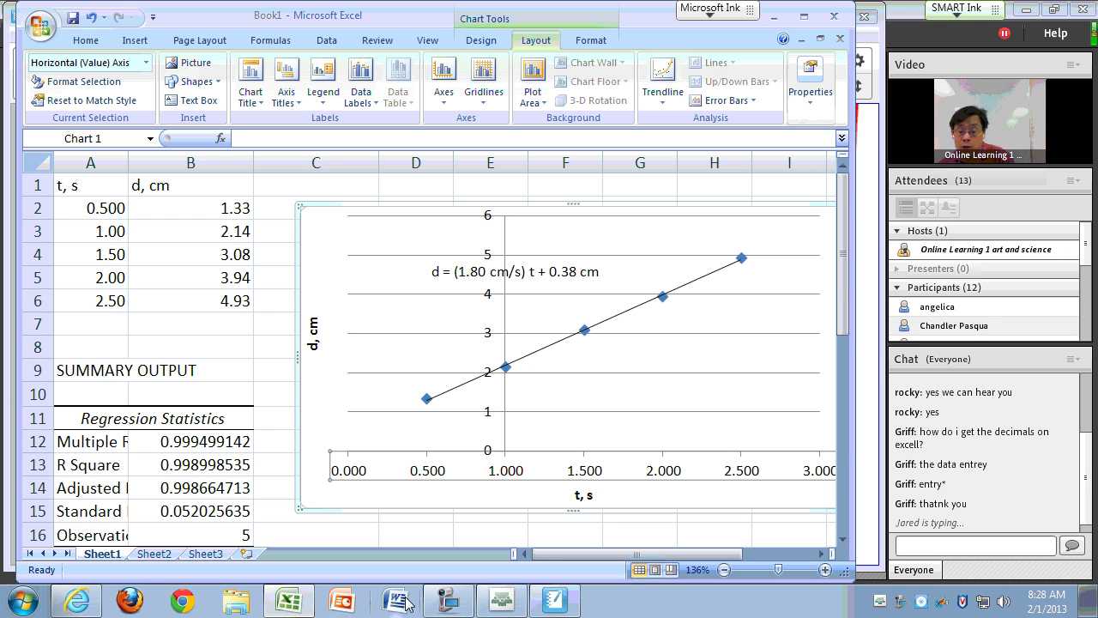
Switch to SMART Notebook and examine the hand-drawn temperature-time sketch with its subdivided vertical line.
click(554, 601)
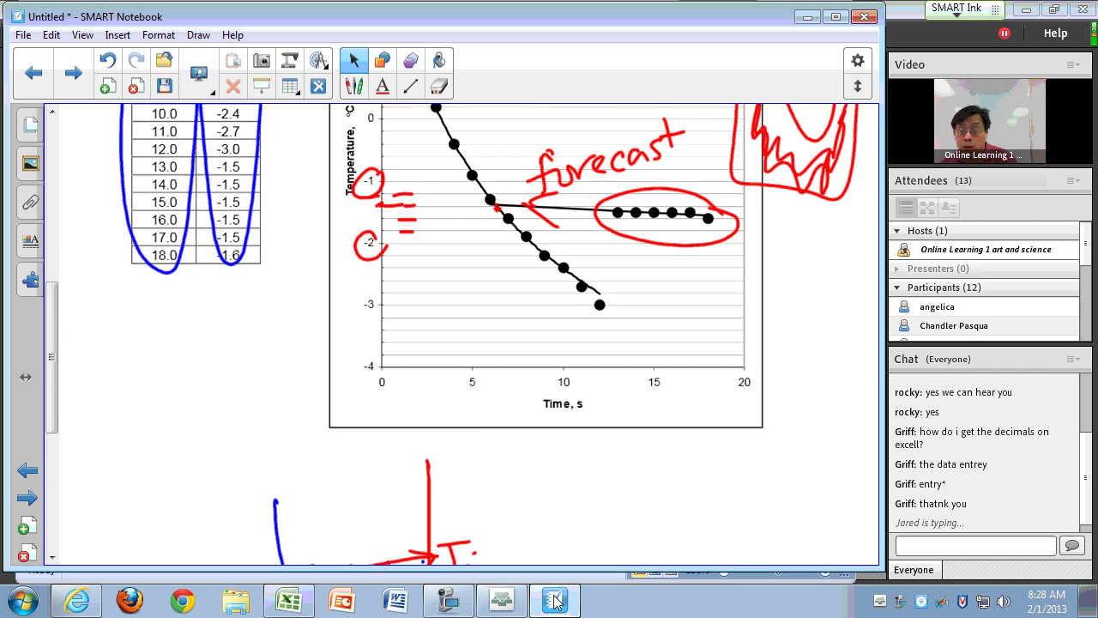
scroll(478, 455, down, 3)
scroll(478, 455, down, 3)
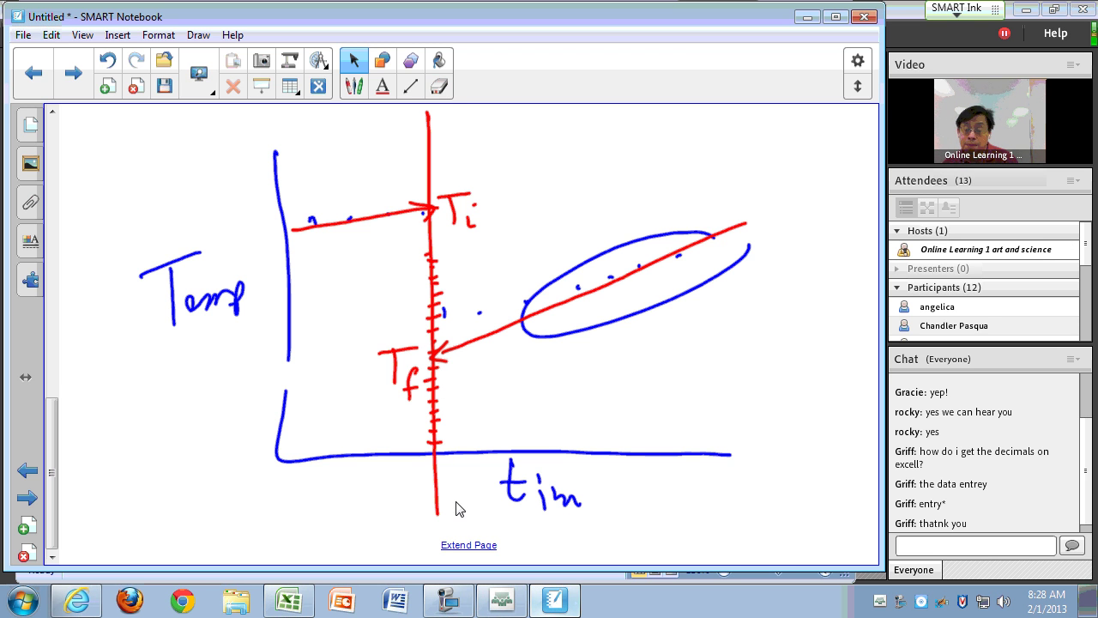
Return to the Excel workbook with the regression output and close it without saving the changes.
click(556, 605)
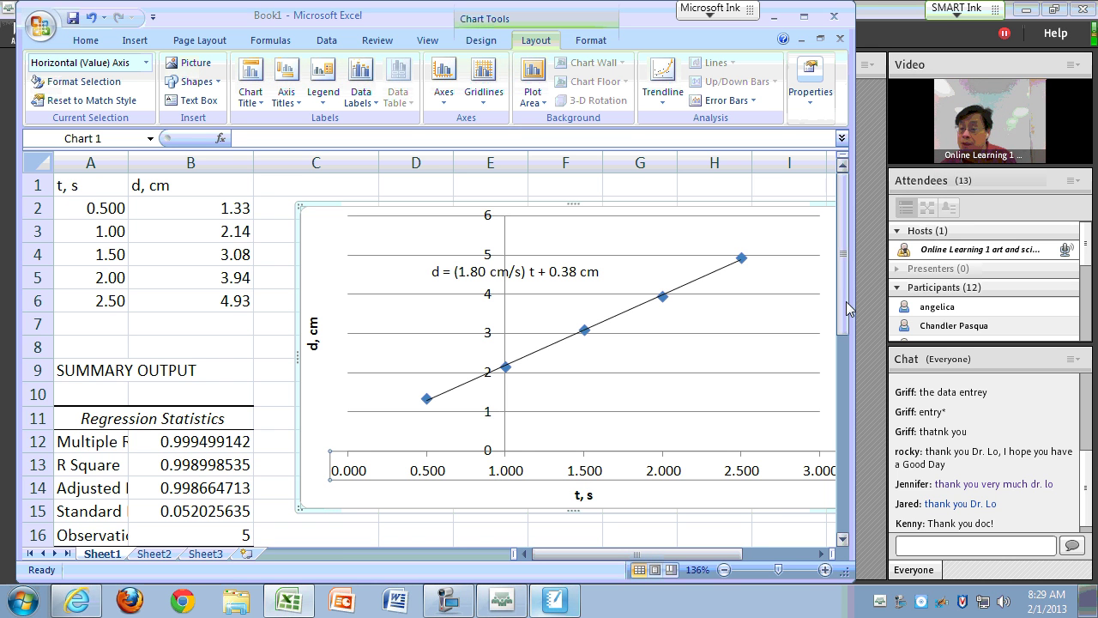
drag(845, 311, 848, 363)
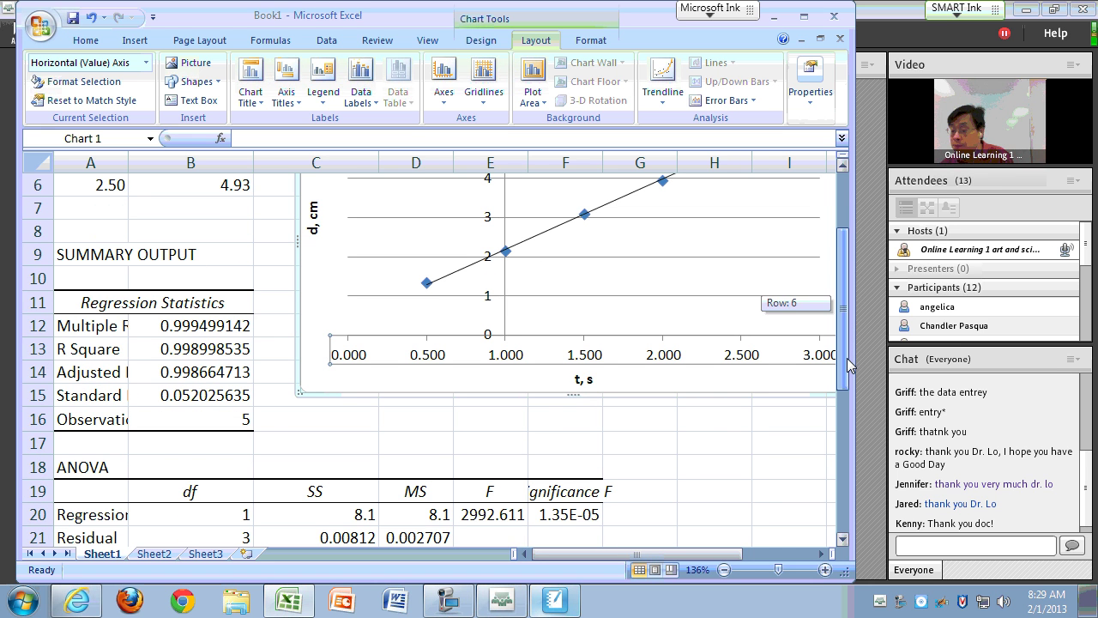
drag(848, 365, 847, 365)
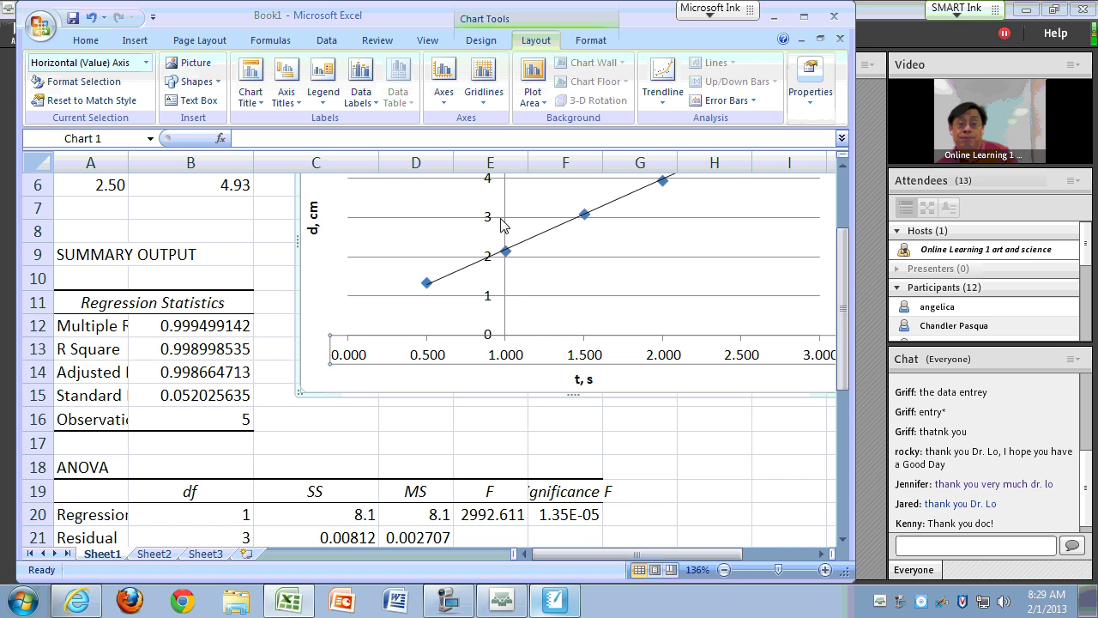
click(834, 18)
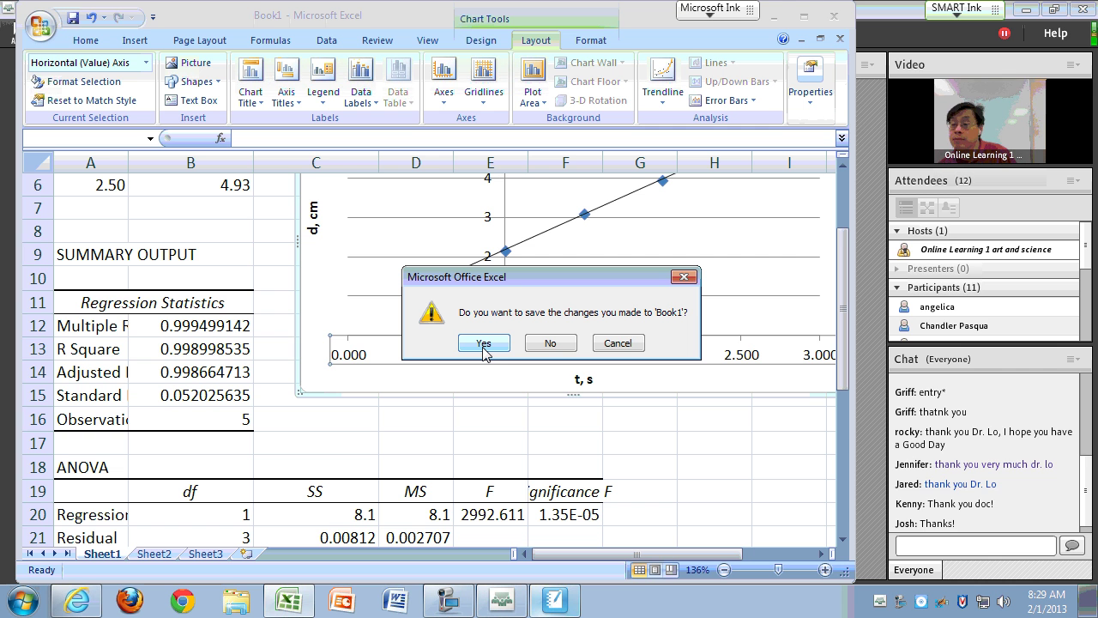
click(550, 344)
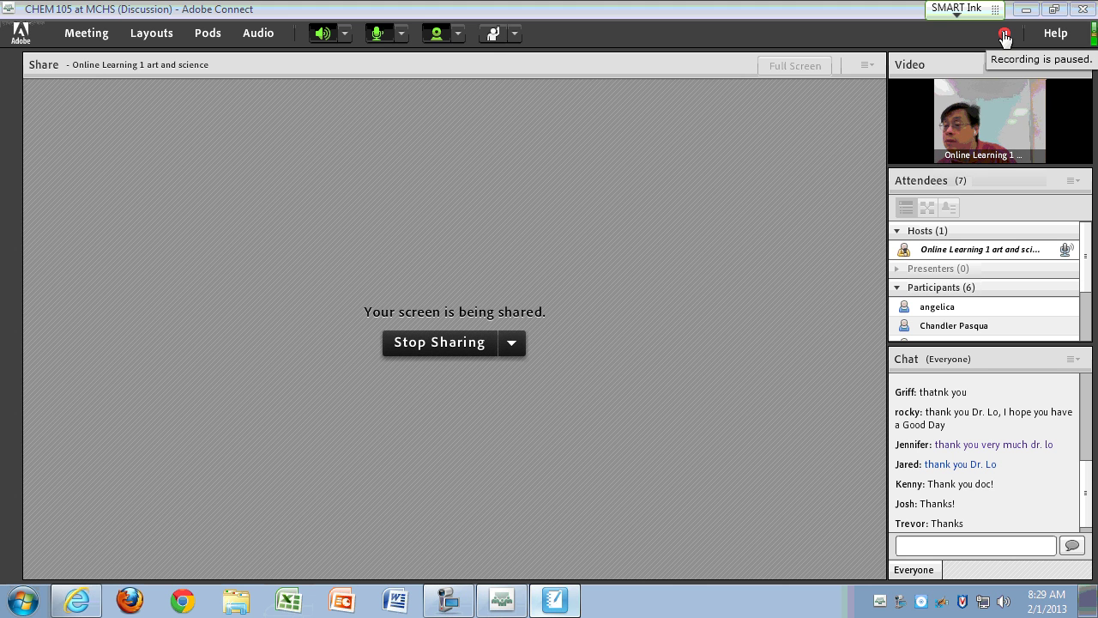
Check the meeting's recording controls in Adobe Connect, dismiss them, and bring up the SMART Recorder commands.
click(1005, 36)
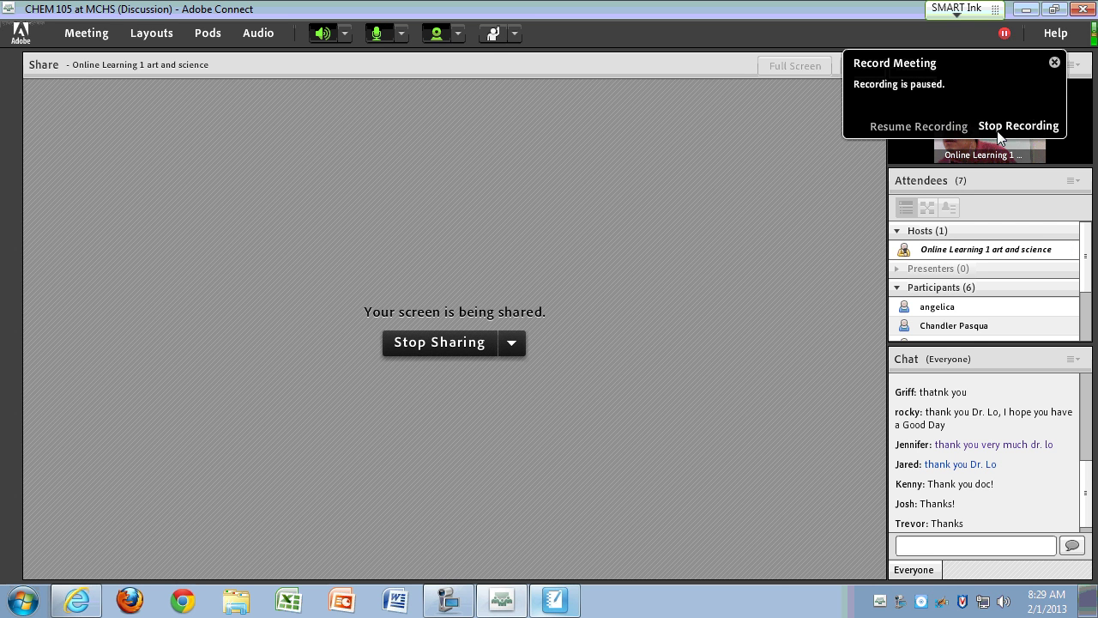
click(1054, 62)
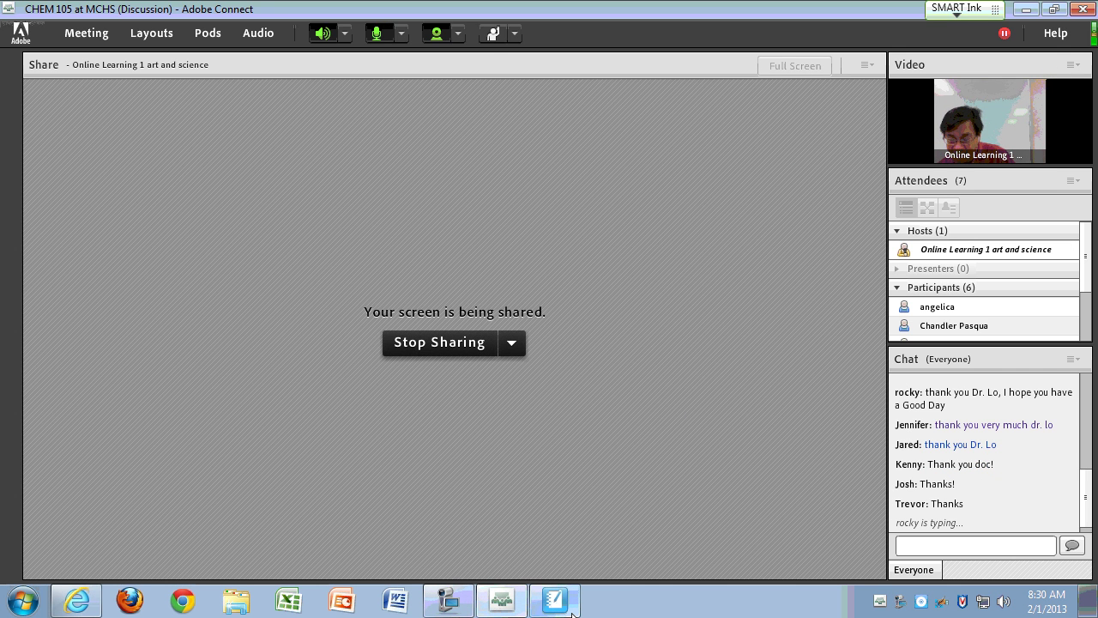
right_click(899, 603)
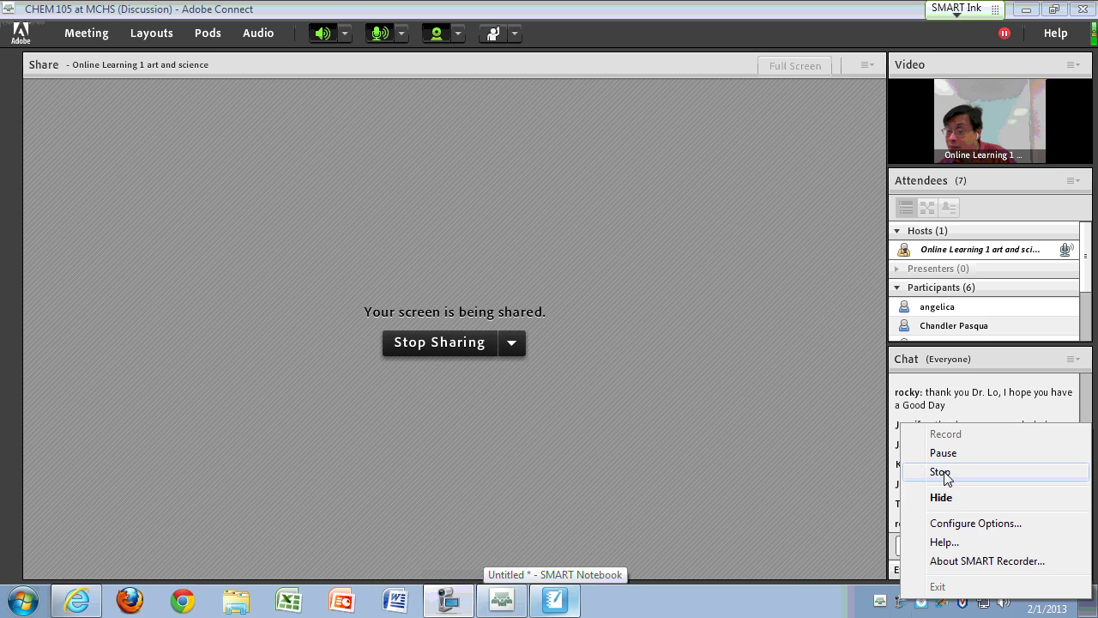